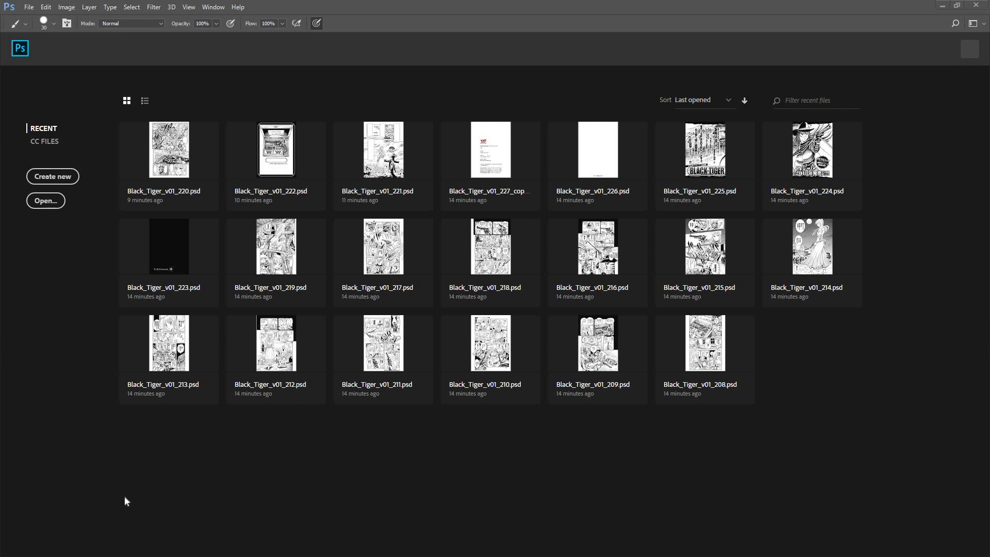
- Switch to File Explorer and look through the Black Tiger page images in the Vol 01 Special folder
key("alt+Tab")
key("alt+Tab")
key("alt+Tab")
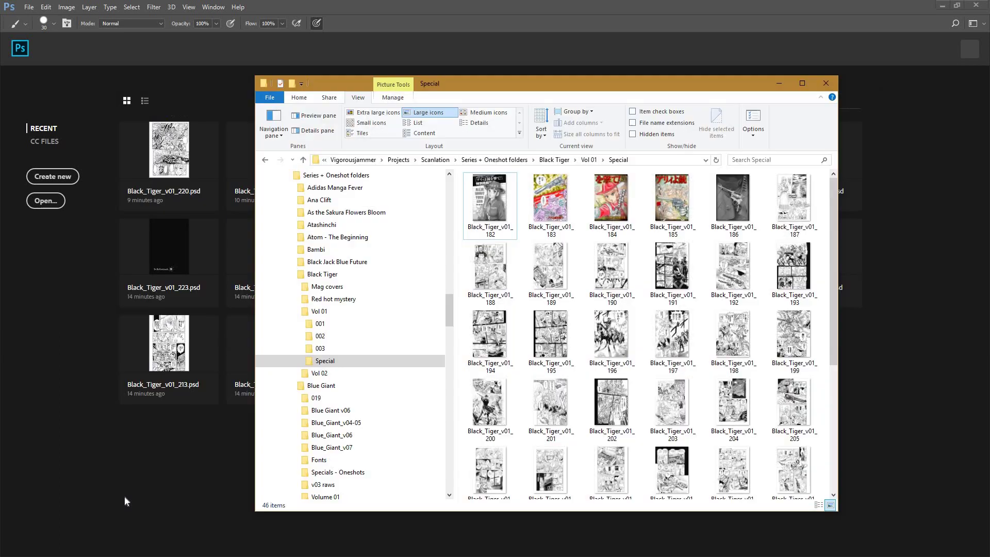
left_click(566, 189)
left_click(510, 223)
scroll(516, 234, "down", 4)
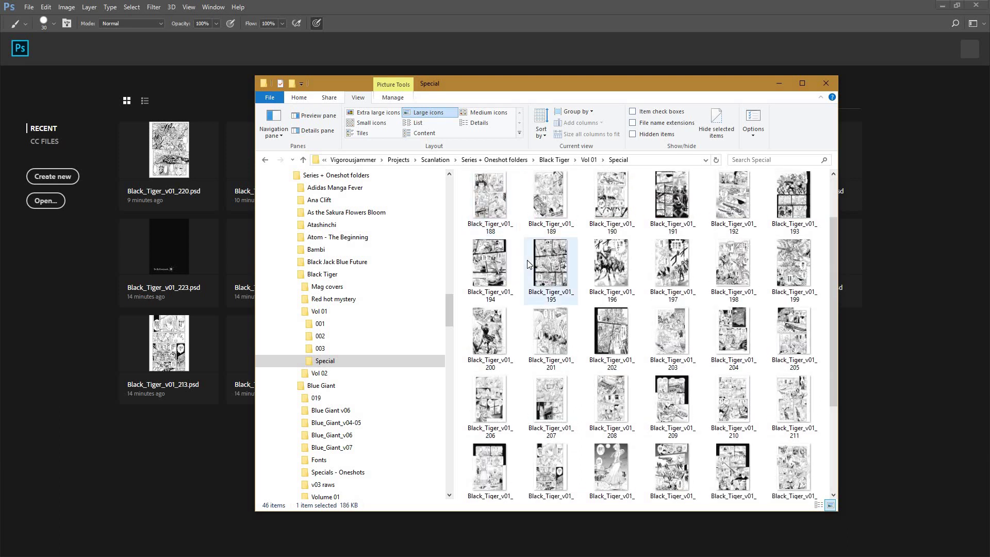
double_click(682, 450)
key("ctrl+a")
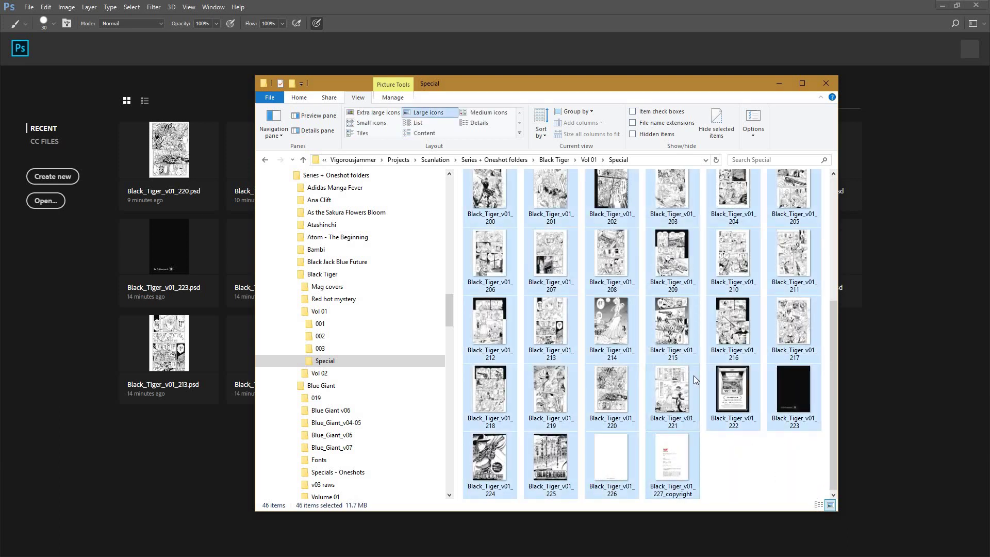
left_click(751, 468)
scroll(631, 398, "up", 3)
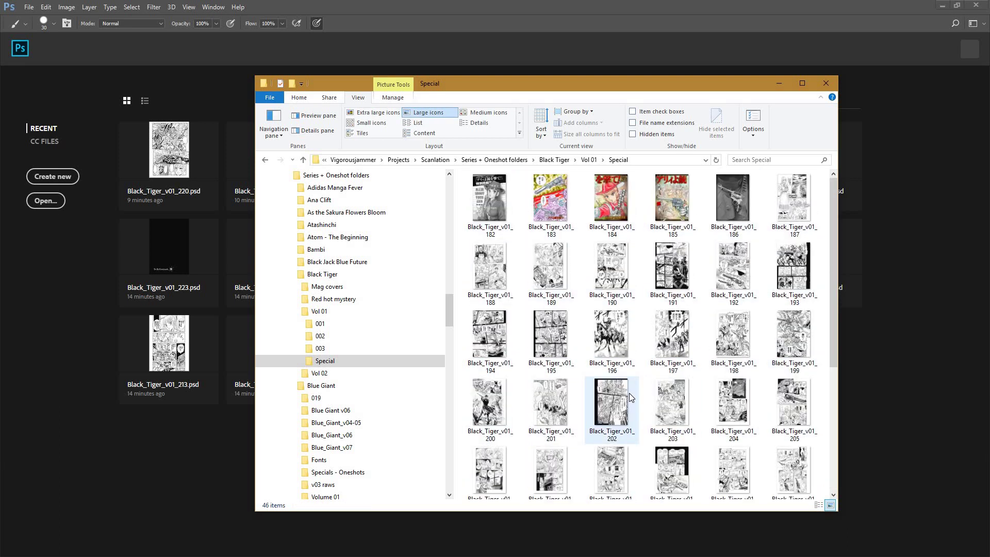
left_click(615, 355)
left_click(677, 349)
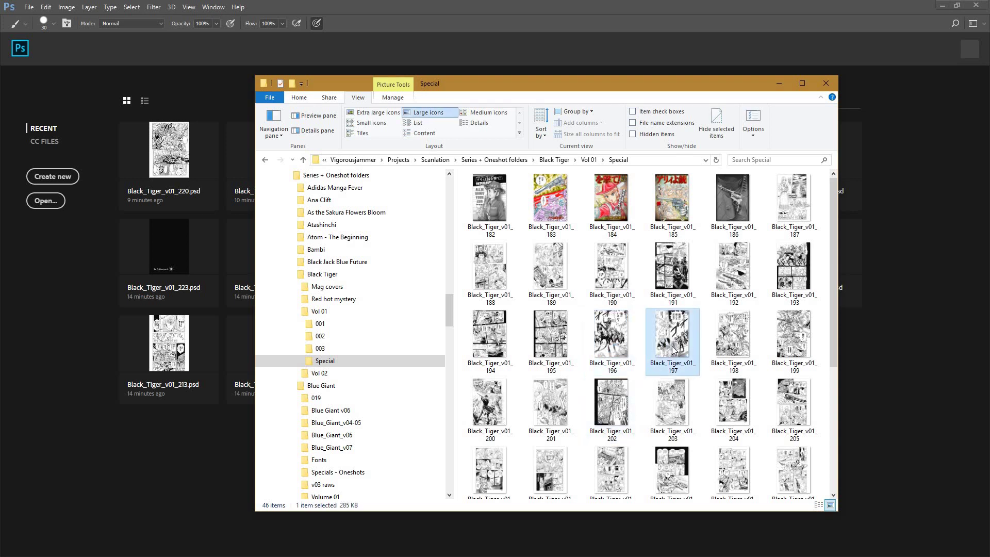
left_click(663, 285)
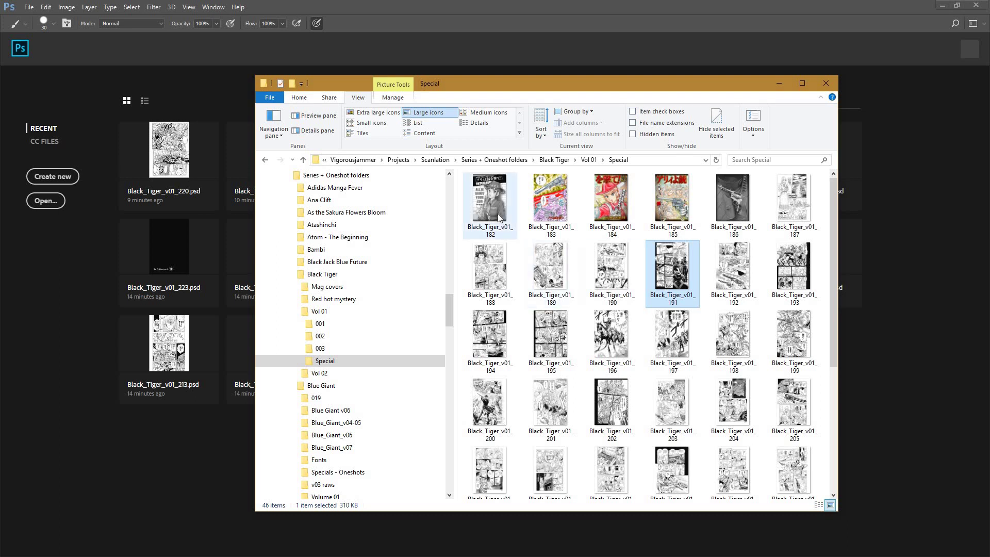
left_click(521, 212)
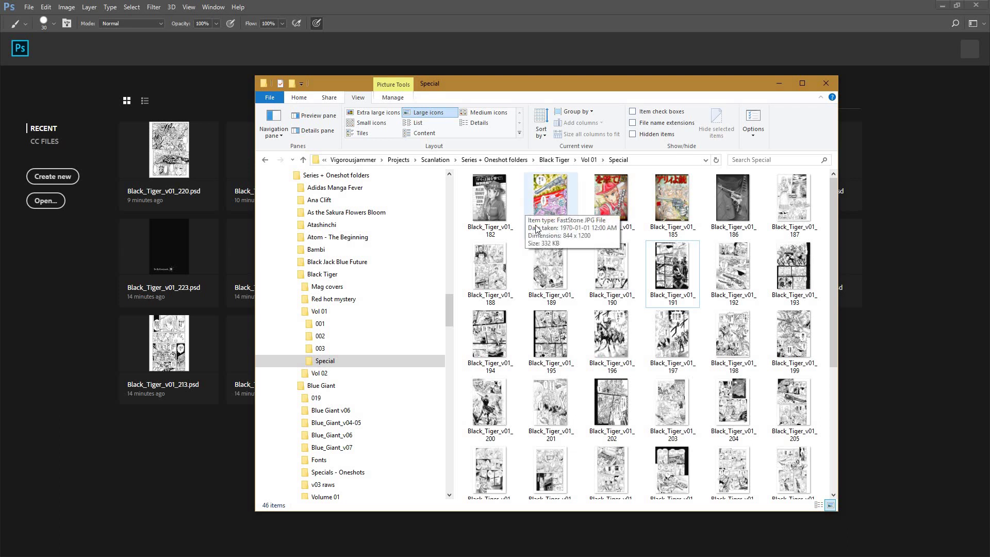
left_click(613, 273)
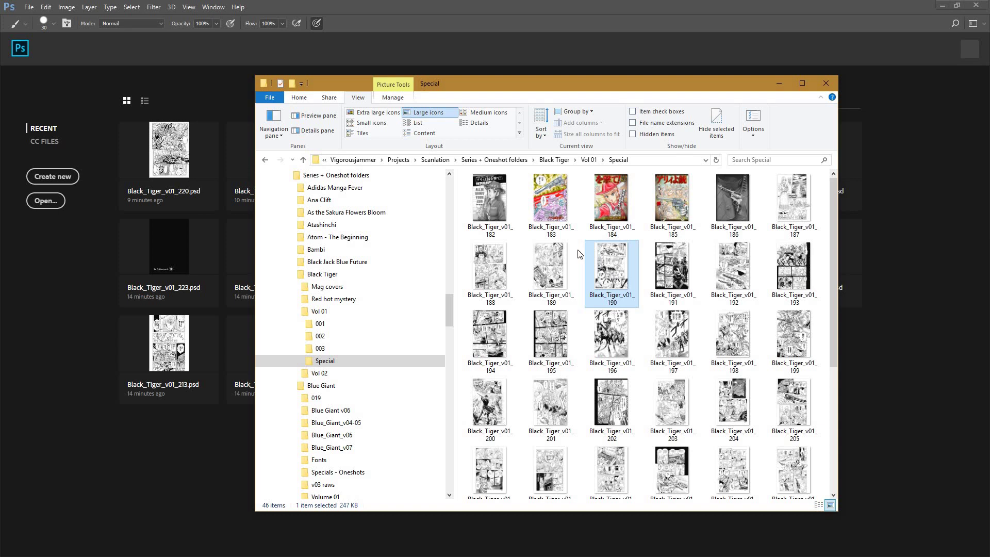
left_click(505, 216)
scroll(507, 219, "down", 3)
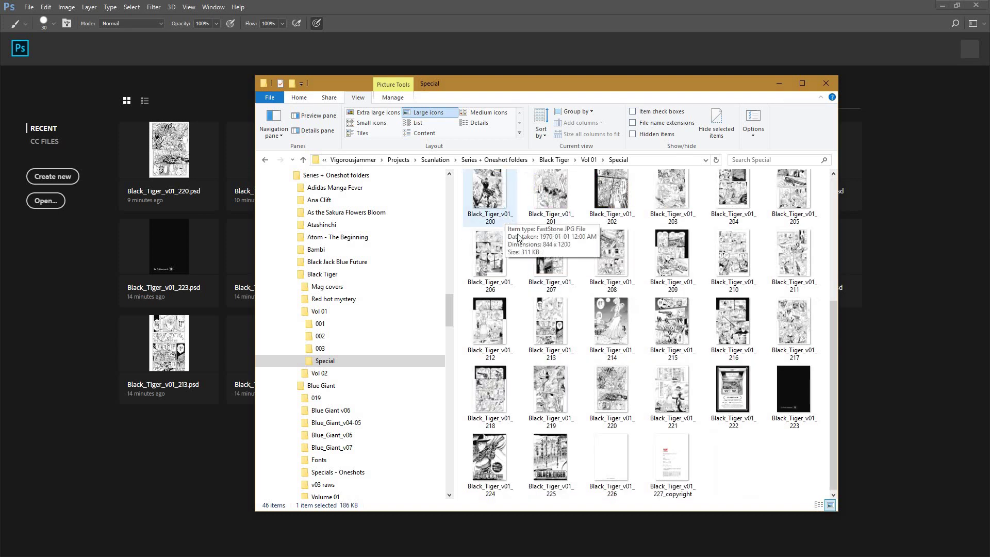
scroll(598, 314, "up", 3)
- Return to Photoshop and open the Image Processor script
left_click(350, 25)
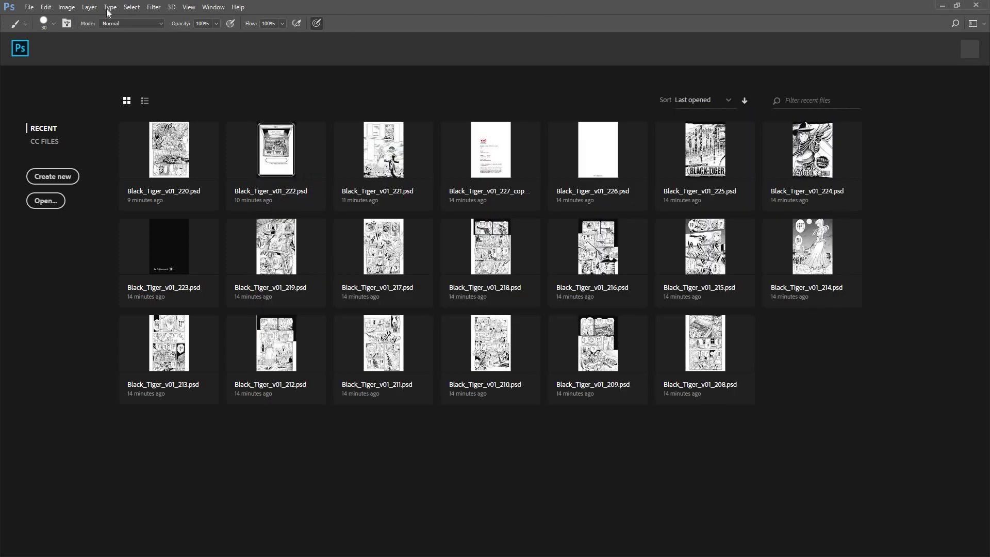
left_click(29, 9)
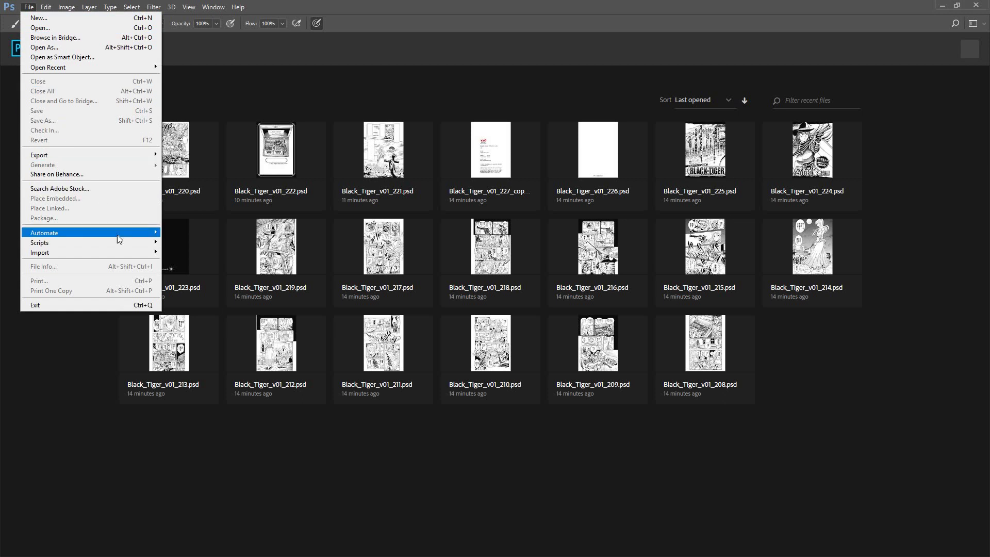
mouse_move(124, 242)
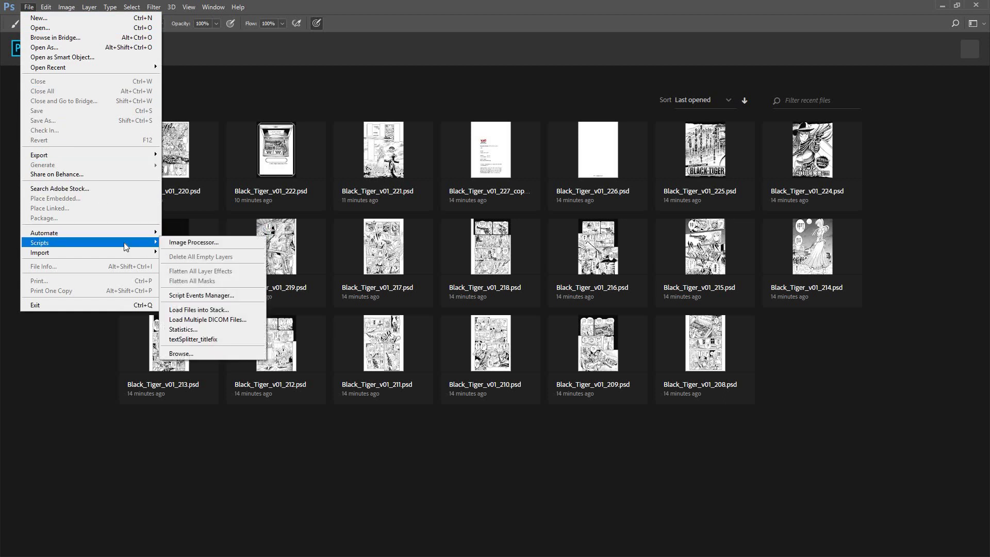
left_click(193, 242)
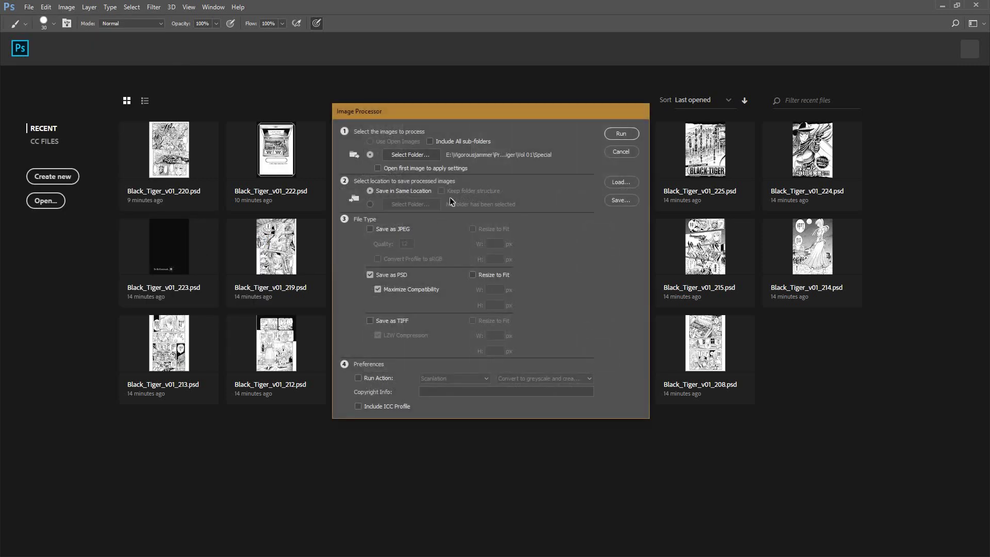
- Choose Black Tiger's Vol 01 Special folder as the source of the images to process
left_click(416, 155)
scroll(531, 311, "down", 15)
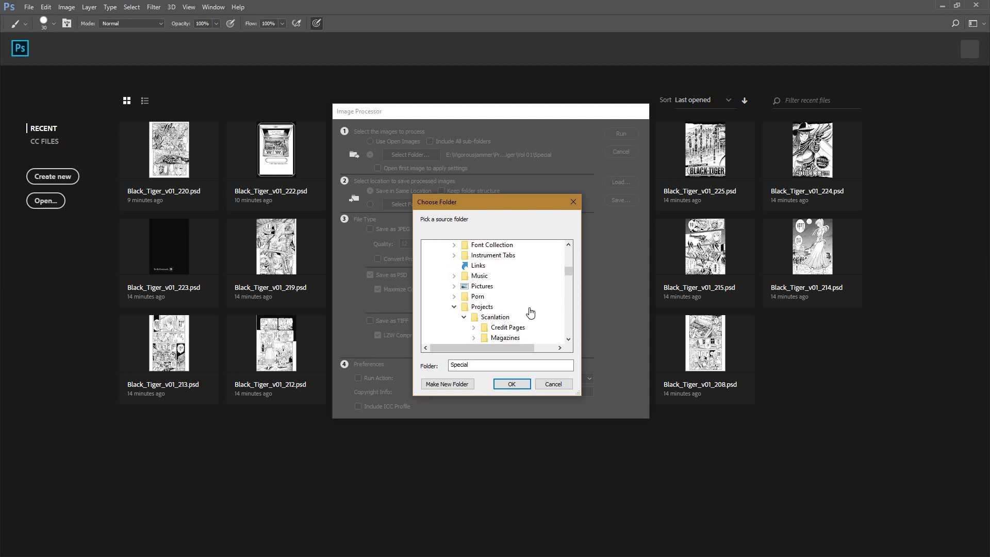
scroll(520, 290, "down", 2)
scroll(530, 316, "up", 3)
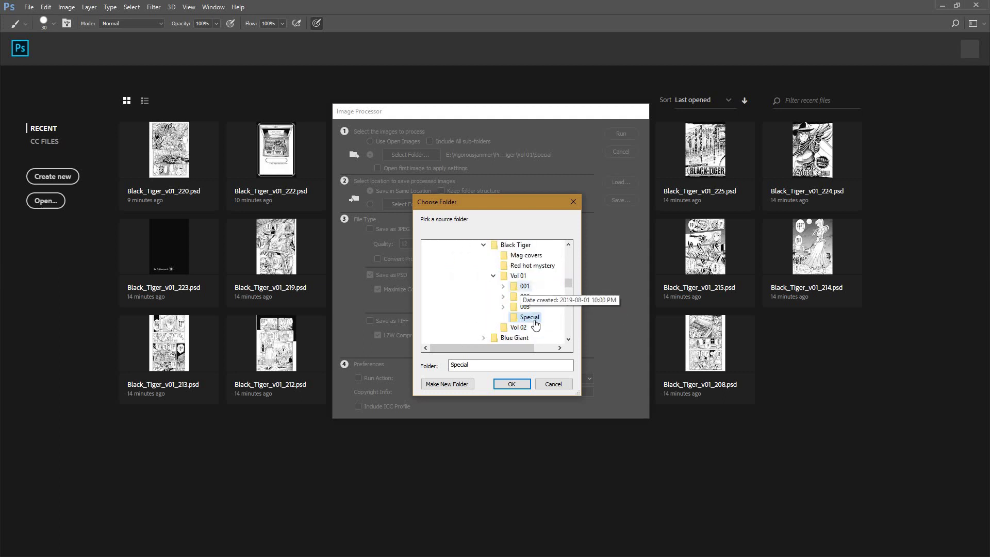
left_click(512, 384)
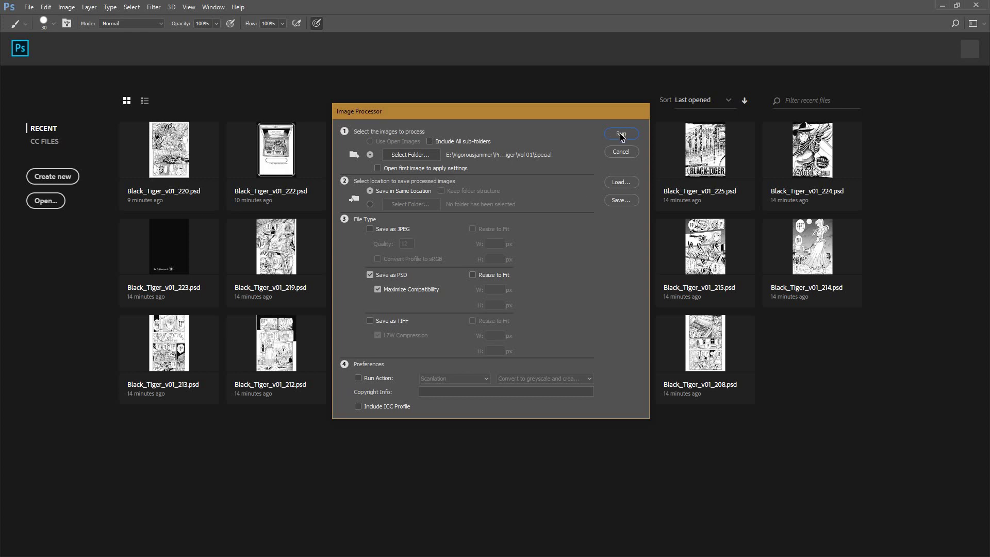
- Enable the Scanlation set's "Convert to greyscale and create basic levels" action and run the Image Processor
left_click(358, 378)
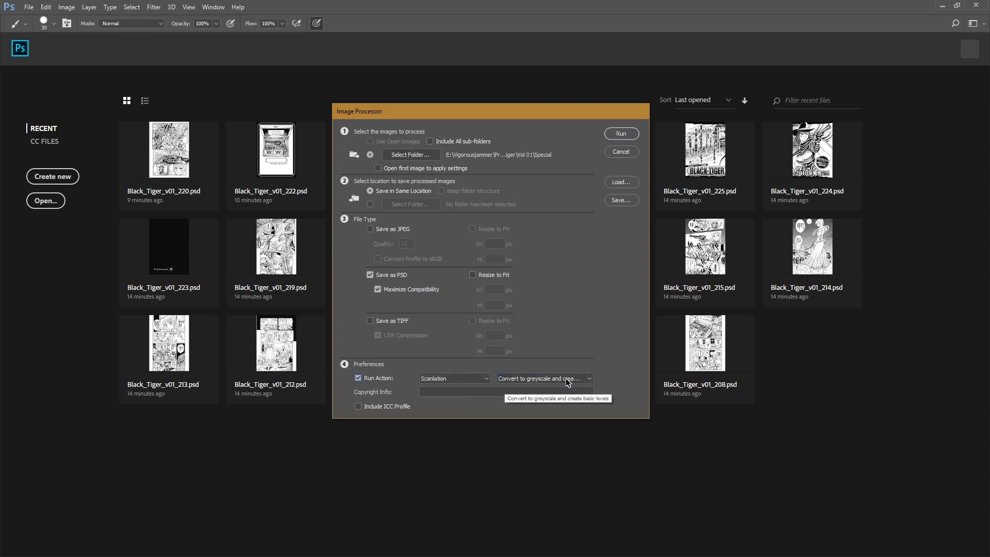
left_click(566, 379)
left_click(567, 381)
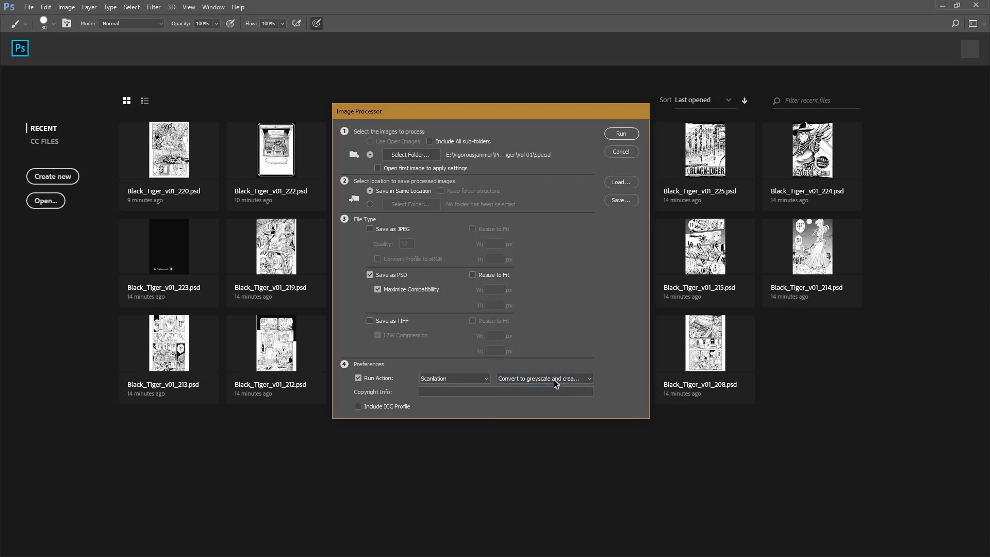
left_click(550, 382)
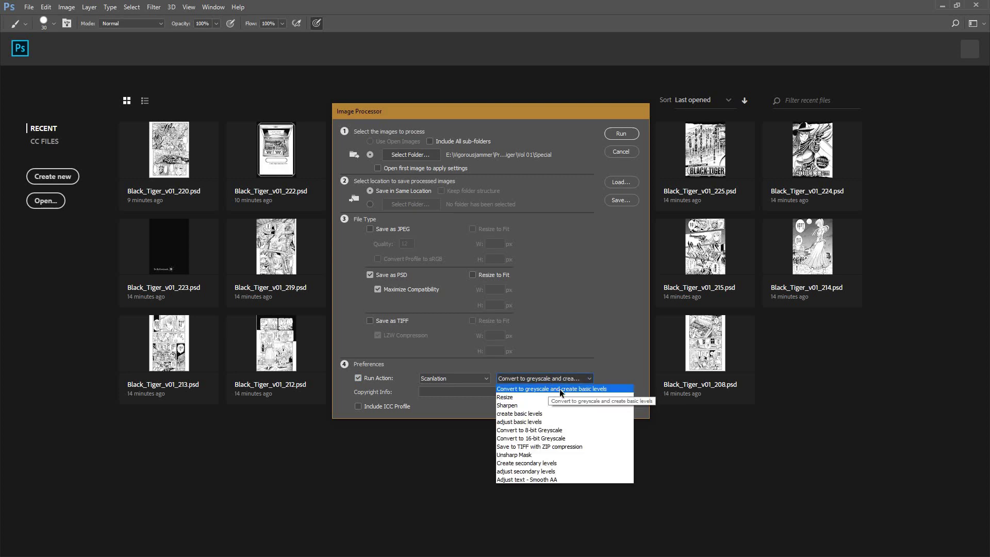
left_click(549, 379)
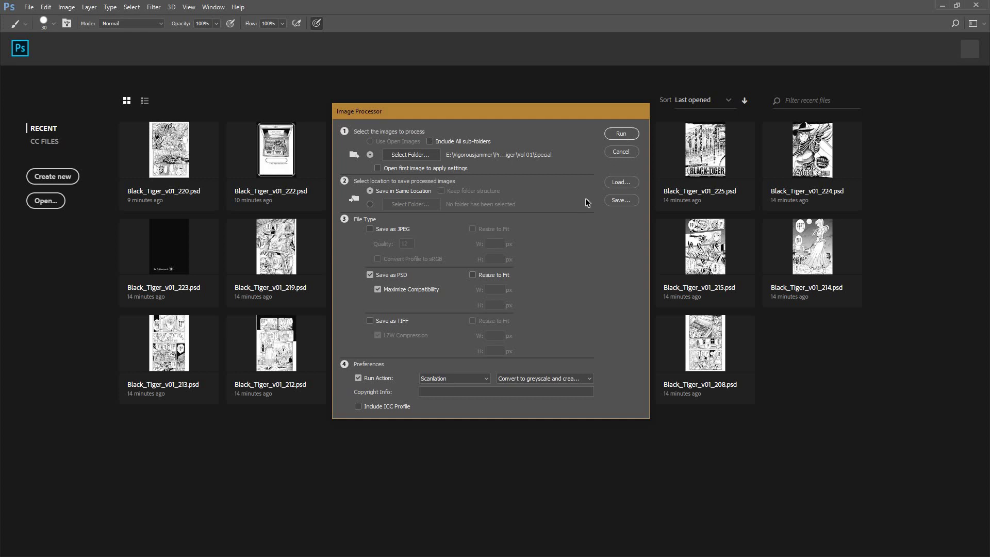
left_click(621, 134)
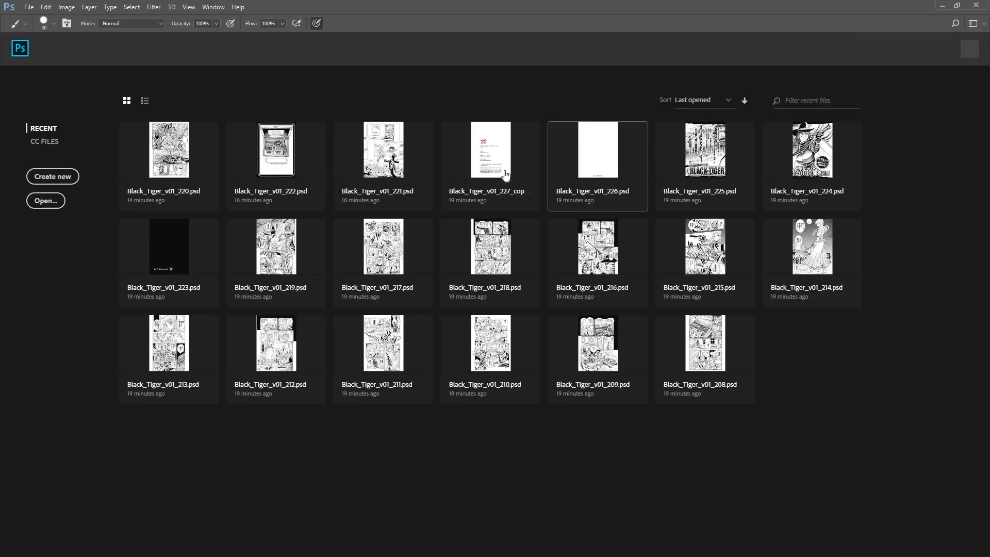
- Switch to File Explorer, go into the Special folder's PSD subfolder and open its PSD files in Photoshop
key("alt+Tab")
key("alt+Tab")
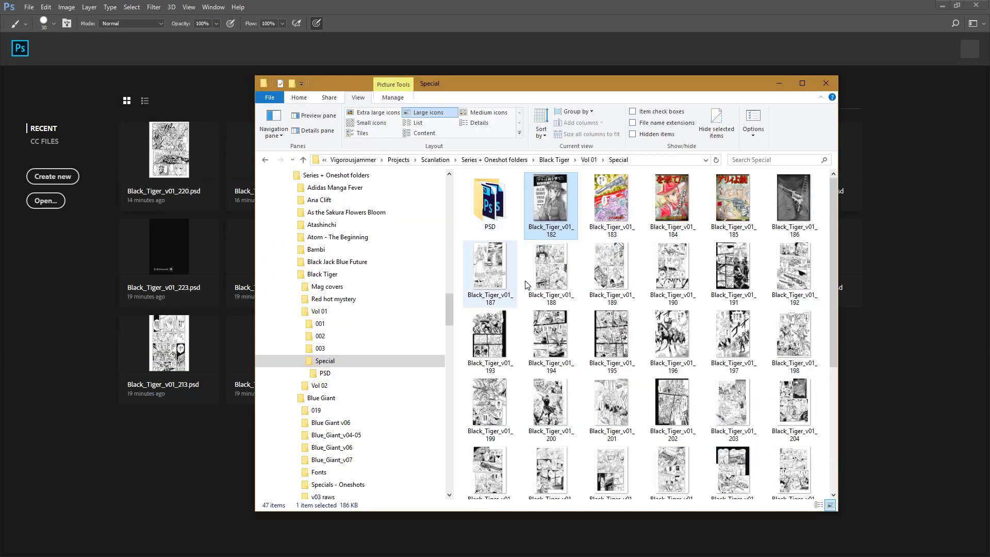
double_click(491, 207)
scroll(697, 471, "down", 3)
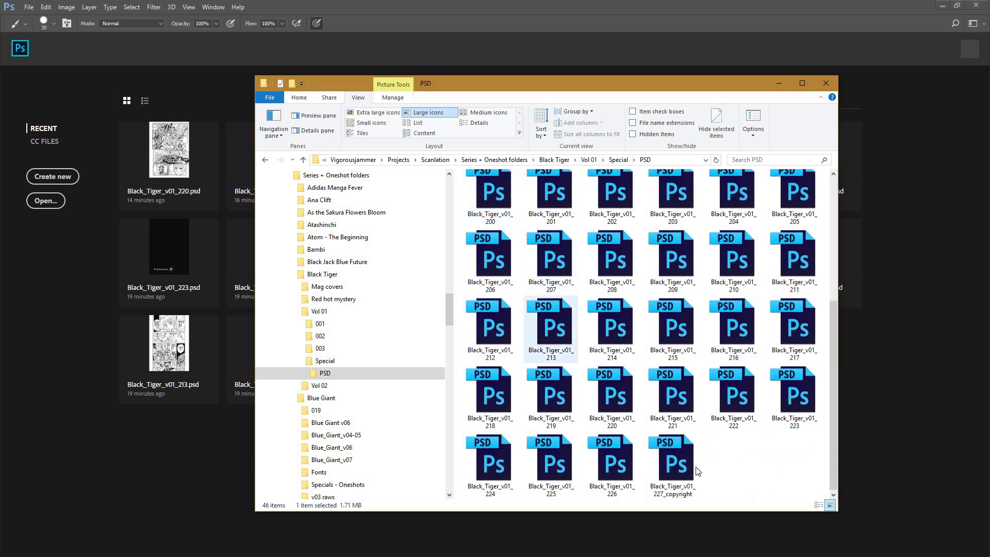
left_click_drag(697, 471, 204, 449)
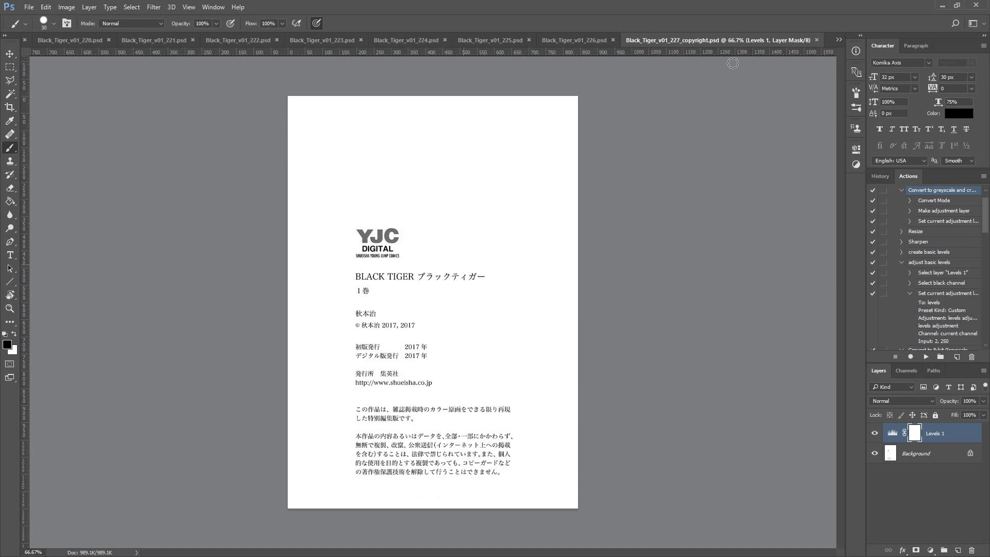
- Close the documents Black_Tiger_v01_227_copyright.psd and Black_Tiger_v01_226.psd
left_click(816, 40)
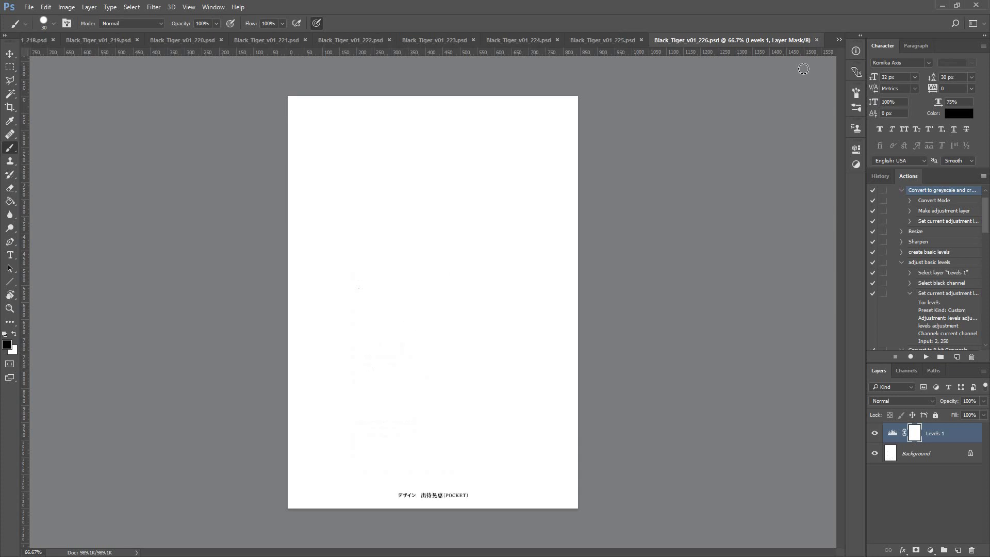
left_click(817, 40)
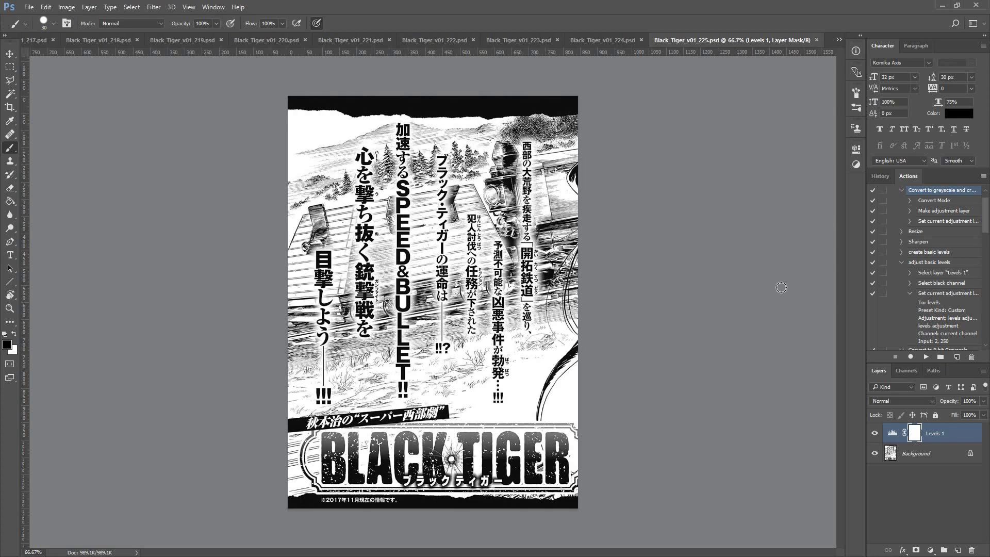
- Compare the pages Black_Tiger_v01_224.psd and Black_Tiger_v01_225.psd by switching between them
left_click(610, 41)
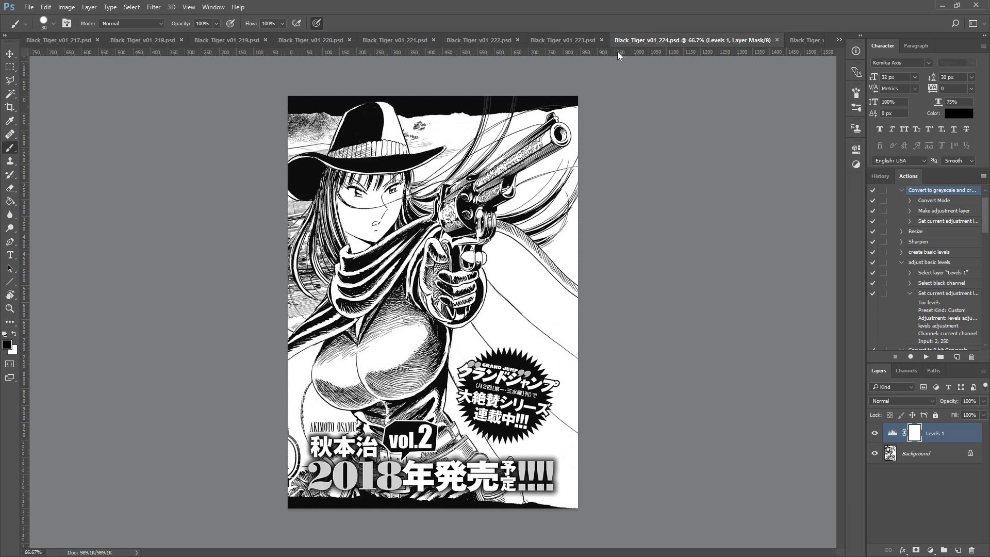
left_click(800, 36)
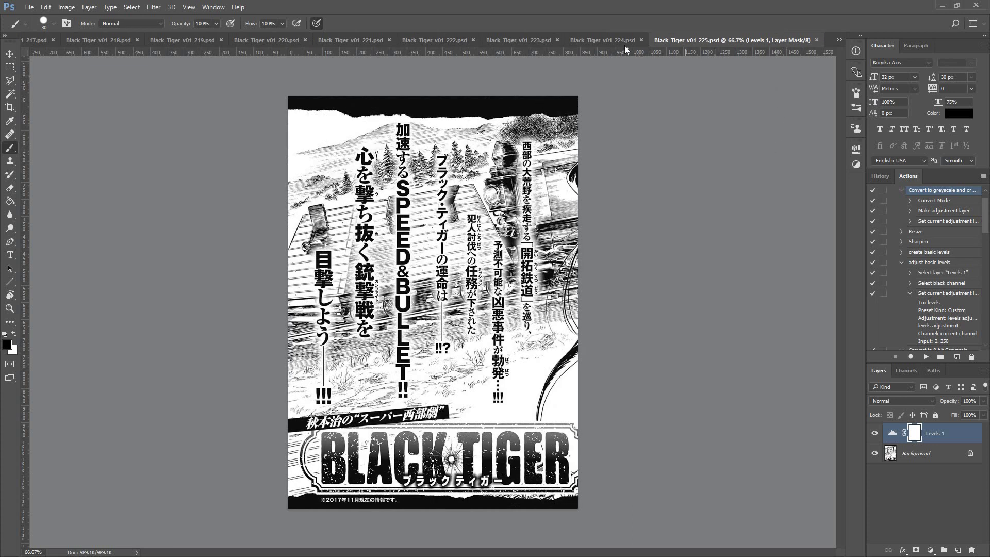
left_click(612, 36)
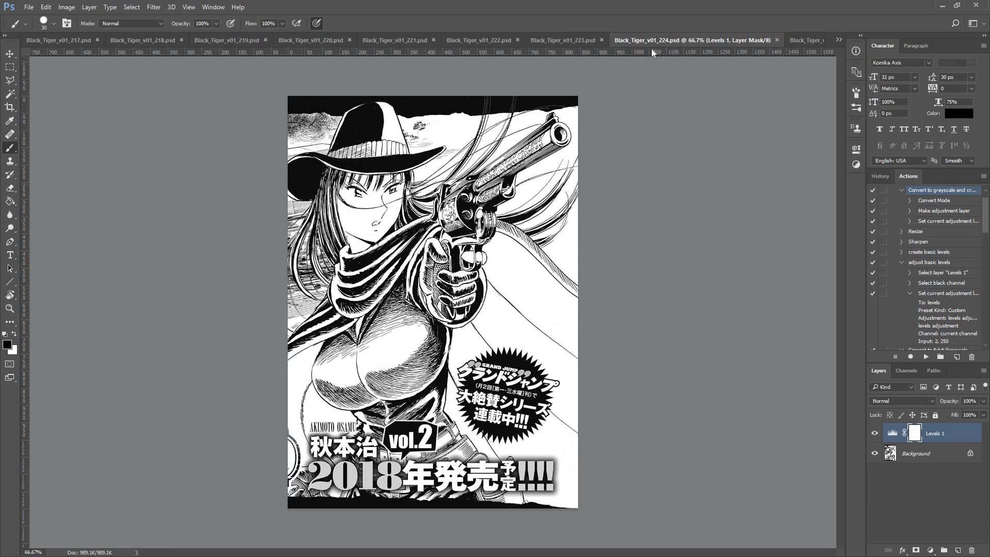
left_click(800, 36)
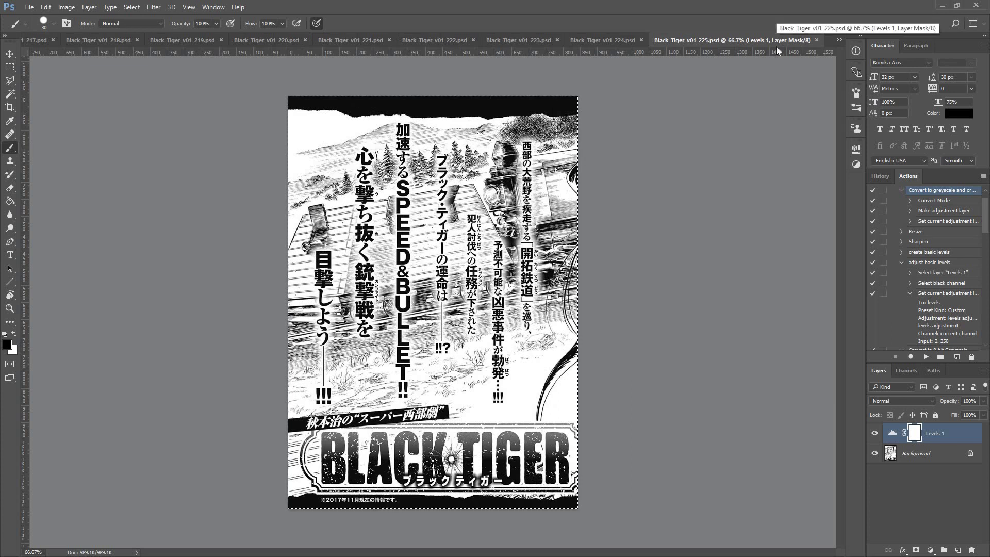
key("ctrl+a")
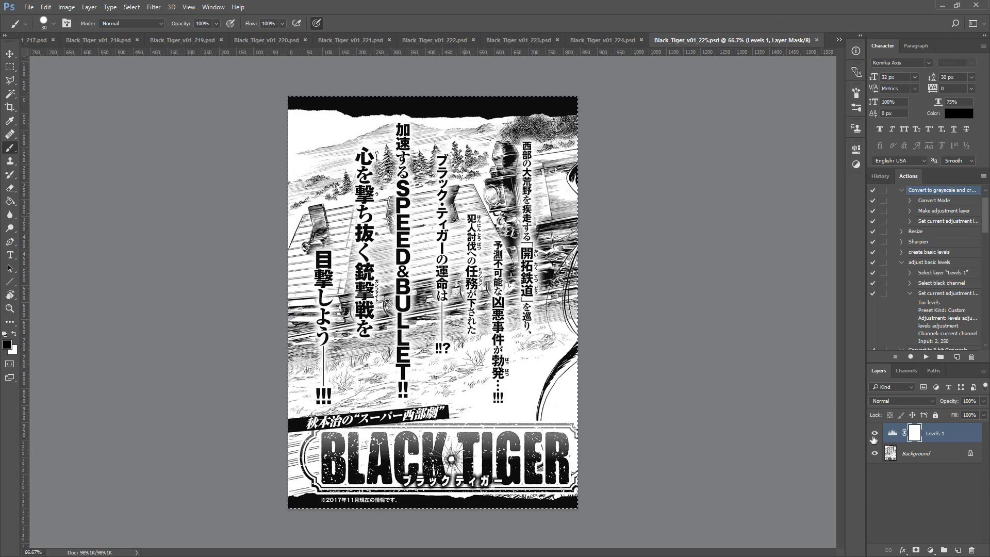
left_click(922, 459)
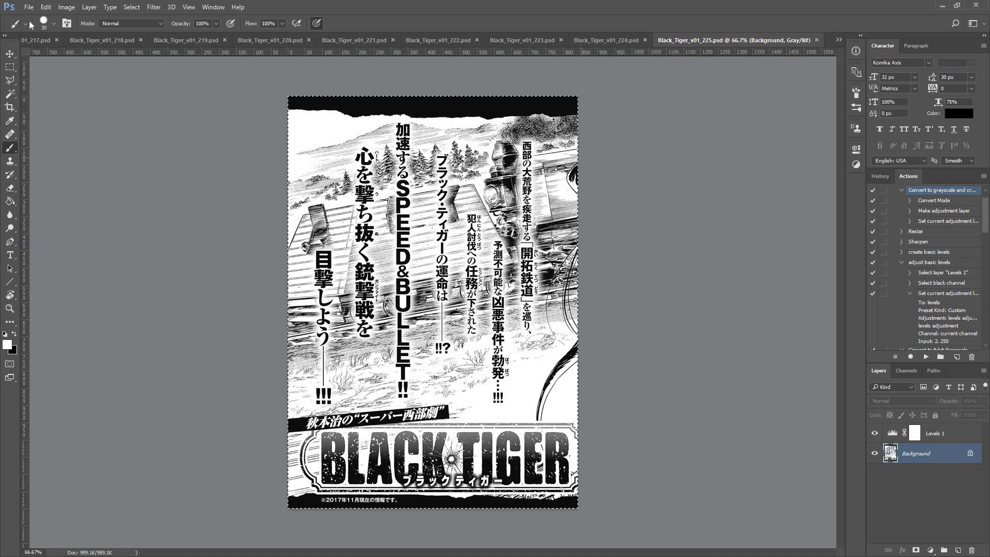
left_click(9, 67)
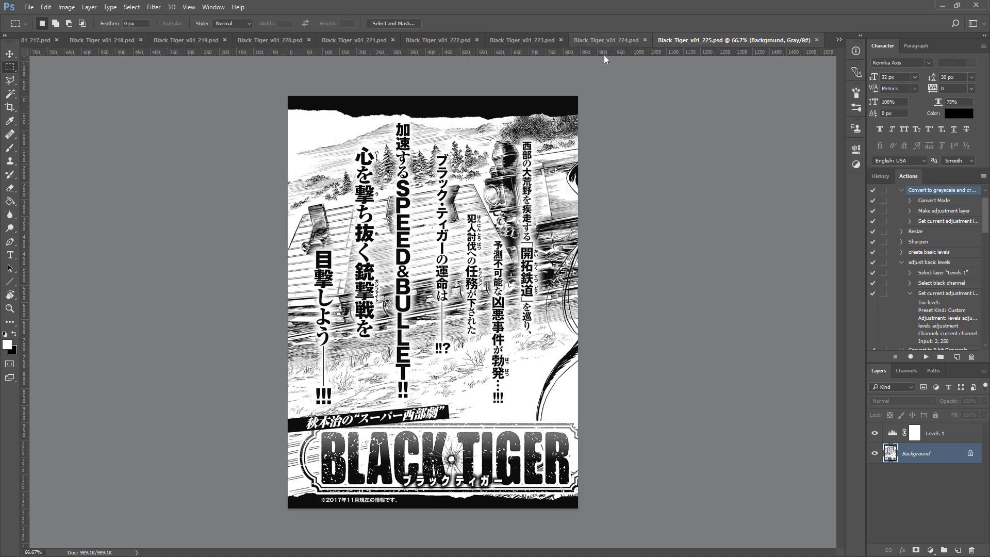
- Close the "To Be Continued" page Black_Tiger_v01_223.psd and bring Black_Tiger_v01_222.psd into view
left_click(603, 40)
left_click(565, 38)
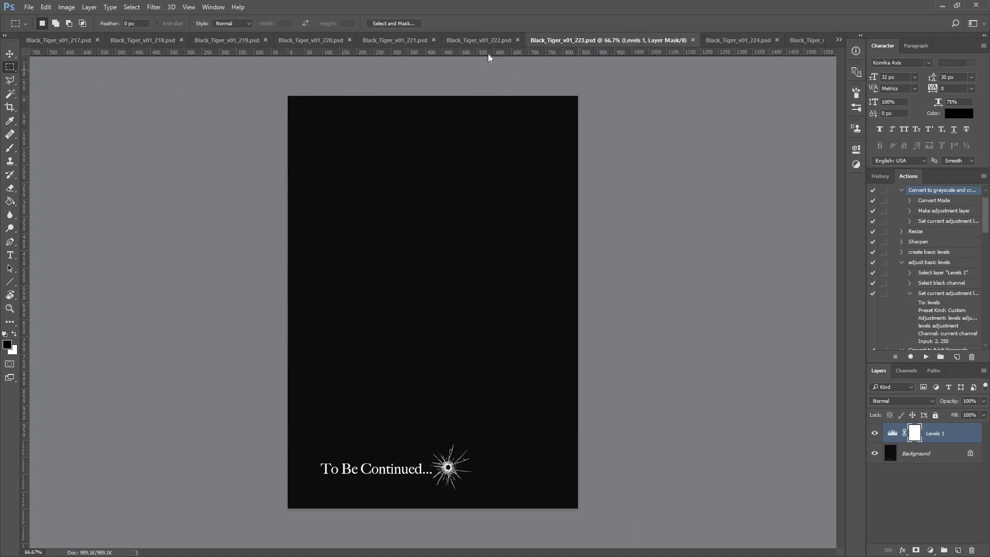
left_click(693, 40)
left_click(564, 42)
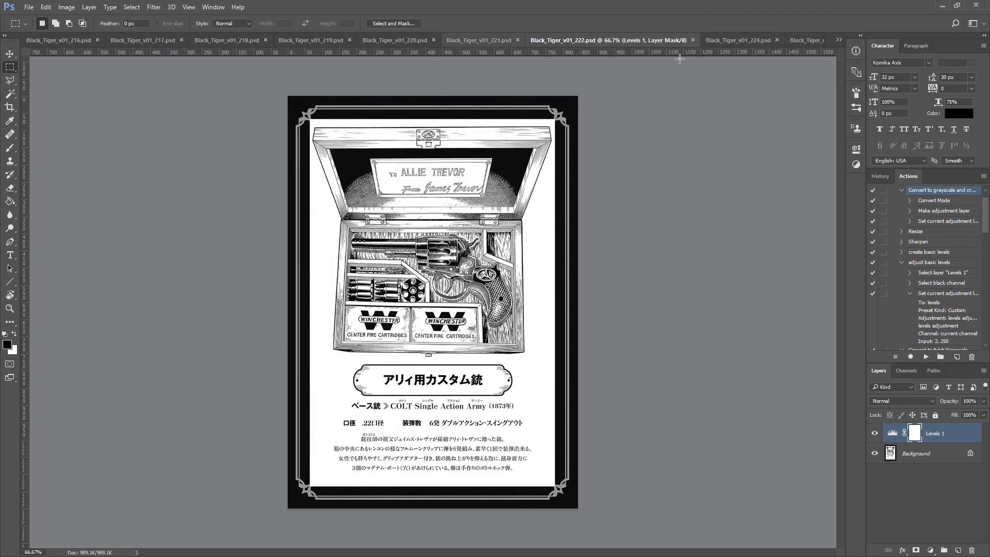
- Bring page Black_Tiger_v01_182.psd into view and close the pages Black_Tiger_v01_183.psd and Black_Tiger_v01_184.psd
left_click(839, 41)
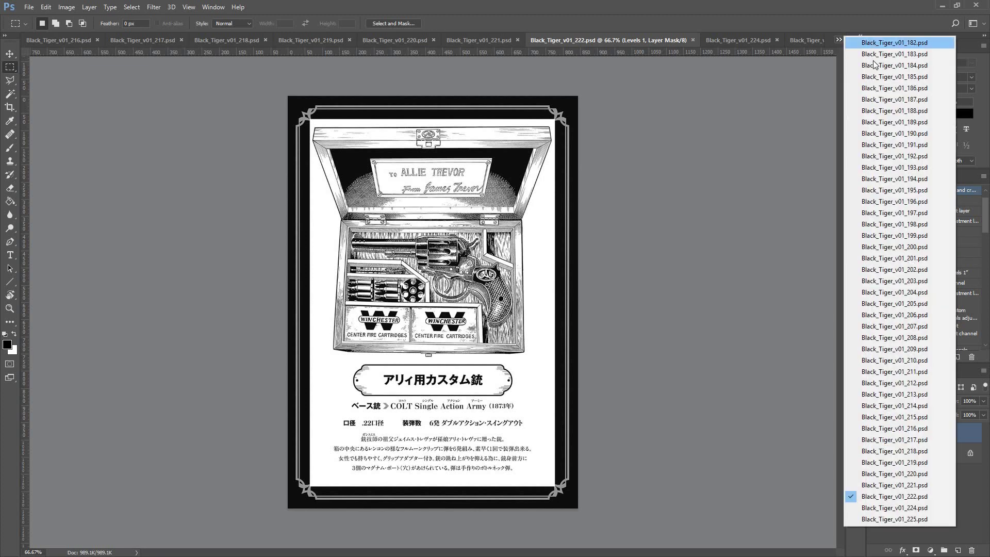
left_click(879, 43)
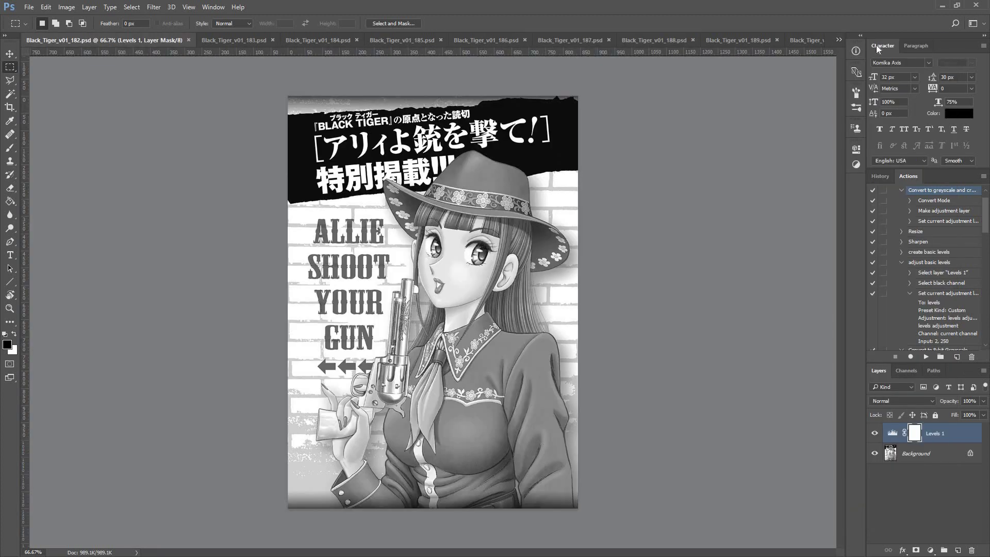
left_click(235, 45)
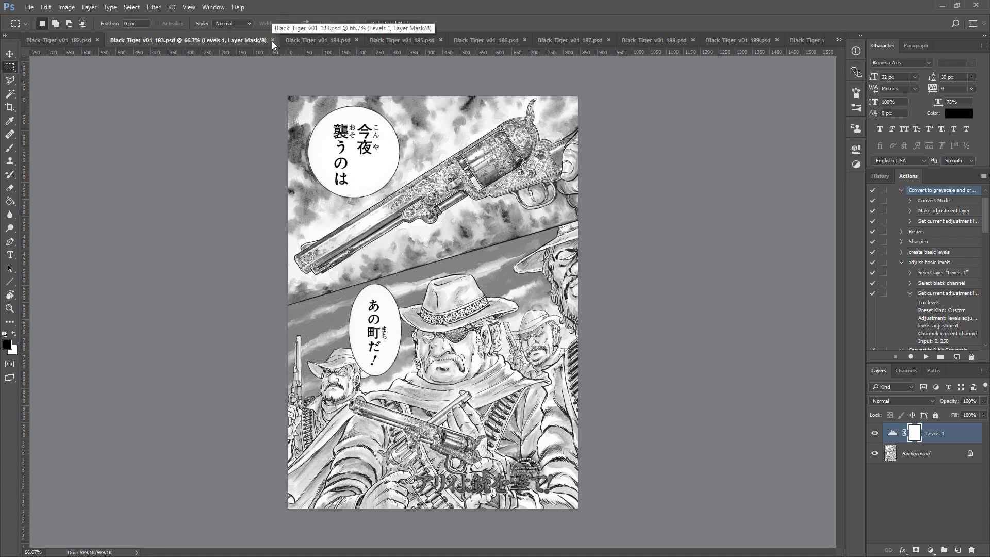
left_click(272, 41)
left_click(257, 39)
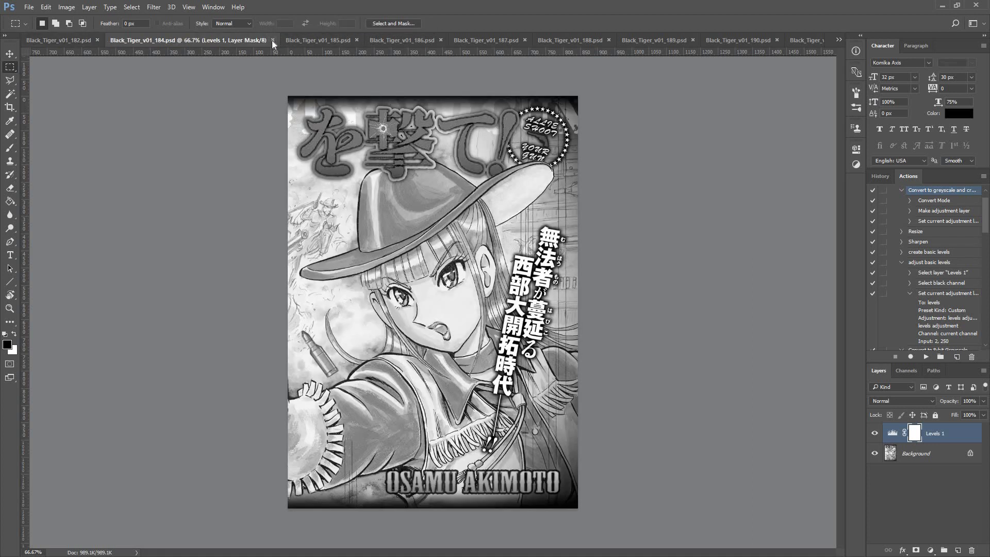
left_click(272, 40)
left_click(269, 40)
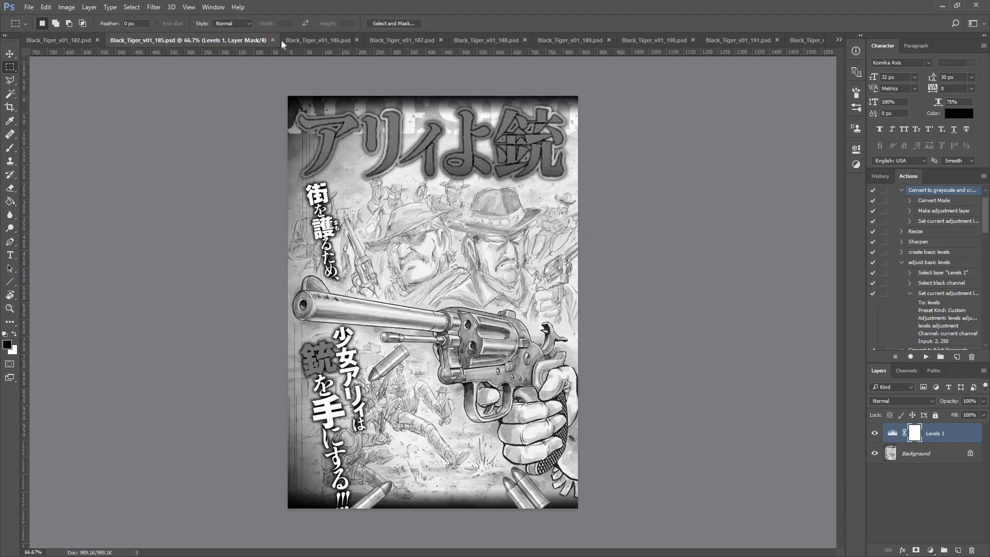
- Check page Black_Tiger_v01_182.psd again and close the pages Black_Tiger_v01_185.psd and Black_Tiger_v01_186.psd
left_click(75, 40)
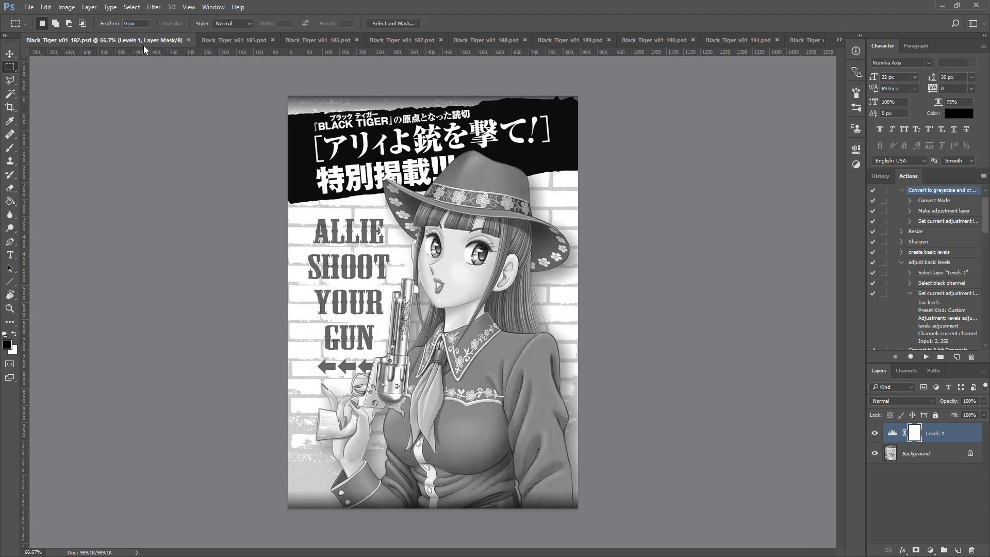
left_click(224, 40)
left_click(273, 41)
left_click(258, 43)
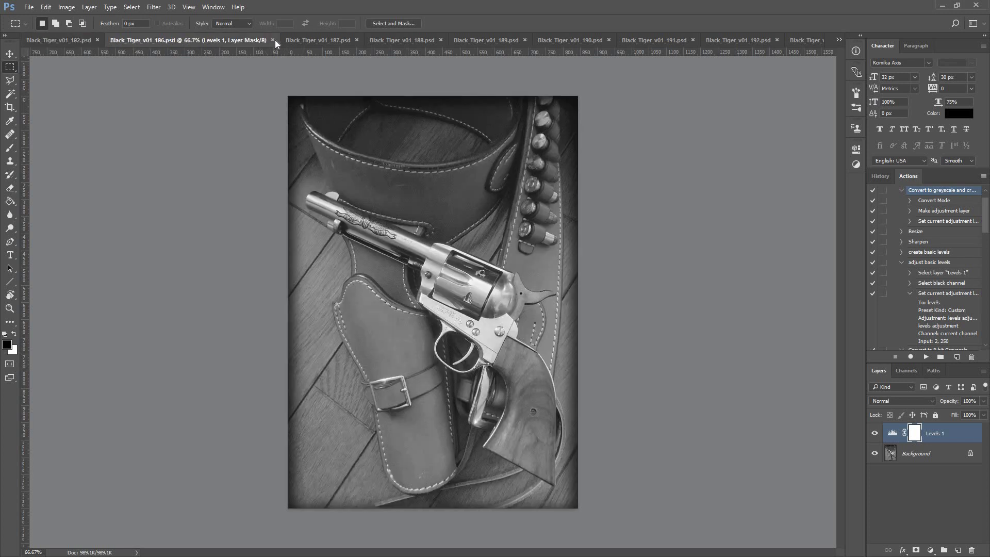
left_click(273, 40)
left_click(254, 40)
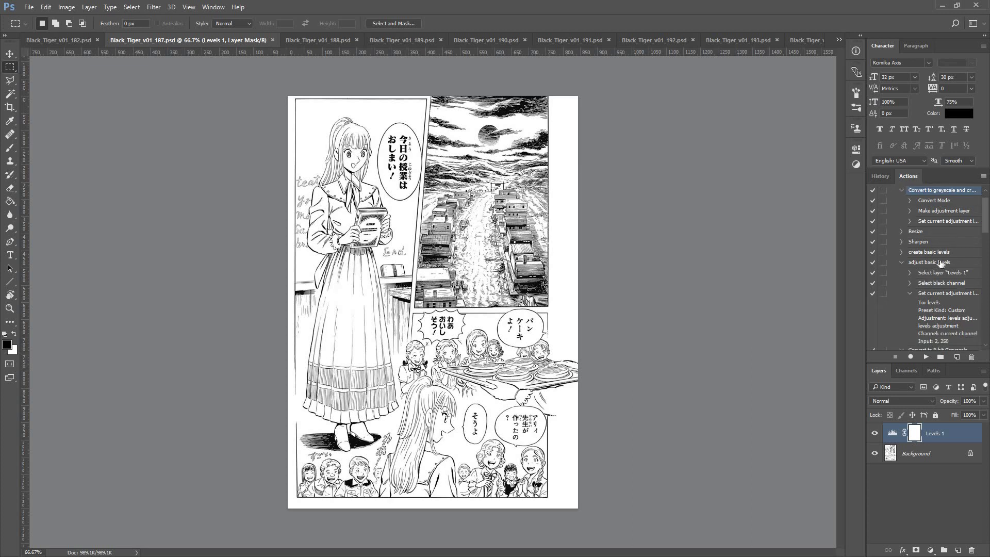
- Collapse the "adjust basic levels" action and examine the recorded commands of the "Make bubble mask" action in the Bubble_Mask set
scroll(944, 278, "down", 2)
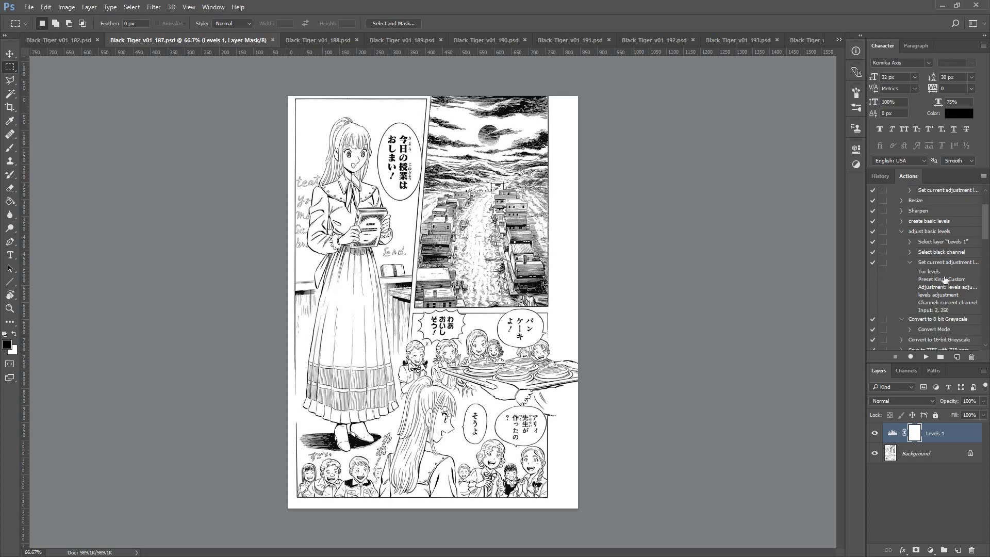
left_click(902, 231)
scroll(901, 227, "up", 3)
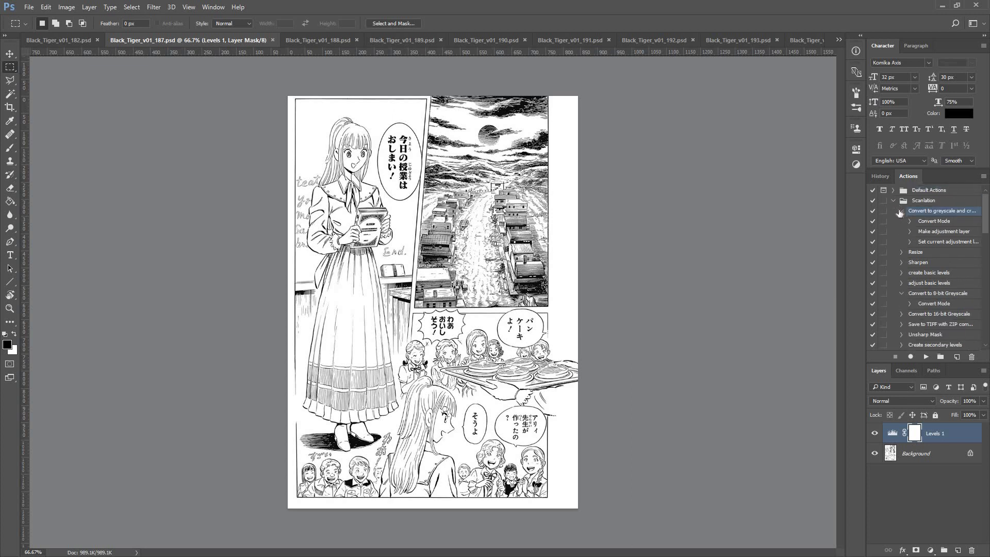
scroll(923, 294, "down", 5)
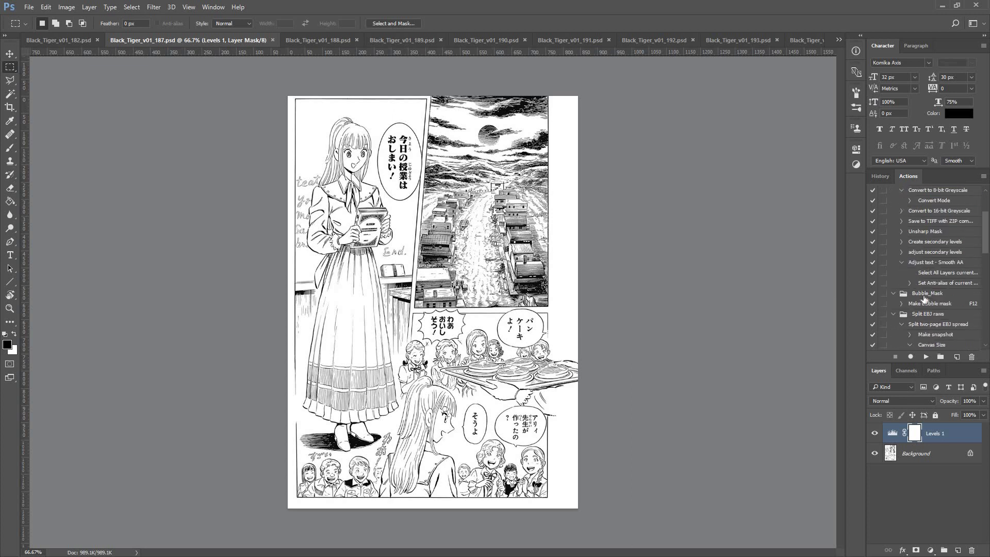
scroll(925, 299, "down", 3)
left_click(921, 255)
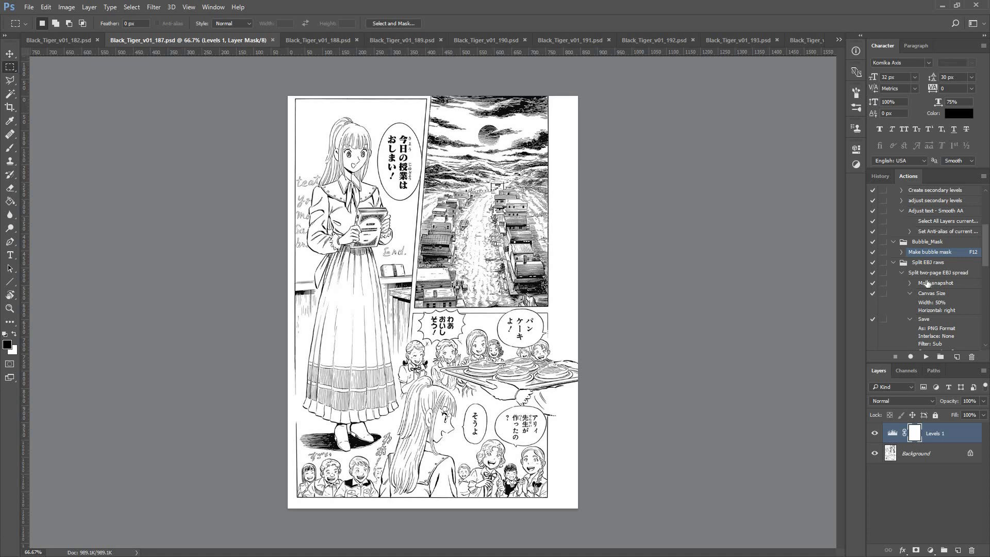
left_click(900, 252)
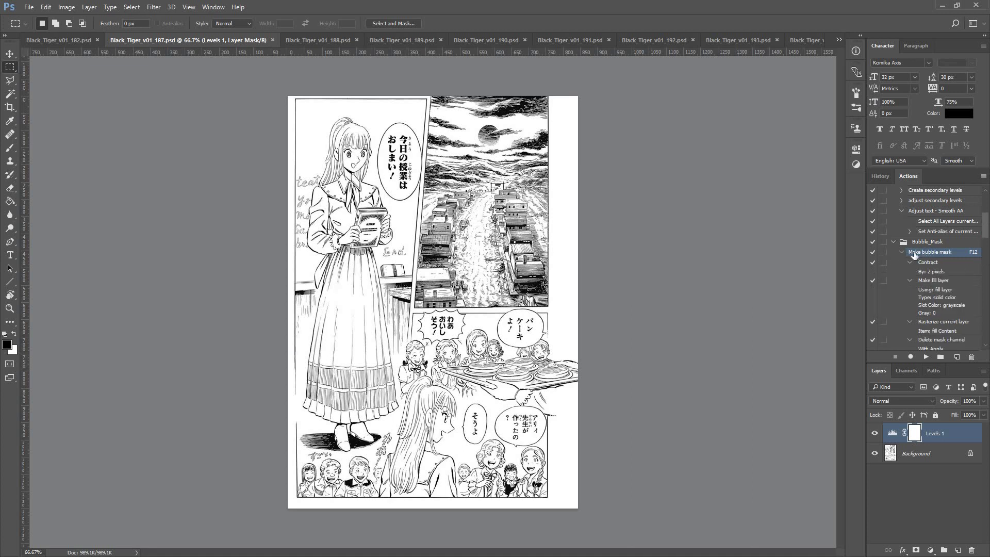
left_click(901, 252)
- Review the function key choices in the "Make bubble mask" action's options and keep F12 assigned
double_click(943, 253)
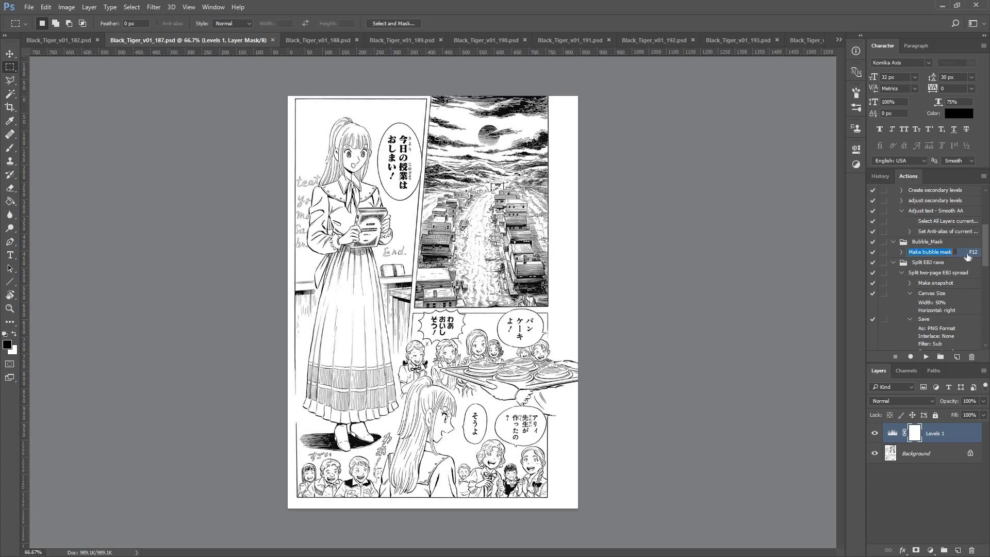
left_click(964, 255)
double_click(962, 253)
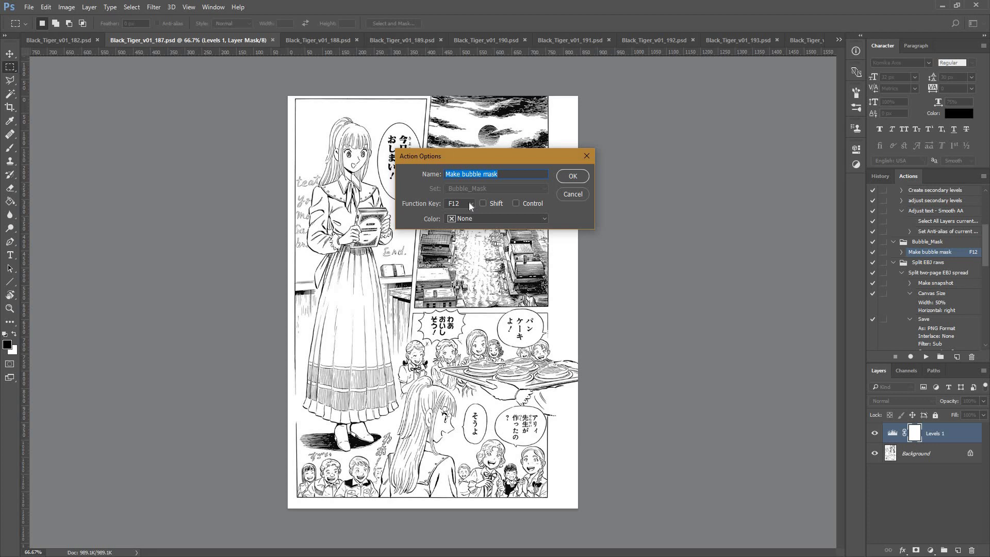
left_click(469, 203)
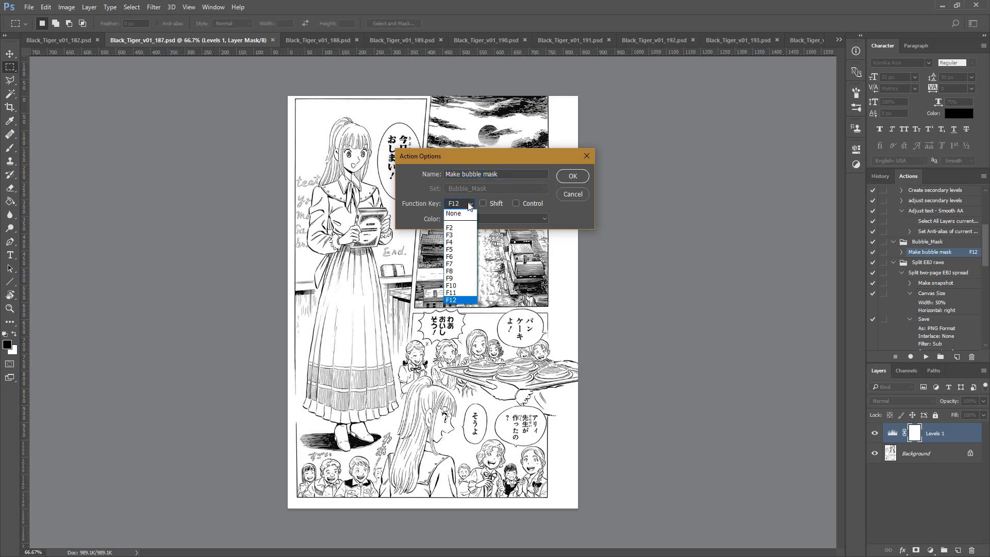
left_click(468, 204)
left_click(469, 204)
left_click(469, 204)
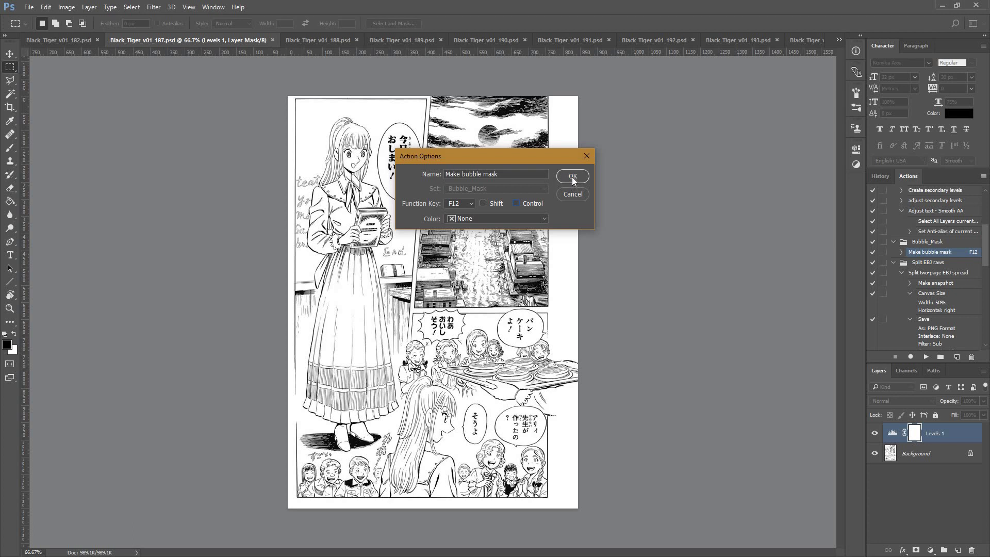
left_click(572, 176)
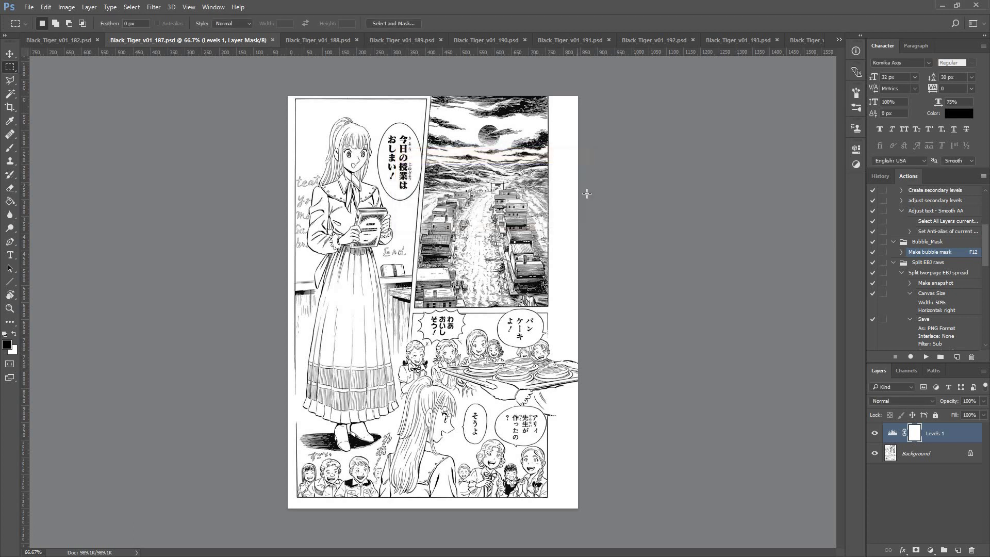
- Select the insides of all five speech bubbles with the Magic Wand on the Background layer and run the "Make bubble mask" action
left_click(911, 457)
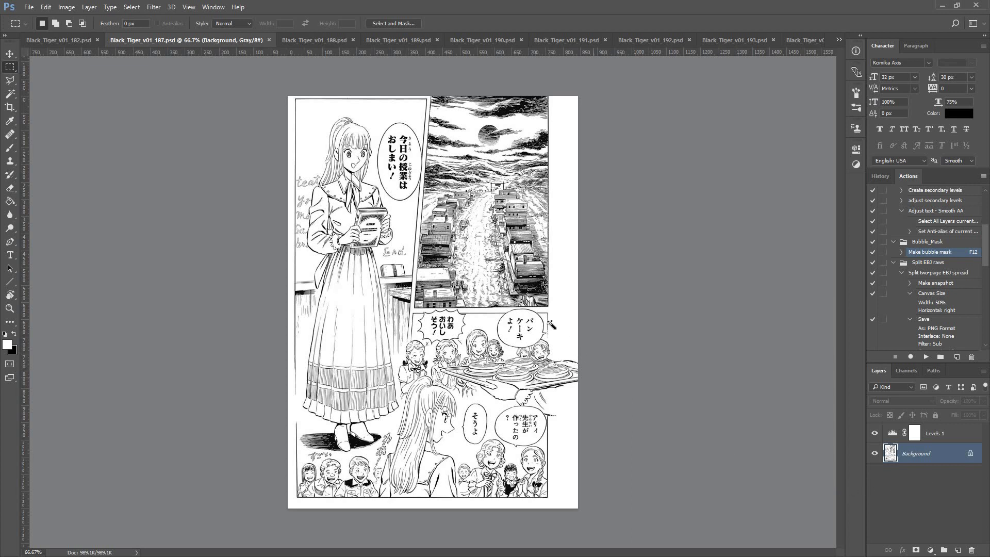
key("w")
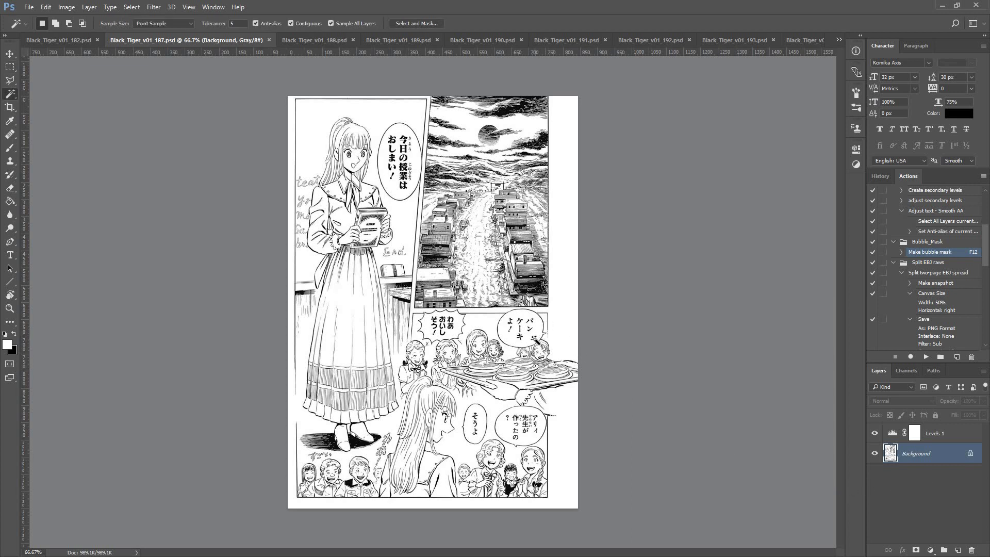
left_click(532, 341)
left_click(453, 332, "shift")
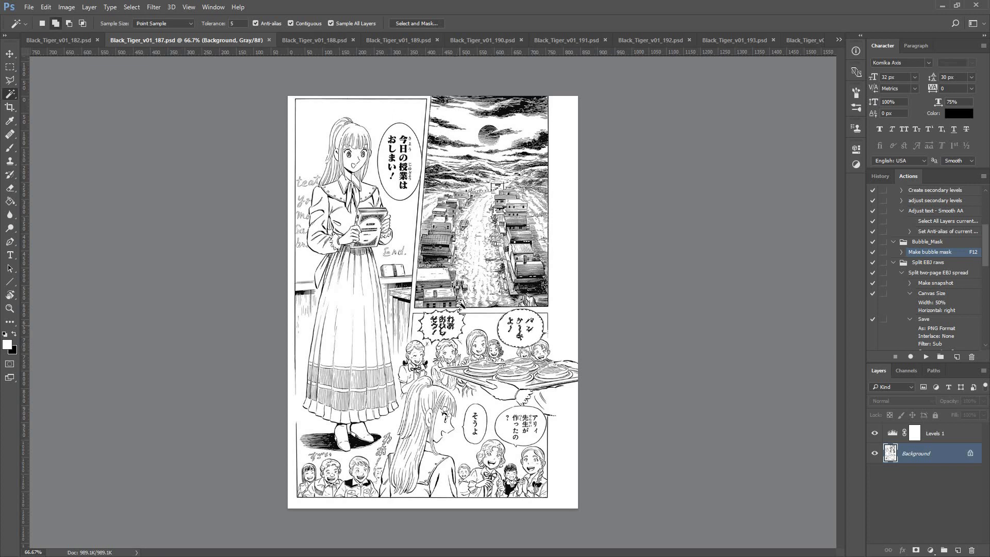
left_click(413, 155, "shift")
left_click(480, 427, "shift")
left_click(503, 438, "shift")
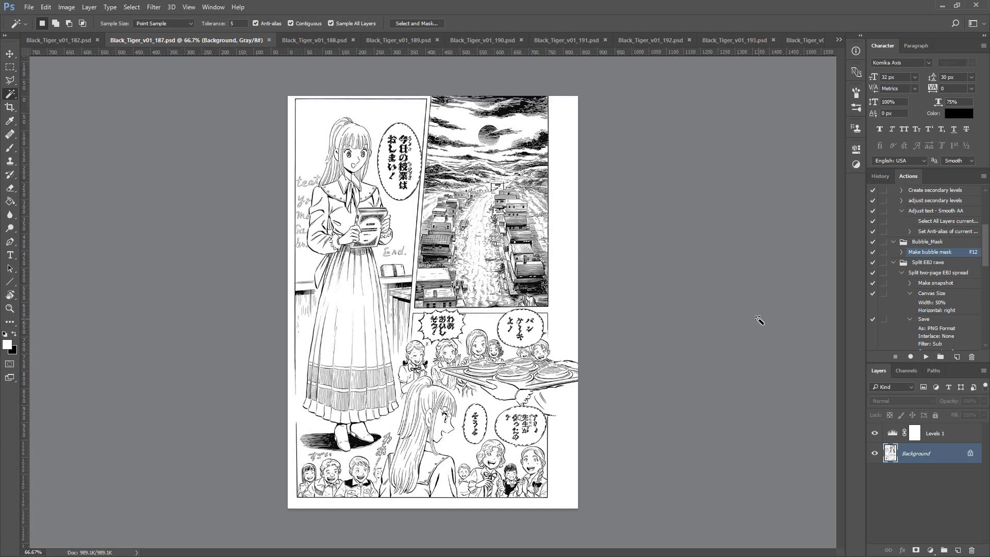
key("F12")
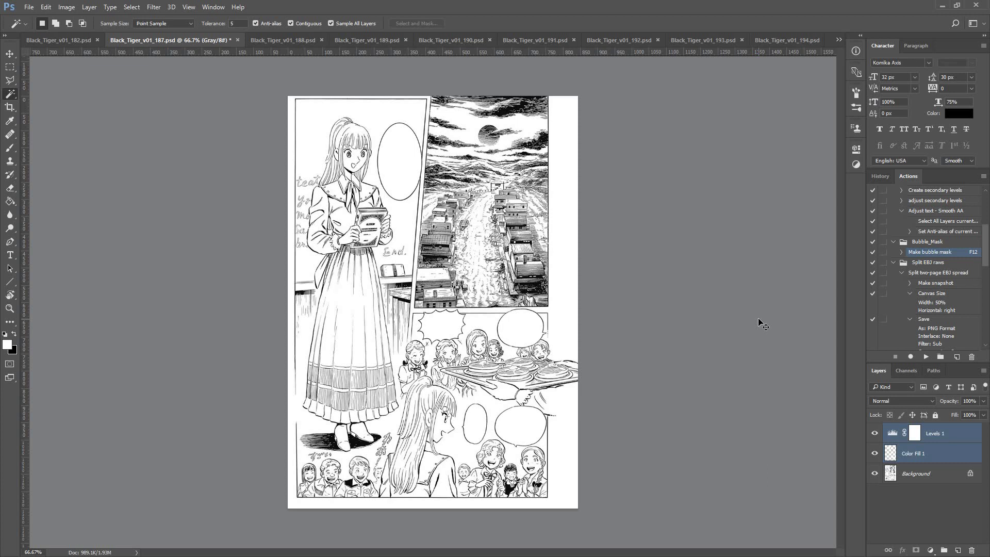
- Load the Color Fill 1 layer's outline as a selection to inspect how it fits inside the speech bubbles, and deselect it
key("ctrl+plus")
key("ctrl+plus")
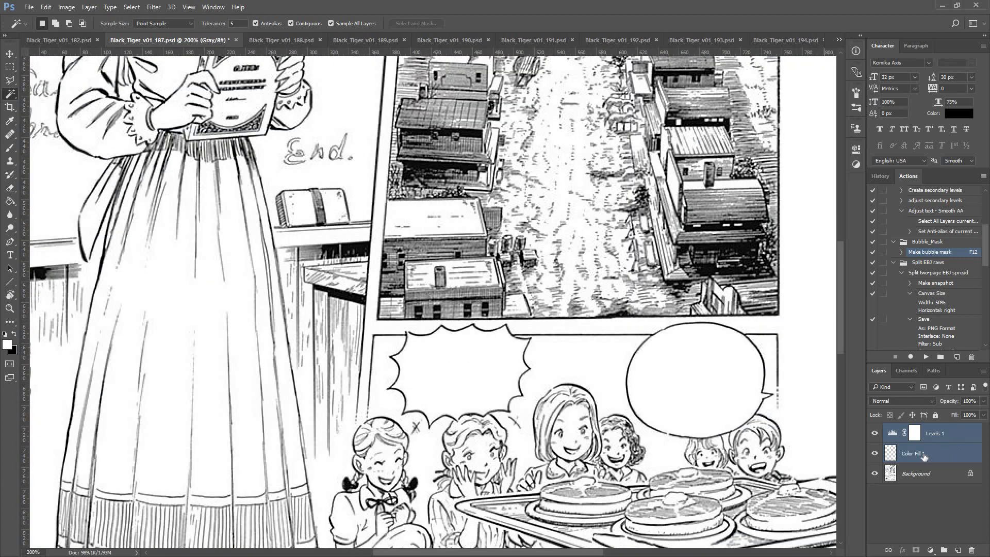
left_click(893, 454)
left_click(894, 454, "ctrl")
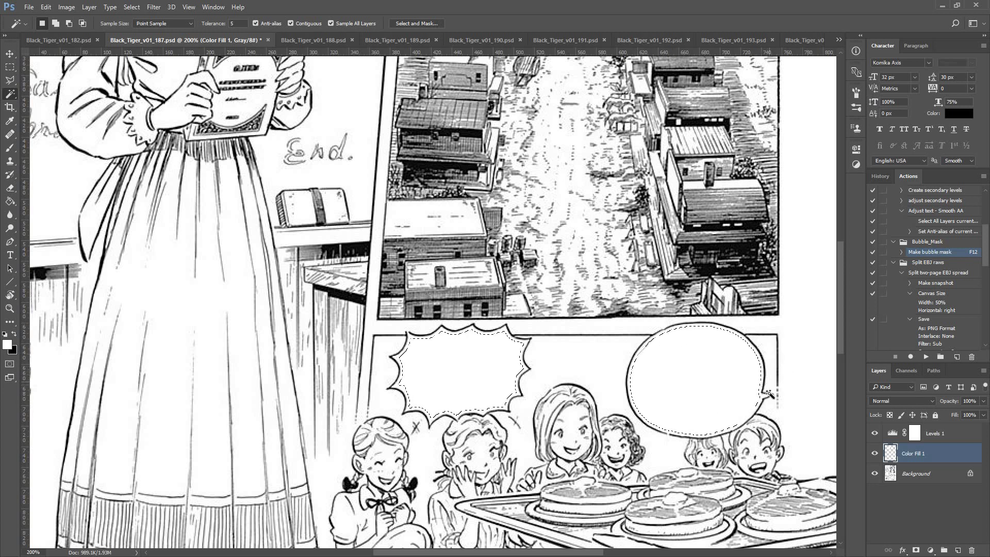
left_click_drag(840, 338, 850, 405)
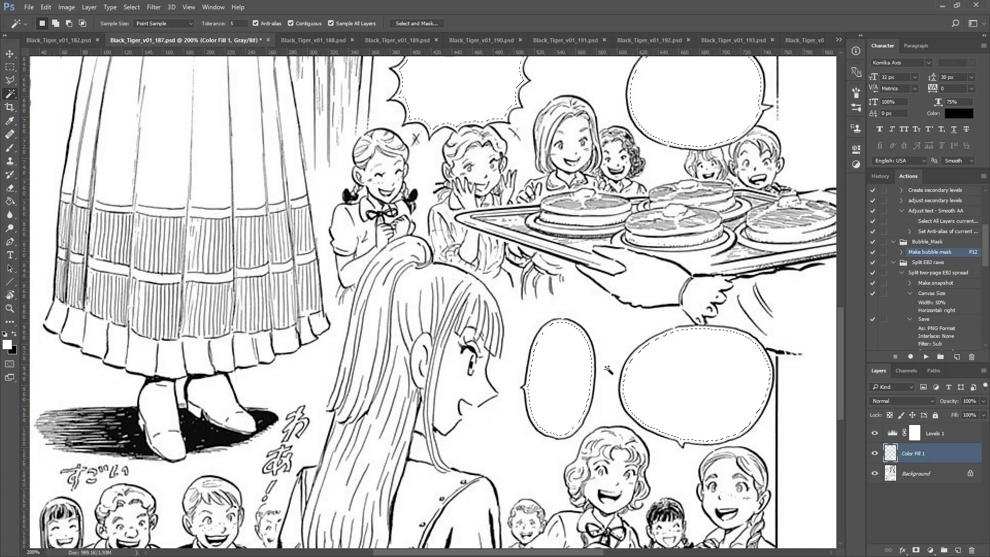
left_click(9, 67)
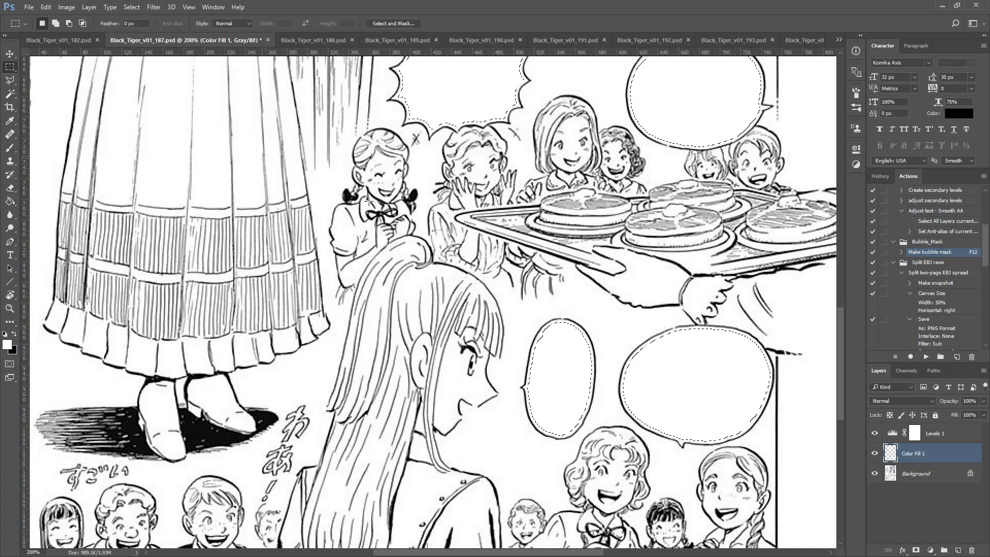
key("ctrl+d")
key("ctrl+minus")
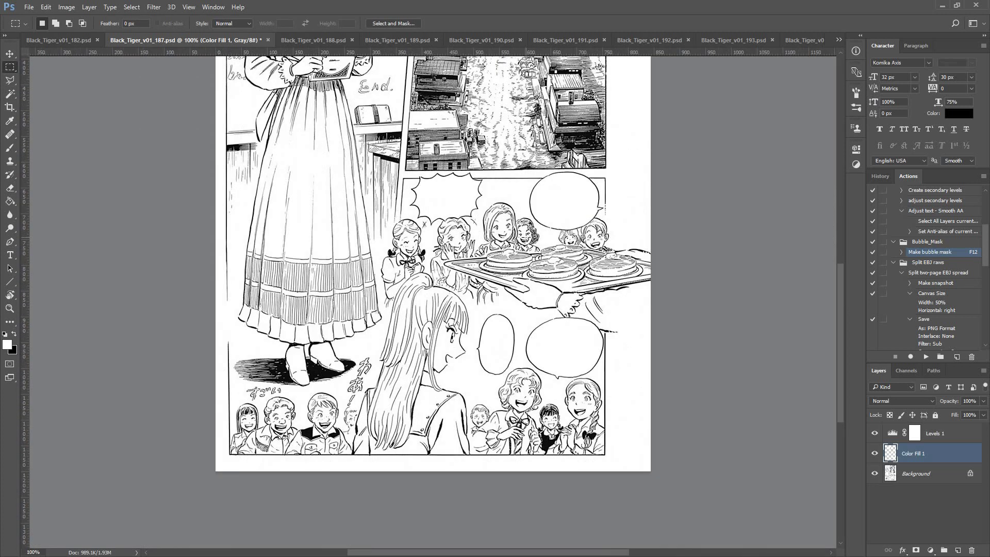
scroll(512, 346, "up", 5)
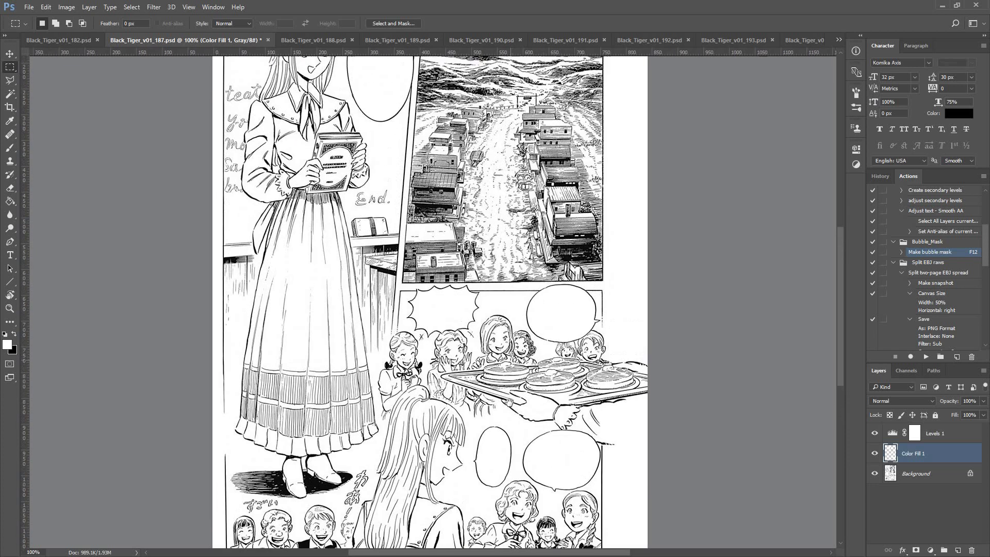
key("ctrl+minus")
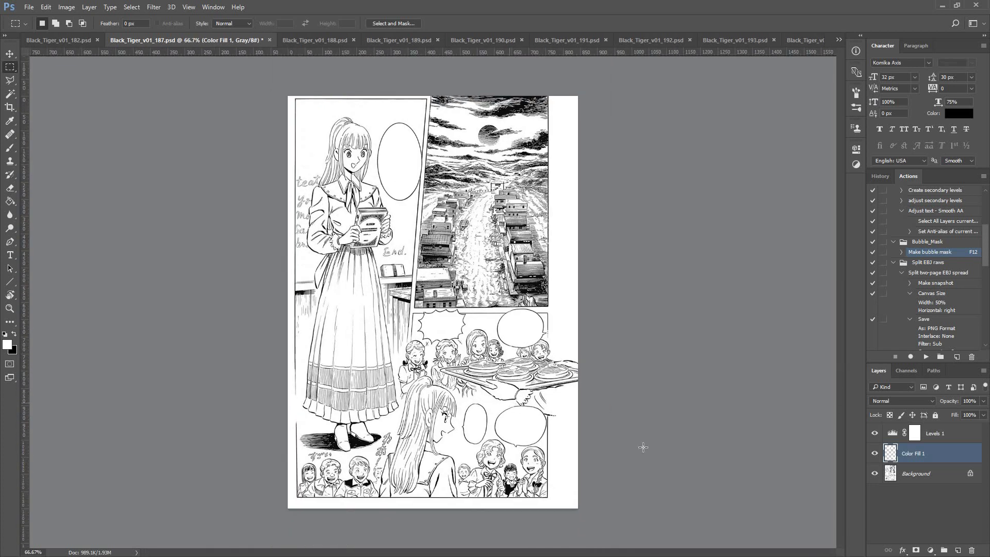
- Group the Levels 1 and Color Fill 1 layers, and save and close the page
left_click(938, 436, "shift")
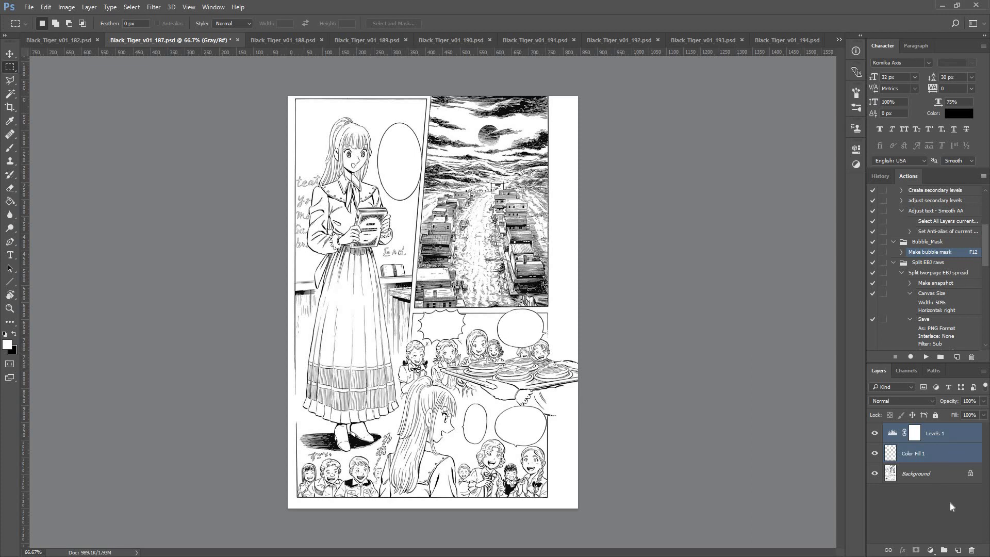
key("ctrl+g")
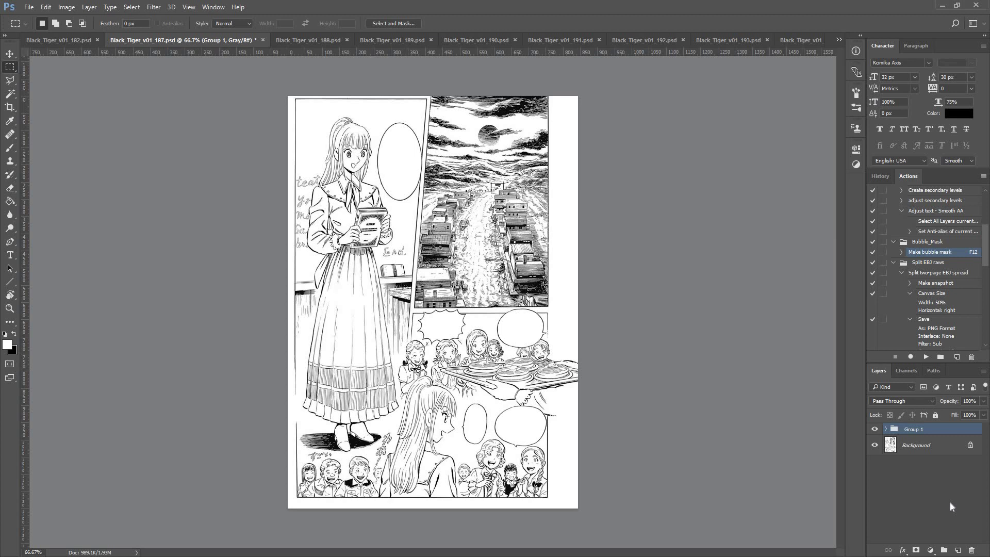
key("ctrl+s")
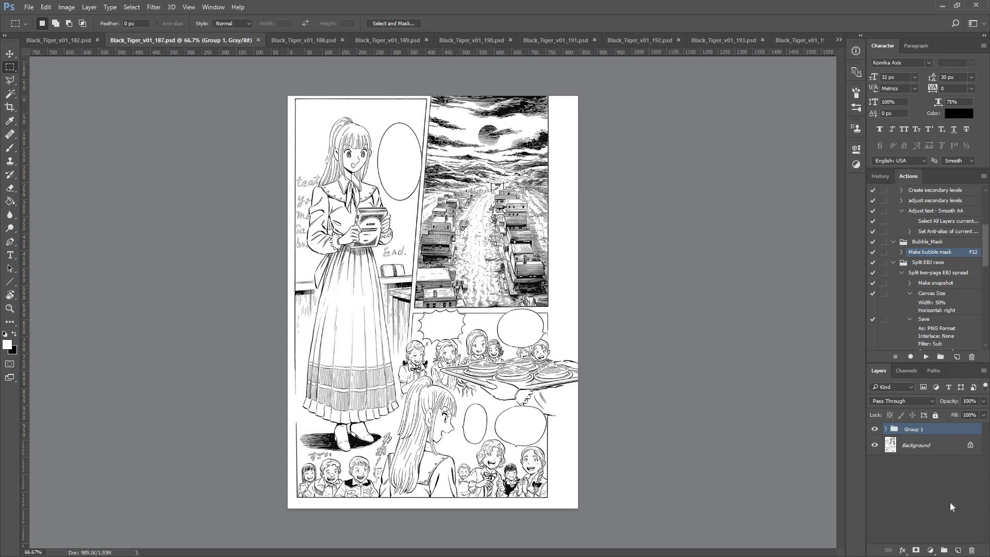
key("ctrl+w")
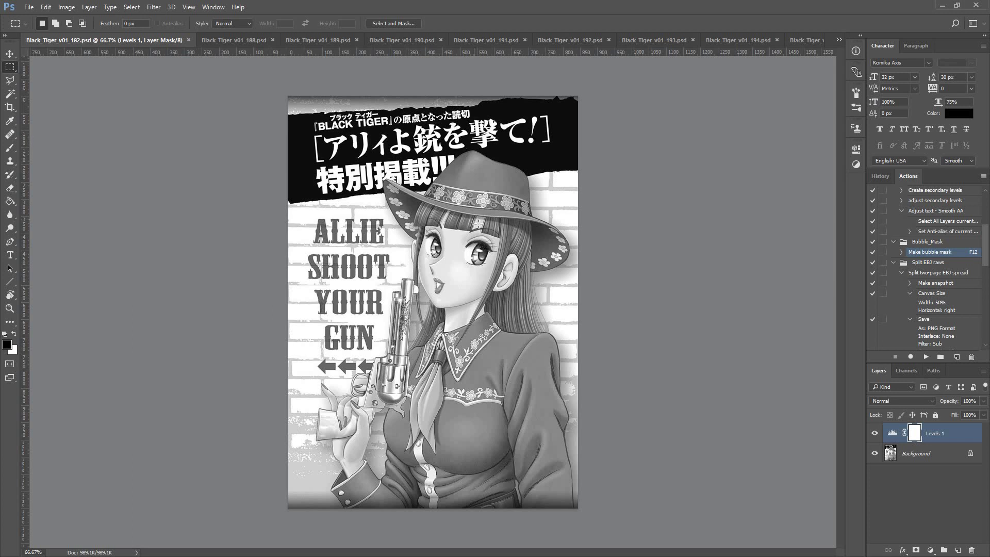
- Select the black banner area at the top of page 182 with the Magic Wand and run the "Make bubble mask" action
key("w")
left_click(534, 162)
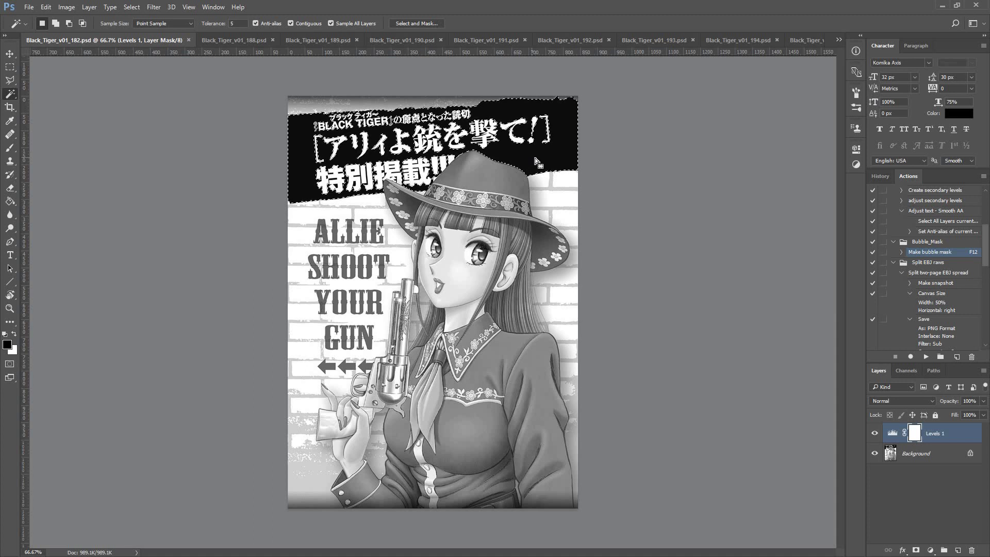
key("F12")
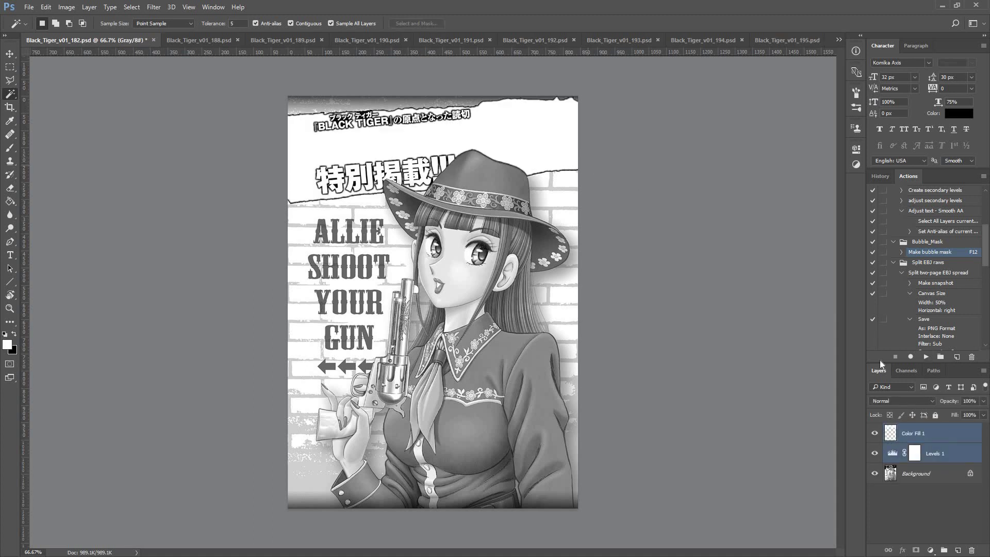
- Place the Levels 1 layer above Color Fill 1 and invert Color Fill 1 so its fill becomes black
left_click(916, 437)
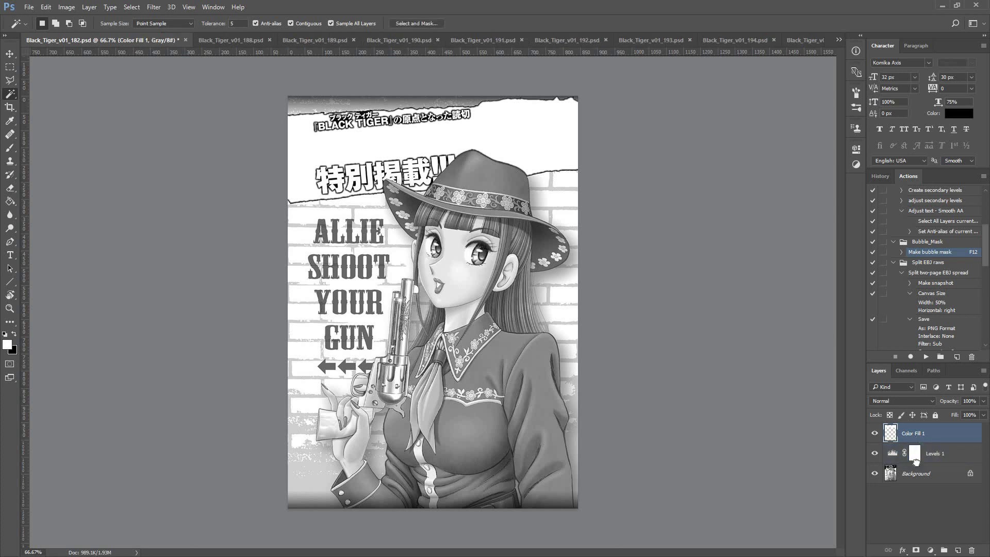
left_click_drag(915, 460, 925, 436)
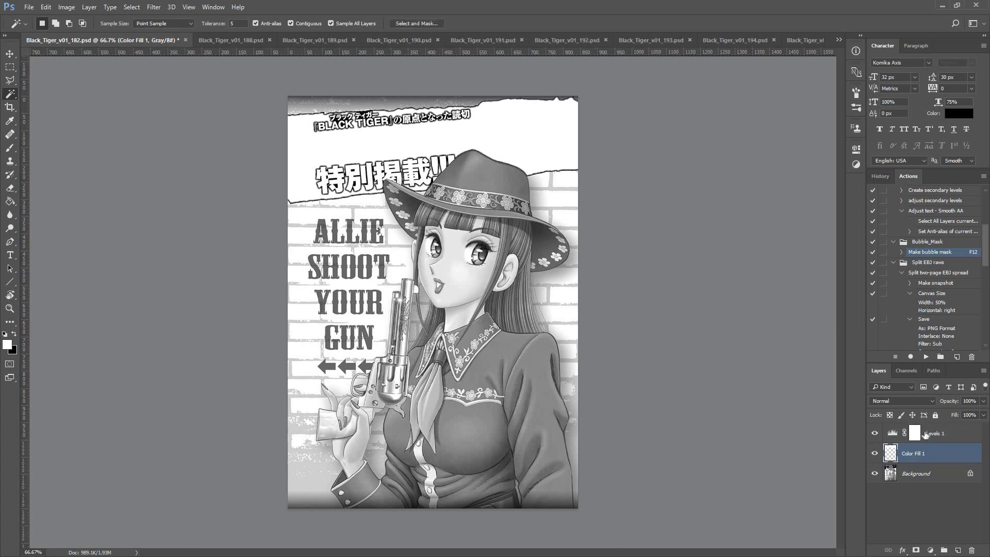
key("ctrl+i")
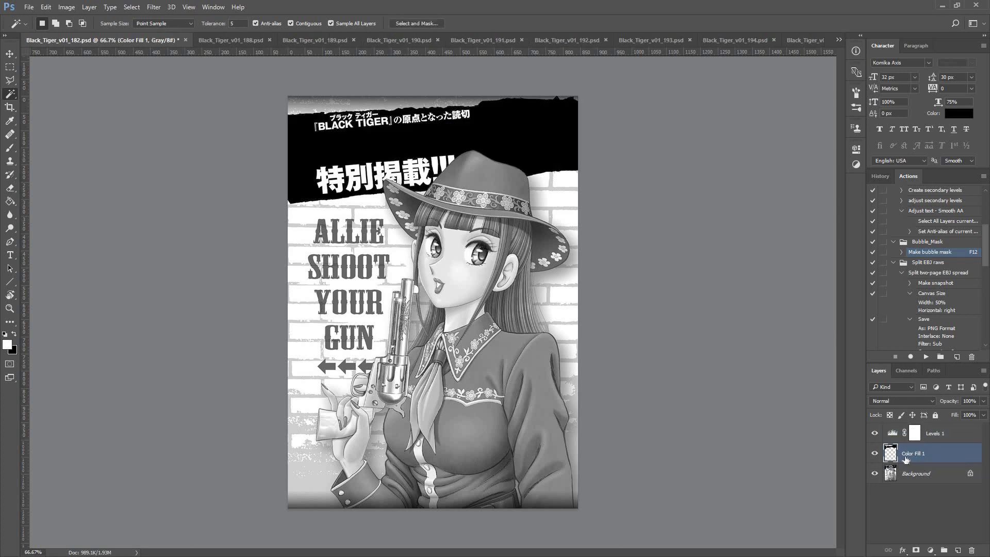
- Brush black on the Color Fill 1 layer over the last kanji and the exclamation marks in the banner's lower text line
key("ctrl+plus")
key("ctrl+plus")
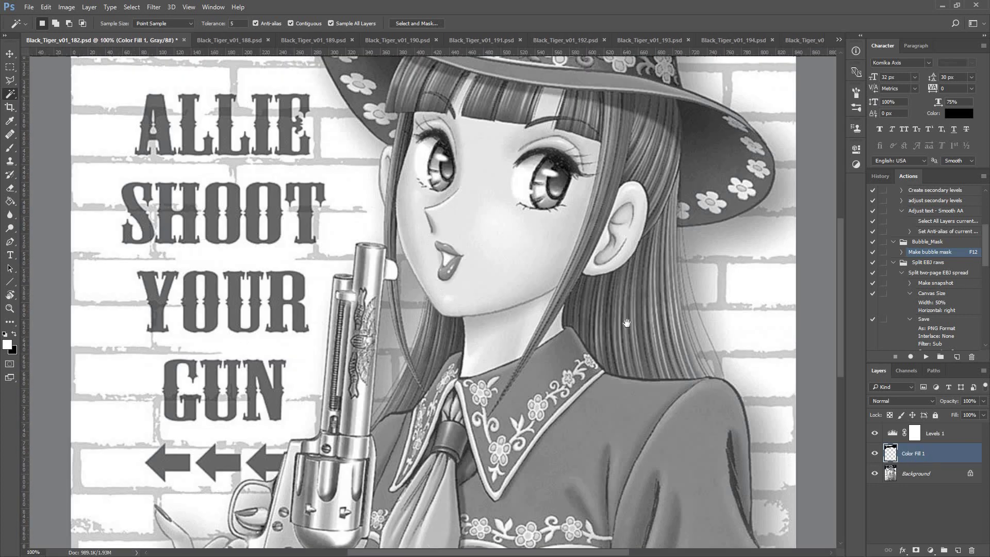
left_click_drag(453, 191, 423, 271)
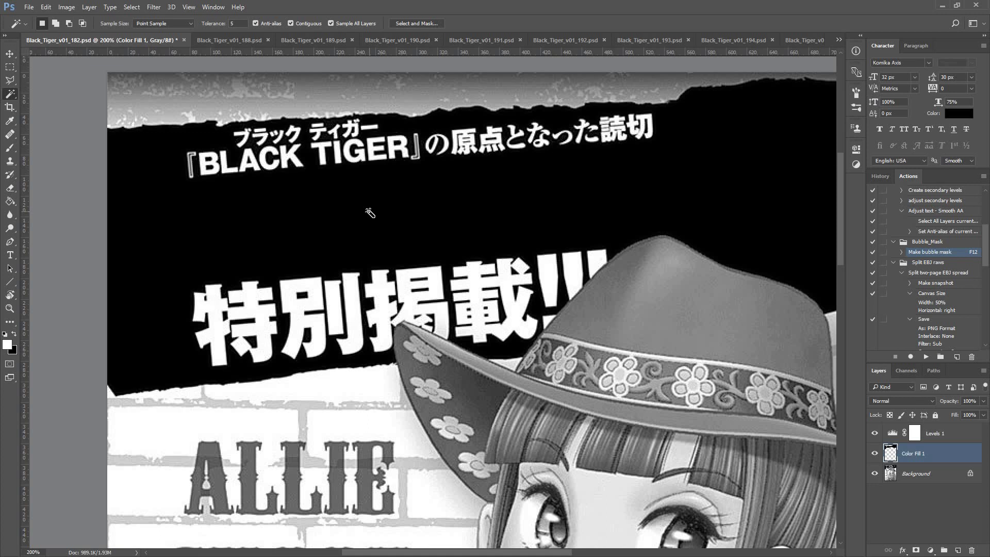
key("b")
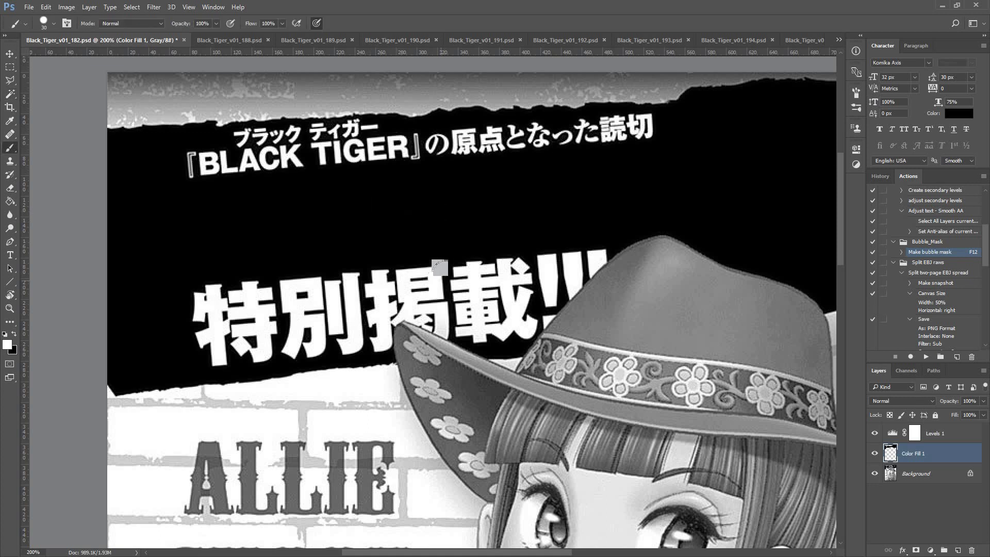
key("x")
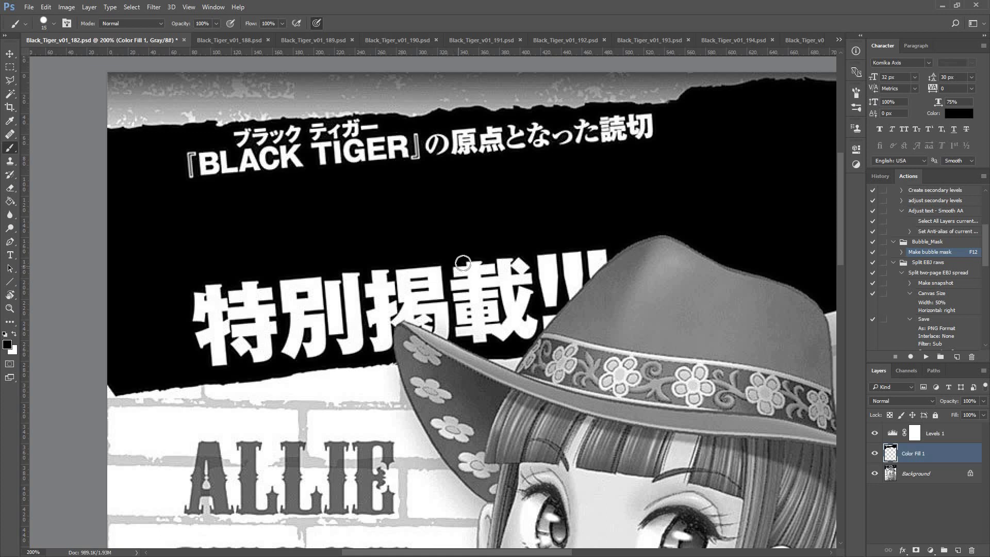
mouse_move(462, 291)
left_mouse_down()
mouse_move(459, 332)
mouse_move(476, 325)
mouse_move(481, 340)
mouse_move(479, 265)
mouse_move(482, 305)
mouse_move(506, 259)
mouse_move(508, 280)
mouse_move(520, 265)
mouse_move(491, 319)
mouse_move(518, 299)
mouse_move(512, 319)
mouse_move(530, 330)
left_mouse_up()
left_click_drag(533, 285, 540, 317)
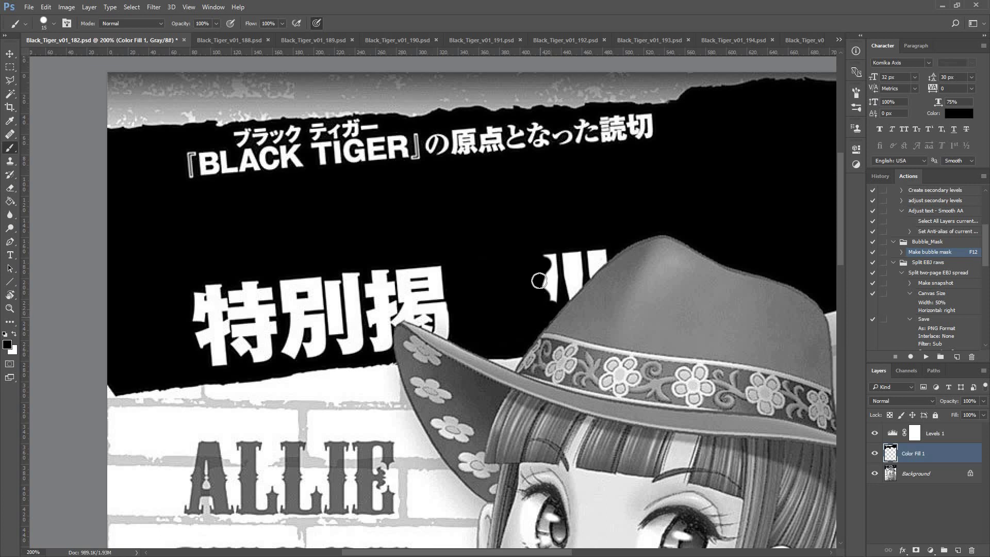
mouse_move(557, 265)
left_mouse_down()
mouse_move(544, 261)
mouse_move(569, 281)
left_mouse_up()
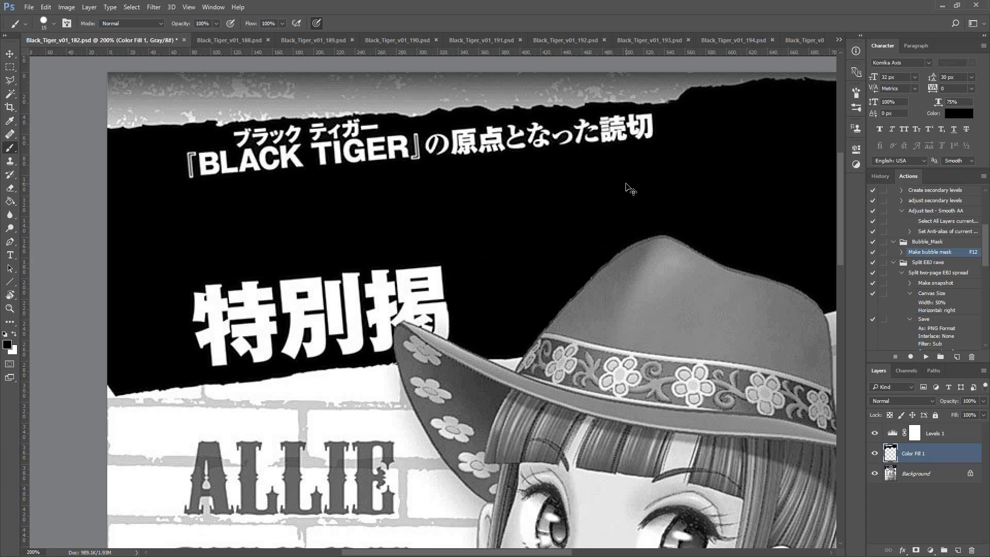
key("ctrl+minus")
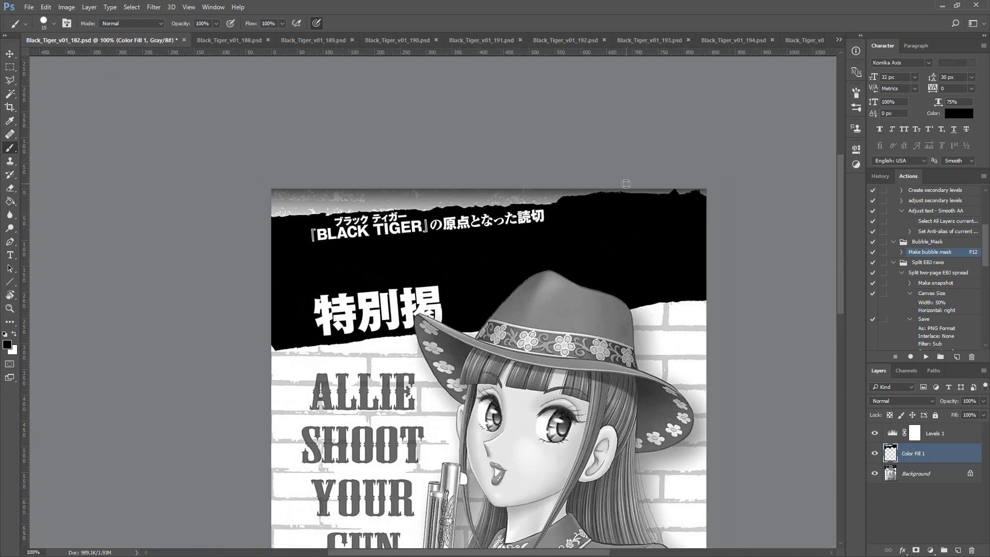
- Switch to Black_Tiger_v01_188.psd and select the three speech bubbles in the dining-room panel with the Magic Wand on the Background layer
left_click(220, 41)
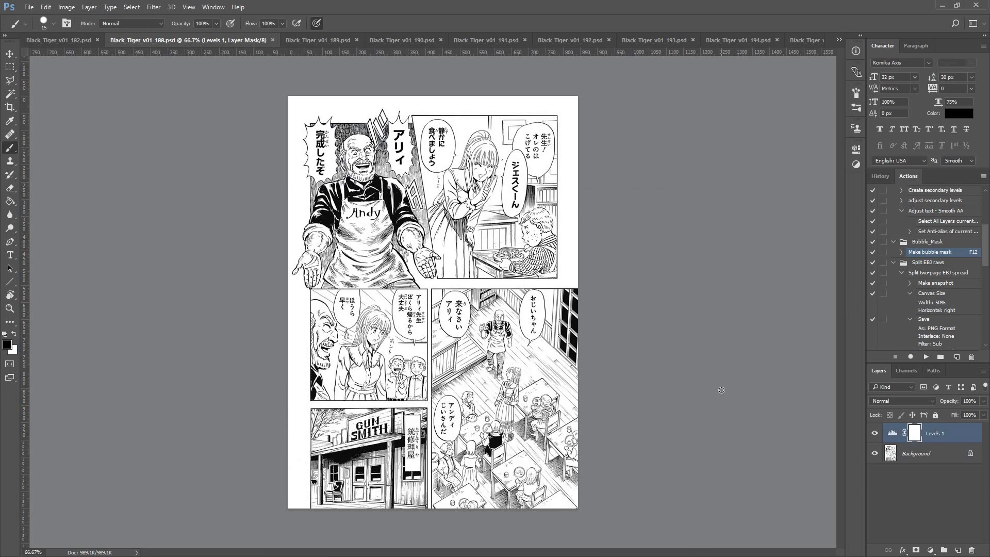
key("w")
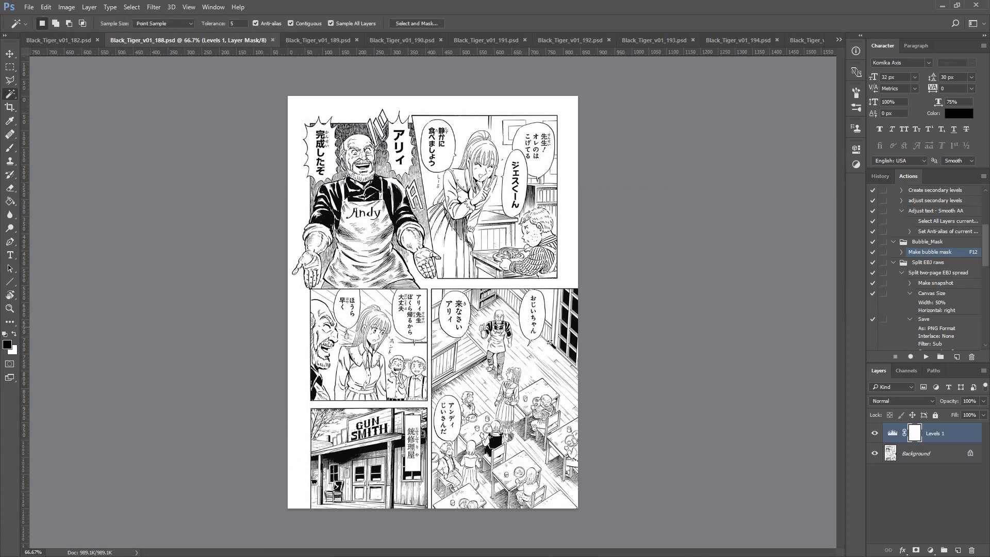
left_click(888, 454)
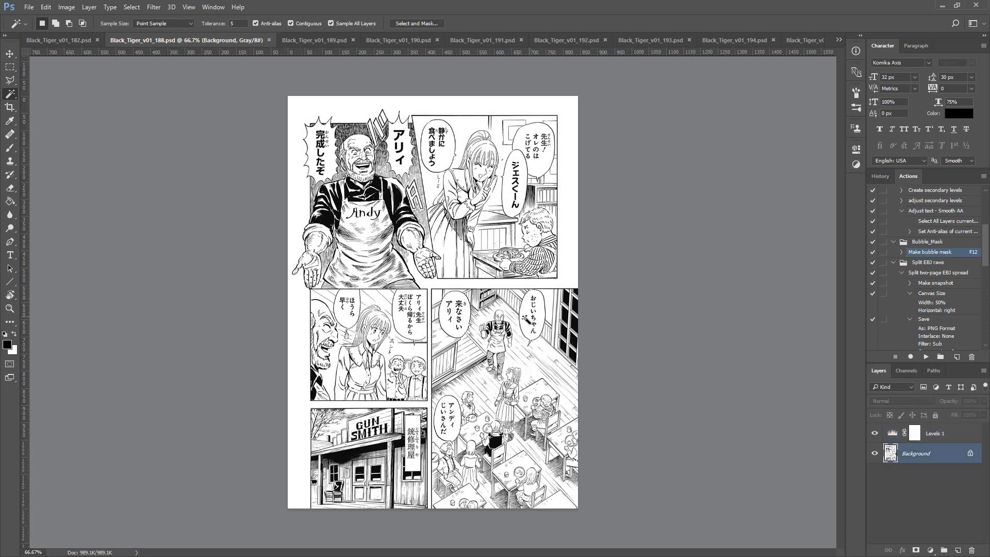
key("shift")
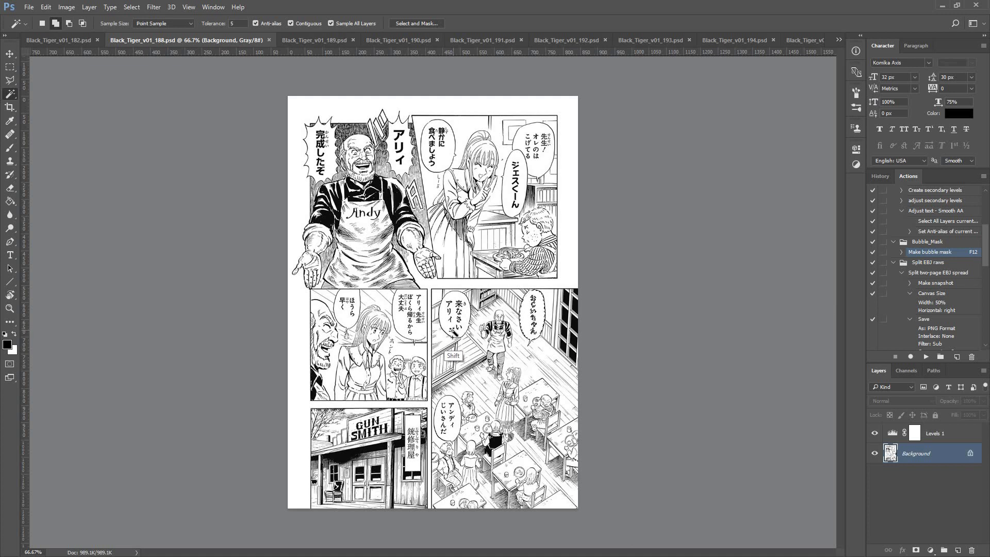
left_click(457, 330, "shift")
left_click(454, 428, "shift")
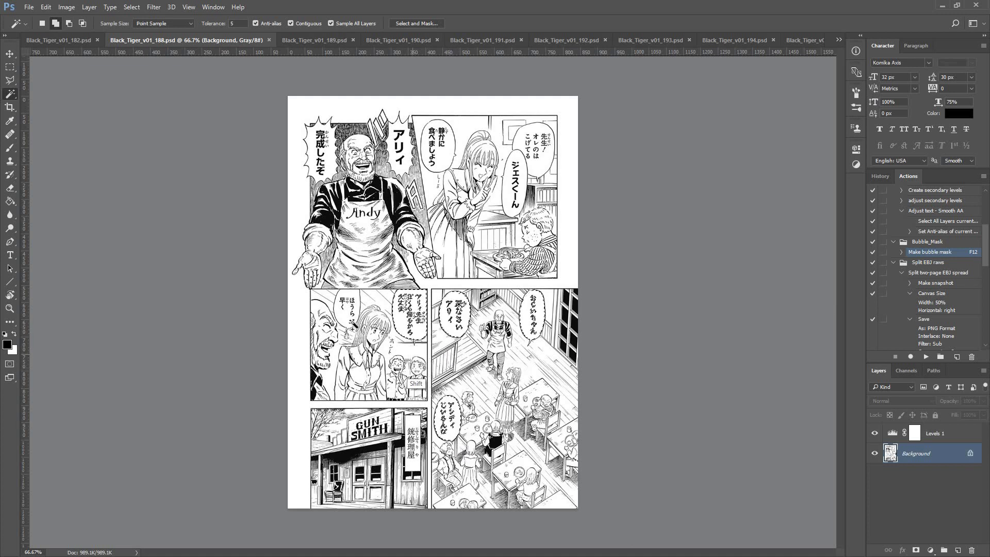
- Add both bubbles of the middle-left panel, the Japanese sign on the gunsmith shop and the spiky bubble beside Andy to the selection
left_click(347, 316, "shift")
left_click(410, 317, "shift")
left_click(419, 454, "shift")
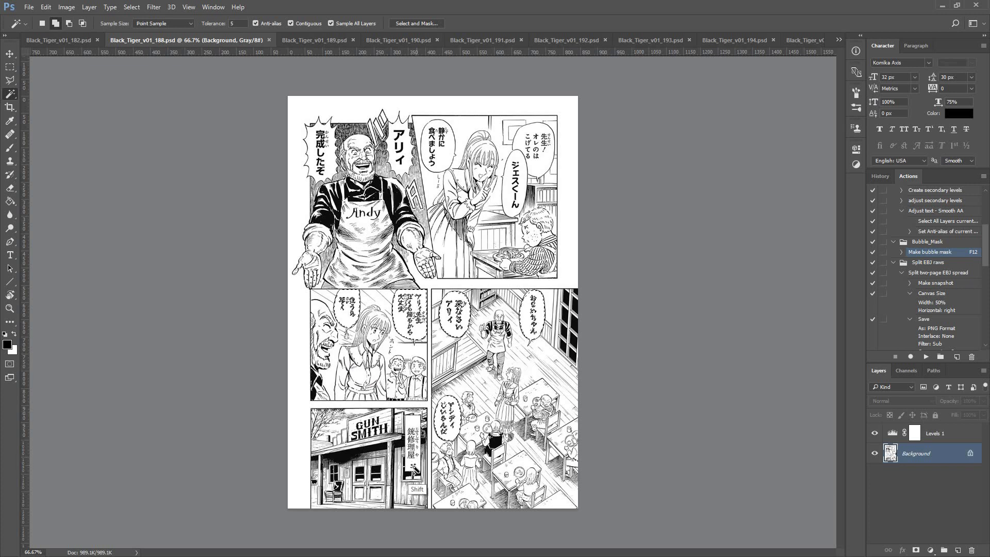
left_click(427, 432, "shift")
left_click(416, 428, "shift")
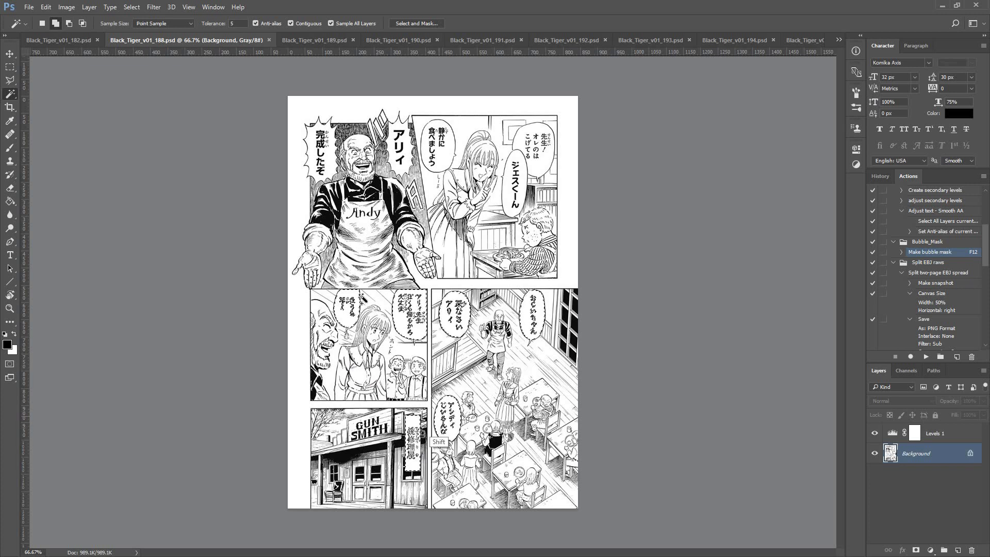
left_click(333, 168, "shift")
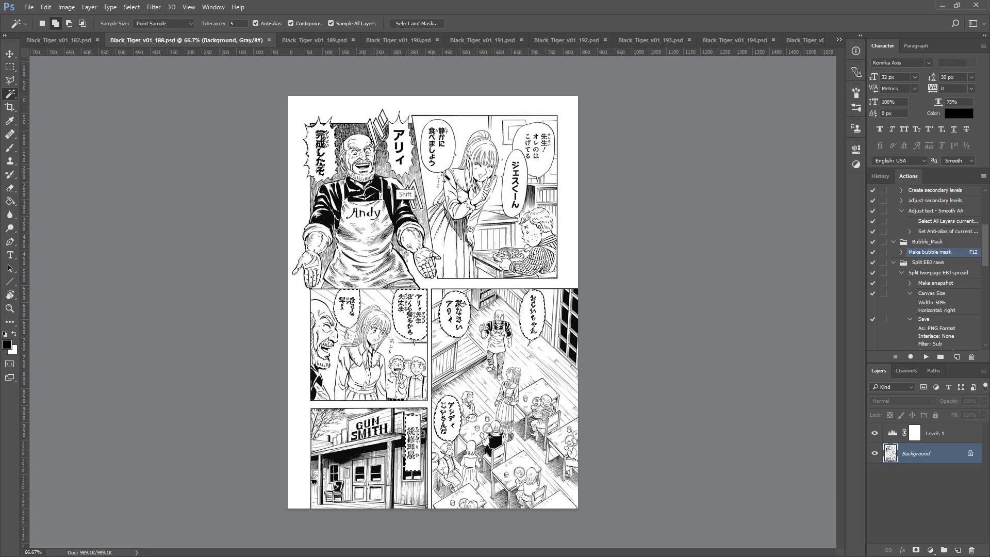
- Try to add the bubbles around the woman in the upper-right panel to the selection with the Magic Wand, and undo the attempts
left_click(439, 163, "shift")
left_click(515, 212, "shift")
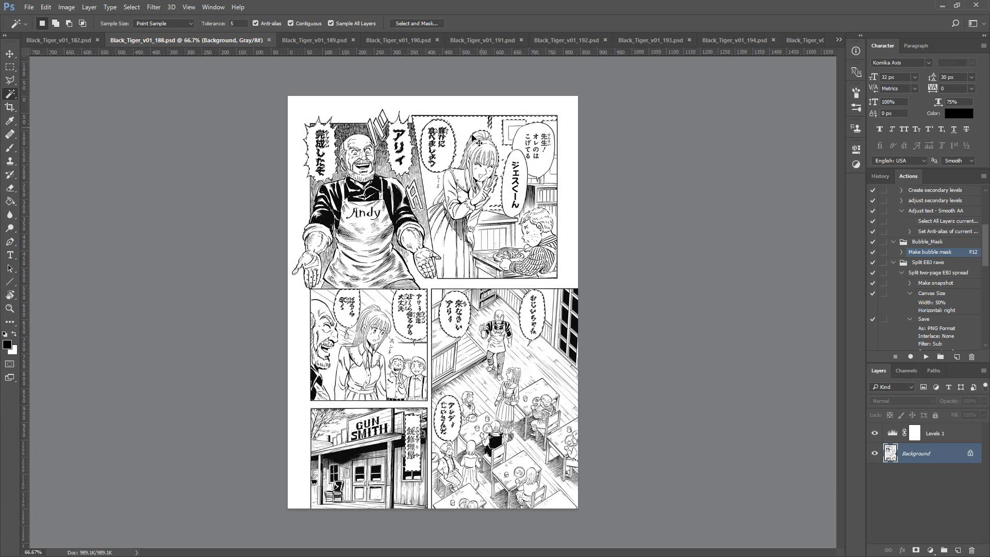
key("ctrl+alt+z")
key("ctrl+alt+z")
key("ctrl+plus")
key("ctrl+plus")
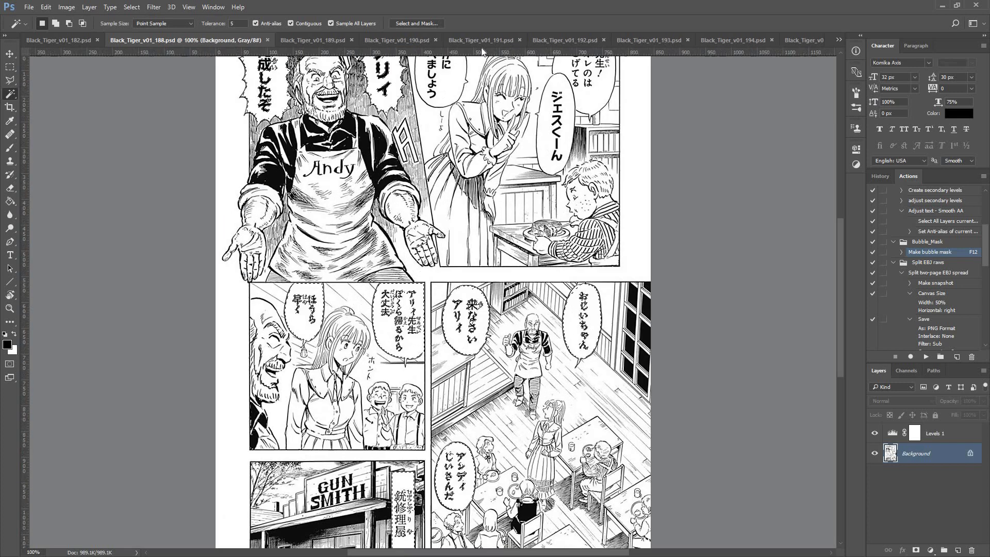
left_click_drag(390, 67, 370, 335)
scroll(370, 335, "up", 3)
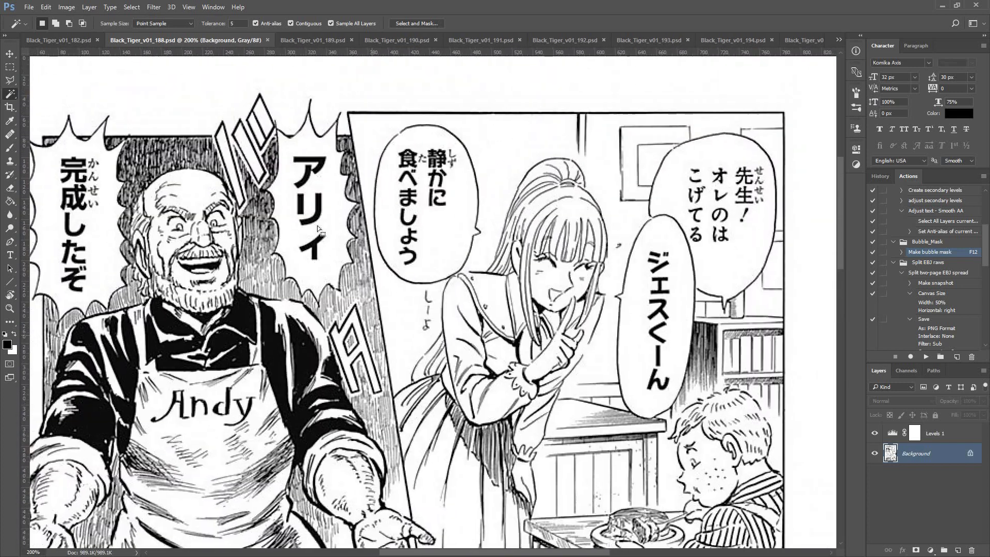
left_click(446, 241, "shift")
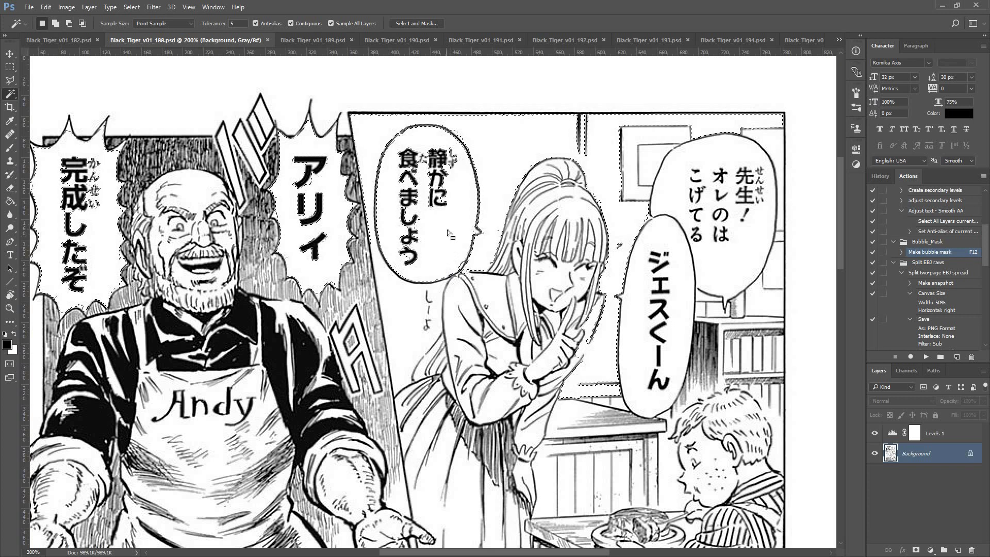
key("ctrl+z")
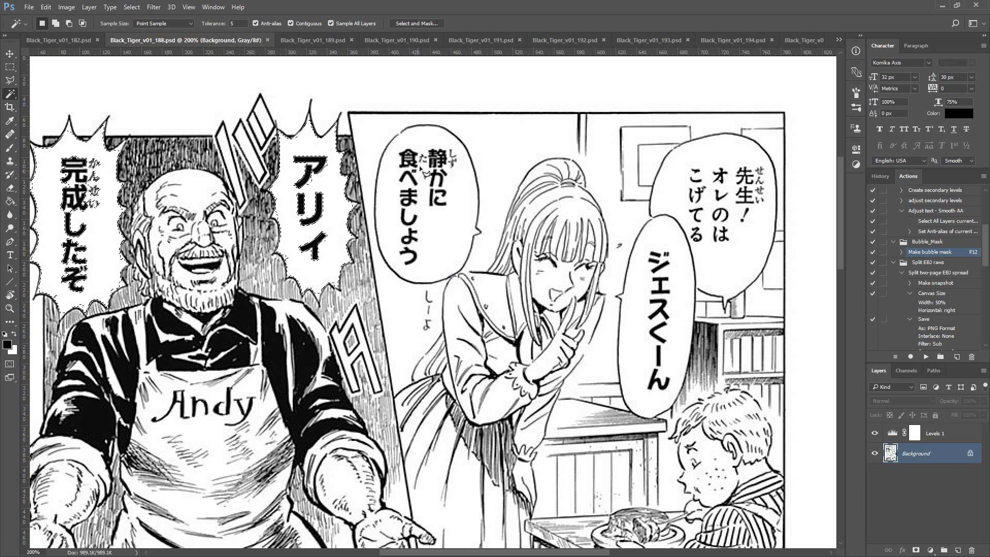
- Add an area around the text inside the oval bubble beside the woman to the selection with the Polygonal Lasso
key("l")
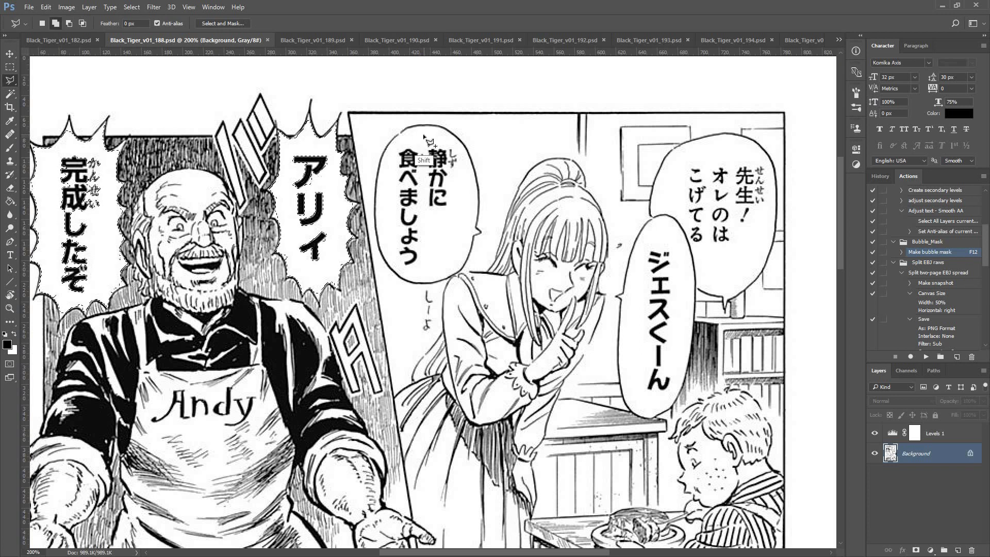
left_click(424, 136, "shift")
left_click(399, 143)
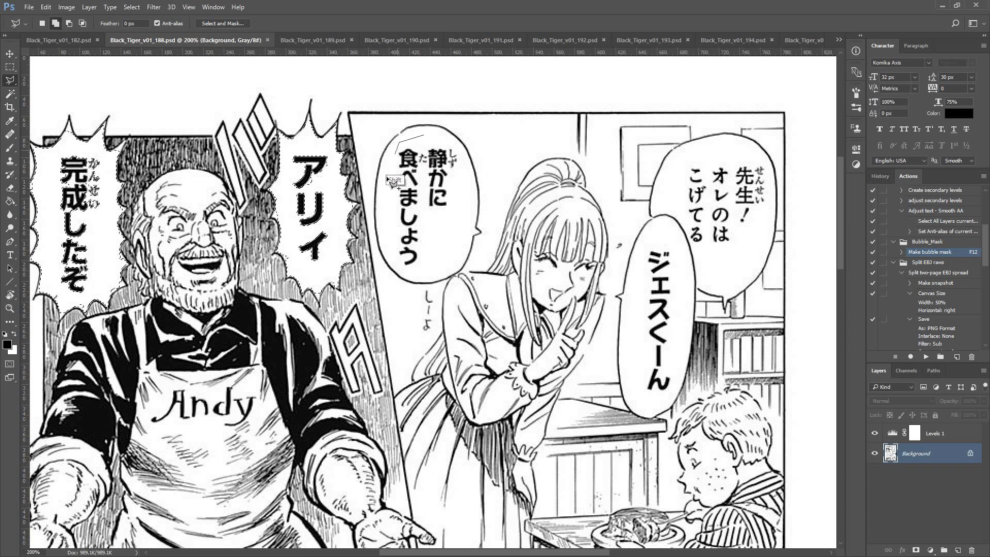
left_click(387, 179)
left_click(388, 229)
left_click(394, 259)
left_click(406, 271)
left_click(426, 273)
left_click(458, 270)
left_click(463, 250)
left_click(467, 211)
left_click(466, 161)
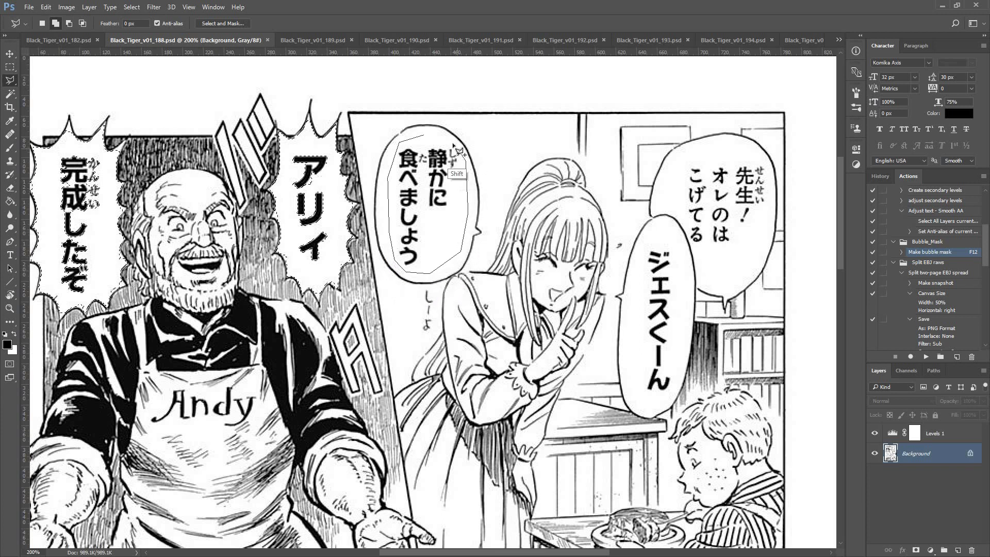
left_click(454, 144)
left_click(424, 136)
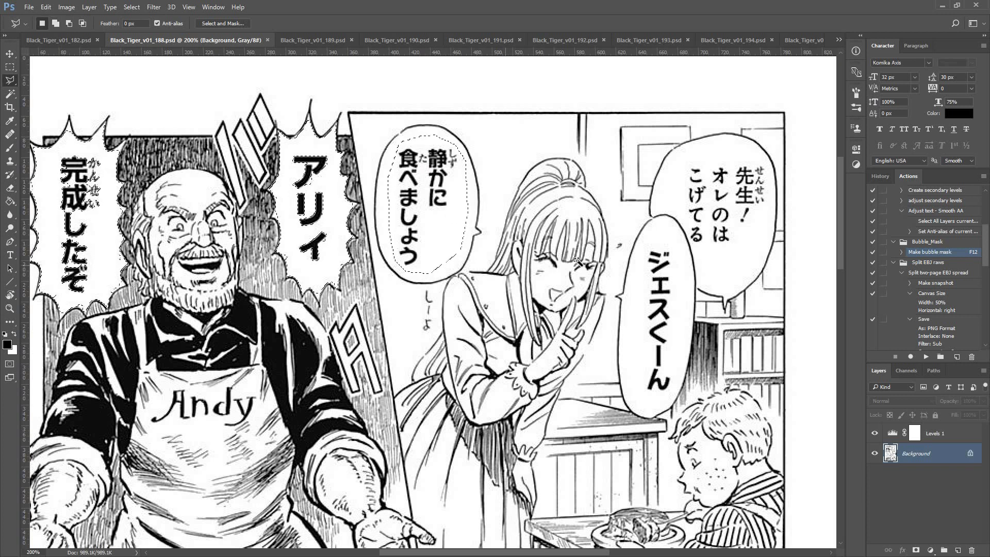
- Add the two overlapping speech bubbles above the boy to the existing selection with the Magic Wand
key("w")
left_click(638, 289)
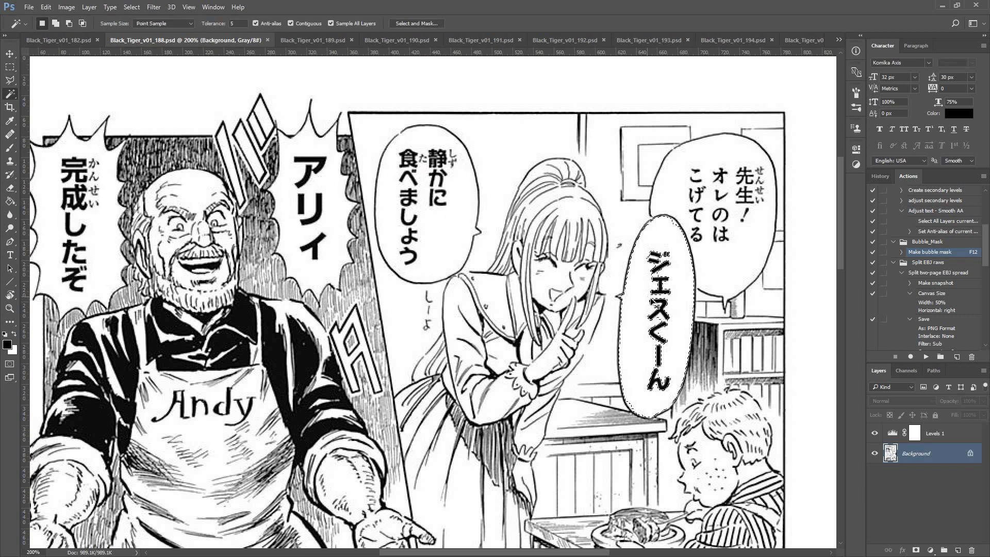
key("ctrl+z")
left_click(641, 293, "shift")
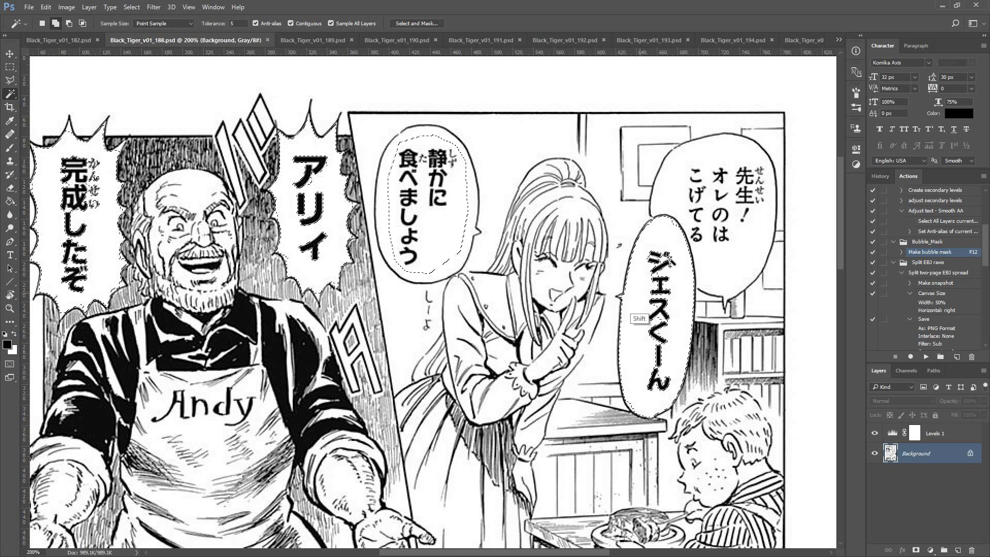
left_click(689, 212, "shift")
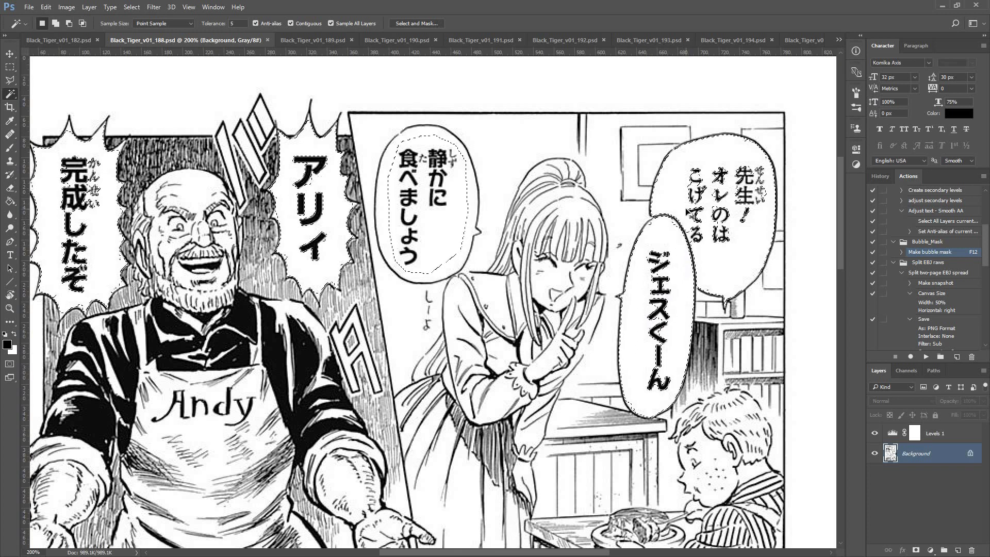
key("ctrl+minus")
left_click_drag(353, 346, 434, 88)
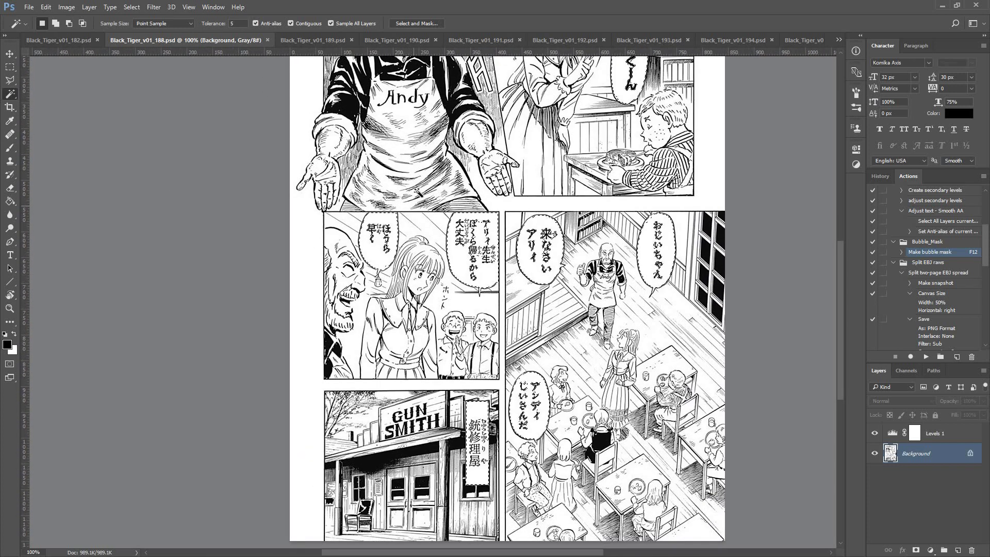
key("ctrl+minus")
key("ctrl+plus")
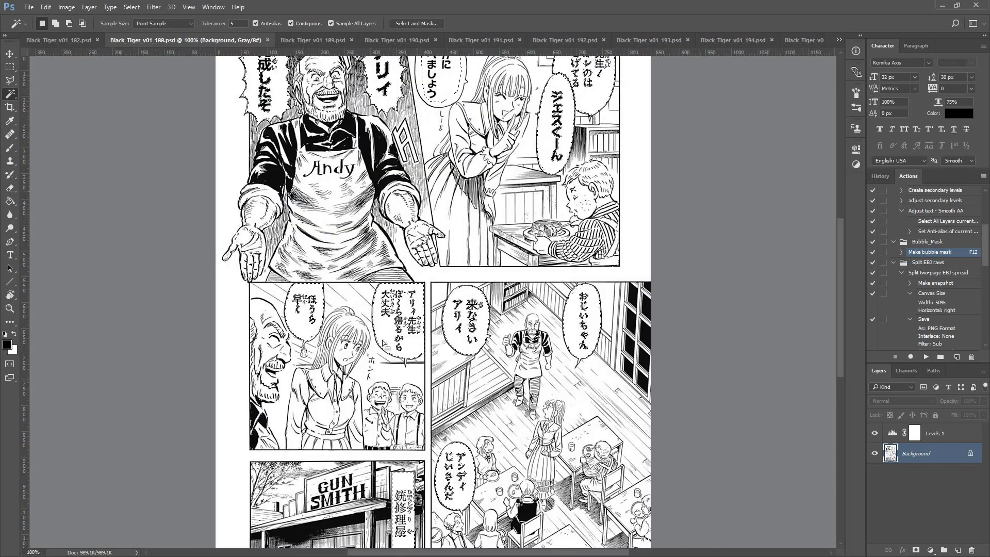
scroll(384, 345, "up", 3)
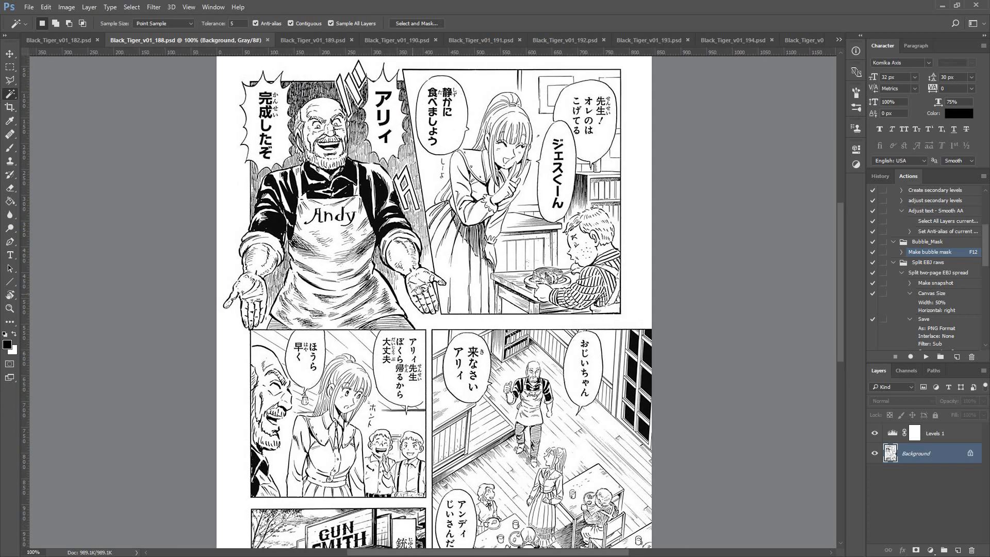
- Add the small handwritten Japanese text below the bubble beside the woman in the upper-right panel to the selection with the Polygonal Lasso
key("l")
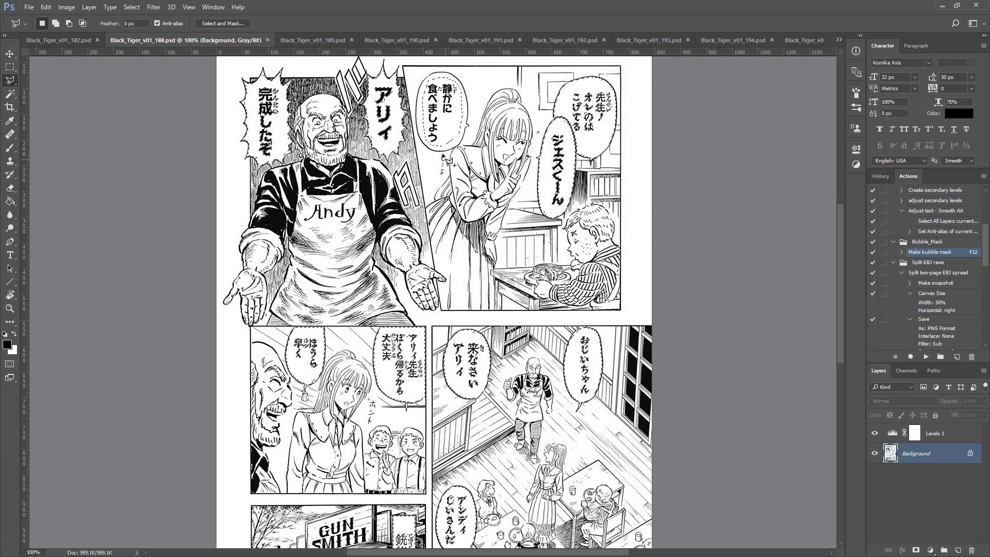
key("shift")
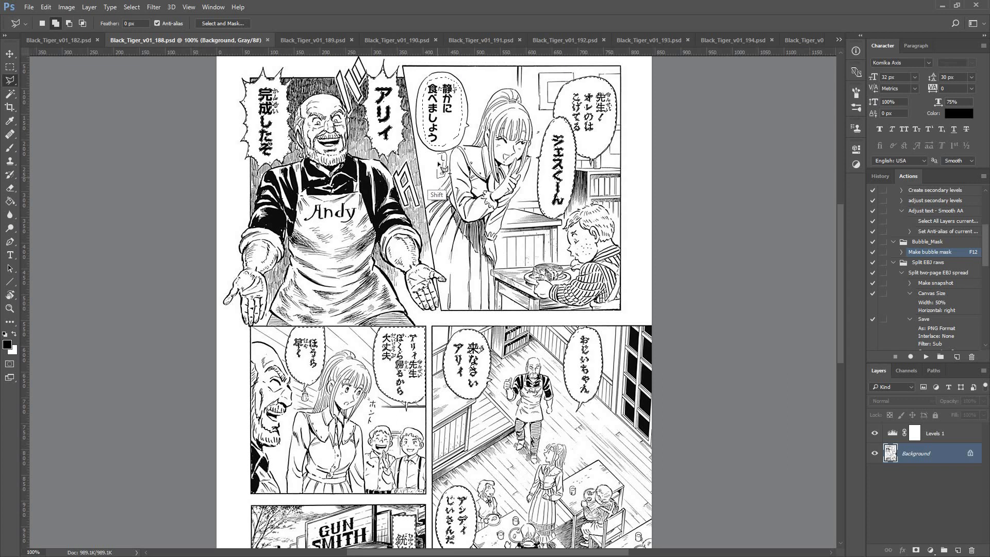
left_click(438, 155)
left_click_drag(441, 271, 492, 72)
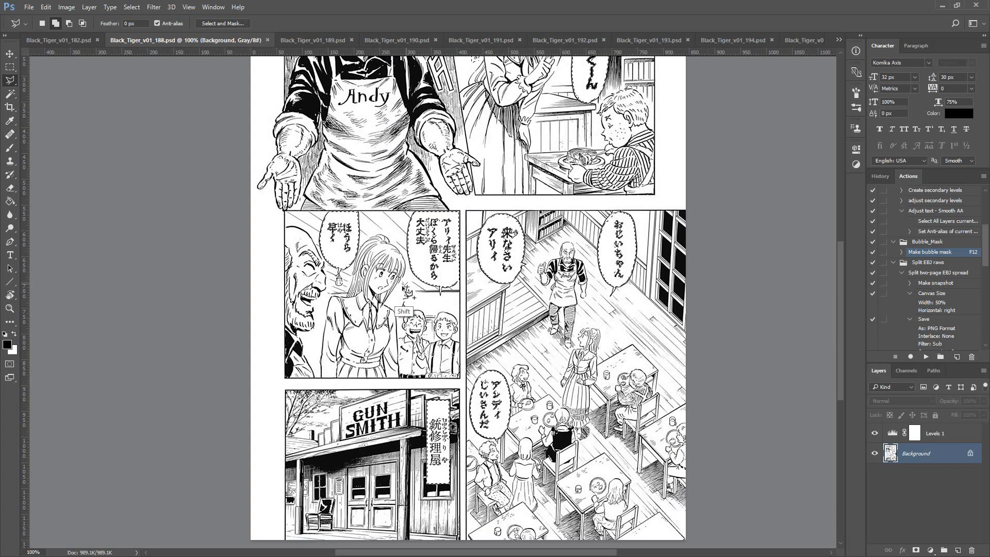
- Add the handwritten Japanese sound effect above the two boys in the middle-left panel to the selection with the Polygonal Lasso
left_click(403, 285, "shift")
left_click(399, 311, "shift")
left_click(404, 312, "shift")
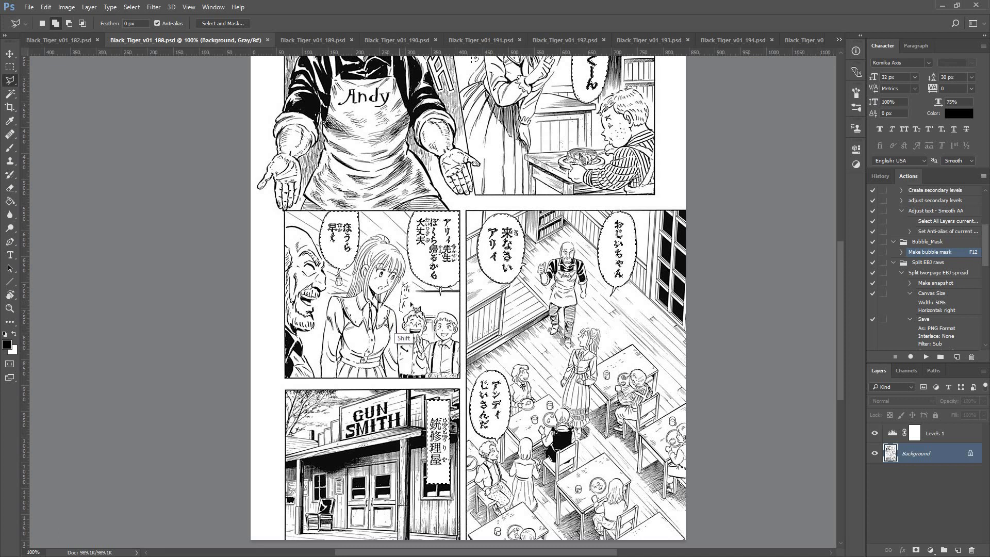
left_click(412, 285, "shift")
left_click(406, 283, "shift")
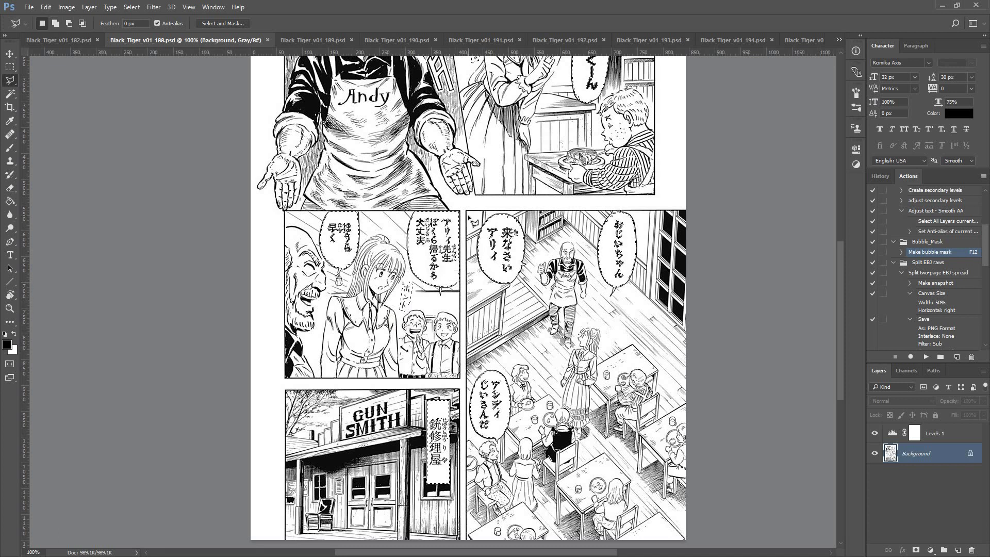
- Try the Make bubble mask action on the selection, inspect the page and return to the last Polygonal Lasso state in the history
key("F12")
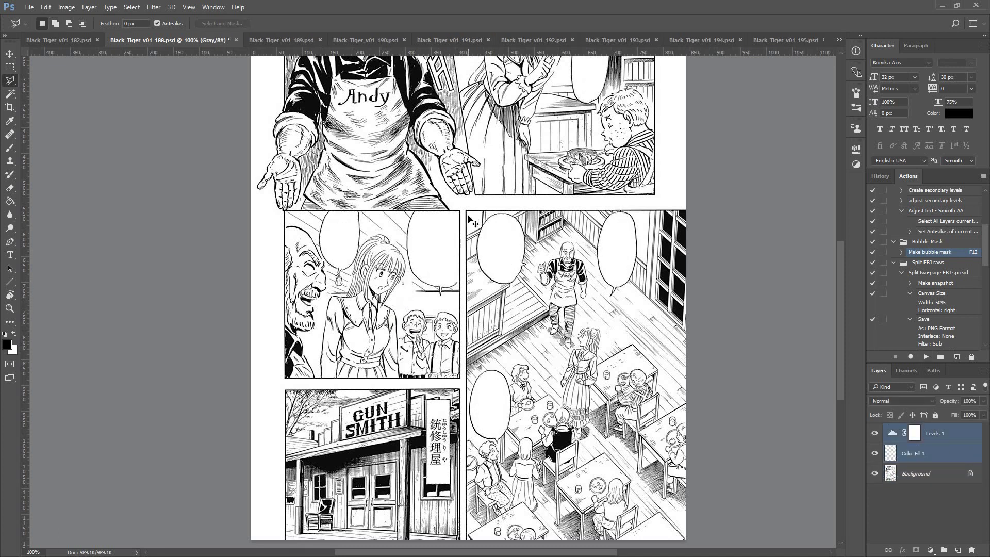
key("ctrl+minus")
key("ctrl+plus")
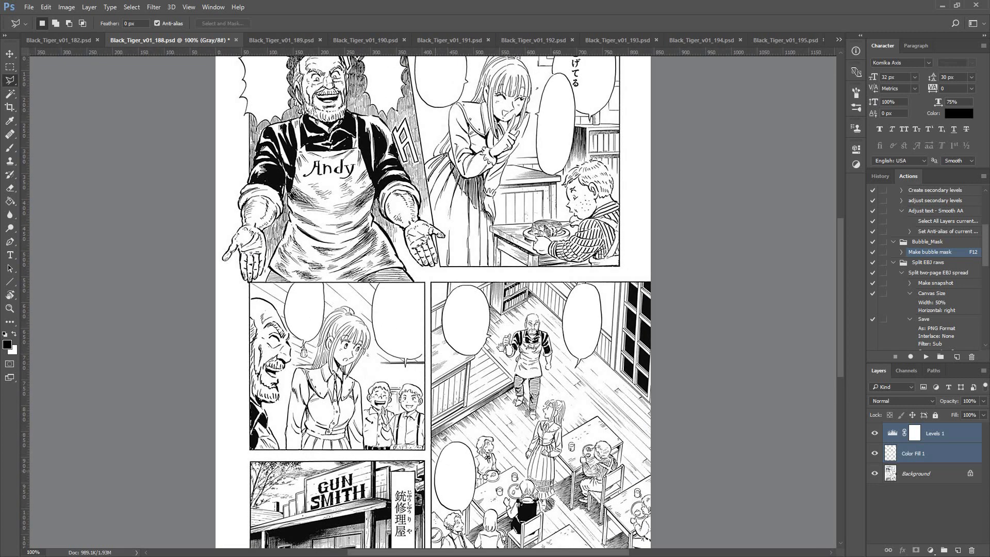
left_click_drag(435, 471, 479, 430)
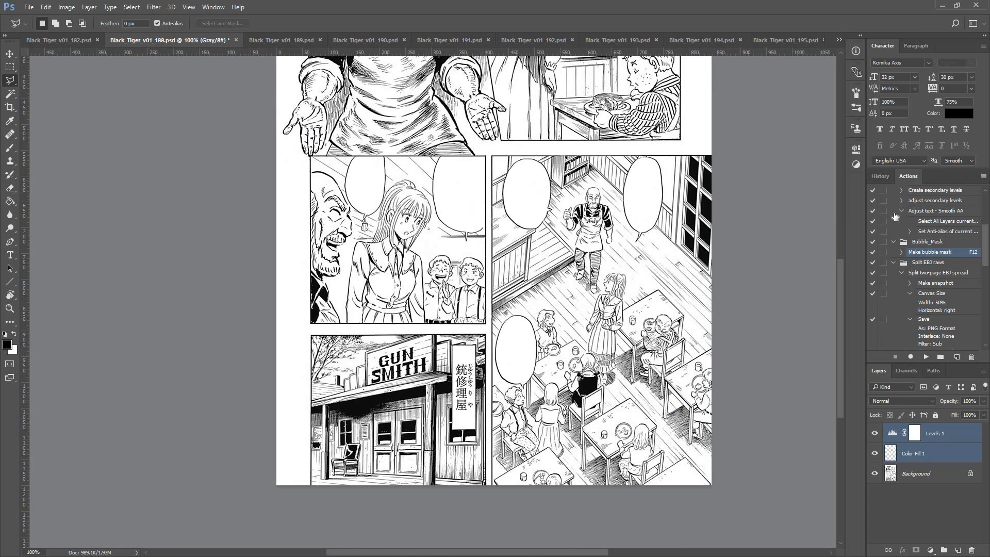
key("ctrl")
left_click(880, 177)
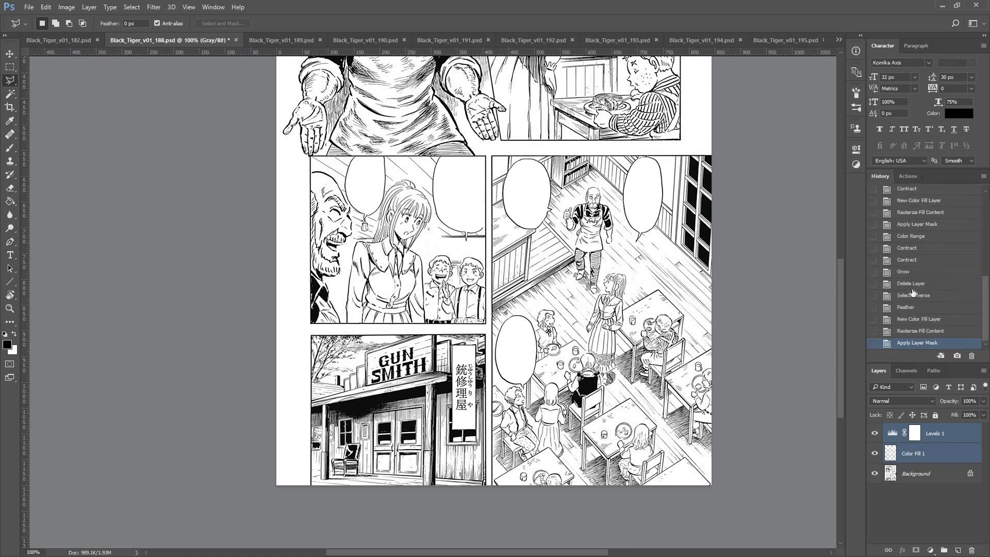
scroll(915, 248, "up", 3)
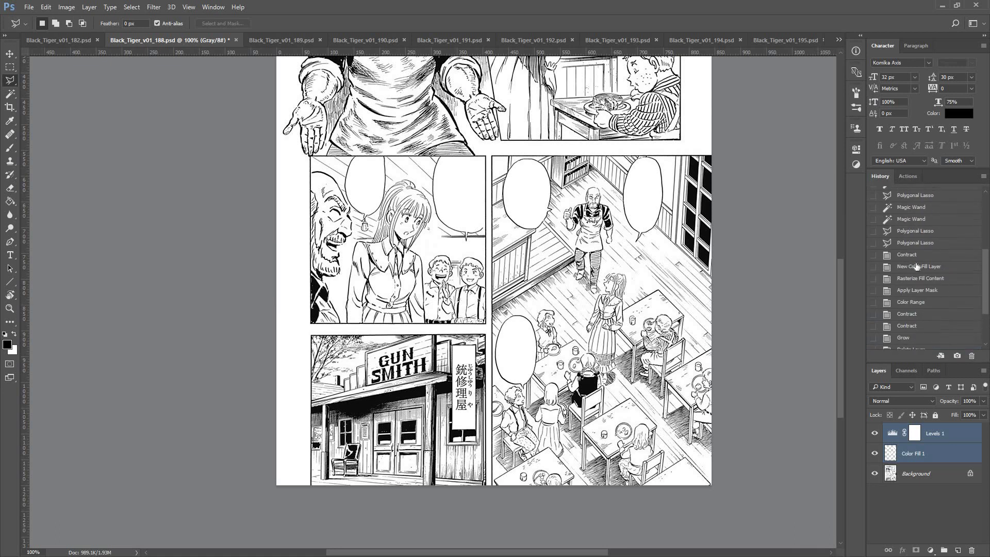
left_click(915, 242)
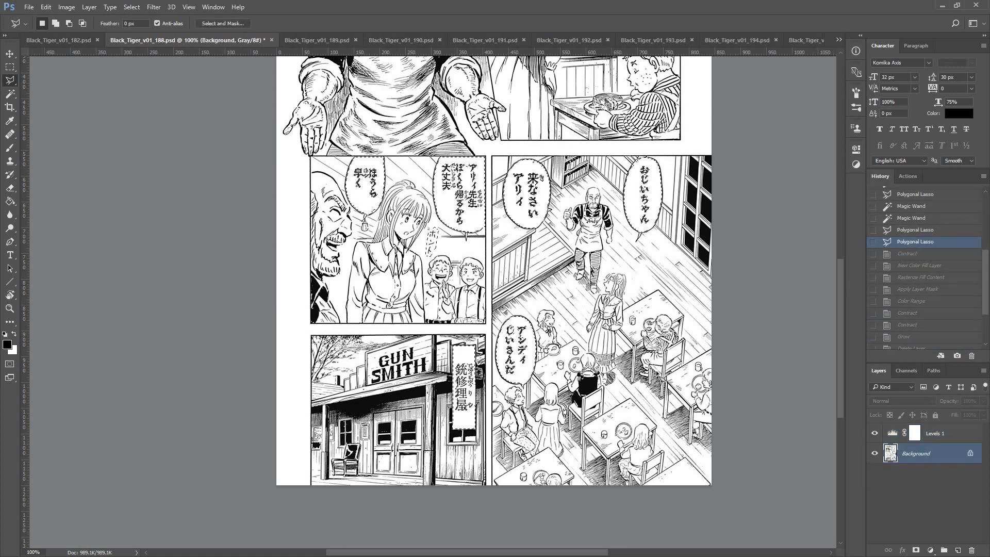
- Add the missed areas of the gunsmith shop's Japanese sign to the selection with the Magic Wand and run the Make bubble mask action
key("w")
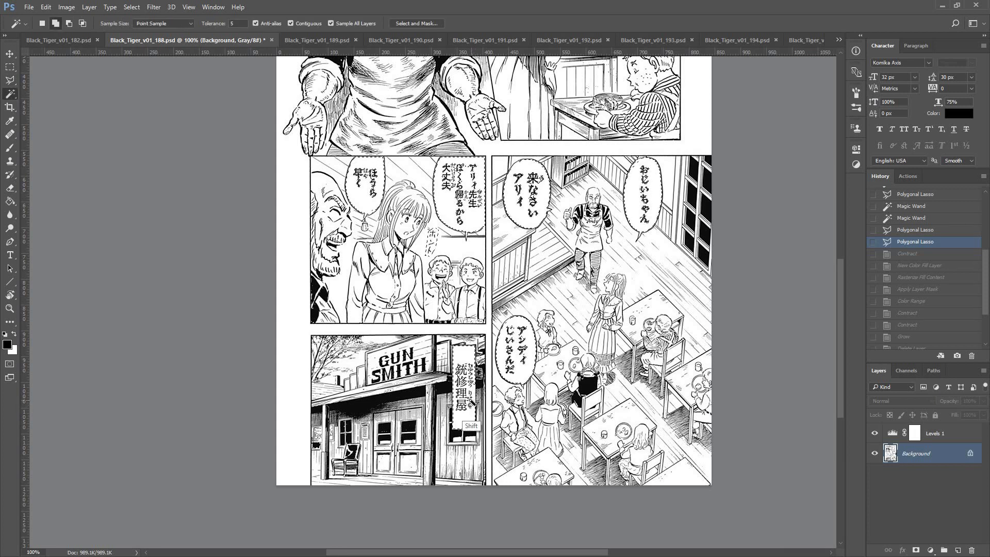
left_click(472, 405, "shift")
left_click(462, 419, "shift")
left_click(453, 416, "shift")
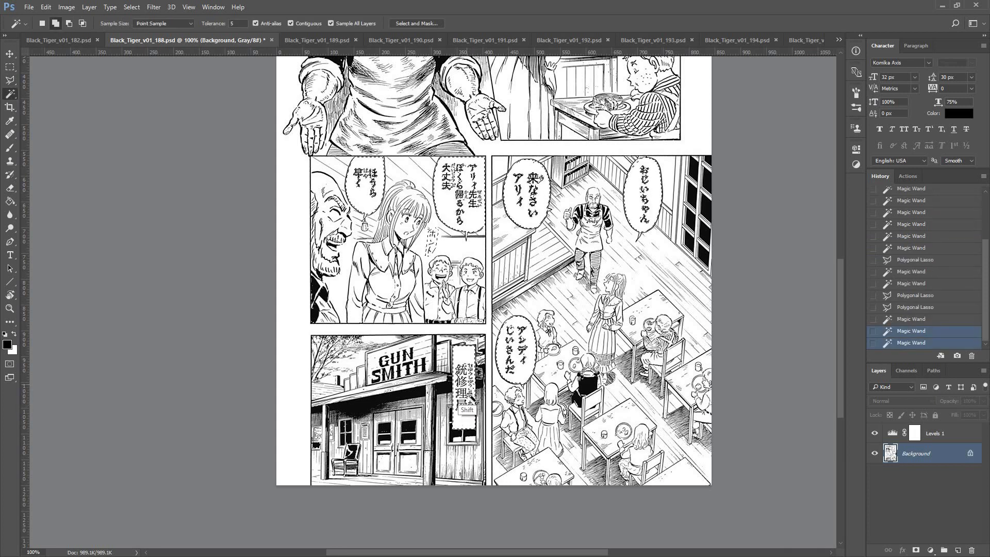
key("F2")
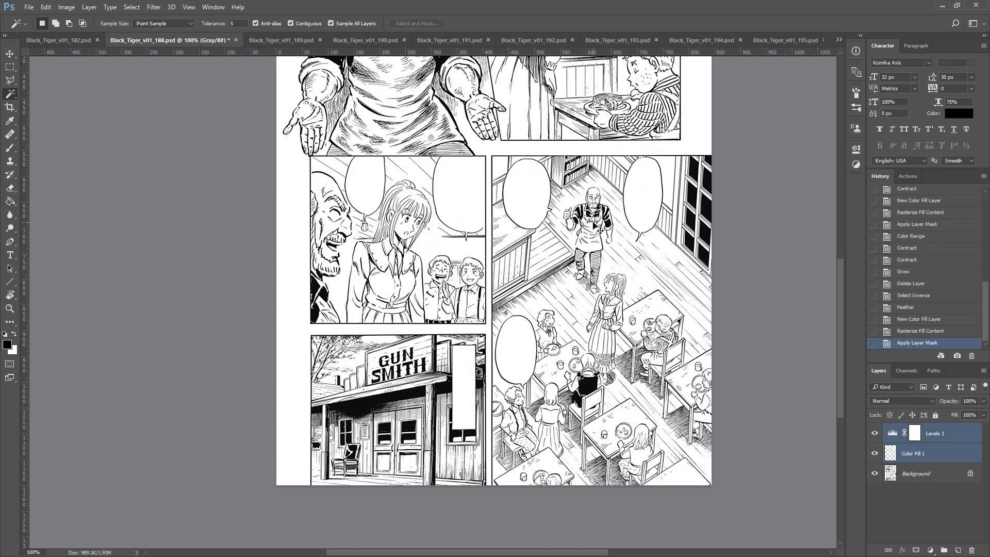
- Paint over the leftover Japanese characters in the bubble above the boy in white on the Color Fill 1 layer
key("ctrl+minus")
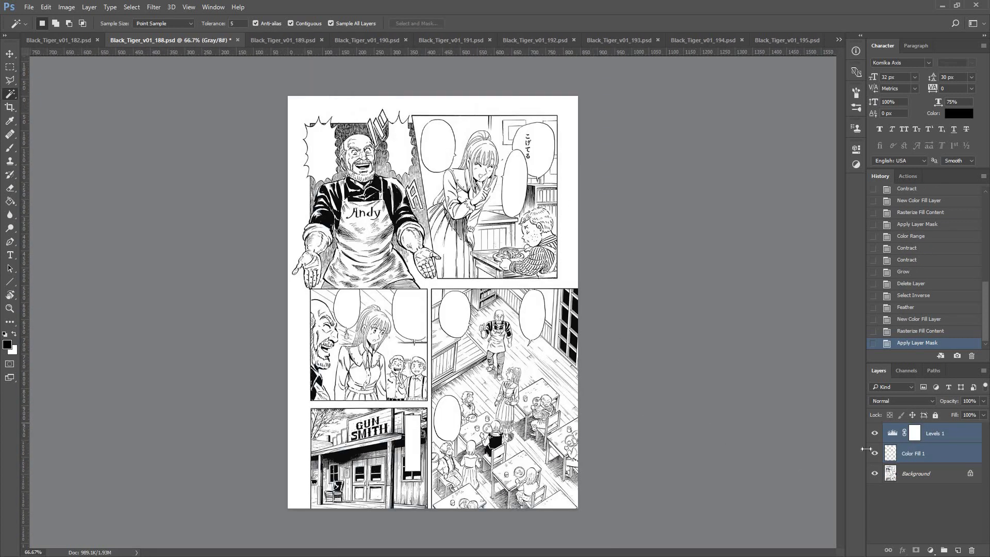
left_click(913, 462)
key("b")
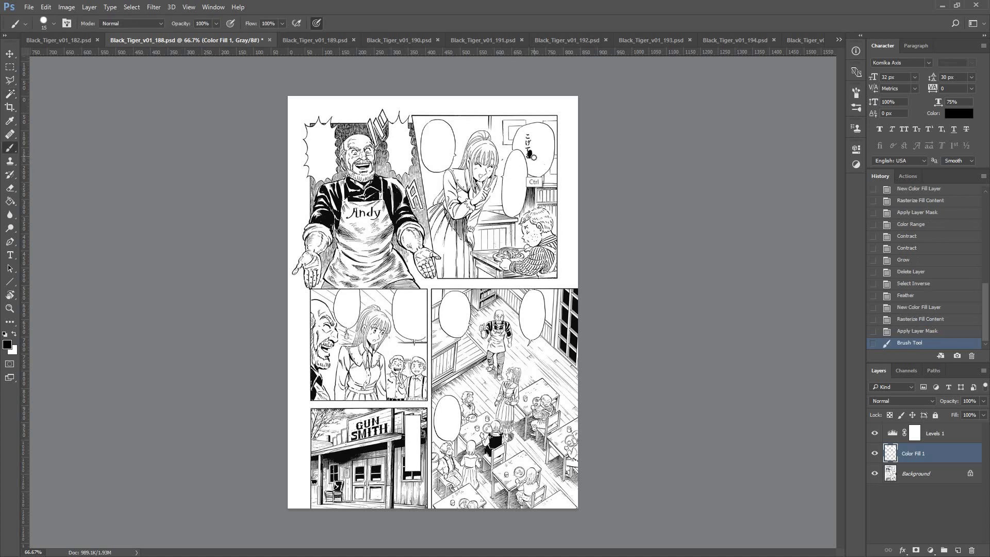
key("x")
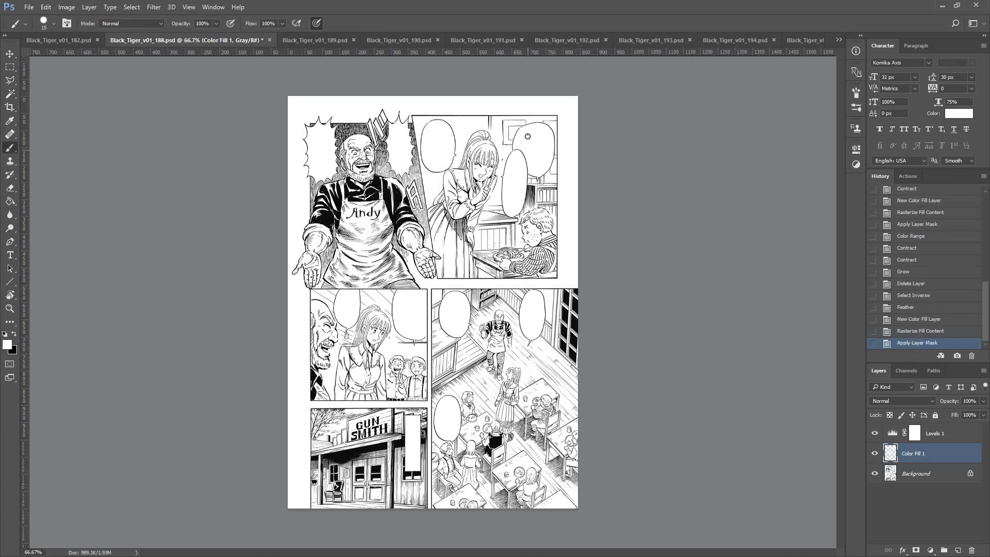
left_click_drag(552, 175, 560, 192)
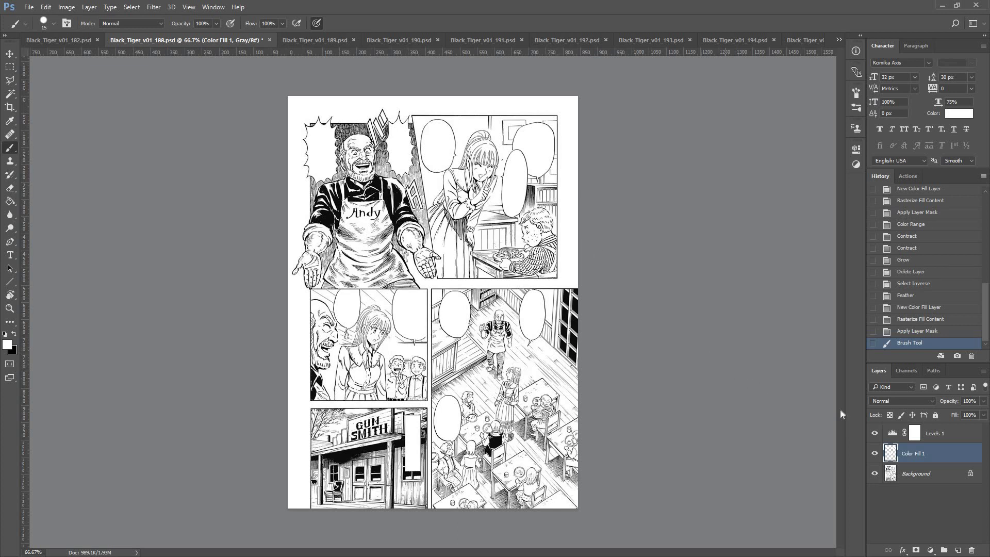
- Group the Levels 1 and Color Fill 1 layers, and save and close Black_Tiger_v01_188.psd
left_click(935, 435, "shift")
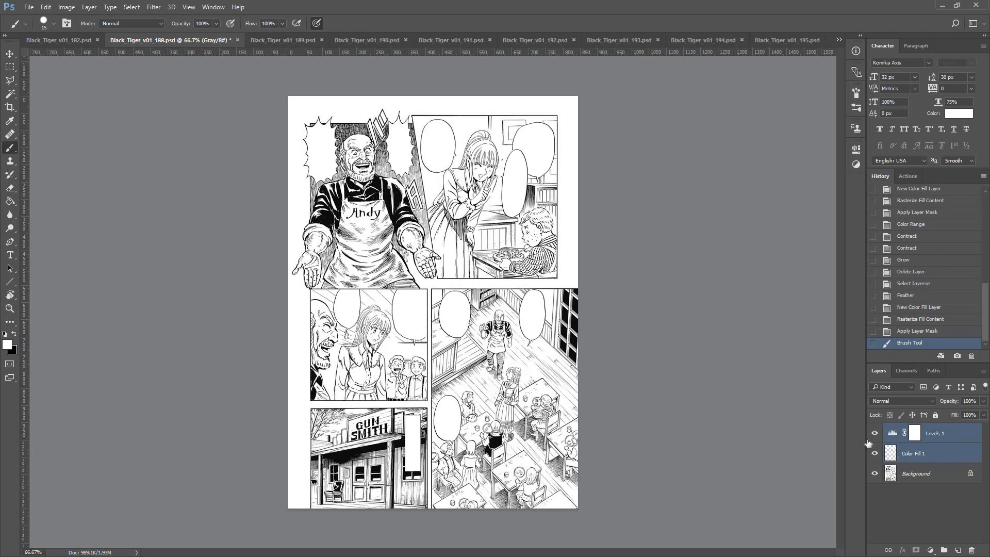
key("ctrl+g")
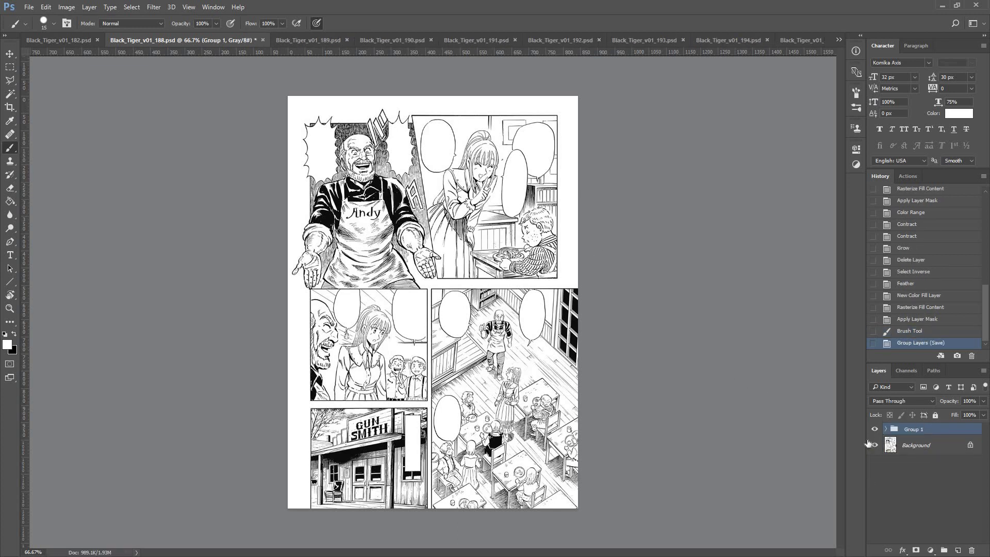
key("ctrl+w")
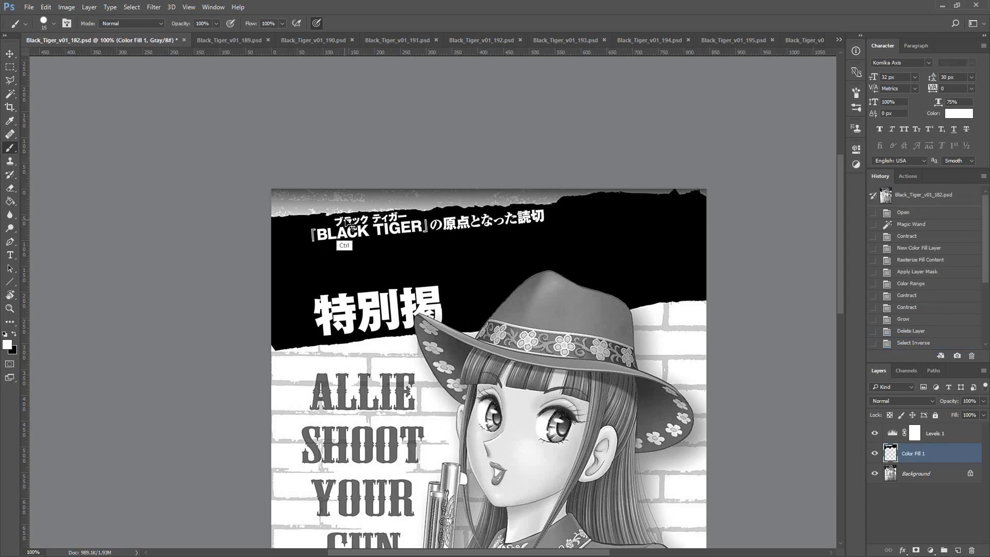
- Save and close Black_Tiger_v01_182.psd
key("ctrl+s")
key("ctrl+w")
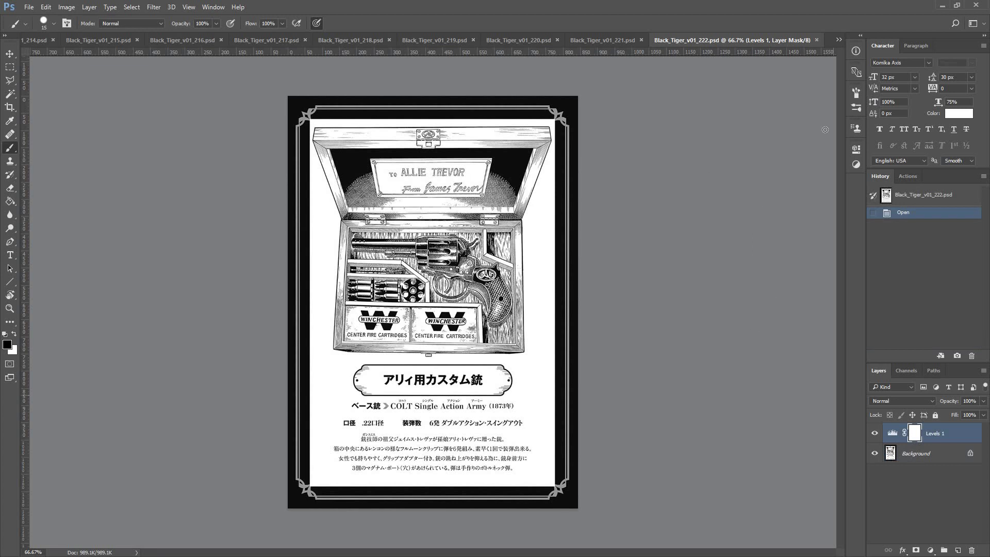
left_click(839, 40)
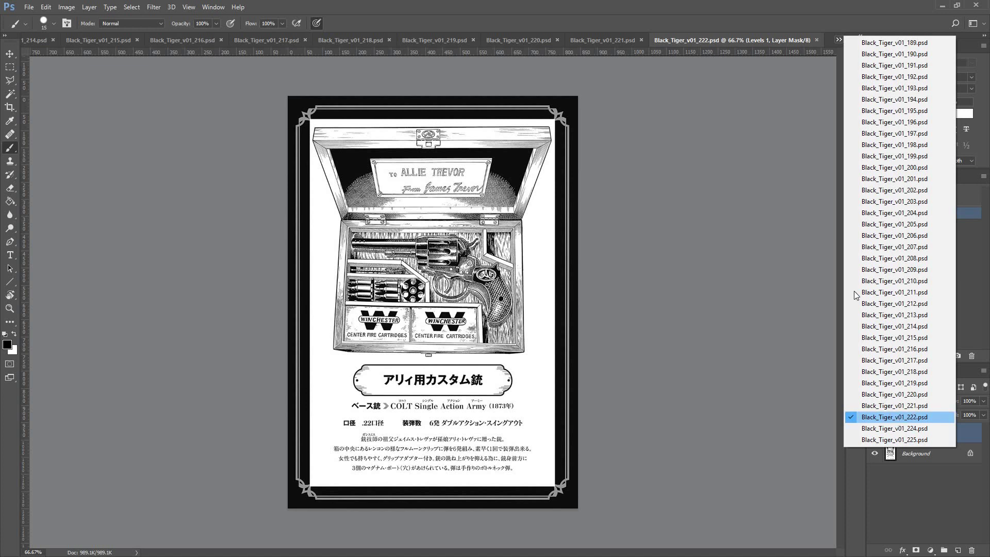
left_click(805, 15)
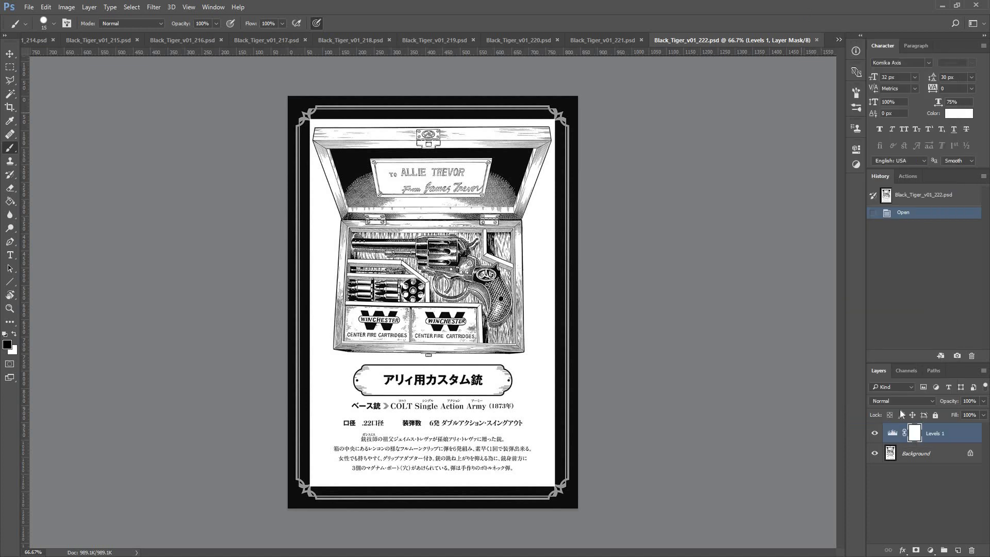
- On page 222's Background layer, select the plaque title, the Japanese label before "COLT Single Action Army" and the text block below with rectangular marquees
left_click(905, 457)
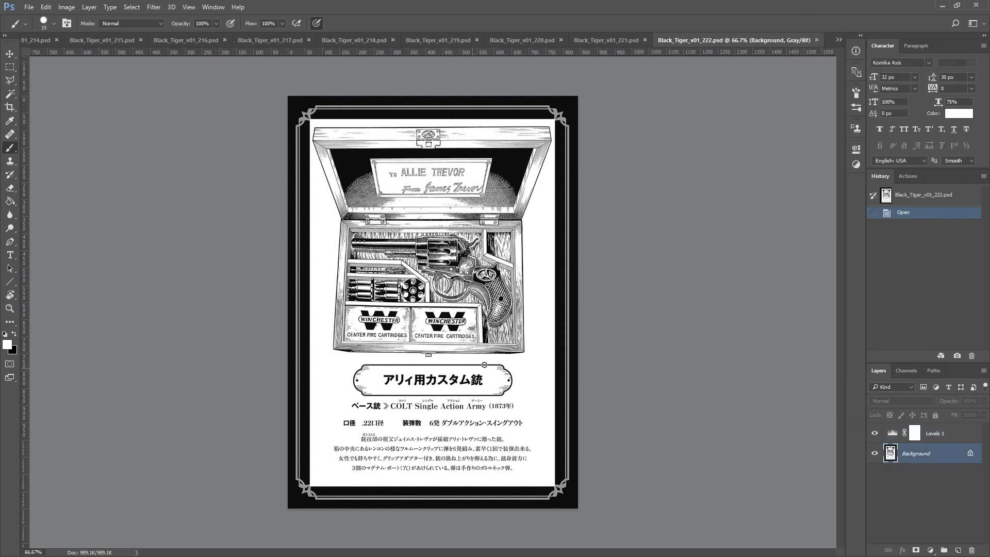
key("ctrl+1")
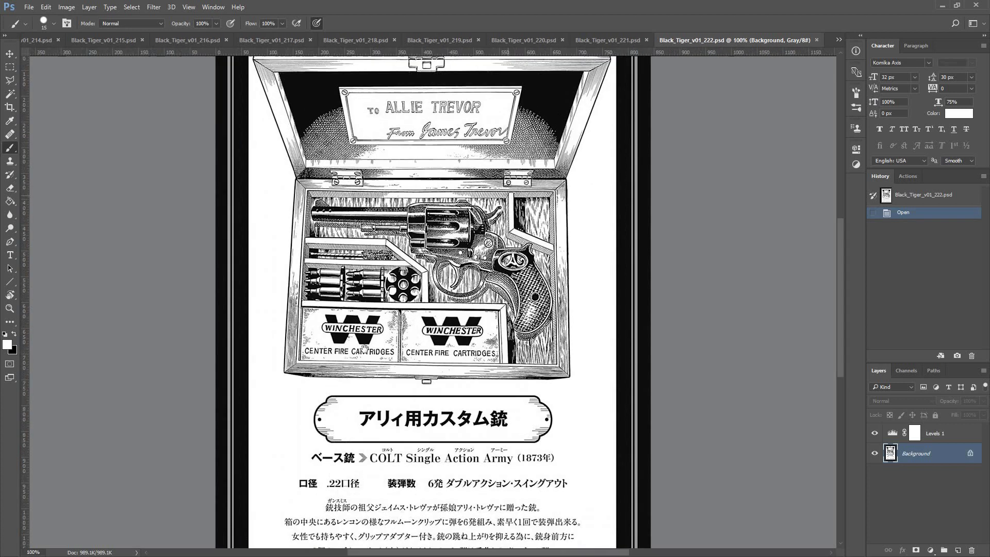
left_click_drag(388, 257, 412, 157)
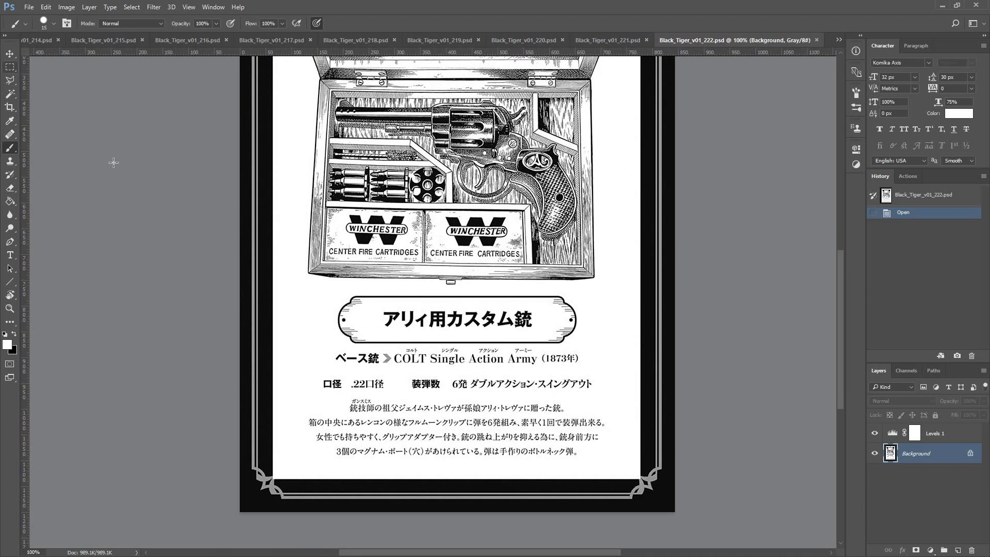
key("m")
mouse_move(378, 307)
left_mouse_down()
mouse_move(542, 310)
mouse_move(562, 322)
mouse_move(538, 333)
left_mouse_up()
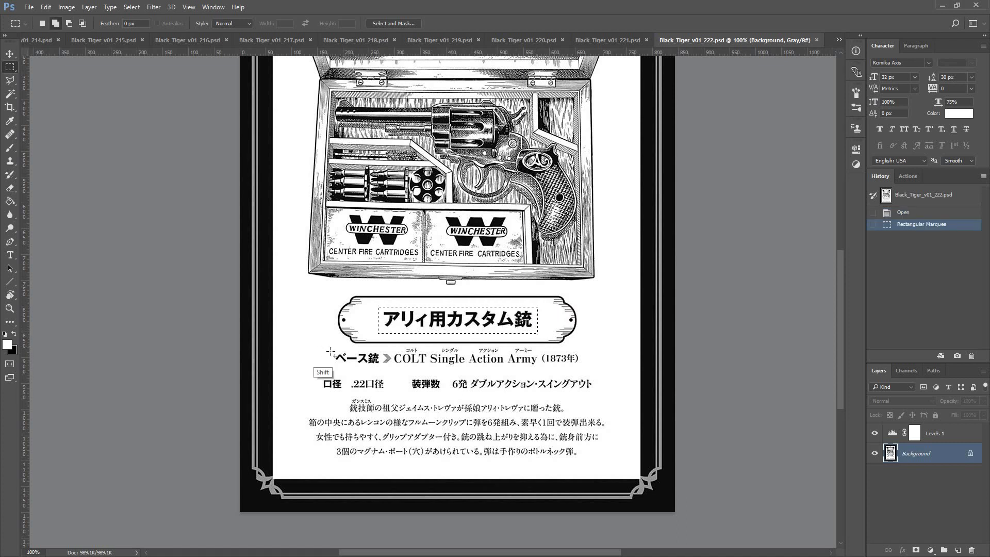
left_click_drag(331, 349, 381, 368)
left_click_drag(307, 373, 322, 376)
left_click_drag(517, 458, 614, 468)
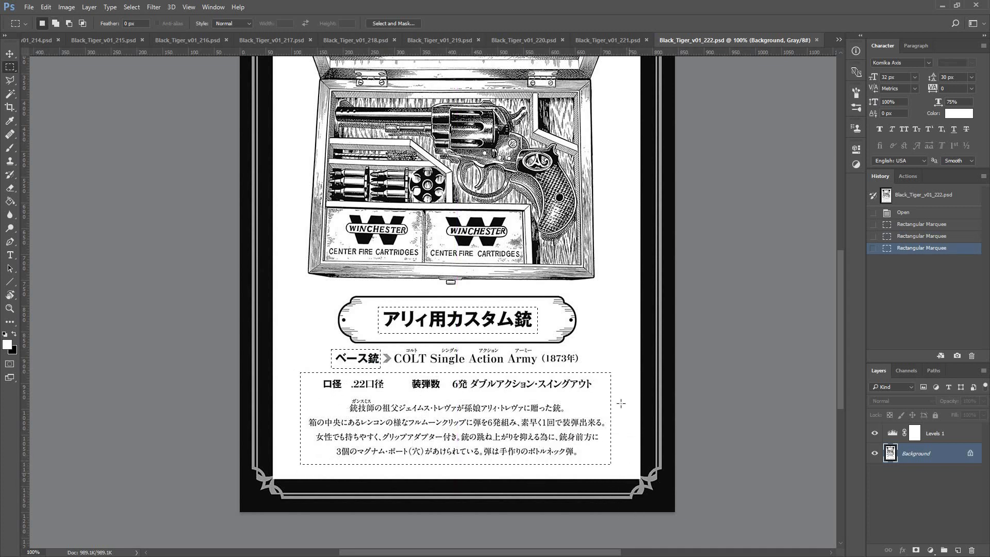
- Run the Make bubble mask action on page 222's selected text, then group the mask with the Levels layer and close the page
key("F2")
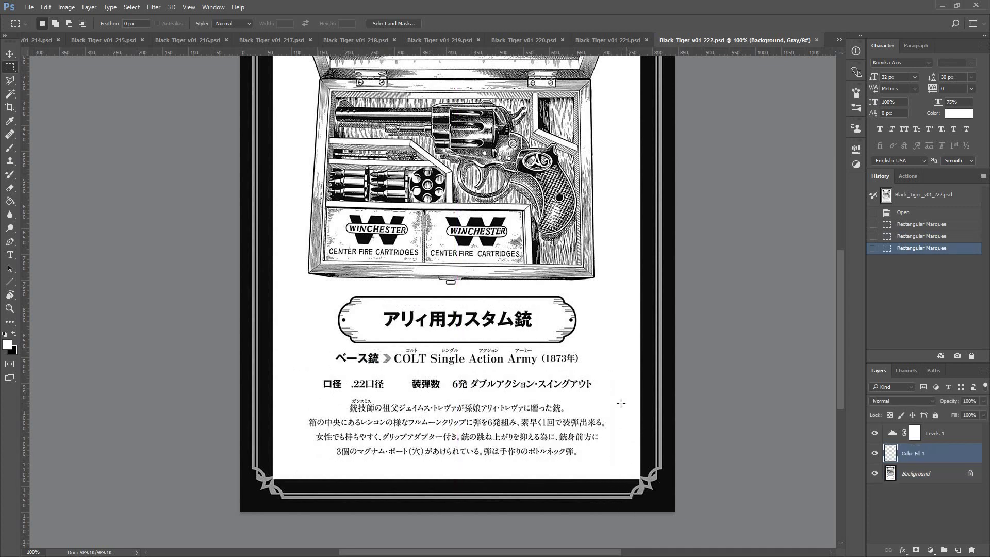
key("ctrl+g")
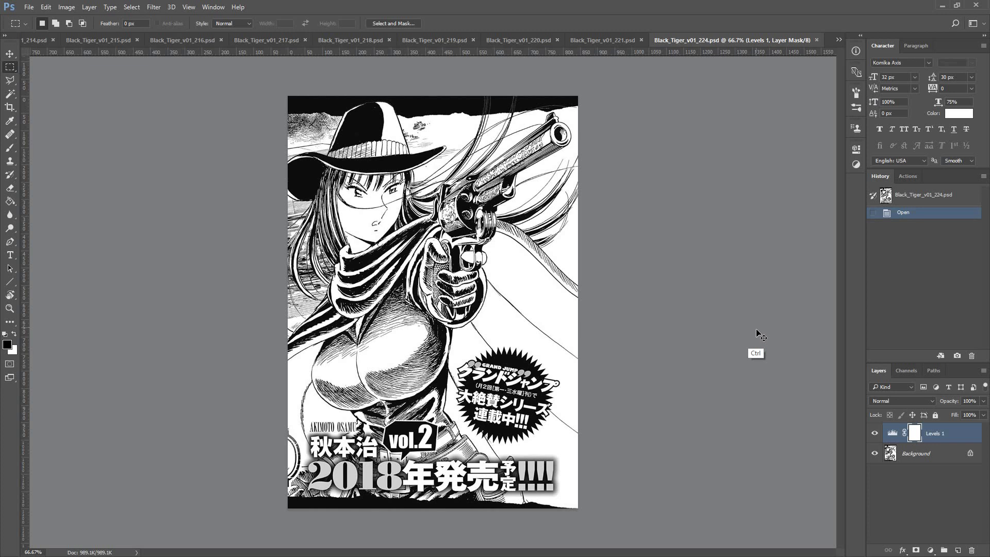
- Close page 224 and select the four white caption boxes on page 221's Background layer with the Magic Wand
key("ctrl")
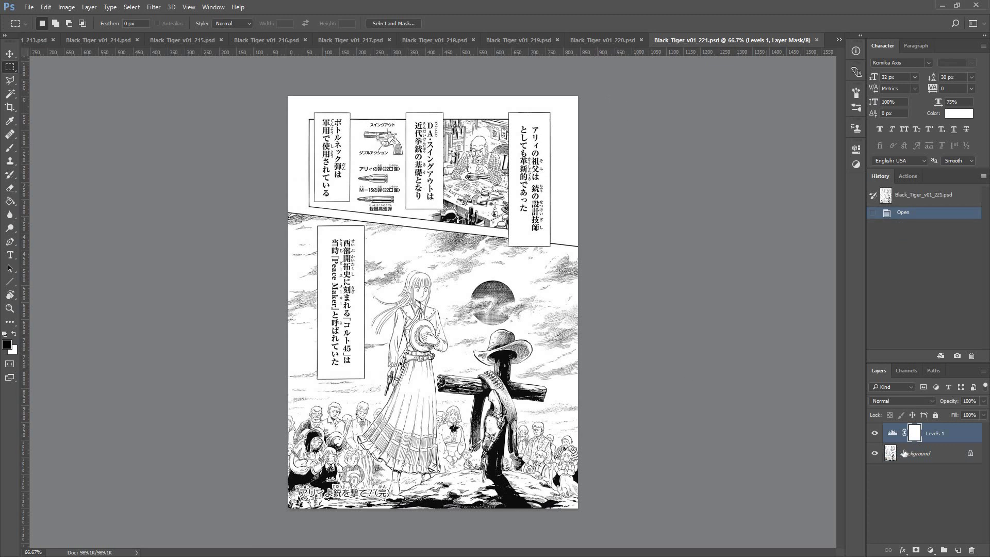
left_click(520, 230)
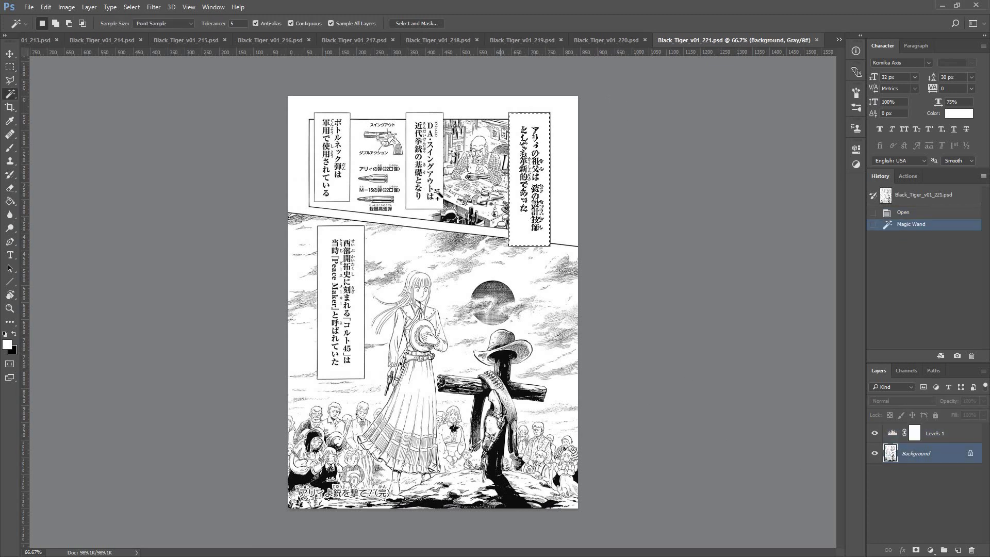
left_click(431, 198, "shift")
left_click(338, 199, "shift")
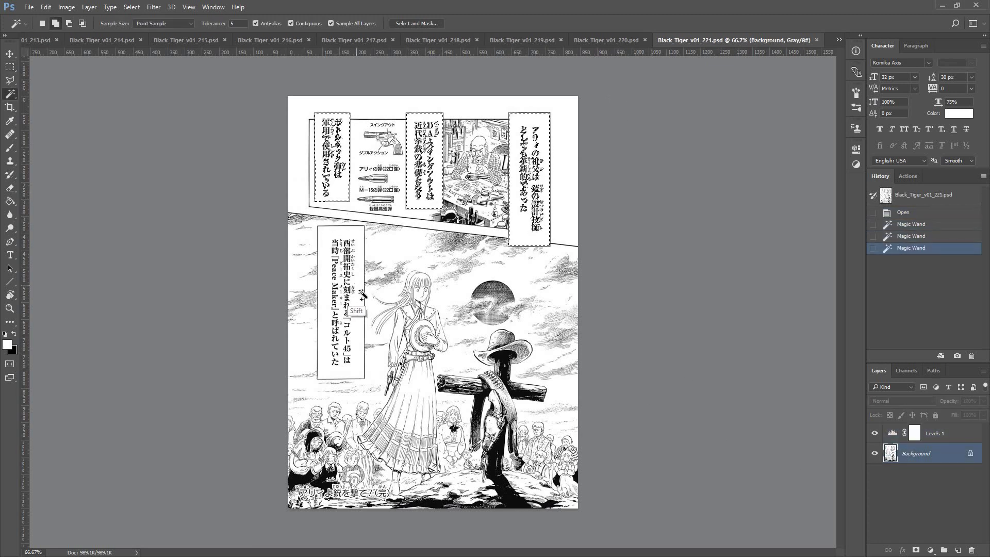
left_click(356, 289, "shift")
- Add the five small Japanese labels around page 221's revolver and two bullets to the selection with rectangular marquees
key("ctrl+plus")
left_click_drag(270, 248, 371, 366)
key("ctrl+plus")
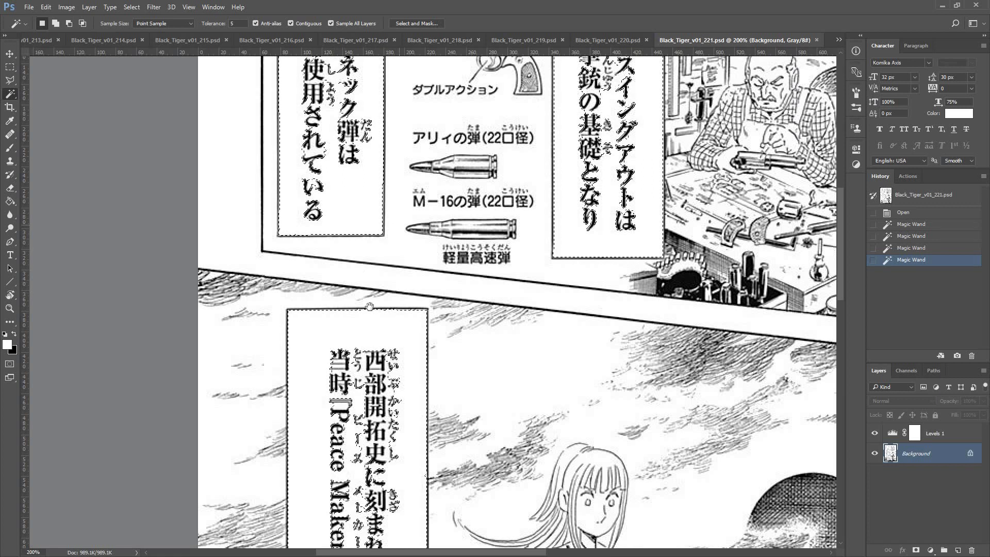
scroll(372, 237, "up", 2)
key("m")
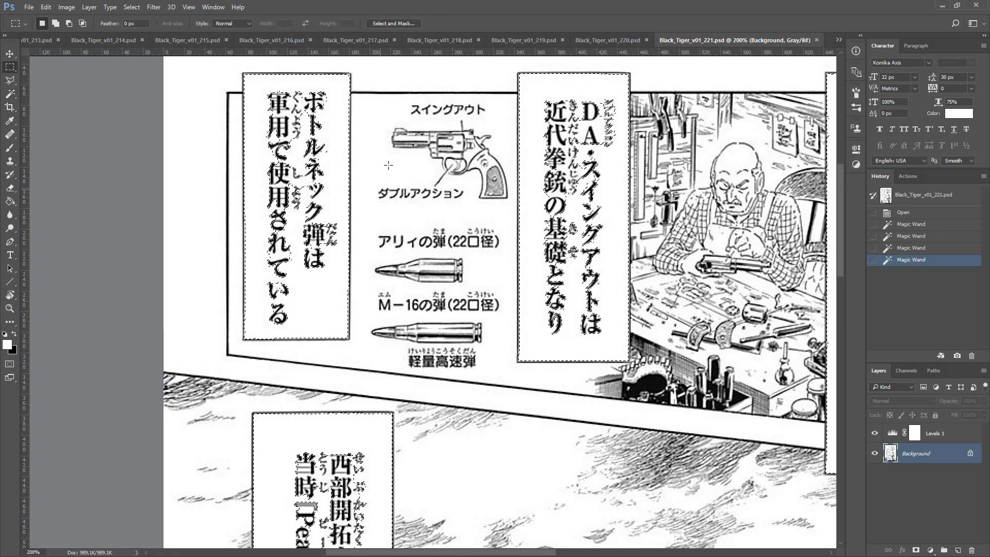
left_click_drag(406, 100, 487, 118)
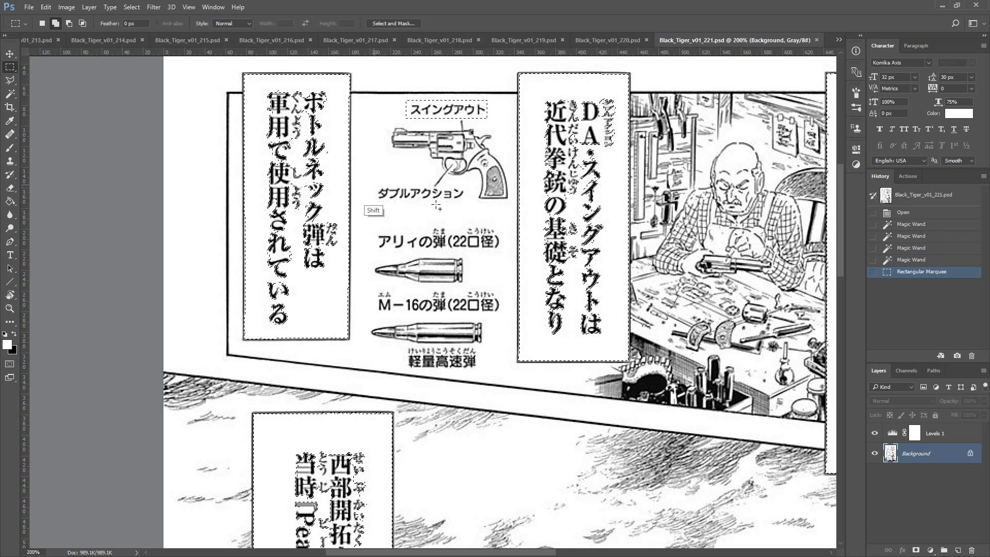
left_click_drag(436, 175, 442, 189)
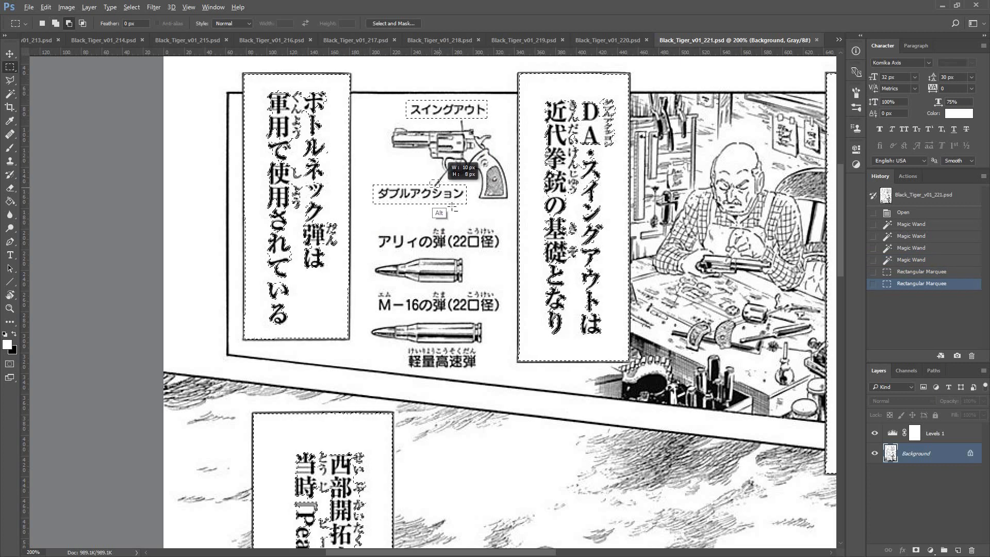
left_click_drag(372, 226, 504, 253)
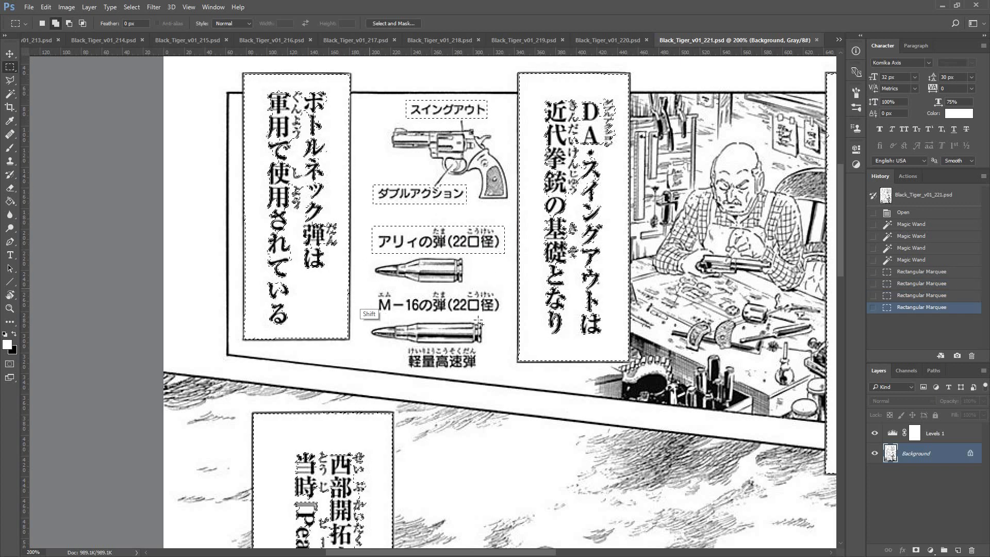
left_click_drag(370, 288, 503, 317)
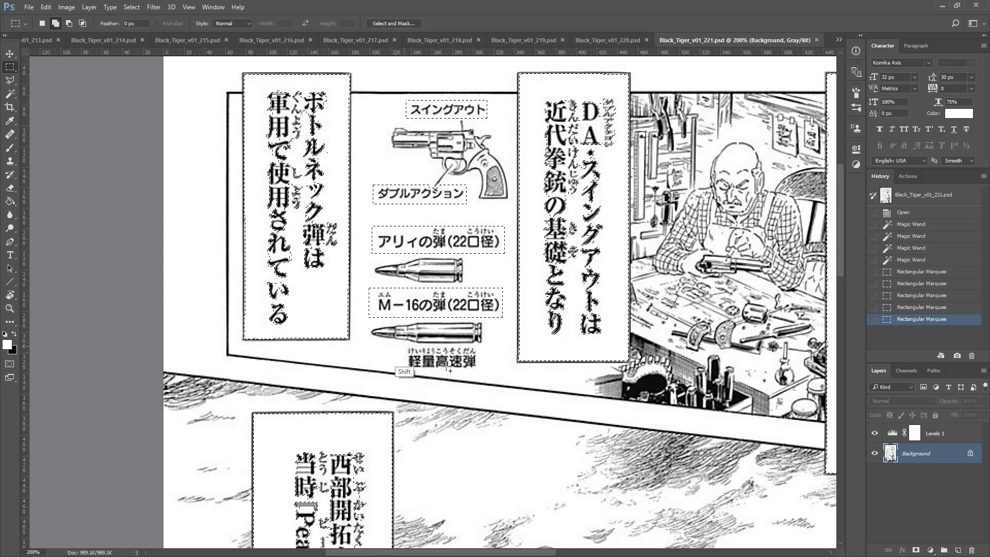
left_click_drag(404, 345, 483, 371)
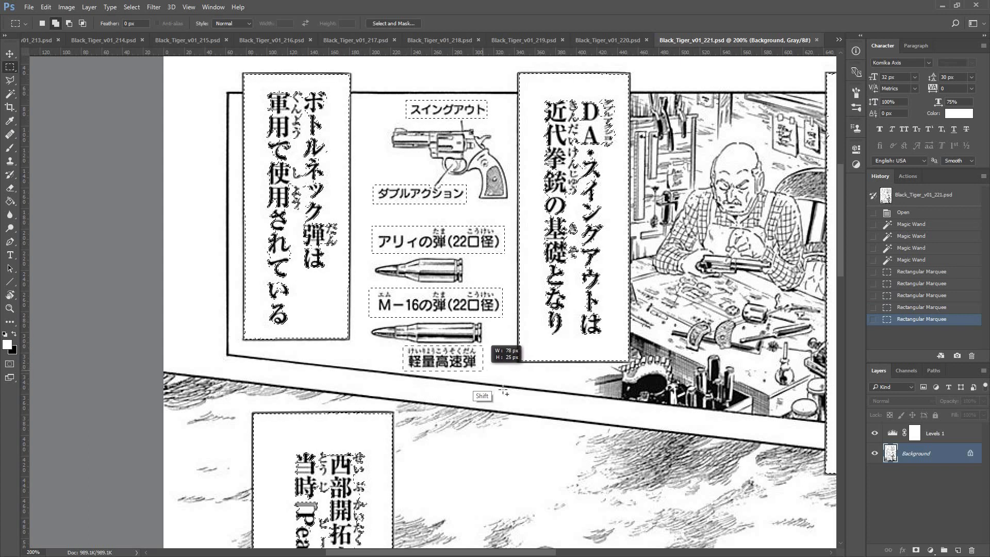
- Run the Make bubble mask action on page 221's selected text and paint out the leftover mark below the revolver in white on Color Fill 1
key("F2")
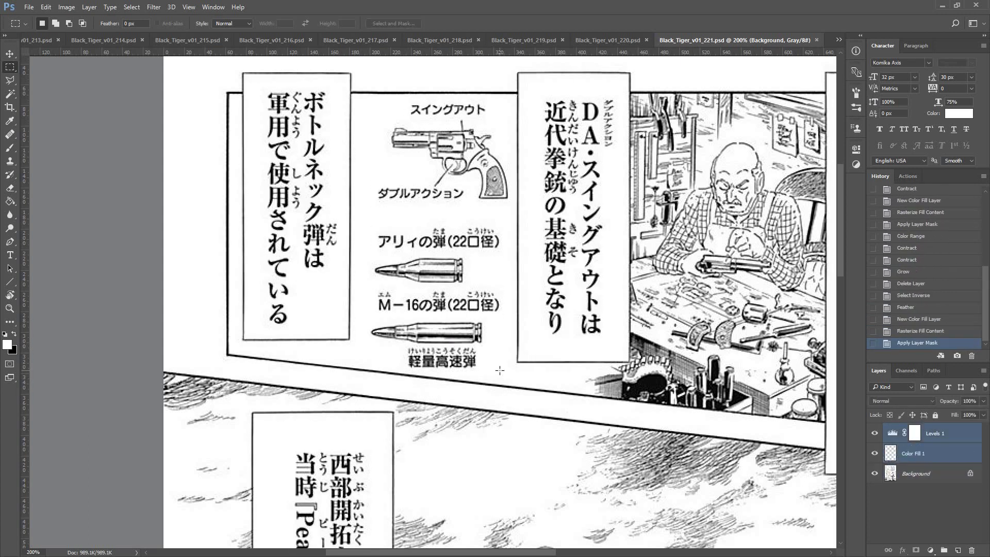
key("ctrl+minus")
key("ctrl+plus")
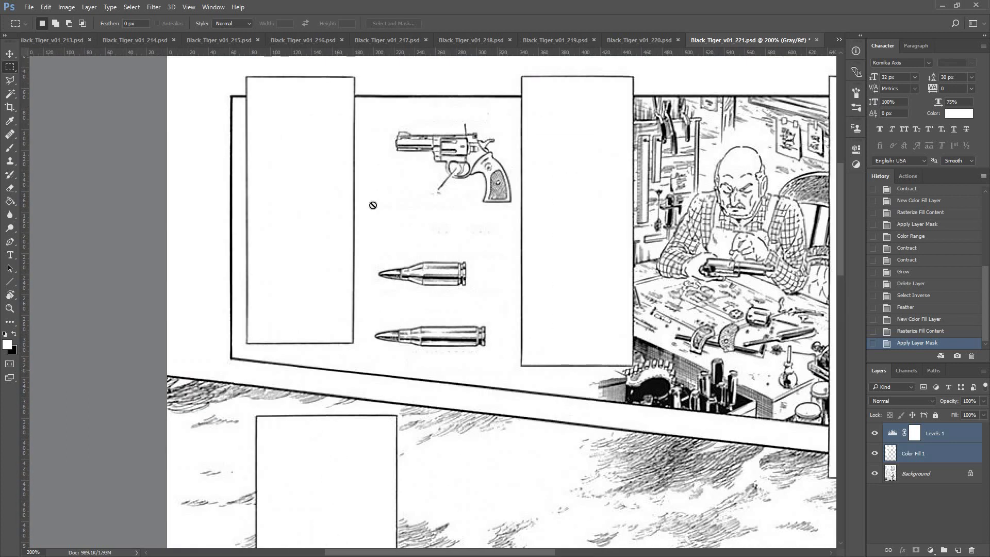
key("b")
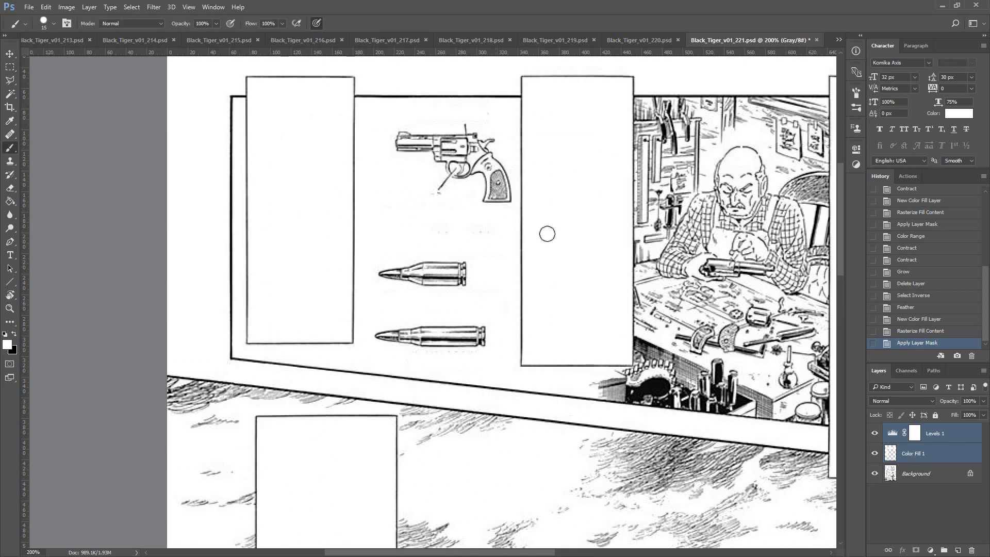
left_click(539, 295)
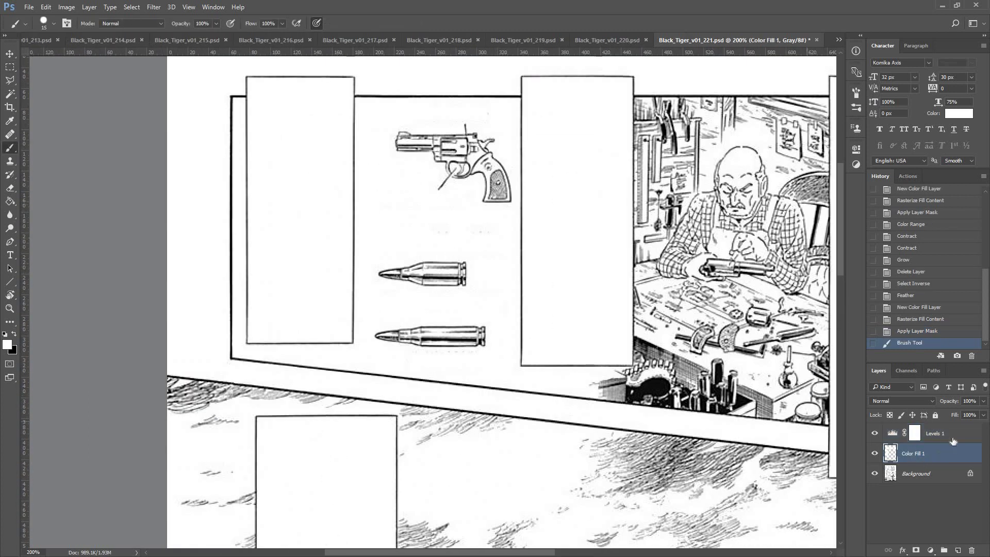
- Group the Levels 1 and Color Fill 1 layers, and save and close Black_Tiger_v01_221.psd
left_click(960, 459, "shift")
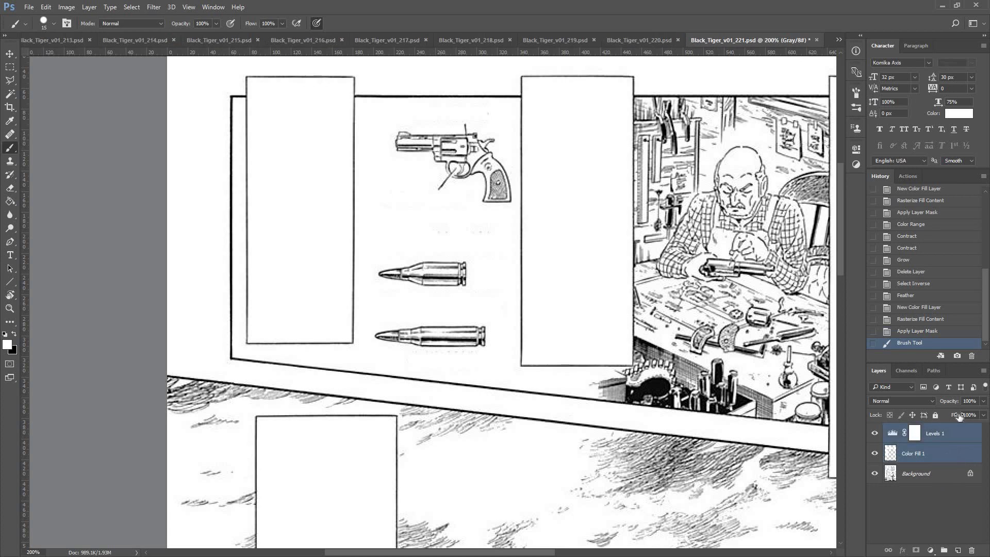
key("ctrl+g")
key("ctrl+w")
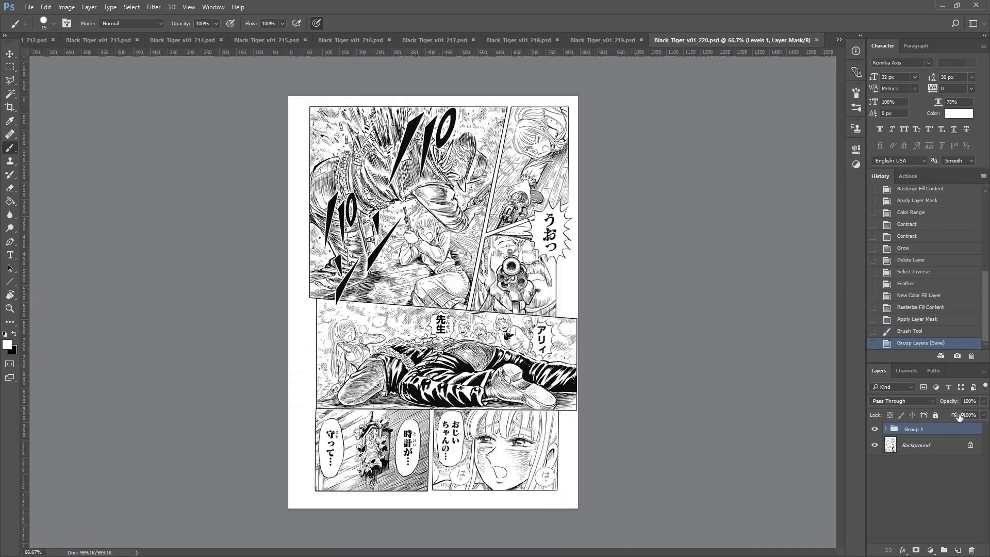
- On page 220's Background layer, select the spiky うおっ bubble and the interior of the 先生 bubble with the Magic Wand
left_click(921, 455)
key("w")
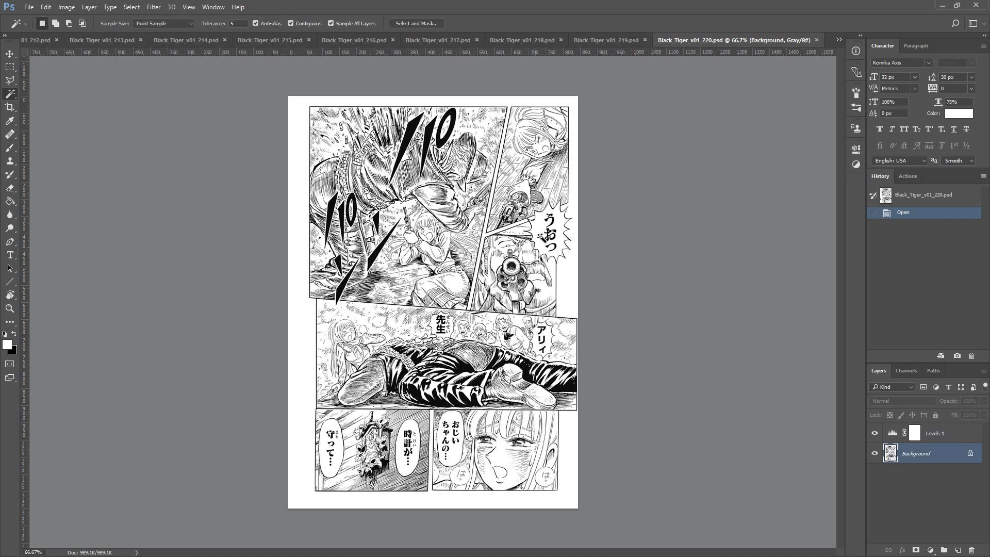
left_click(542, 243)
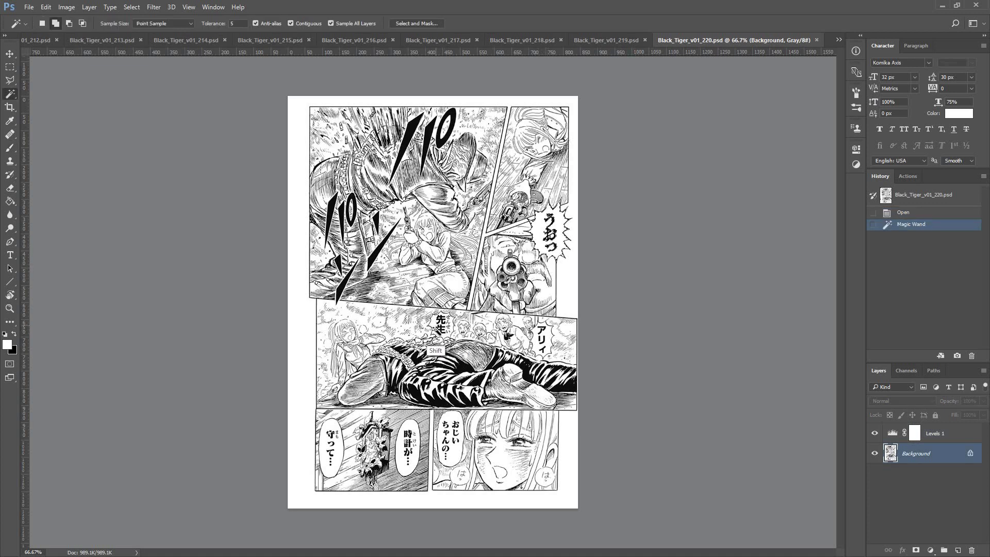
left_click(442, 335, "shift")
left_click(444, 338, "shift")
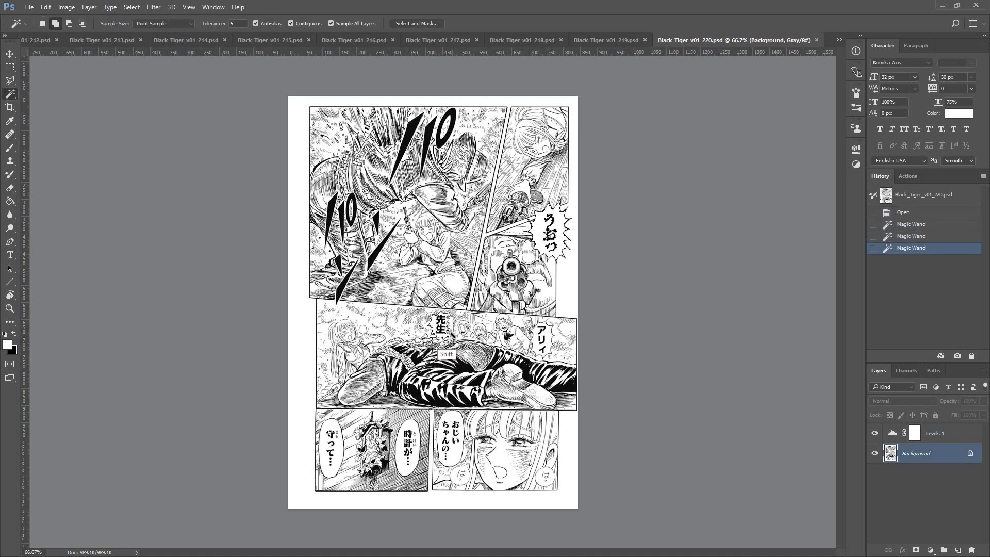
left_click(441, 331, "shift")
left_click(450, 328, "shift")
left_click(446, 329, "shift")
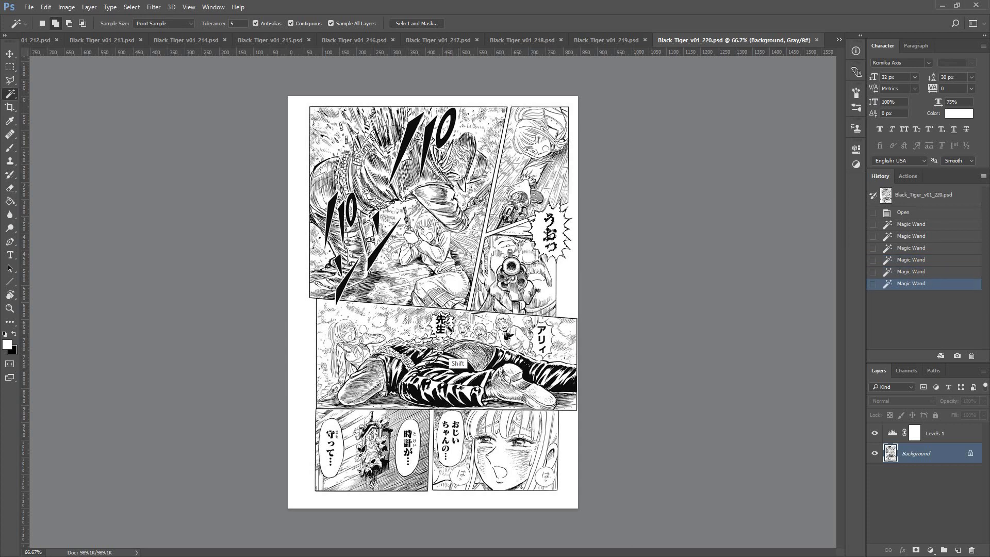
left_click(443, 330, "shift")
left_click(442, 326, "shift")
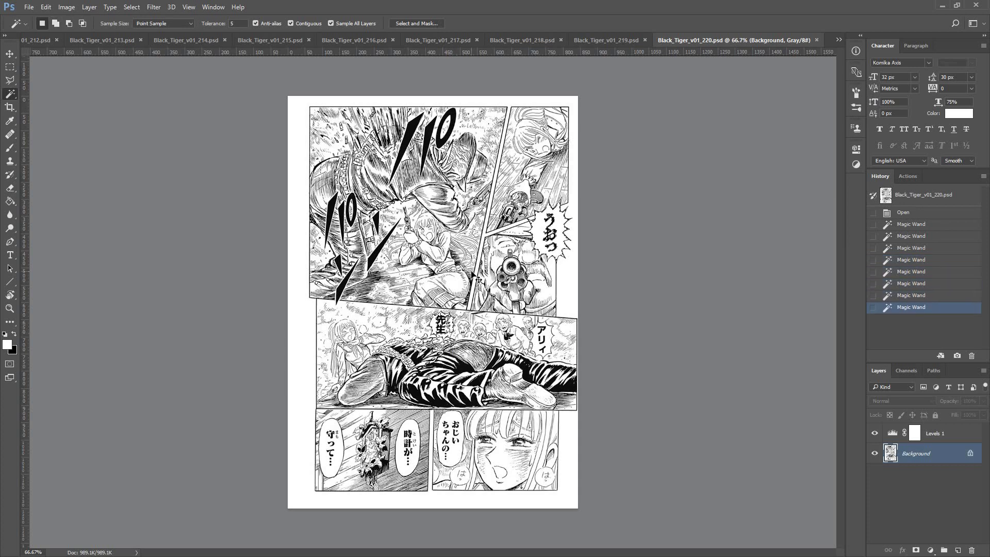
key("ctrl+plus")
key("ctrl+plus")
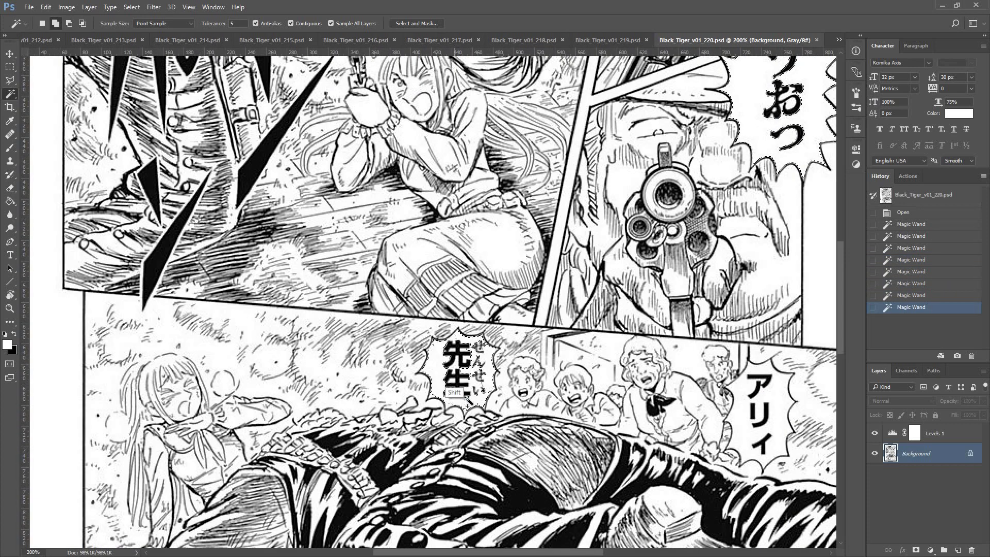
left_click(496, 393, "shift")
left_click_drag(498, 395, 453, 302)
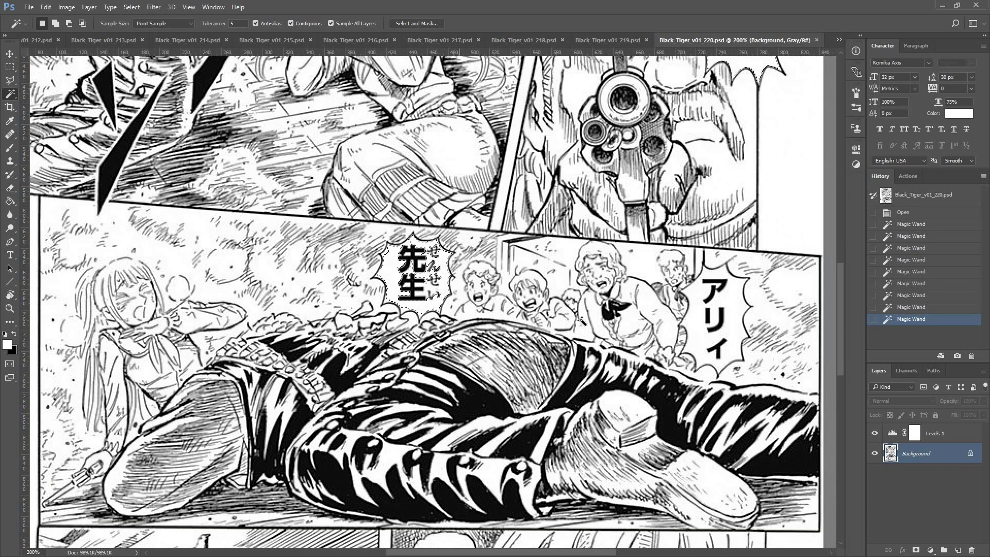
- Add the アリィ bubble and the three oval bubbles in the bottom panels to page 220's Magic Wand selection
left_click(727, 354, "shift")
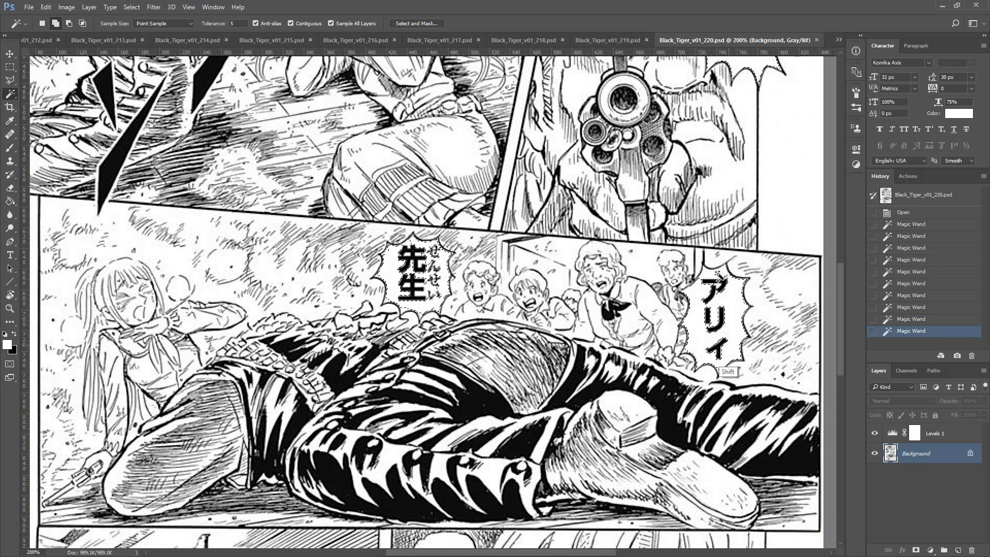
left_click(715, 311, "shift")
scroll(611, 386, "down", 5)
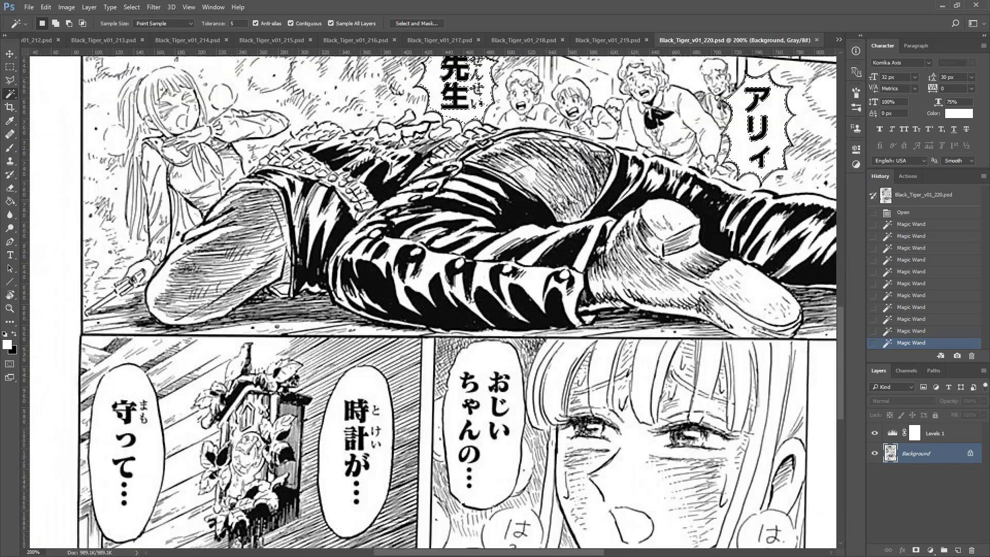
left_click(431, 412, "shift")
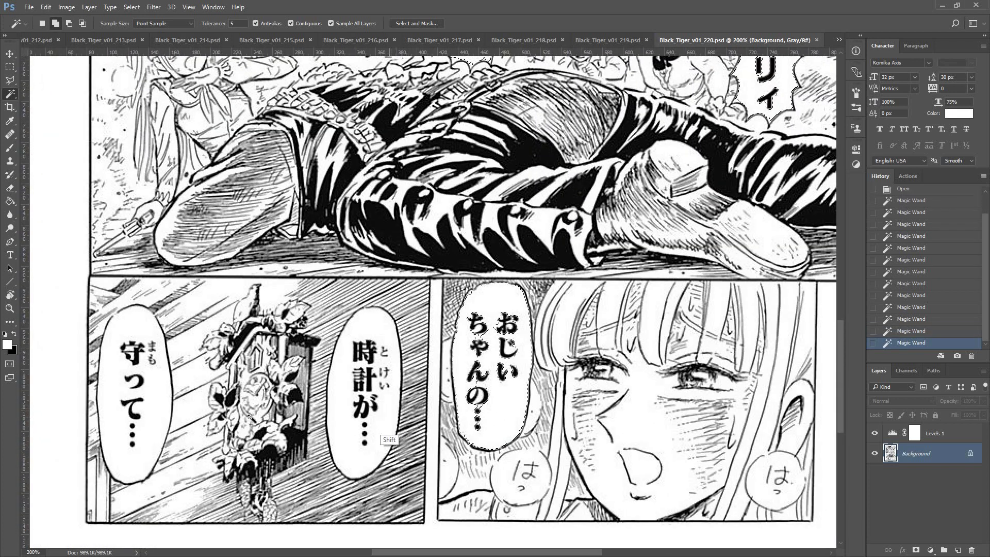
left_click(382, 435, "shift")
left_click(360, 411, "shift")
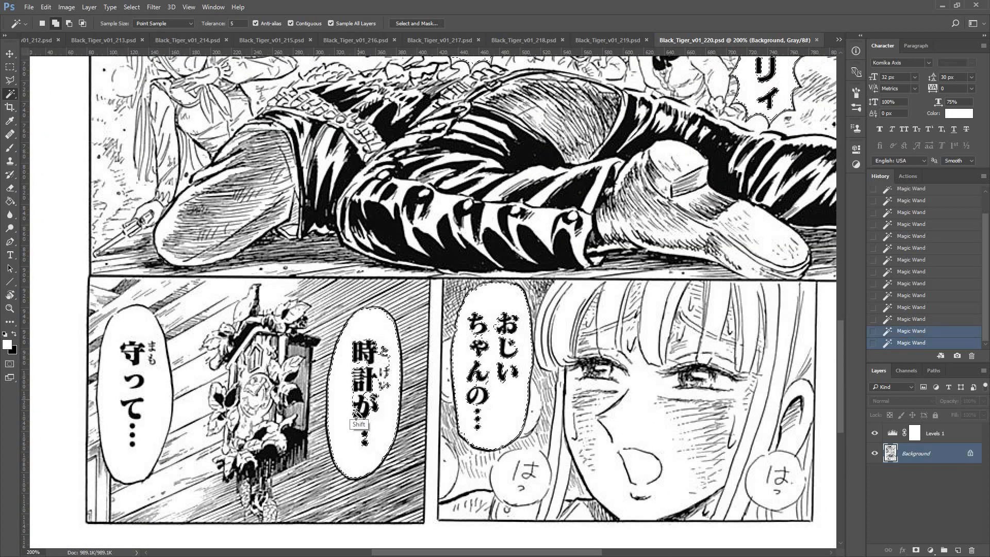
left_click(164, 436, "shift")
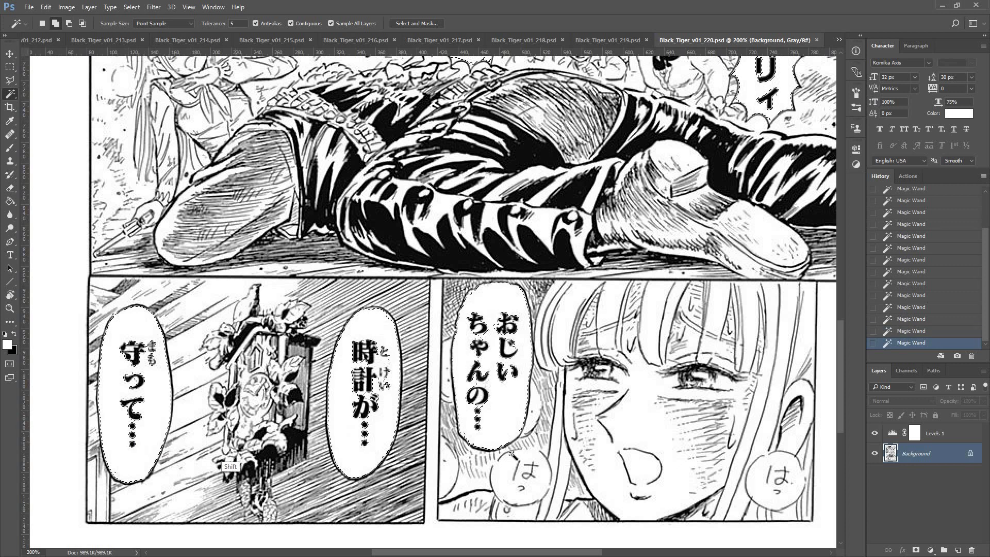
- Add the はっ text in the small round bubble left of the girl's face to the selection with the Polygonal Lasso
left_click(536, 489, "shift")
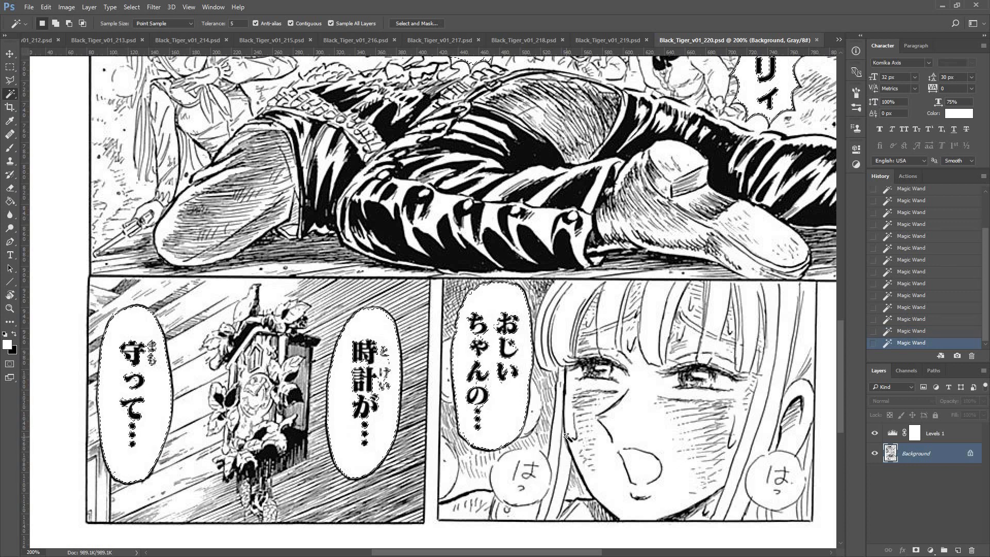
key("l")
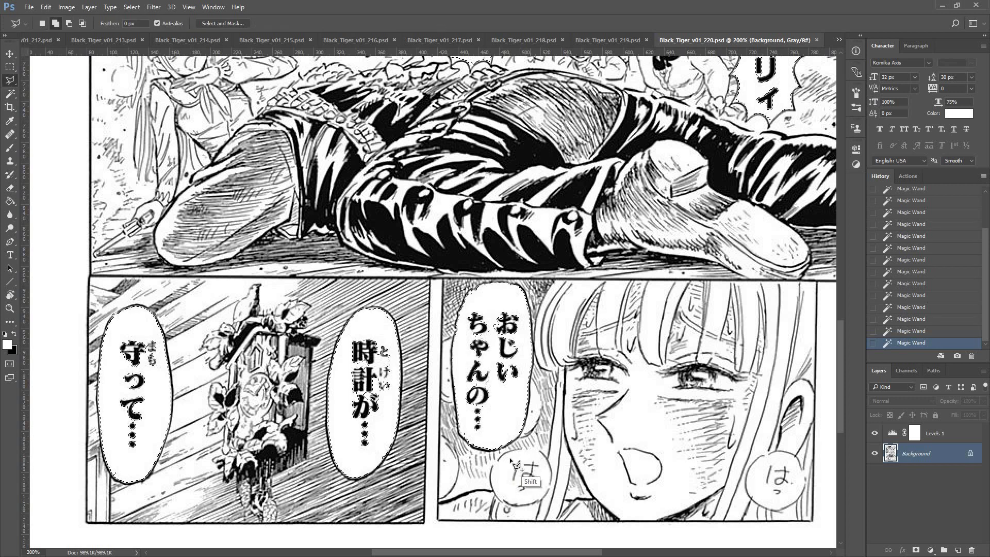
double_click(500, 474)
left_click(500, 474, "shift")
left_click(514, 497, "shift")
left_click(540, 491, "shift")
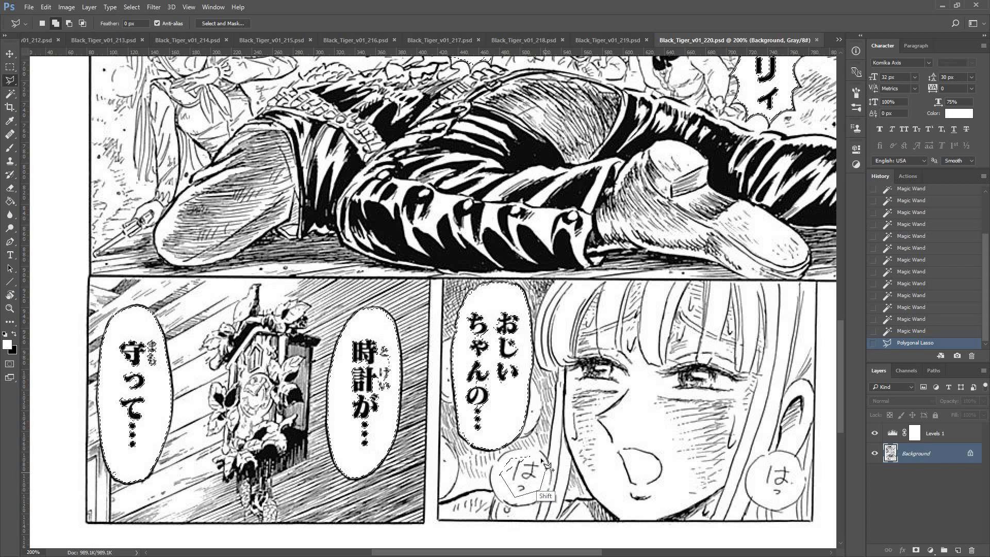
left_click(501, 475, "shift")
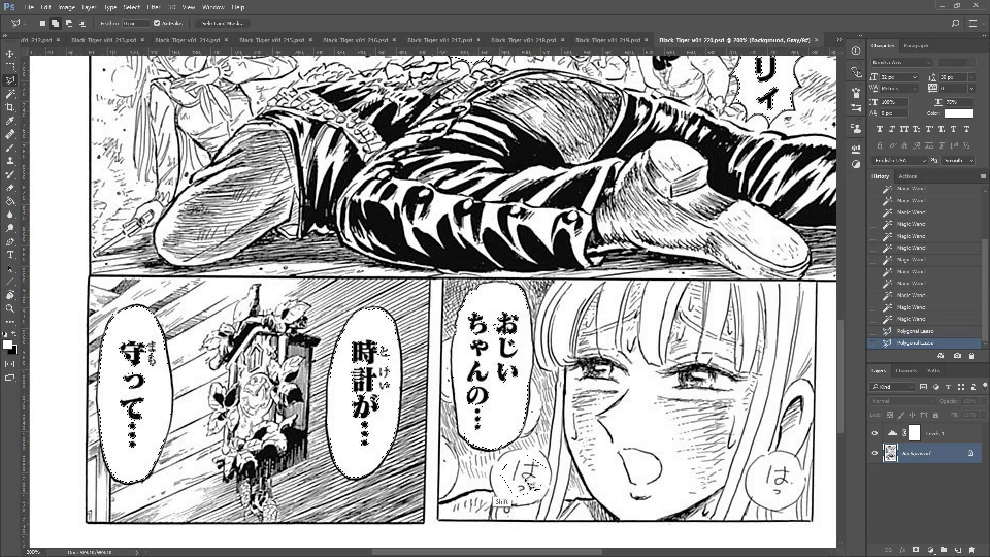
- Outline the はっ text in the small round bubble right of the girl's face with the Polygonal Lasso, adding it to the selection
left_click(778, 457, "shift")
left_click(754, 472, "shift")
left_click(762, 498)
left_click(785, 504)
left_click(797, 474, "shift")
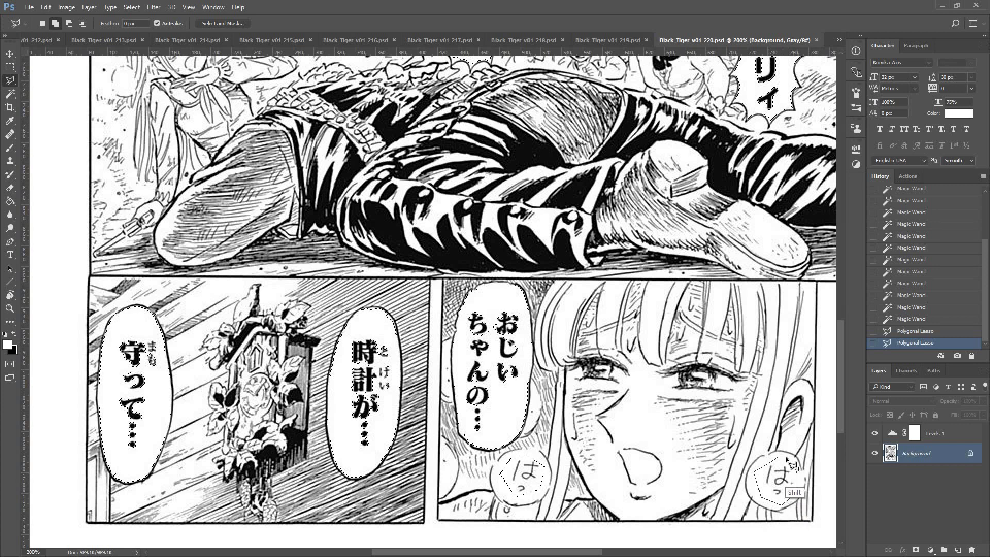
left_click(787, 458, "shift")
left_click(778, 456, "shift")
- Run the Make bubble mask action on page 220's selected bubbles and text
key("ctrl+minus")
key("ctrl+minus")
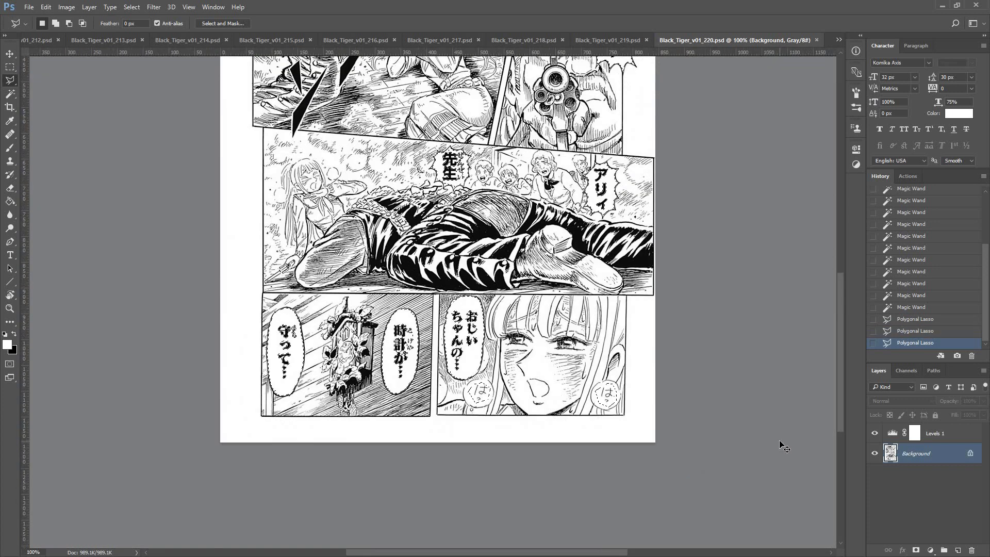
key("F2")
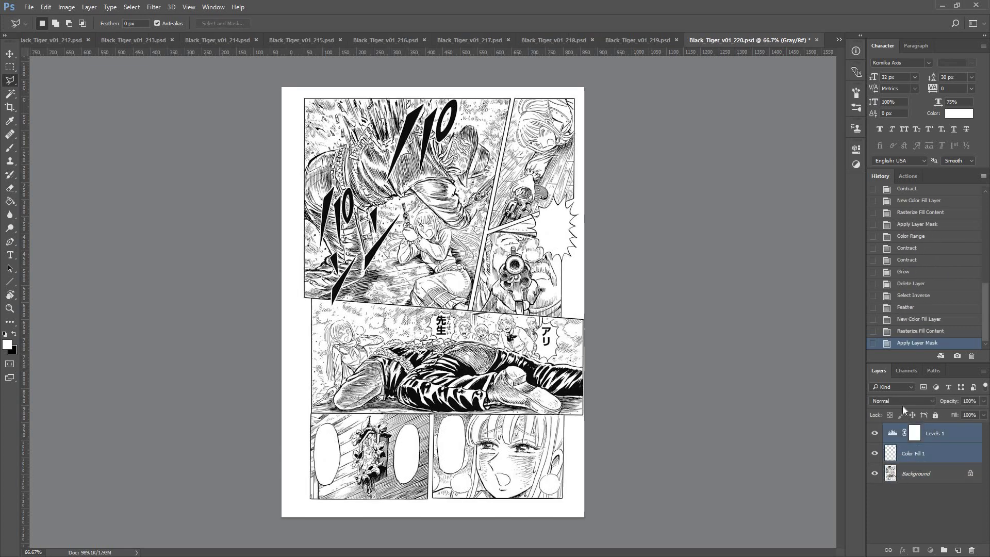
- Make Color Fill 1 the active layer on page 220 and ready the Brush tool for retouching the middle panel
key("ctrl+plus")
key("ctrl+plus")
left_click(924, 455)
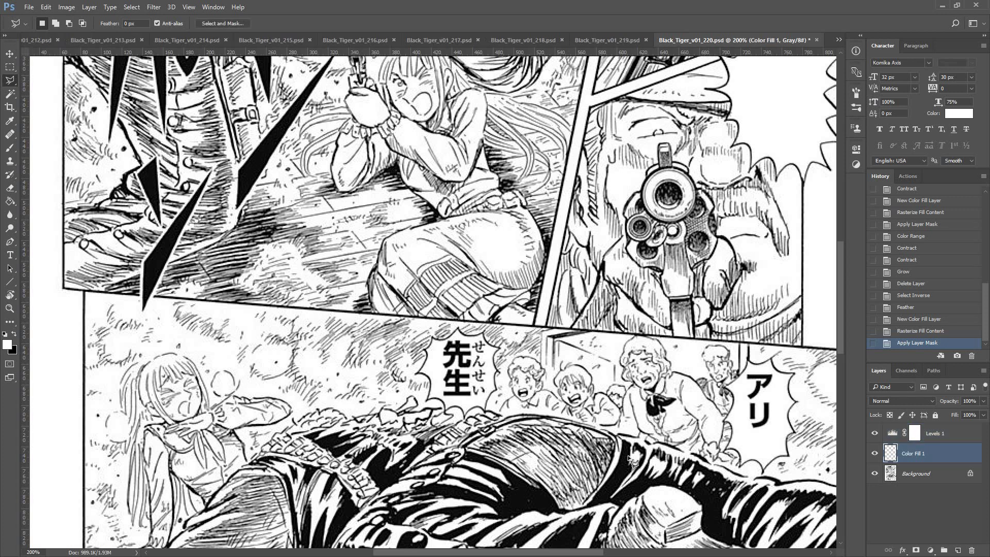
key("b")
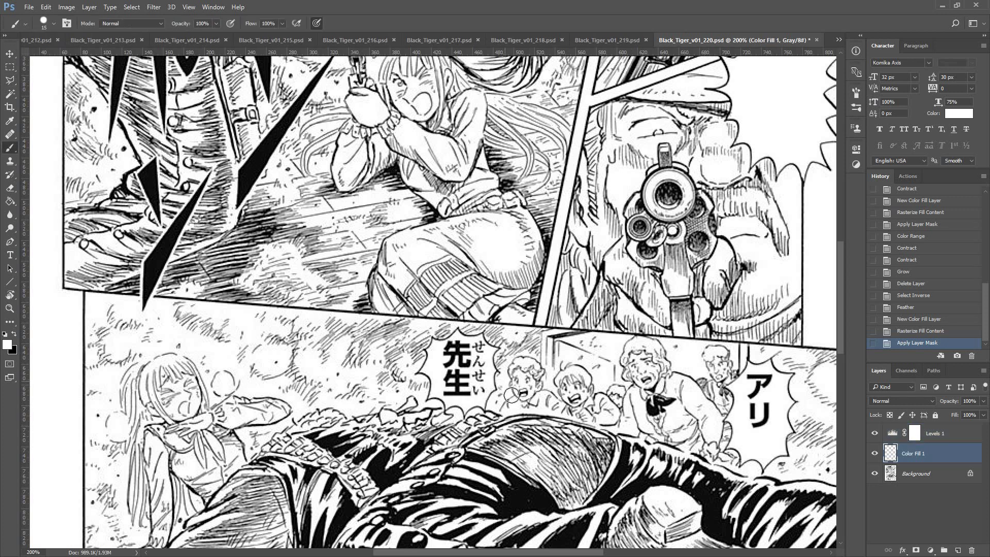
- Load the Color Fill 1 layer's contents as a selection to inspect which areas the mask covers, and deselect
left_click(891, 461, "ctrl")
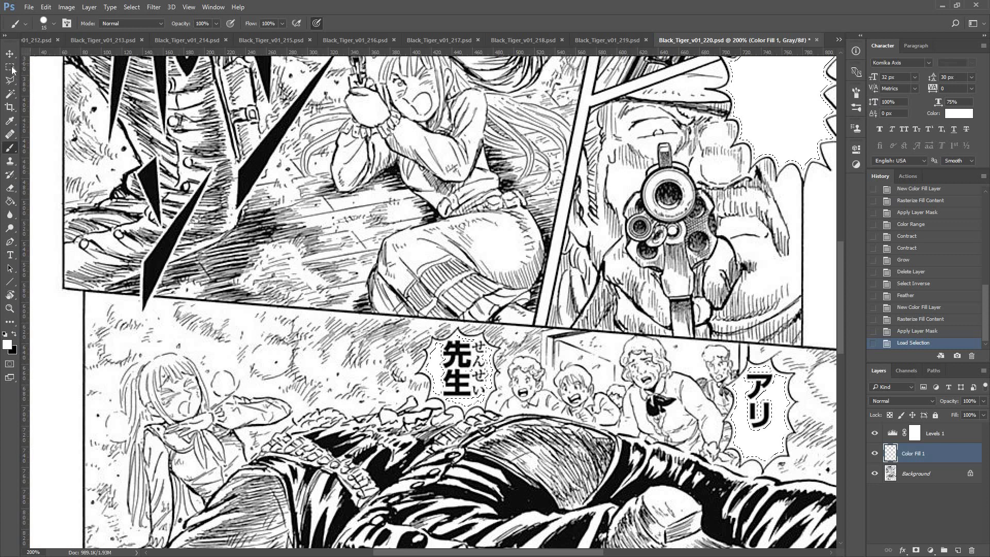
key("m")
key("ctrl+d")
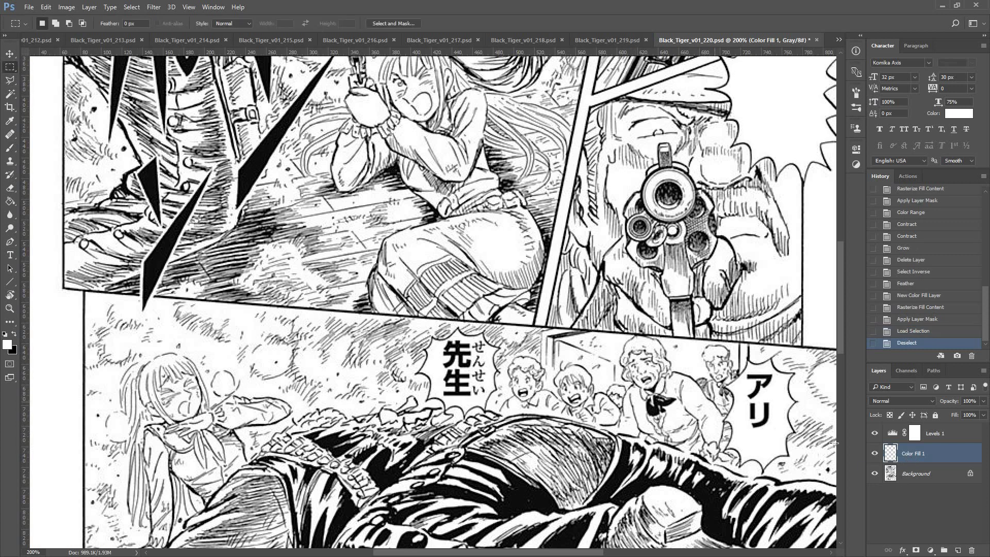
- Paint white over the leftover 先生 and アリ text in the two middle-panel bubbles on the Color Fill 1 layer
key("b")
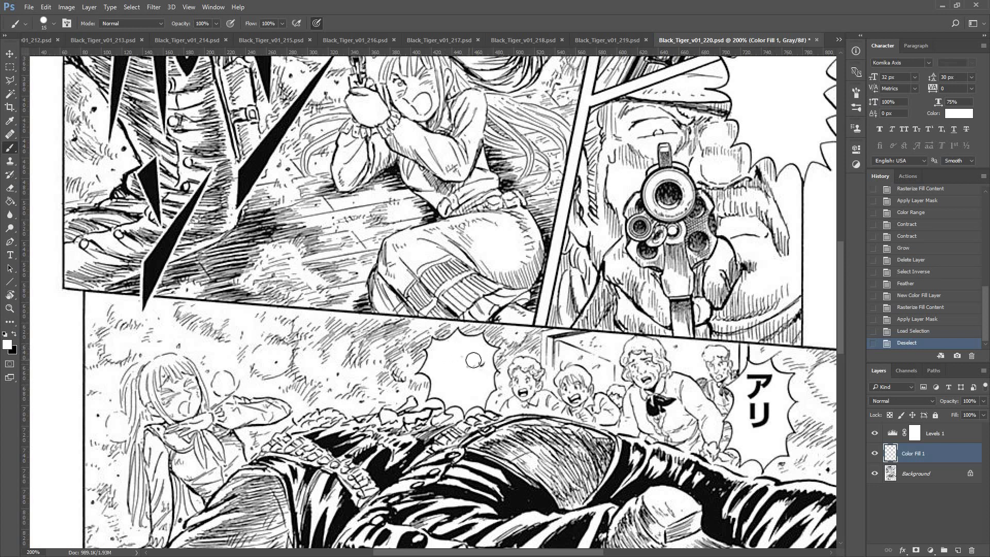
left_click(596, 398)
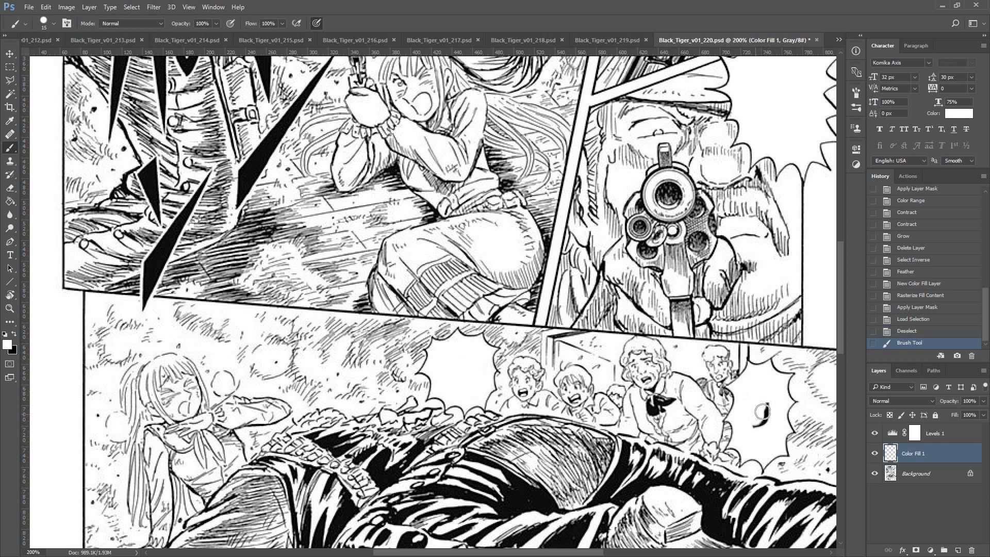
left_click(750, 409)
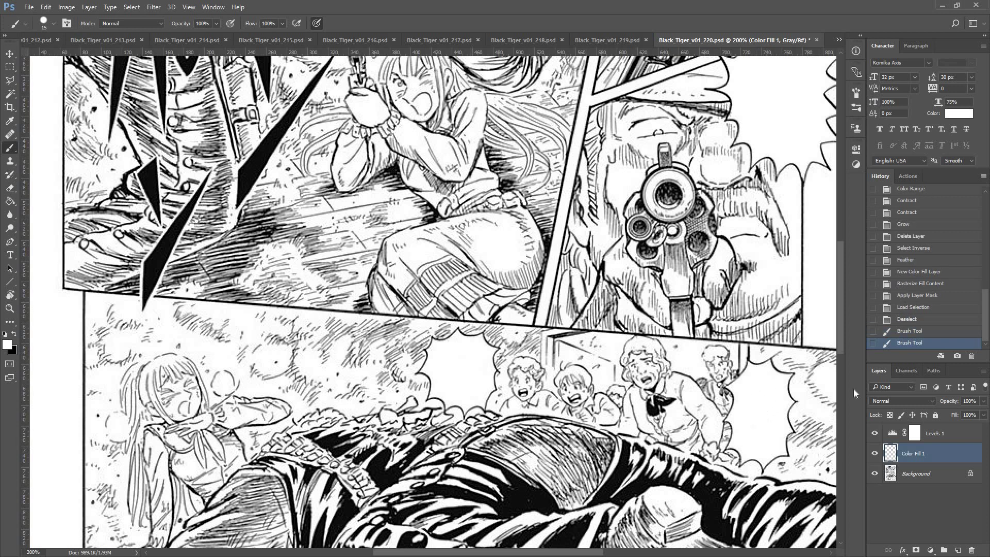
- Group page 220's Color Fill 1 and Levels 1 layers, and save and close the file
key("ctrl+minus")
key("ctrl+minus")
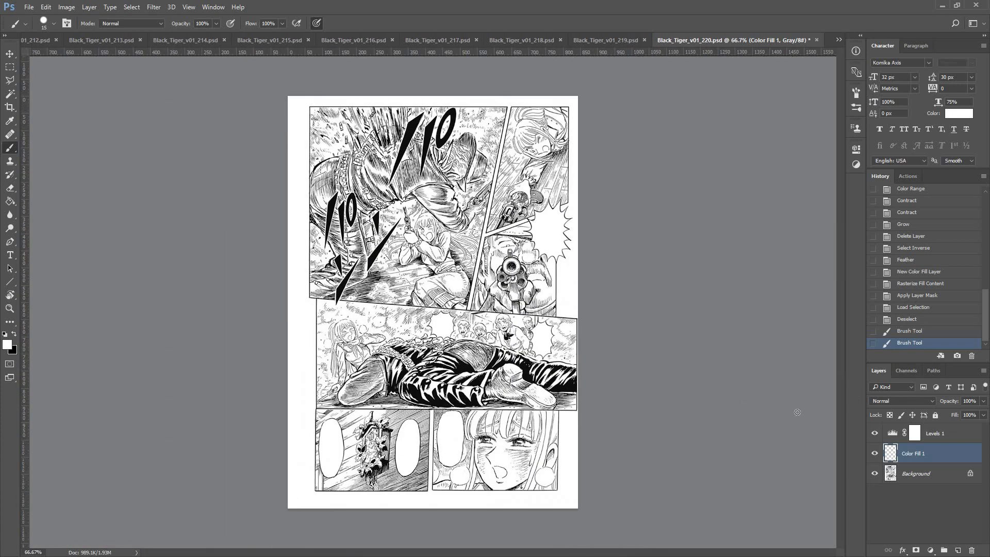
left_click(922, 435, "shift")
key("ctrl+g")
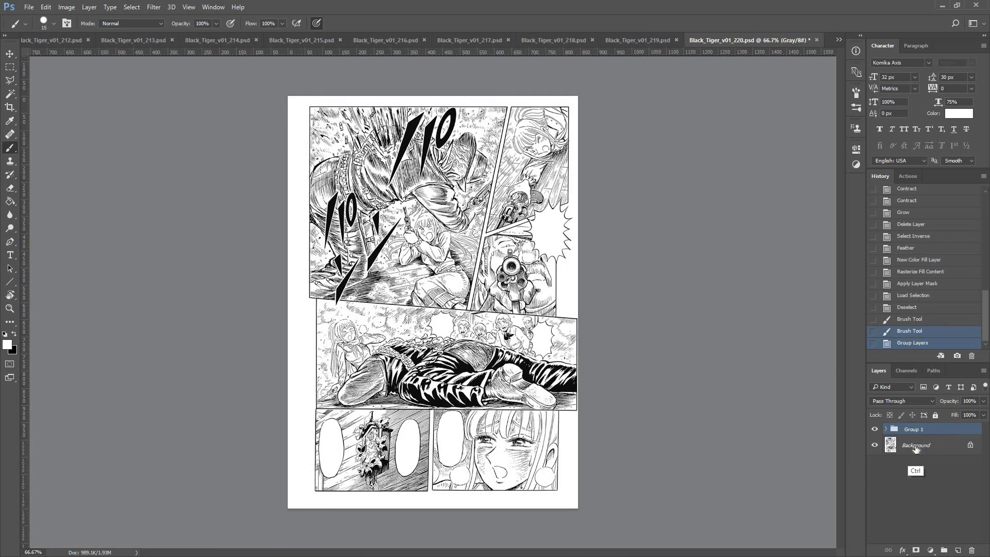
key("ctrl+s")
key("ctrl+w")
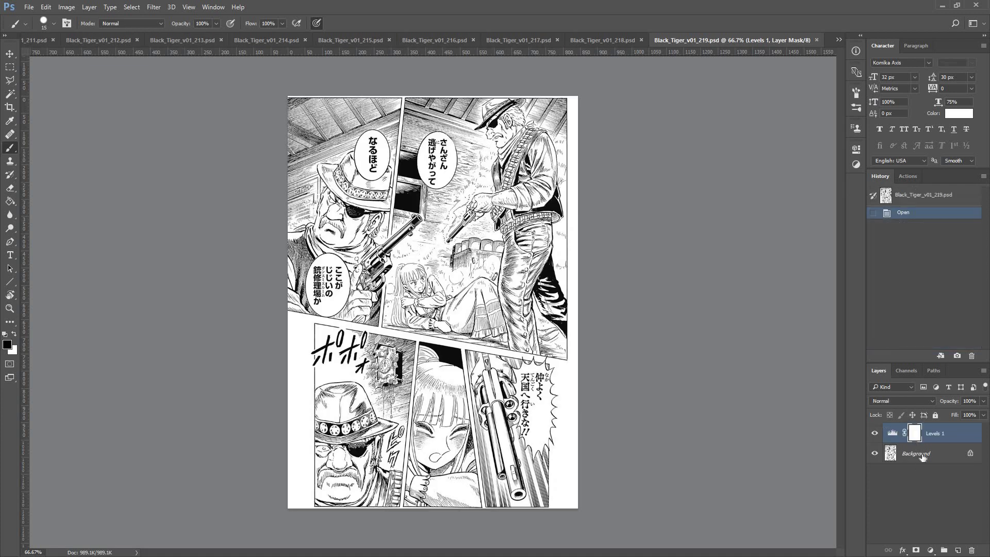
- Select the three oval speech bubbles in page 219's upper panels with the Magic Wand on the Background layer
left_click(916, 453)
key("w")
left_click(447, 185)
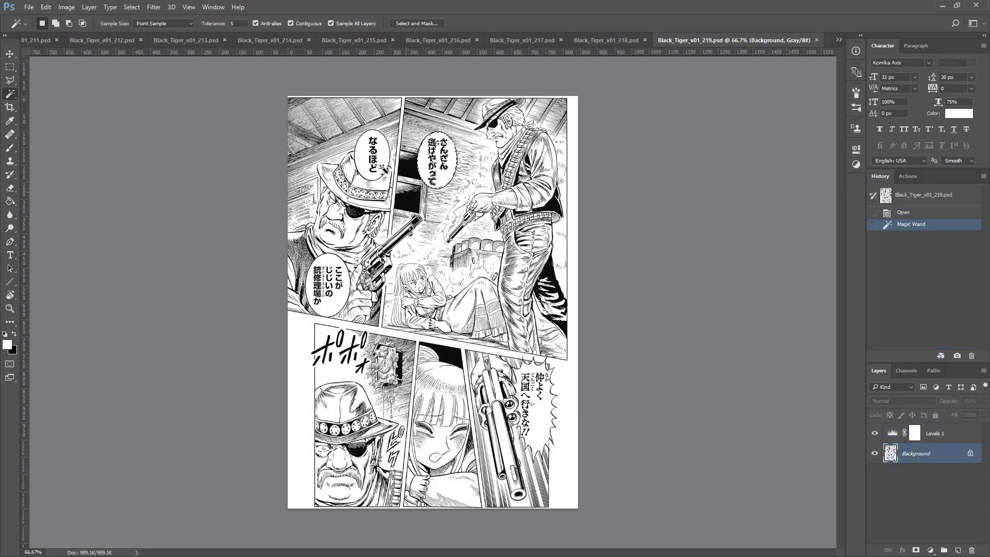
left_click(375, 178, "shift")
left_click(336, 310, "shift")
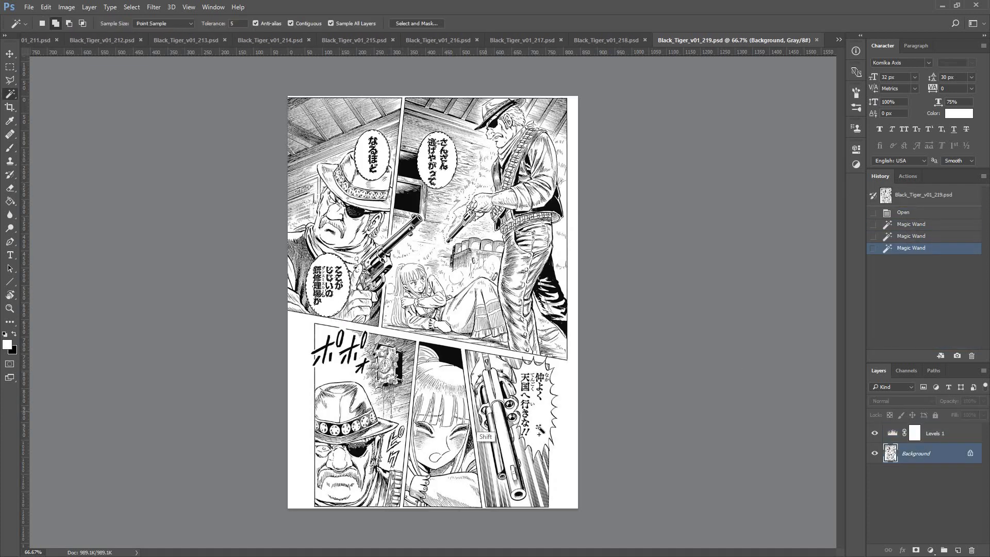
- Add the jagged bubble beside the large revolver to page 219's selection and run the Make bubble mask action
left_click(525, 433, "shift")
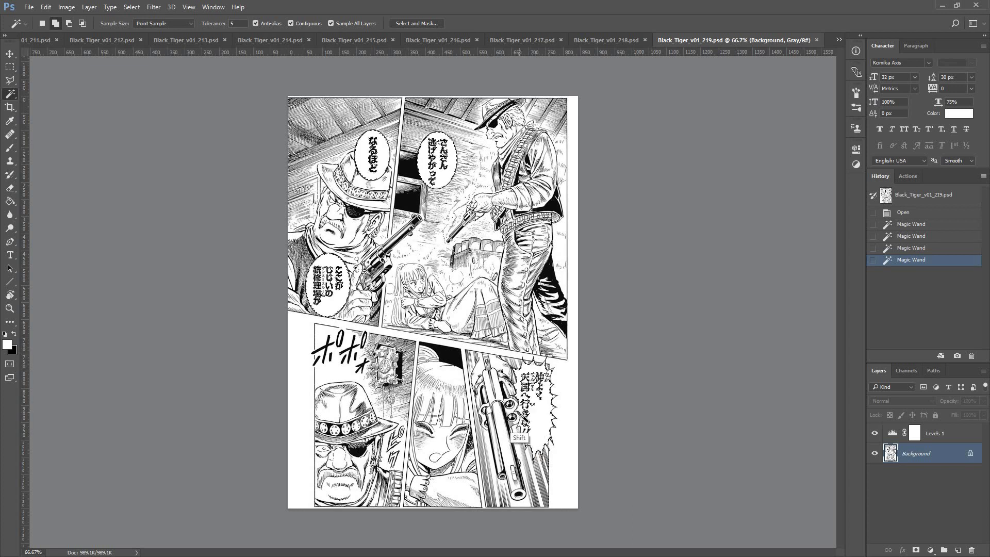
left_click(523, 434, "shift")
left_click(520, 432, "shift")
left_click(513, 431, "shift")
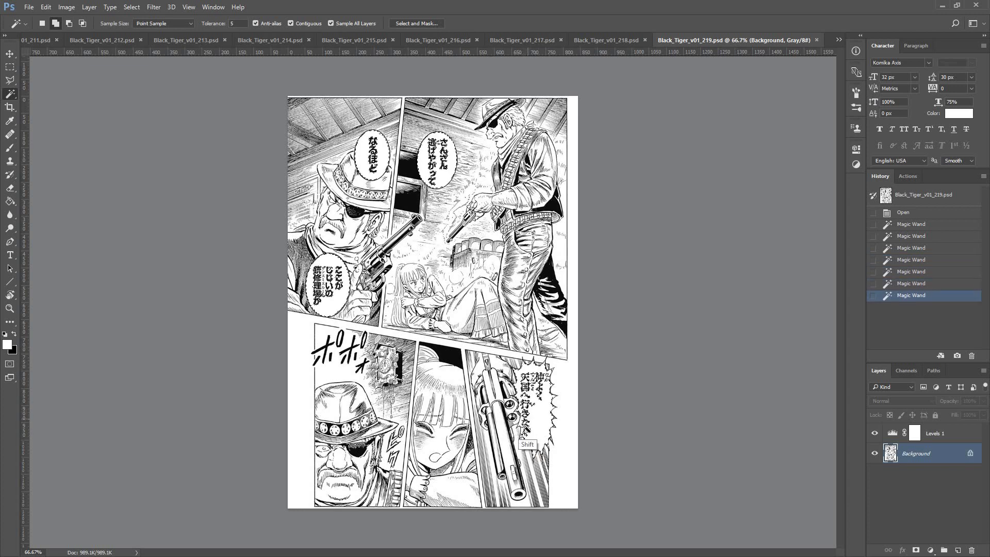
left_click(521, 441, "shift")
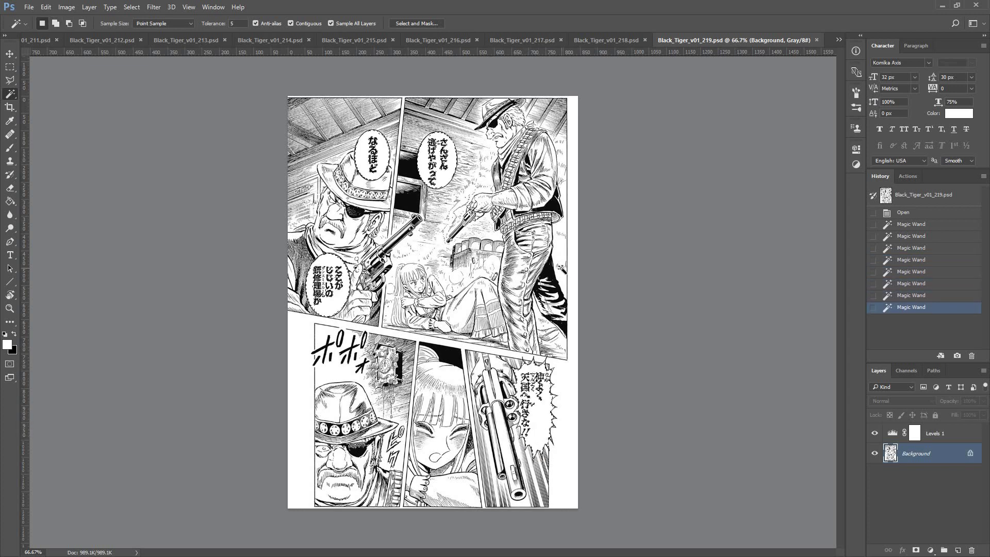
key("ctrl+plus")
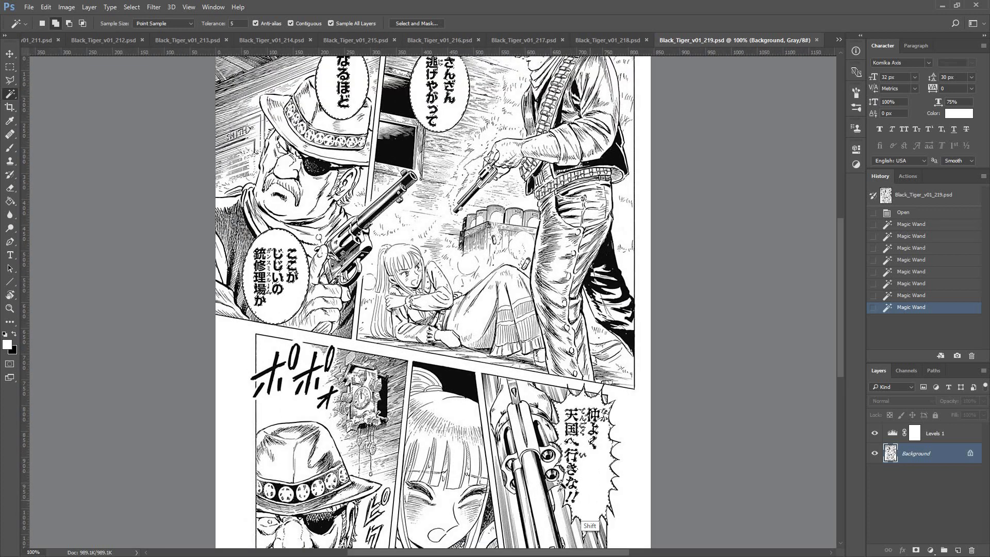
left_click(566, 506, "shift")
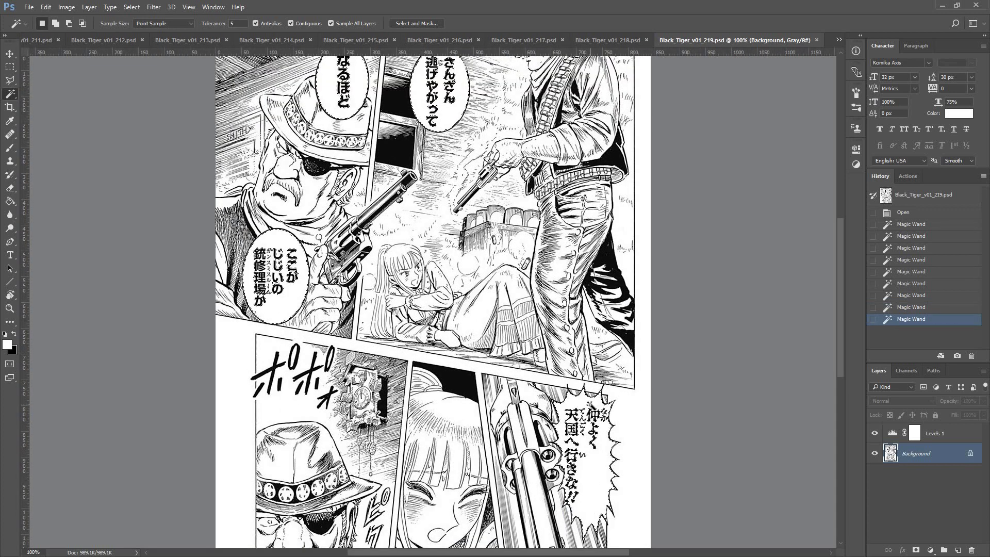
key("F2")
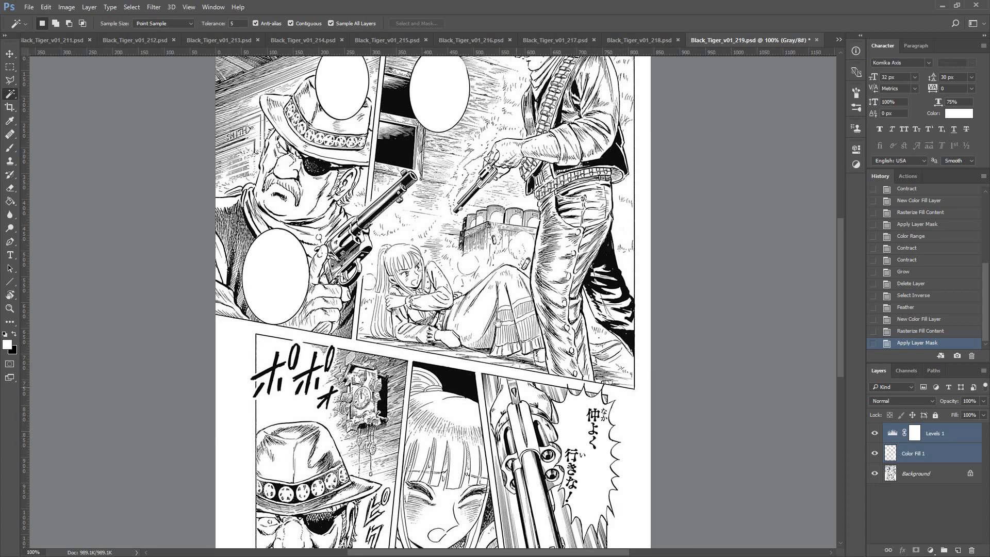
- Paint white over the leftover 仲よく and 行きな! text in page 219's jagged bubble on the Color Fill 1 layer
left_click_drag(485, 392, 478, 304)
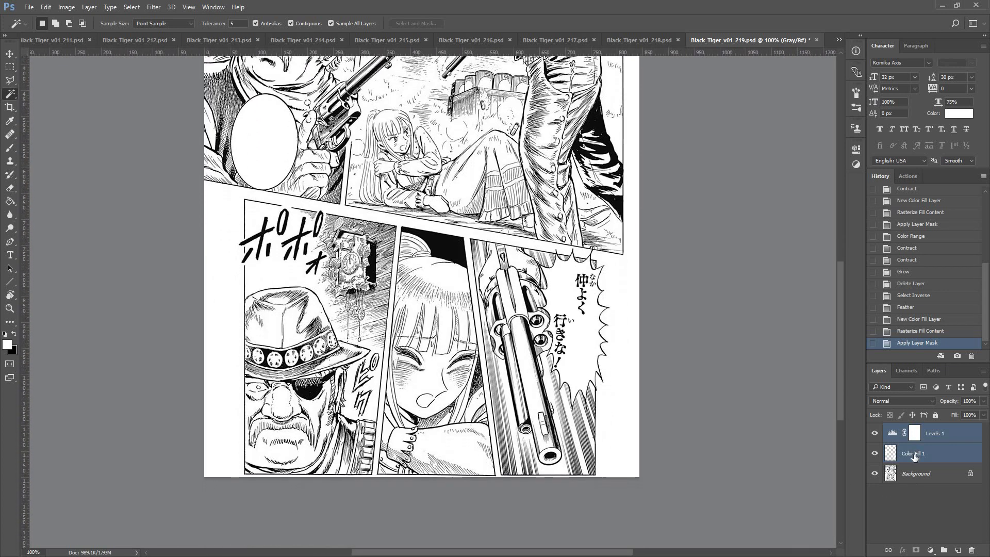
left_click(914, 458)
key("b")
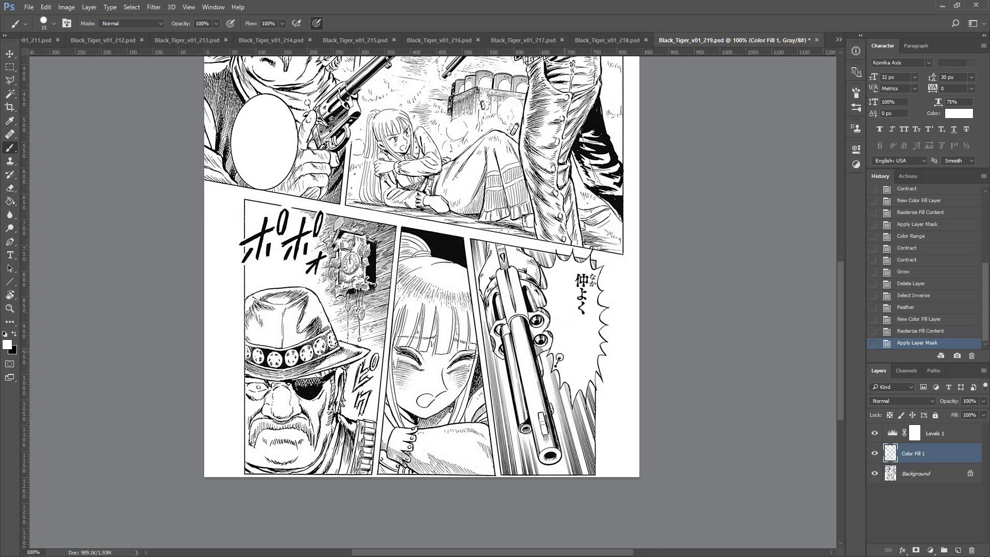
left_click(555, 366)
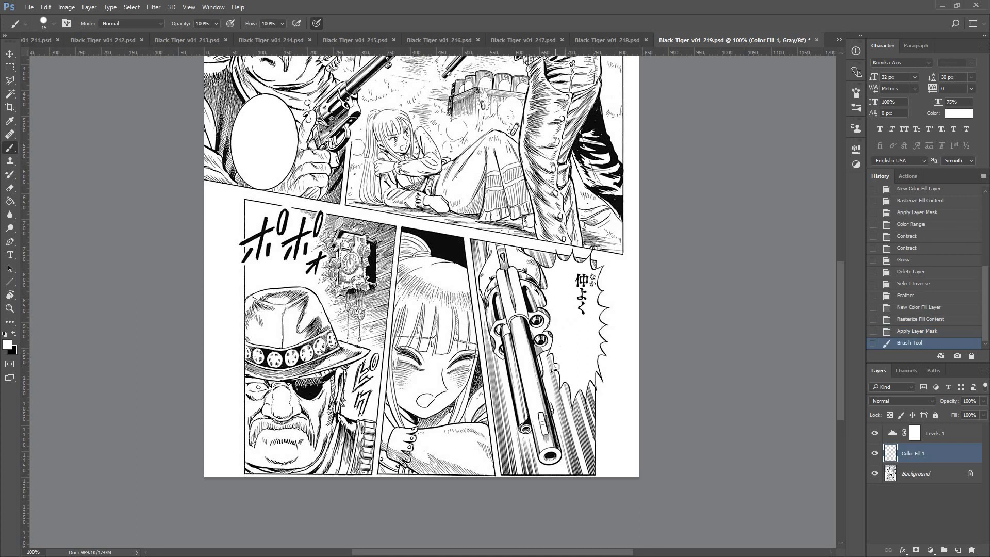
left_click(579, 347)
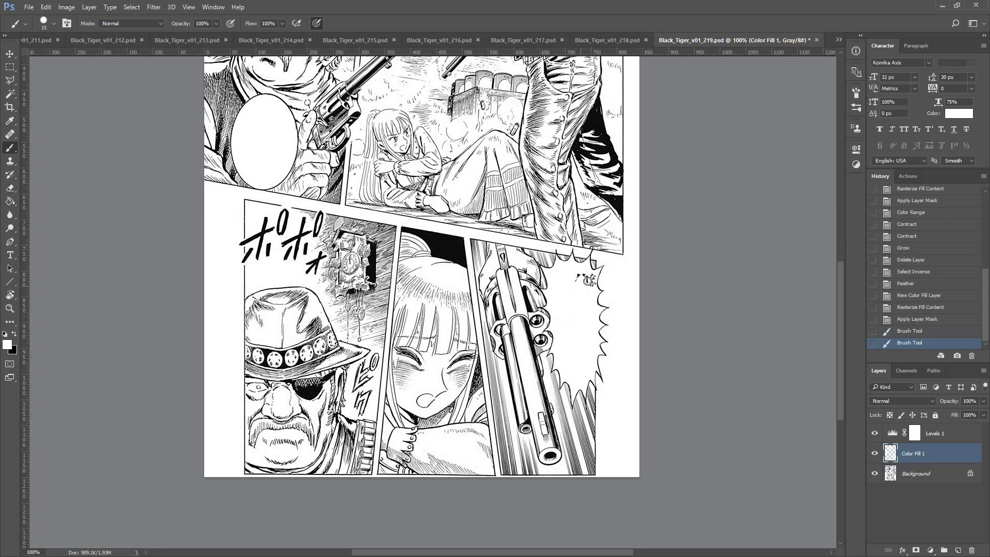
left_click(602, 342)
- Group page 219's Color Fill 1 and Levels 1 layers, and save and close the file
key("ctrl+minus")
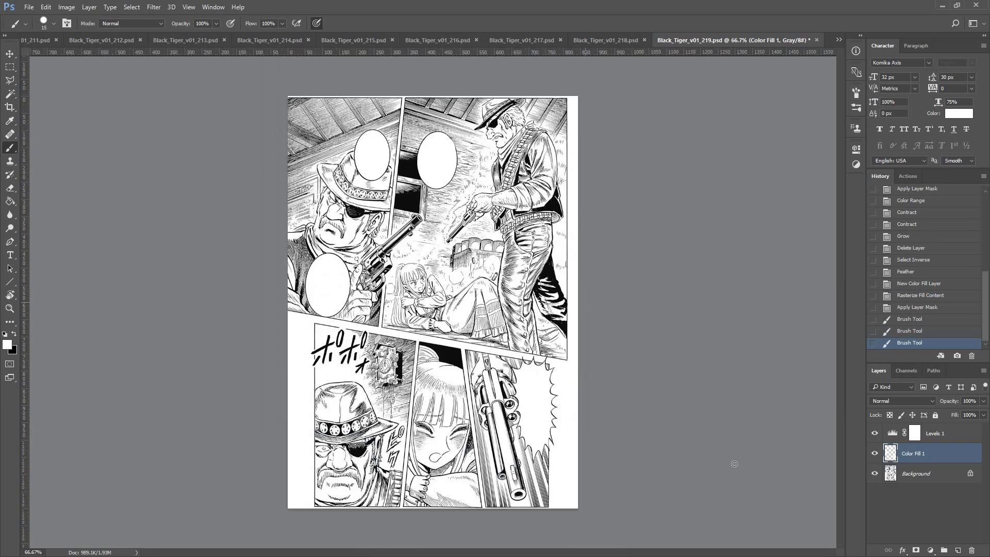
left_click(942, 435, "shift")
key("ctrl+g")
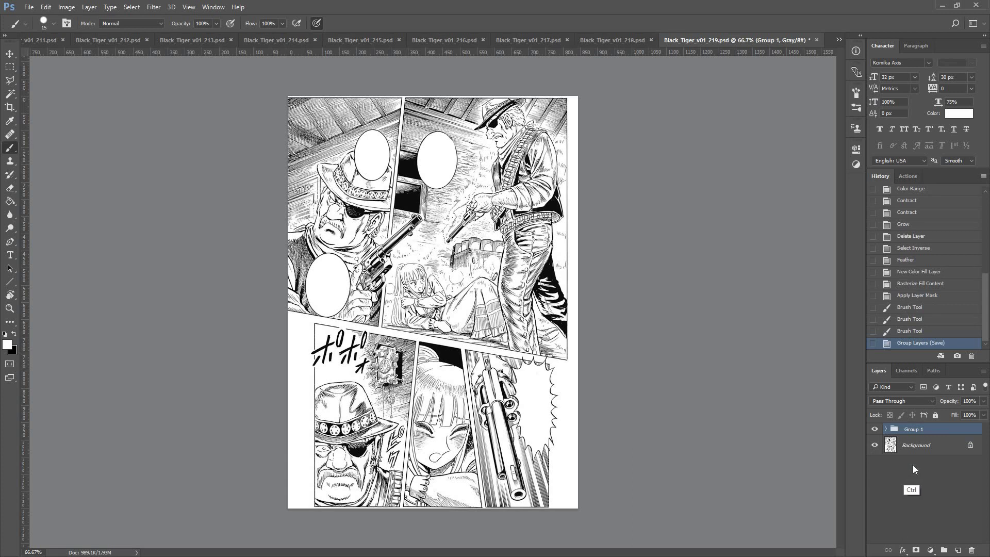
key("ctrl+w")
- Select the five speech bubbles in page 218's black-bordered top panels with the Magic Wand
key("w")
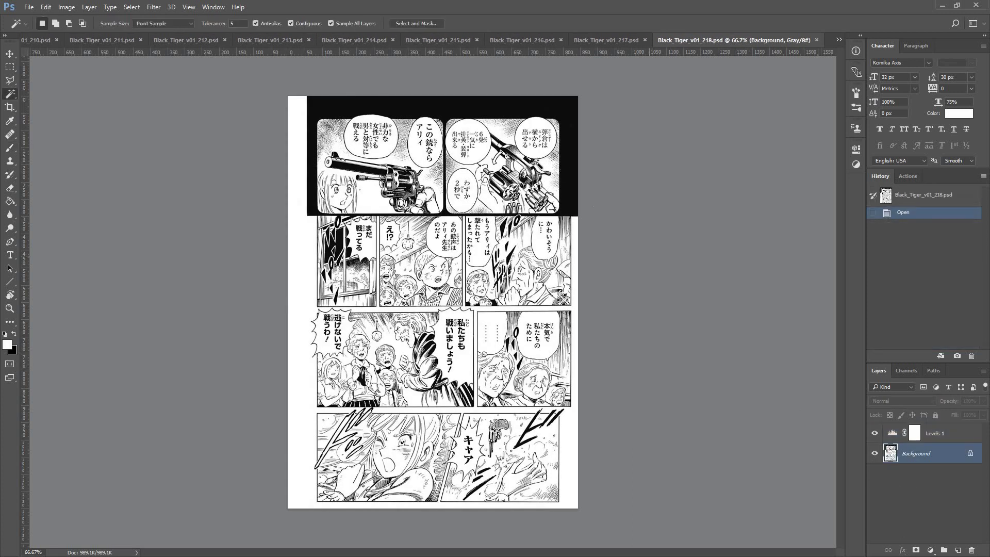
left_click(536, 152)
left_click(462, 149, "shift")
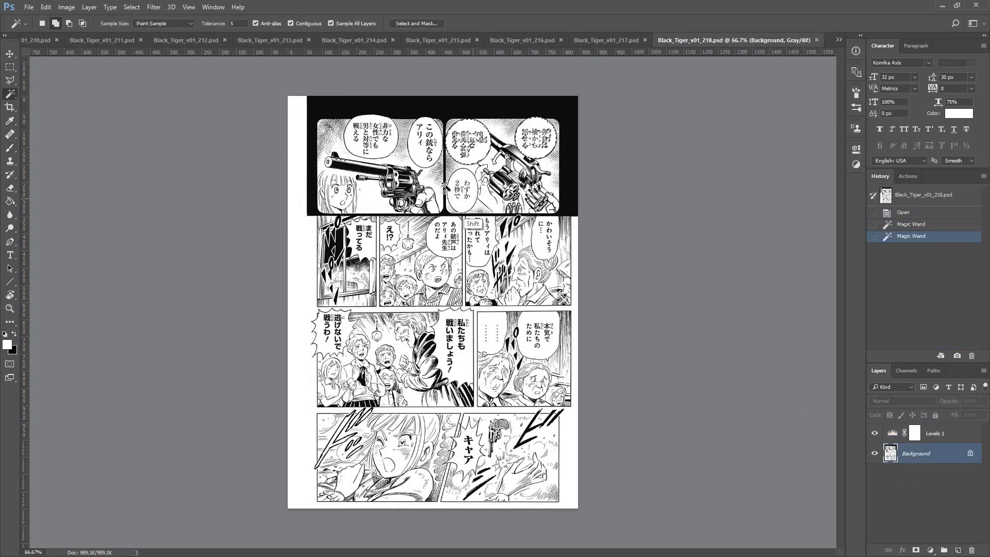
left_click(455, 200, "shift")
left_click(422, 162, "shift")
left_click(371, 147, "shift")
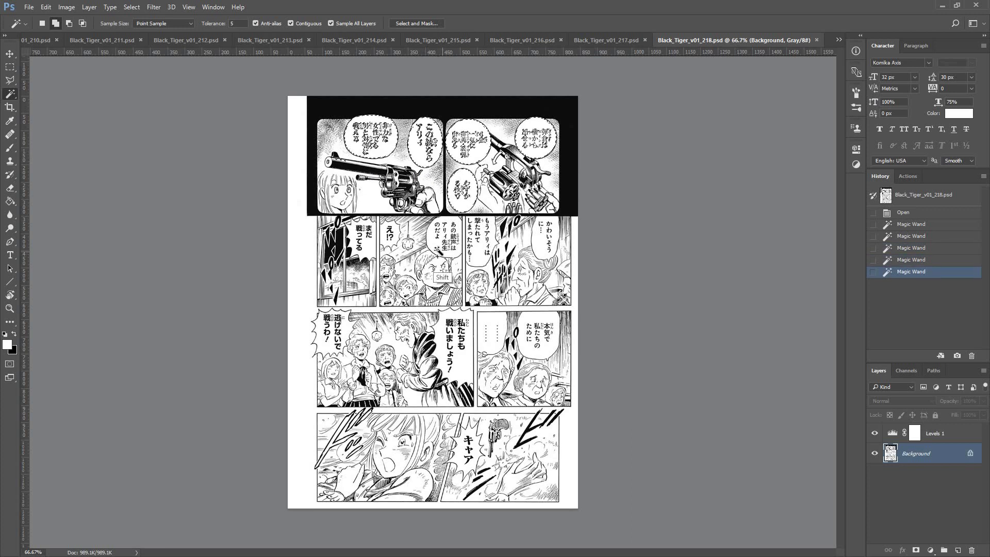
- Add the five speech bubbles in page 218's second row of panels to the Magic Wand selection
left_click(439, 242, "shift")
left_click(394, 246, "shift")
left_click(370, 250, "shift")
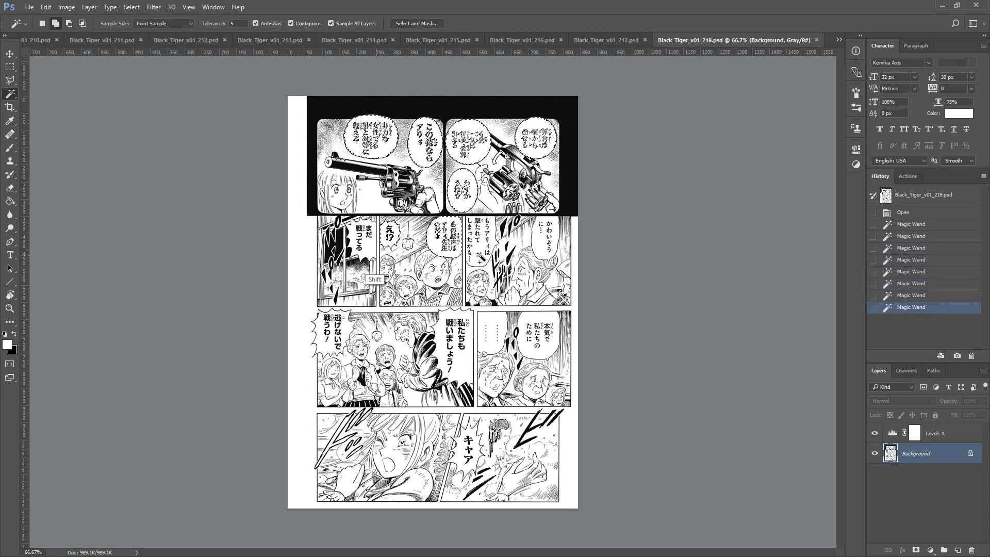
left_click(482, 242, "shift")
left_click(546, 239, "shift")
- Add the three third-row text bubbles and the キャア bubble to page 218's selection and run the Make bubble mask action
left_click(539, 340, "shift")
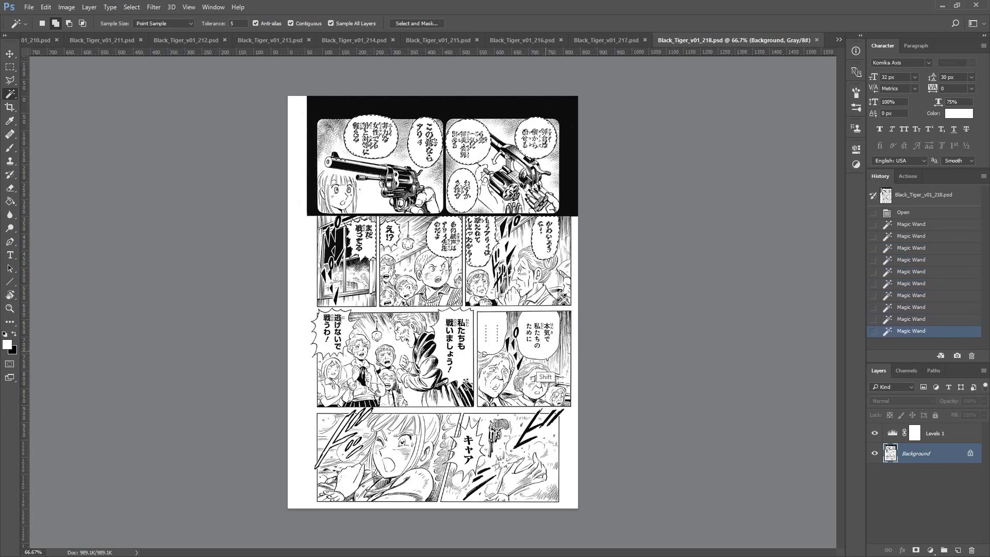
left_click(464, 370, "shift")
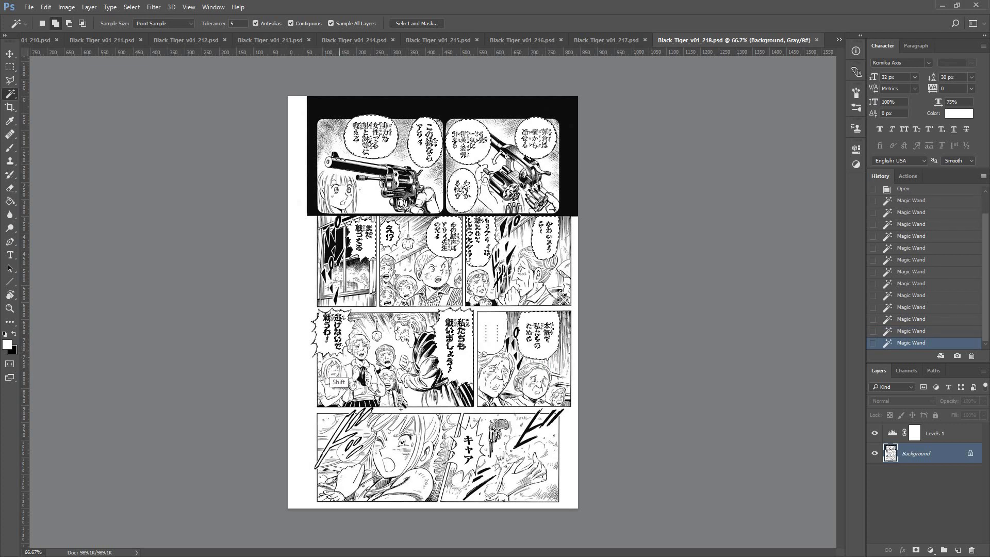
left_click(330, 341, "shift")
left_click(472, 461, "shift")
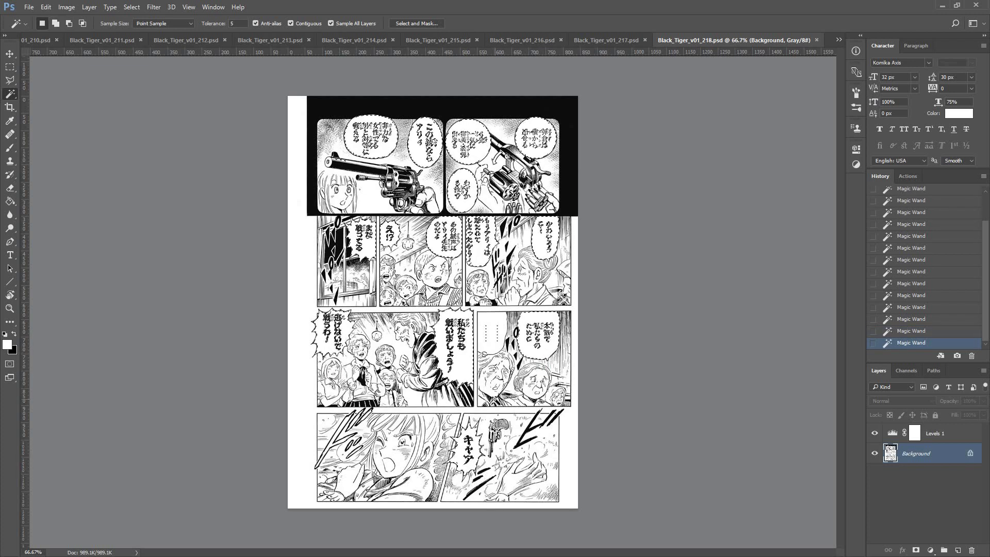
key("F2")
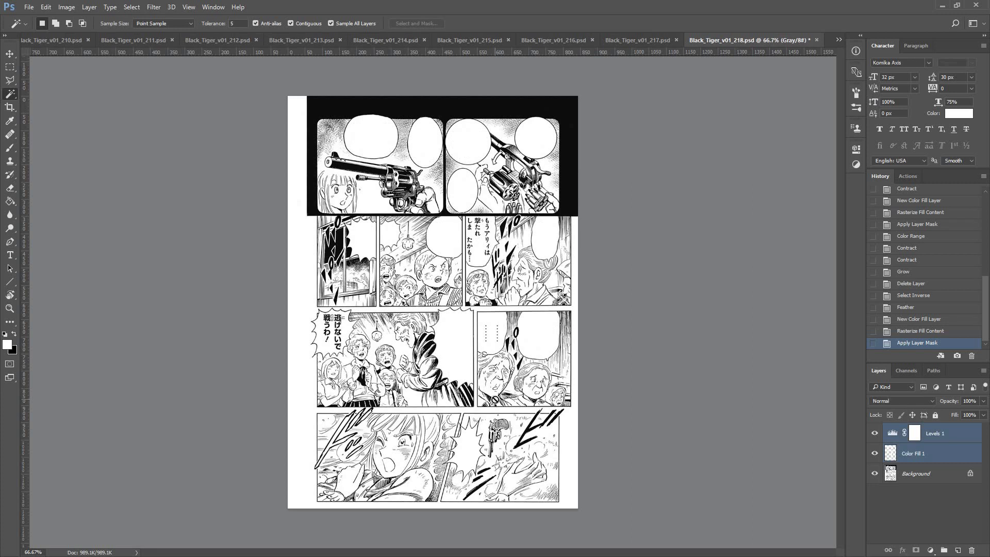
- Paint white over the leftover もうアリィは text in page 218's second-row bubble on the Color Fill 1 layer
left_click(903, 454)
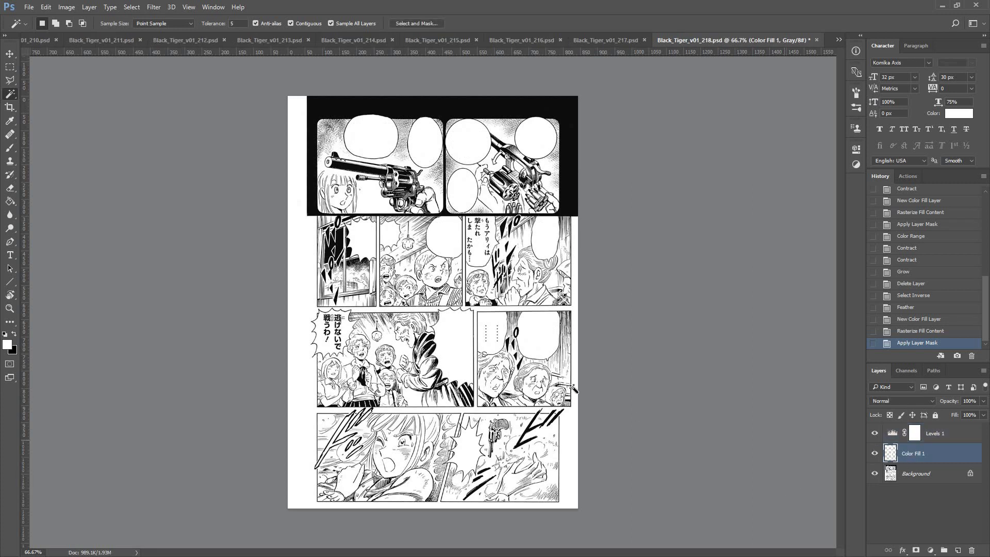
key("b")
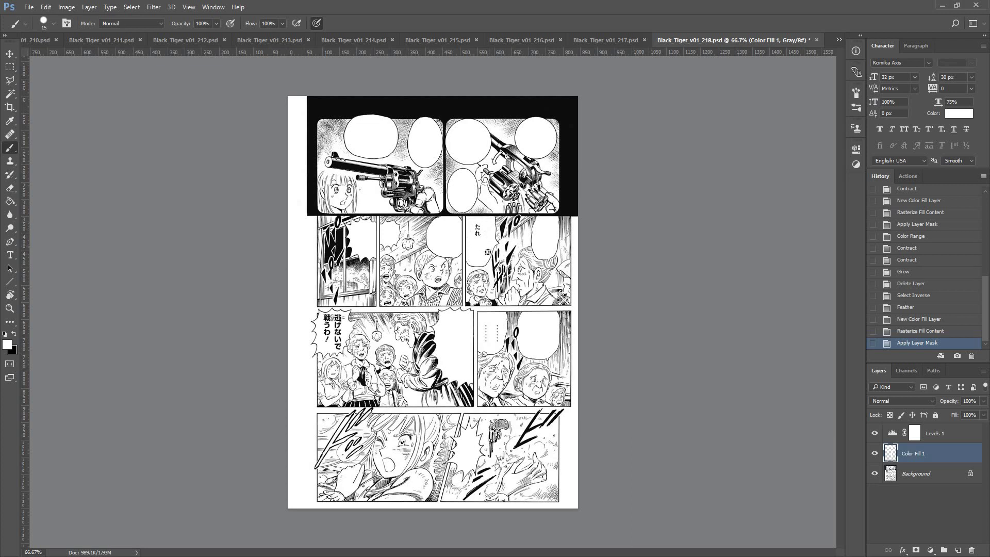
left_click_drag(480, 232, 476, 227)
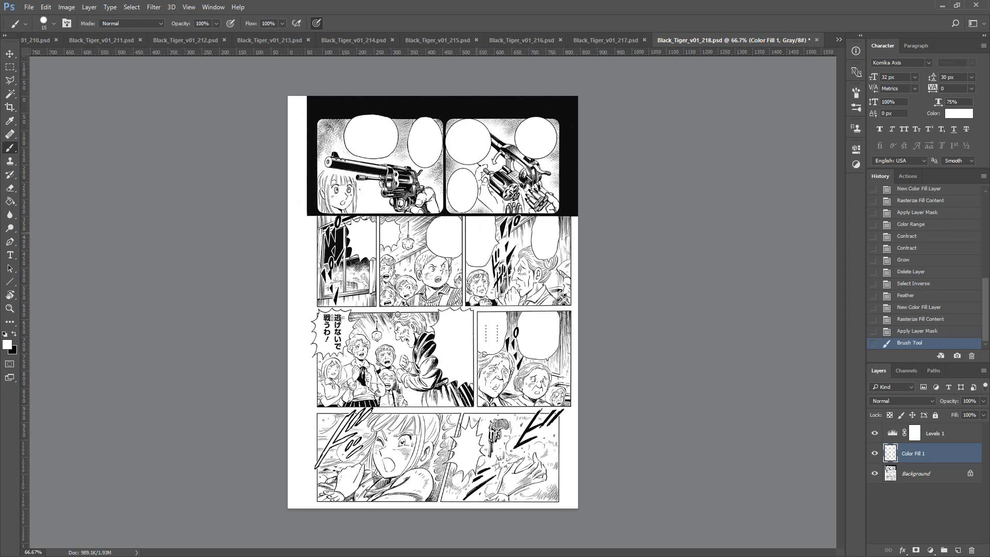
- Paint white over the leftover 逃げないで戦うわ! text in page 218's third-row bubble on the Color Fill 1 layer
left_click(398, 314)
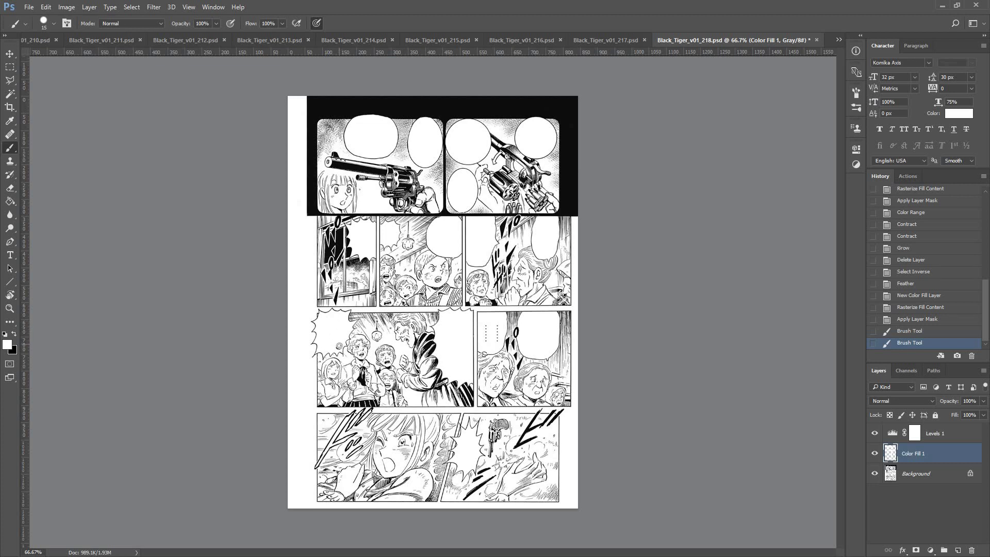
left_click(358, 312)
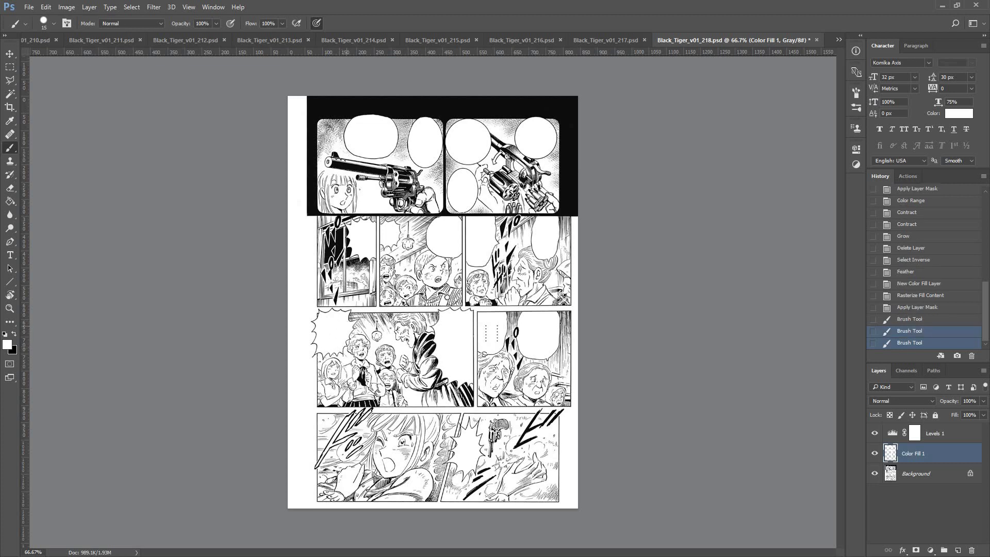
- Group page 218's Levels 1 and Color Fill 1 layers, and save and close the PSD
left_click(938, 442, "shift")
key("ctrl+g")
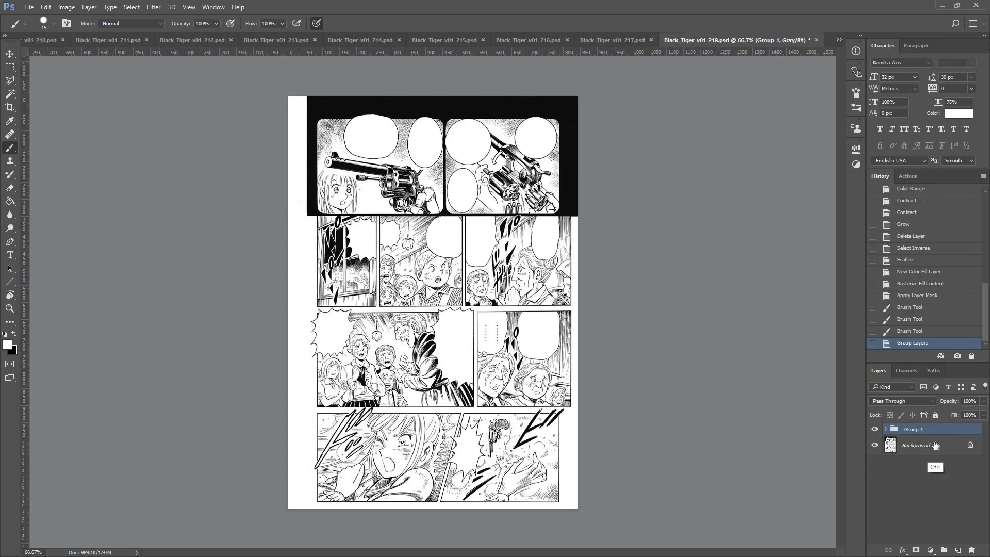
key("ctrl+s")
key("ctrl+w")
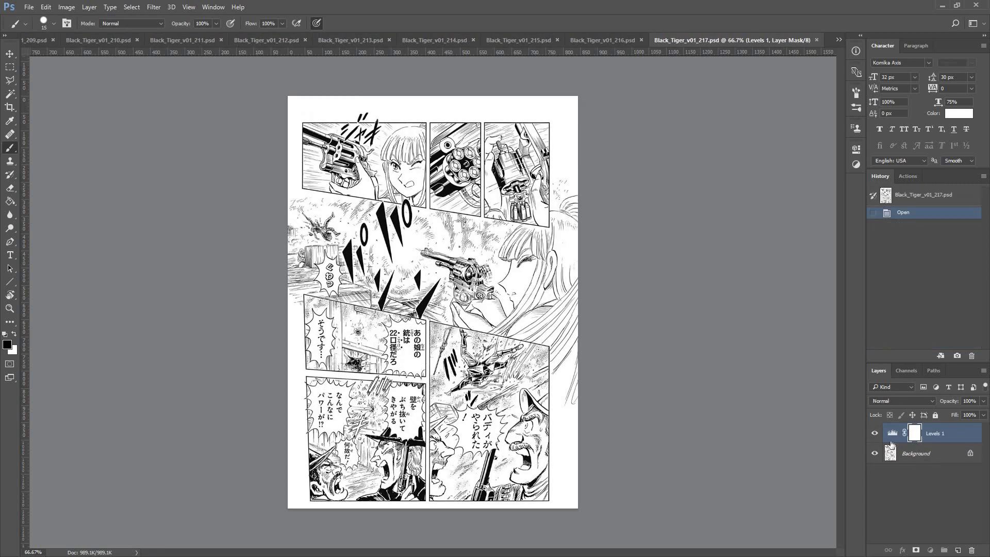
- Select page 217's Background layer and set the Magic Wand tolerance to 10
left_click(891, 448)
key("w")
left_click(414, 363)
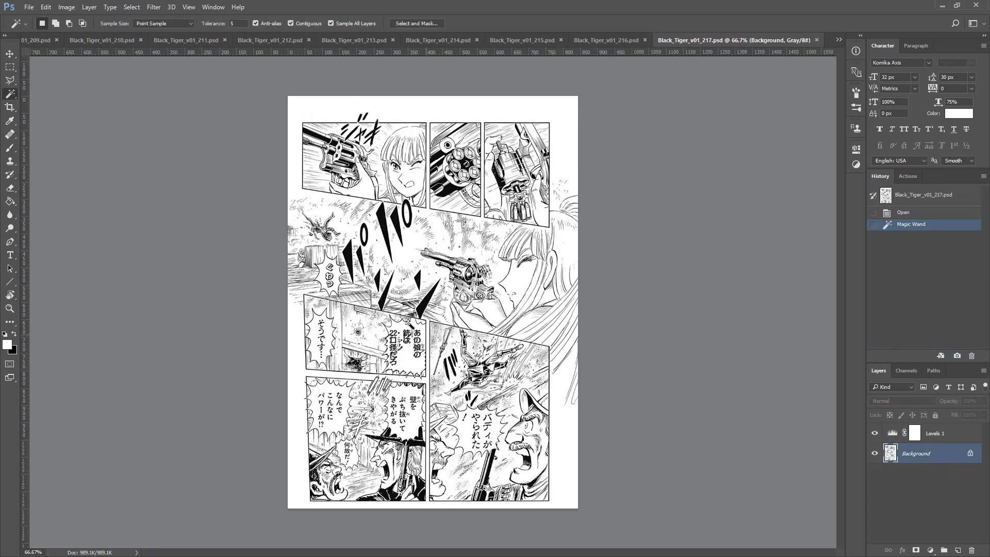
key("ctrl+z")
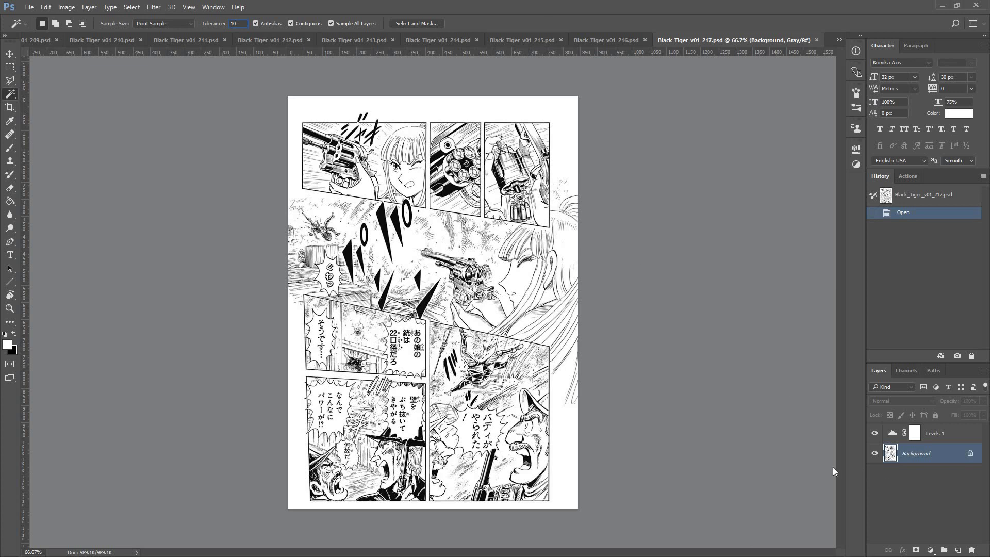
- Select page 217's seven text bubbles with the Magic Wand and run the Make bubble mask action
left_click(330, 286)
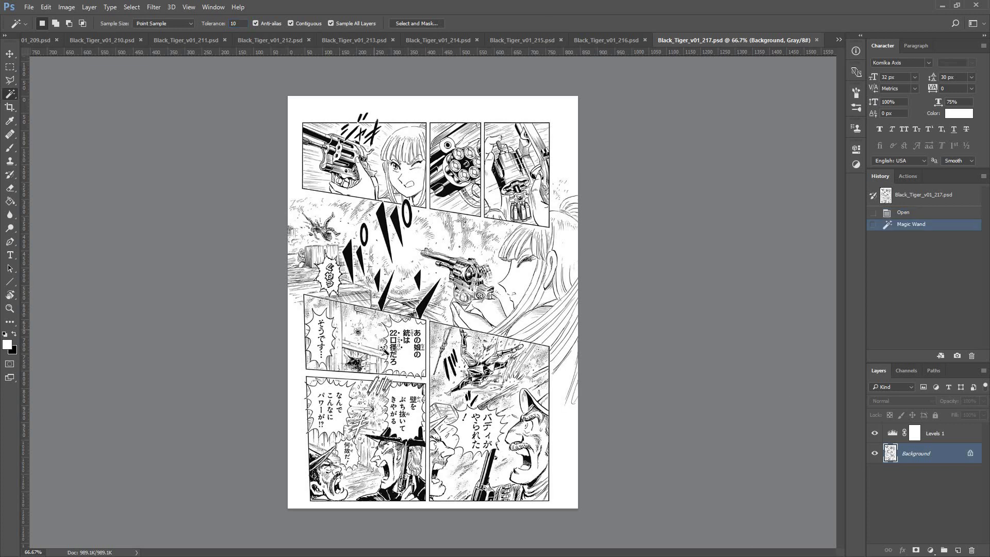
left_click(408, 361, "shift")
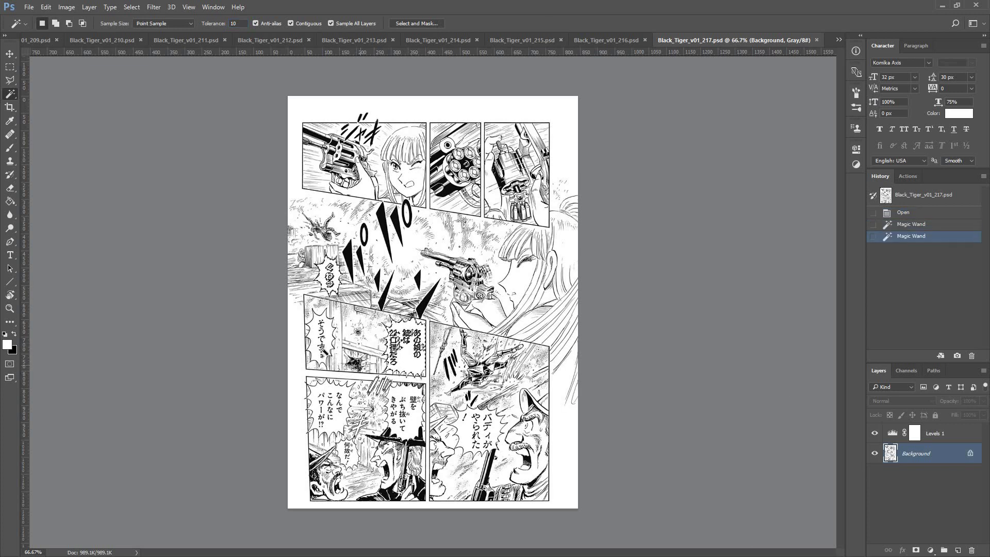
left_click(330, 355, "shift")
left_click(330, 407, "shift")
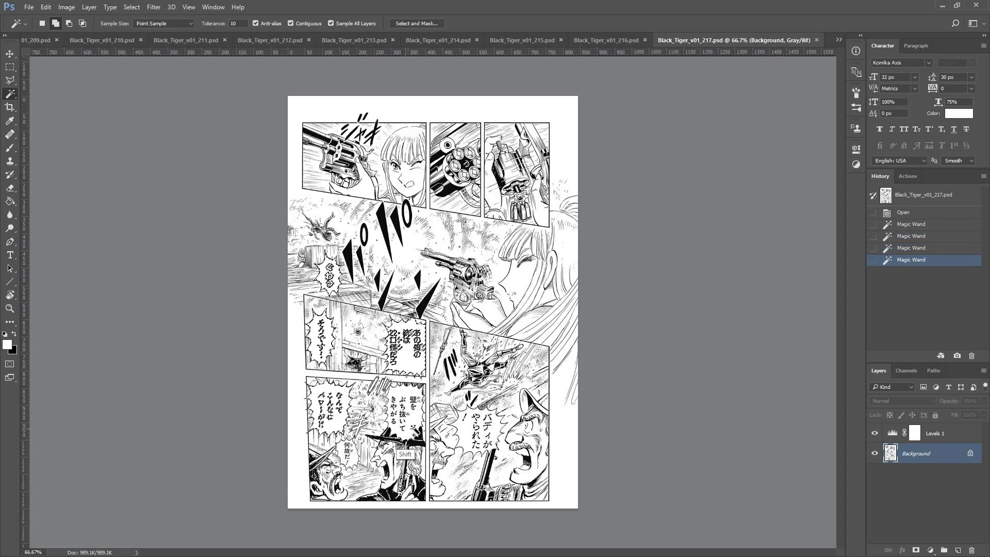
left_click(410, 430, "shift")
left_click(347, 461, "shift")
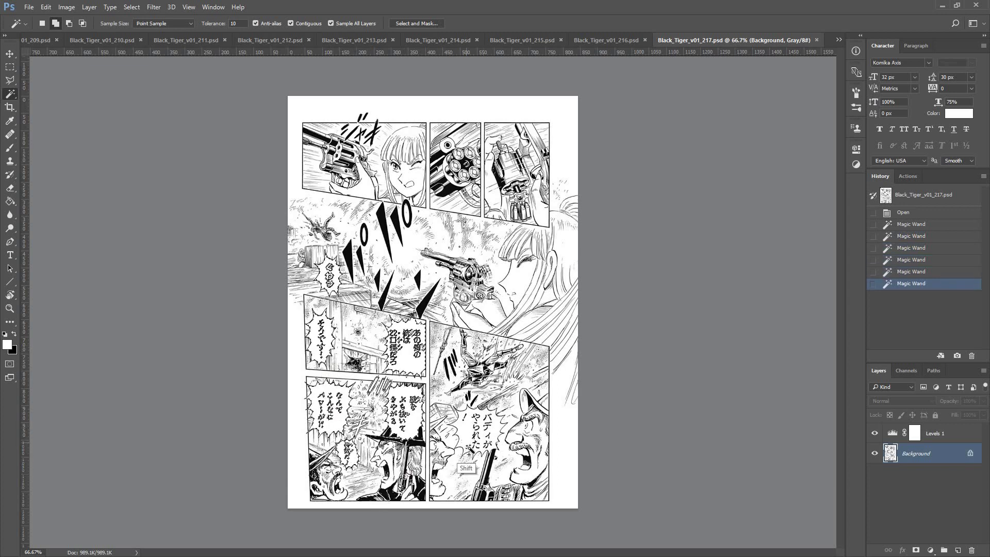
left_click(472, 460, "shift")
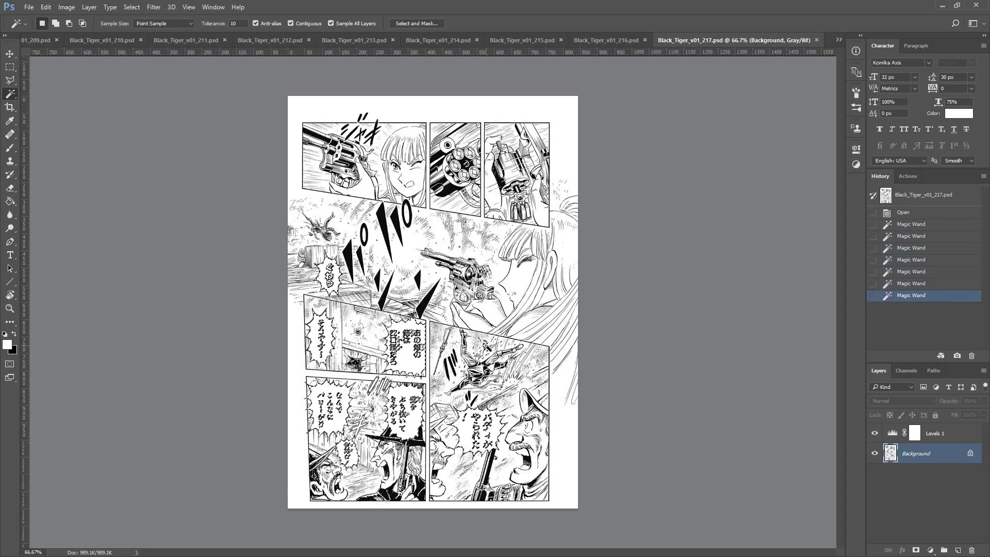
key("F2")
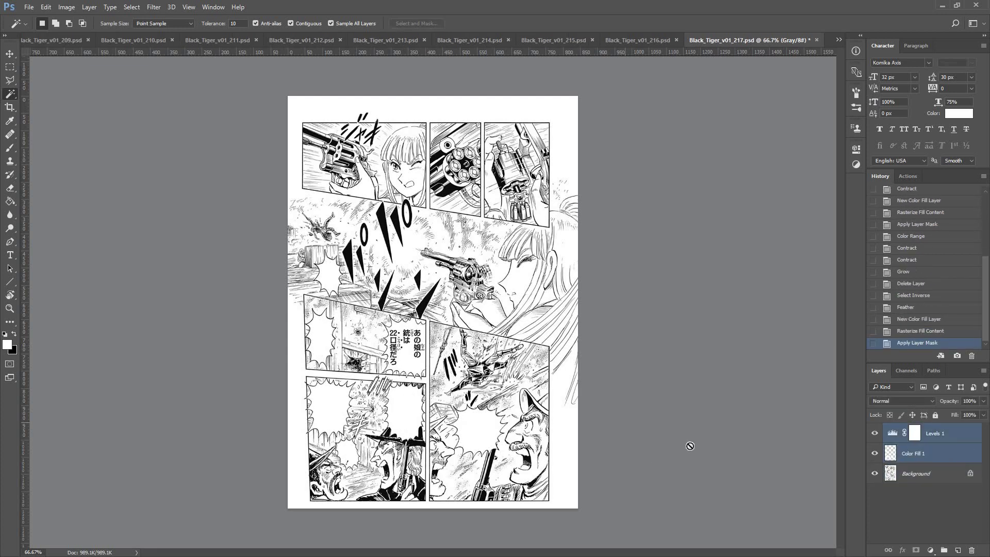
- Paint white over the leftover あの娘の銃は22口径だろ text in page 217's third-row bubble on the Color Fill 1 layer
left_click(905, 462)
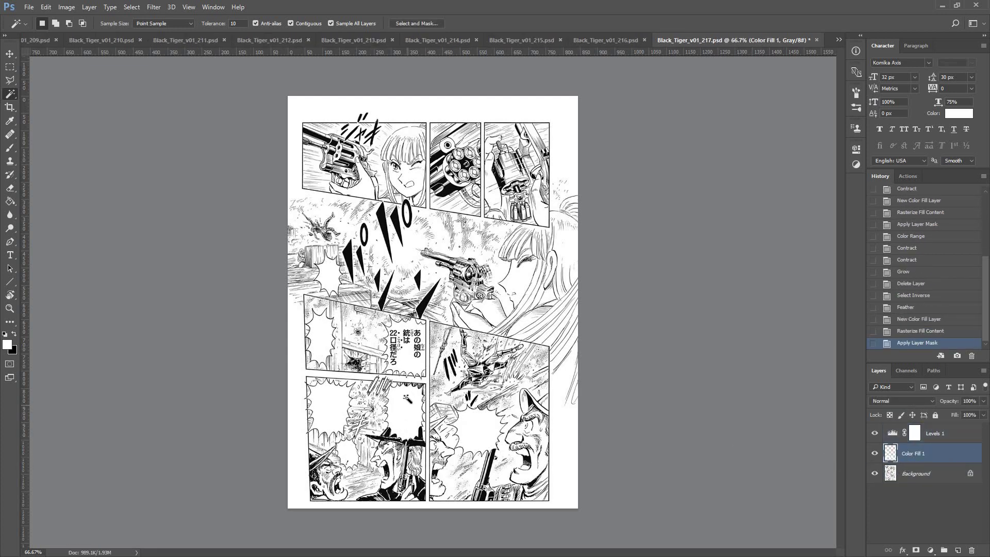
key("b")
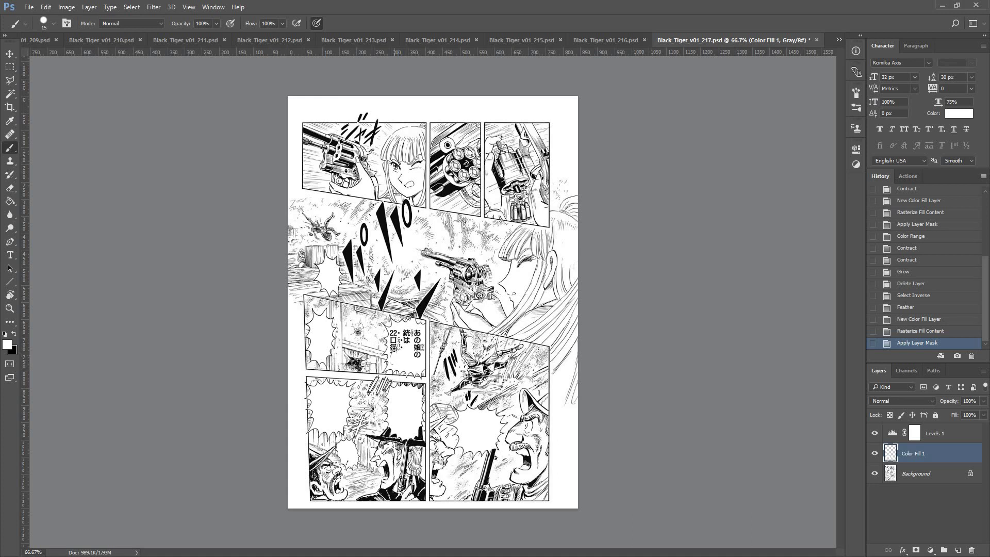
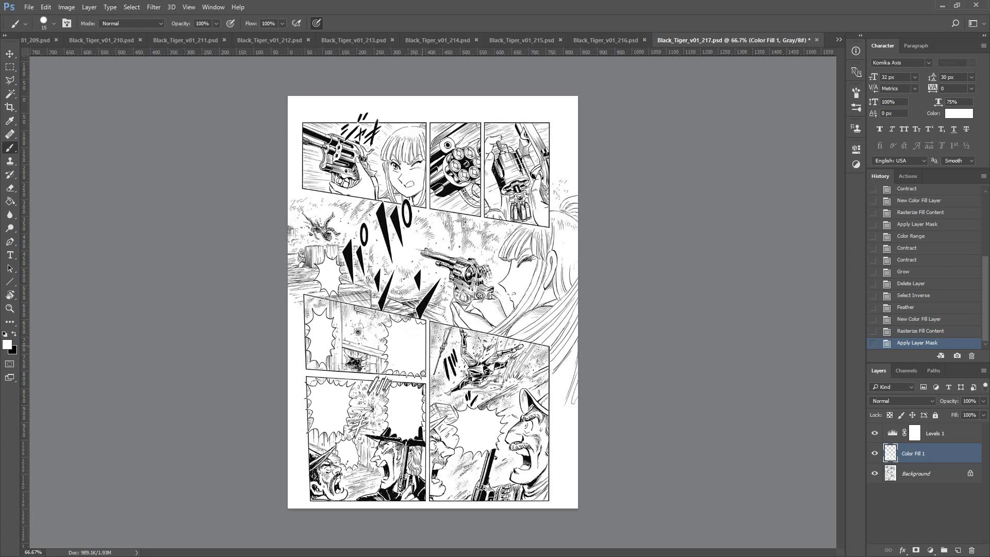
left_click_drag(422, 373, 439, 423)
- Group page 217's Levels 1 and Color Fill 1 layers and save the file
left_click(930, 457, "shift")
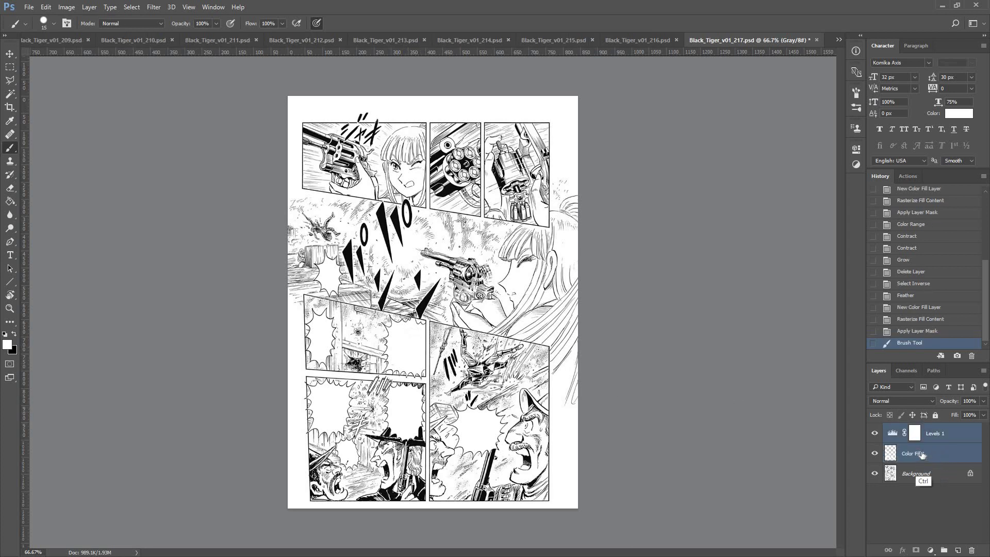
key("ctrl+g")
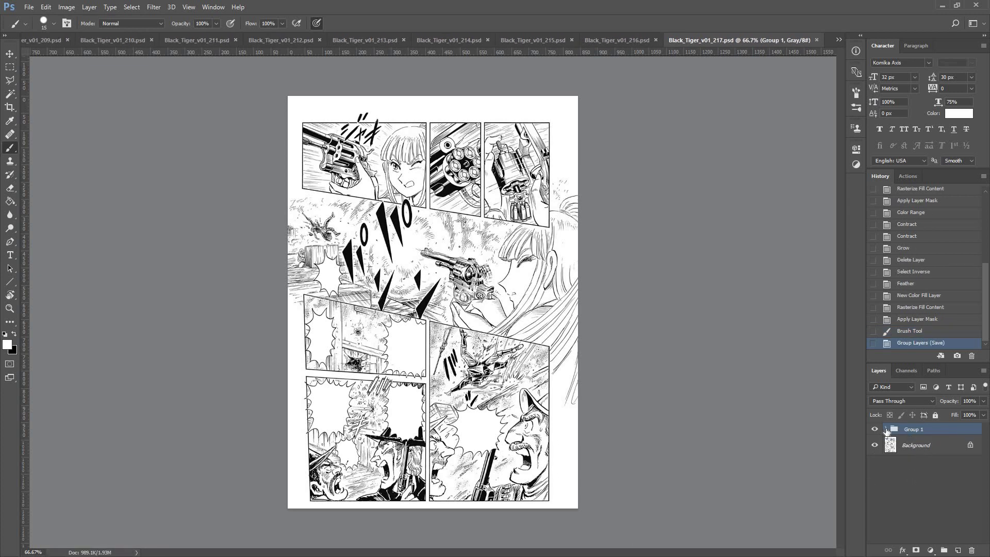
- Touch up the small lower bubble on page 217's grouped Color Fill 1 layer with white, and save and close the PSD
left_click(886, 429)
left_click(921, 465)
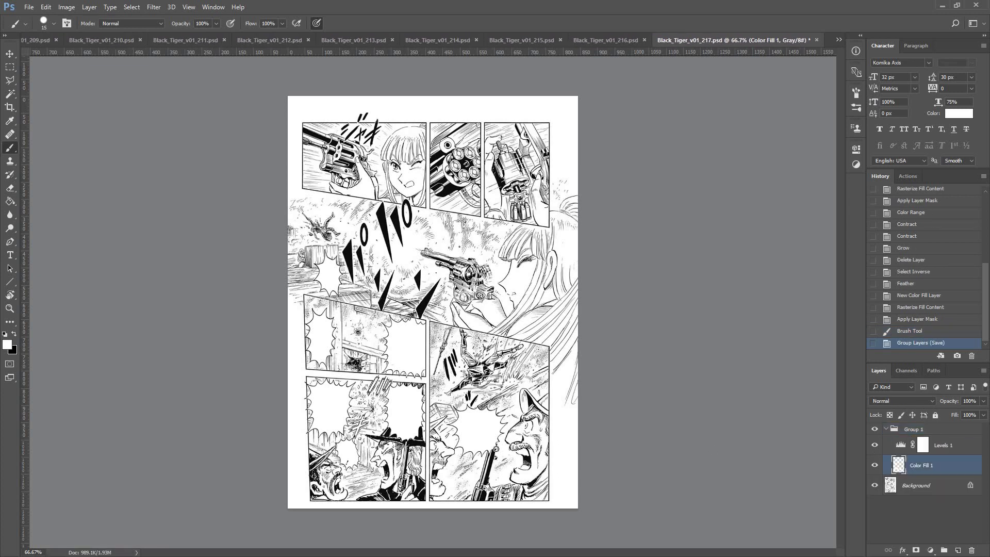
left_click(357, 458)
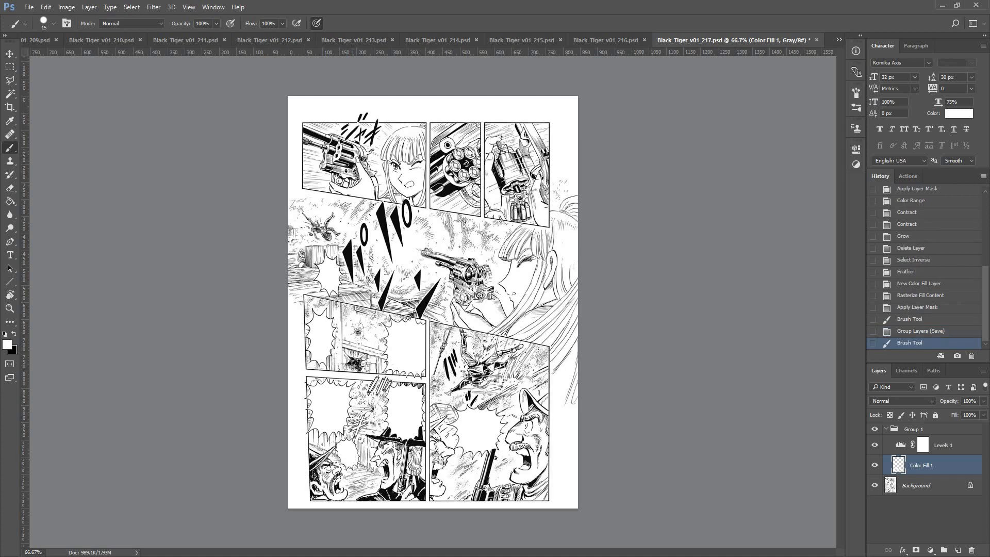
left_click(886, 430)
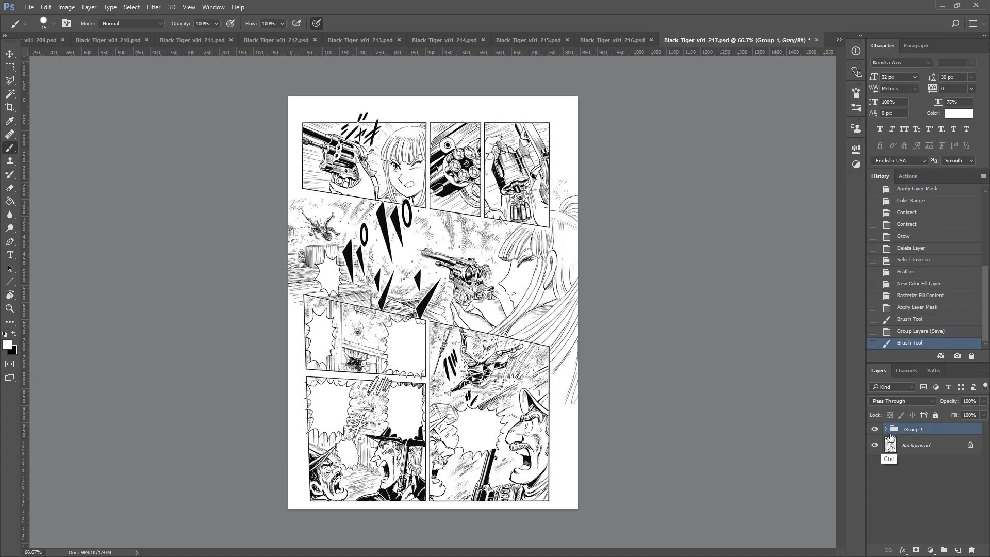
key("ctrl+w")
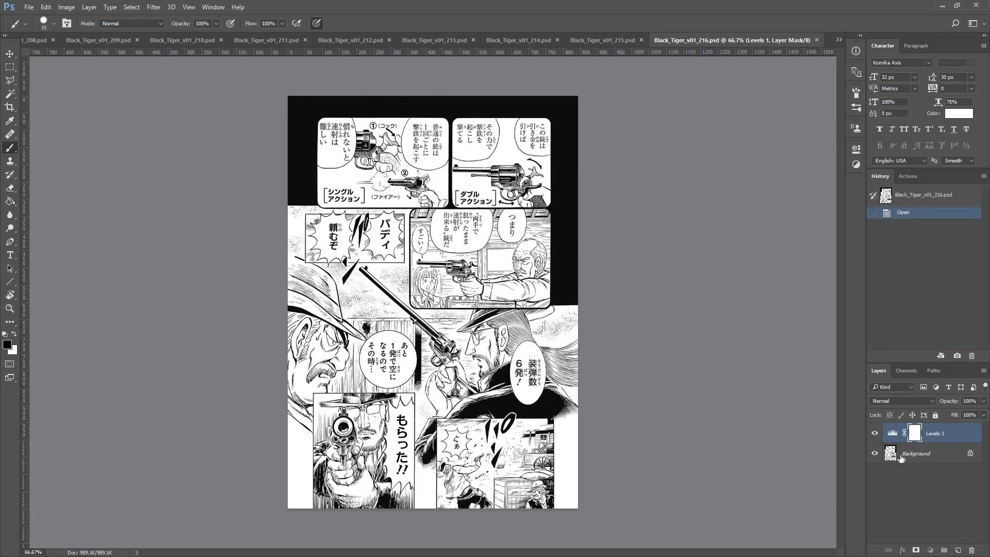
- Select the four speech bubbles in page 216's black-bordered top panels with the Magic Wand on the Background layer
left_click(901, 459)
key("w")
key("x")
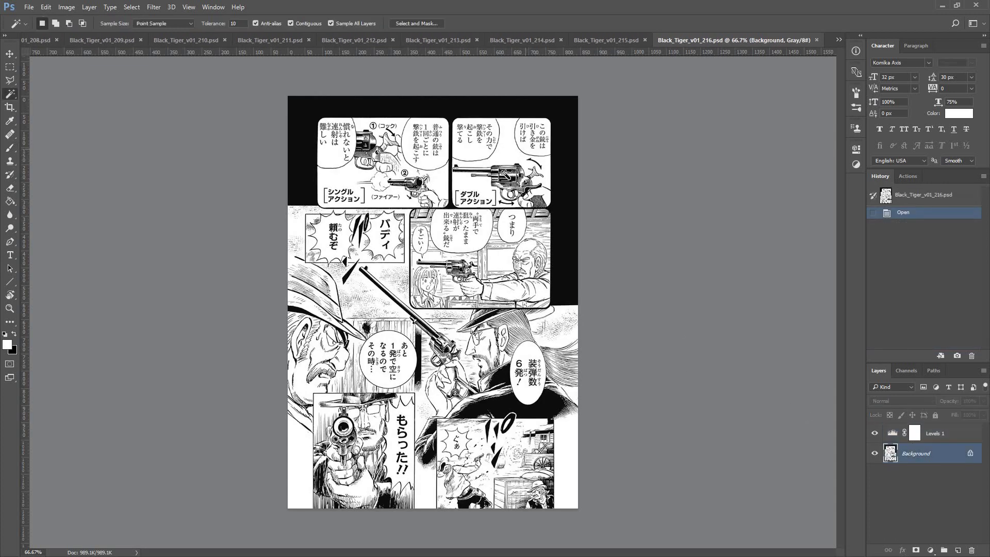
left_click(532, 150)
left_click(477, 137, "shift")
left_click(427, 144, "shift")
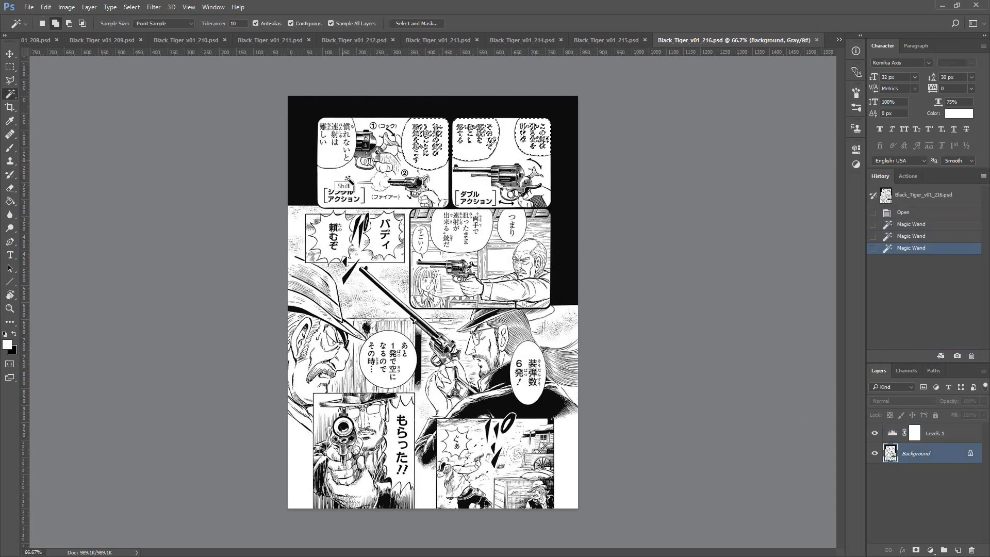
left_click(338, 149, "shift")
- Add the three bubbles in page 216's old-man panel and the バディ bubble to the Magic Wand selection
left_click(463, 231, "shift")
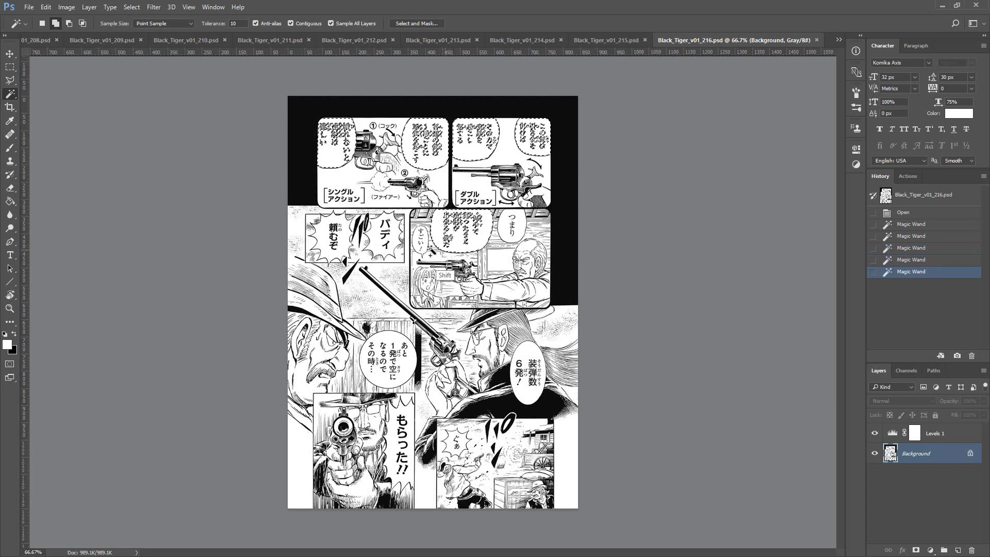
left_click(509, 233, "shift")
left_click(420, 242, "shift")
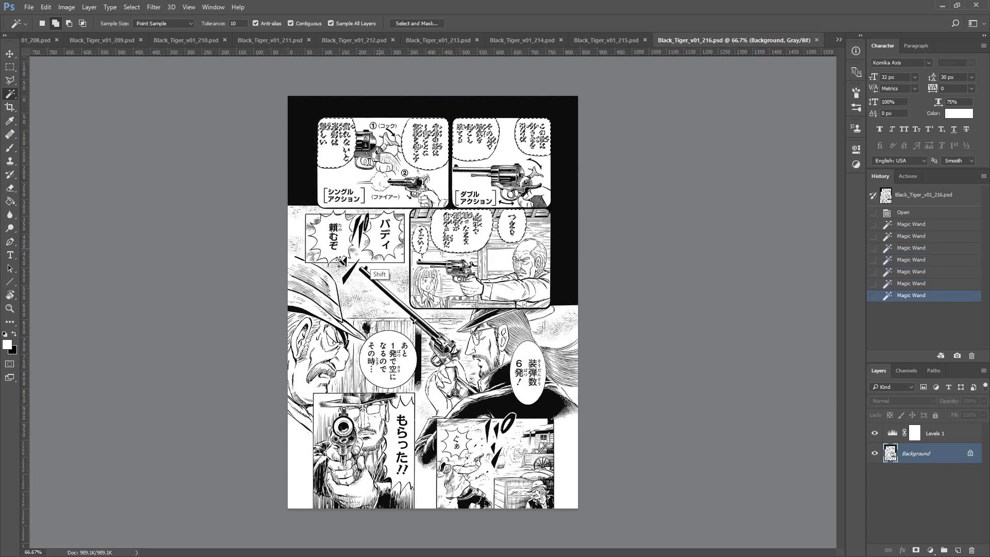
left_click(380, 247, "shift")
left_click(342, 249, "shift")
key("ctrl+z")
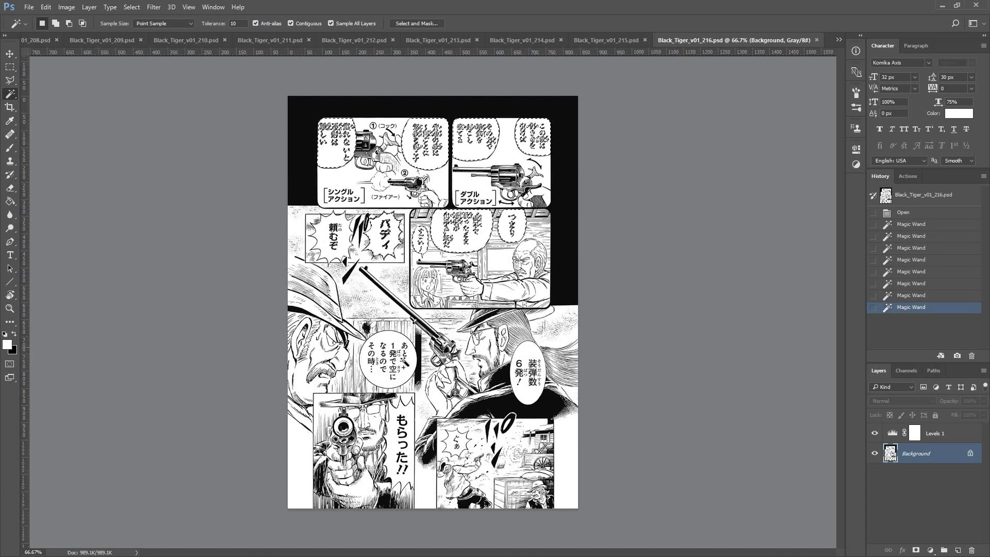
- Add the two oval bubbles, the もらった!! text area and the ぐあ bubble in page 216's lower half to the selection
left_click(402, 372, "shift")
left_click(525, 389, "shift")
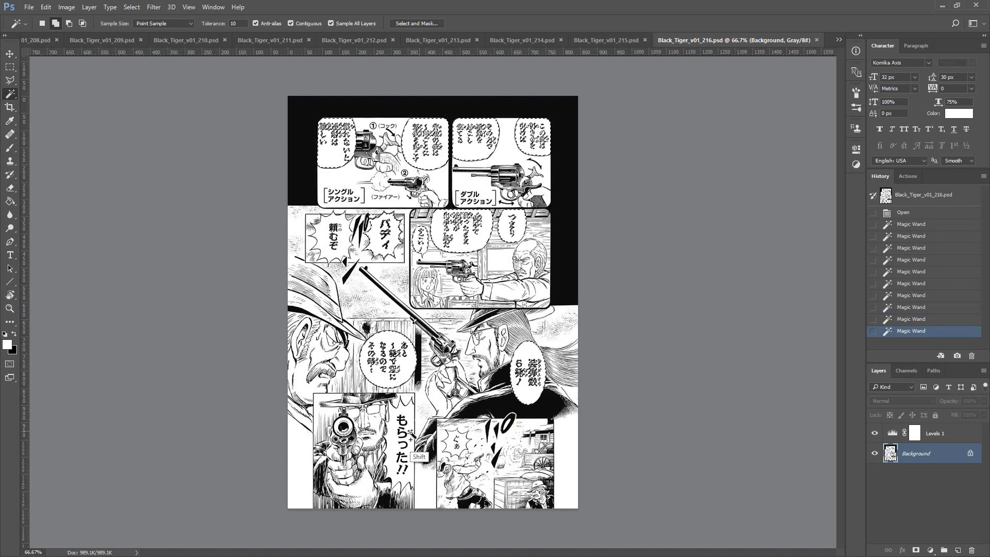
left_click(407, 434, "shift")
left_click(447, 447, "shift")
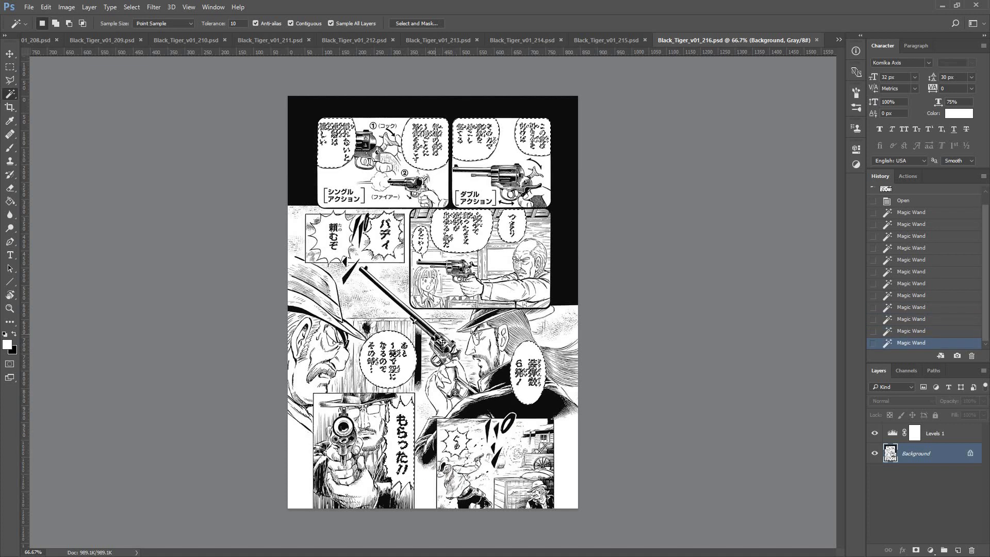
- Add the 頼むぞ text to page 216's selection by outlining it with the Polygonal Lasso
key("ctrl+plus")
key("l")
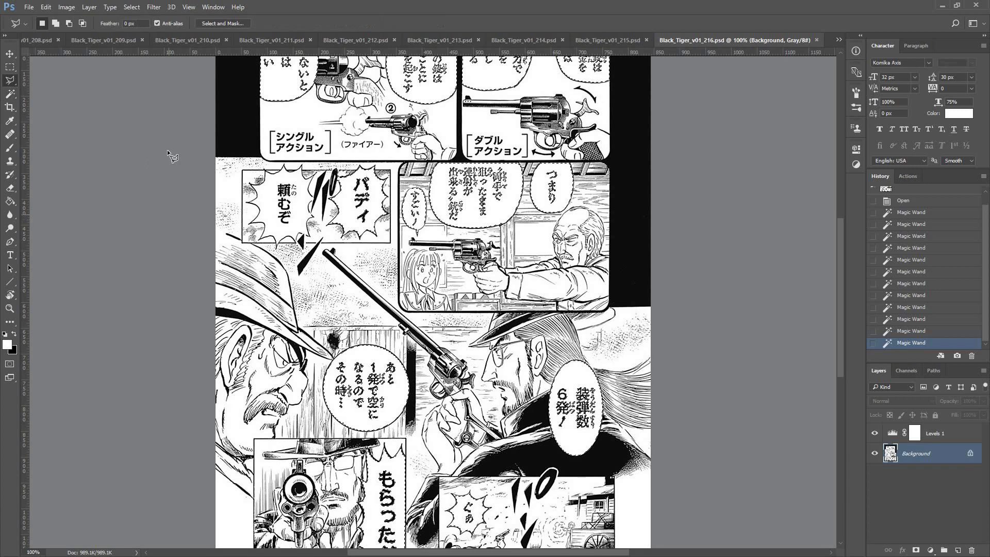
left_click(286, 174, "shift")
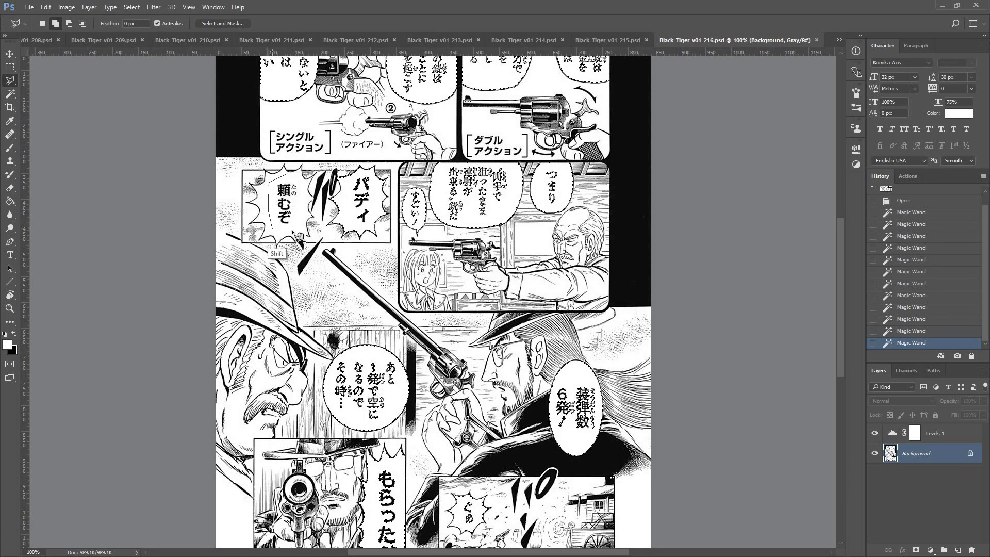
left_click(304, 216)
left_click(300, 187)
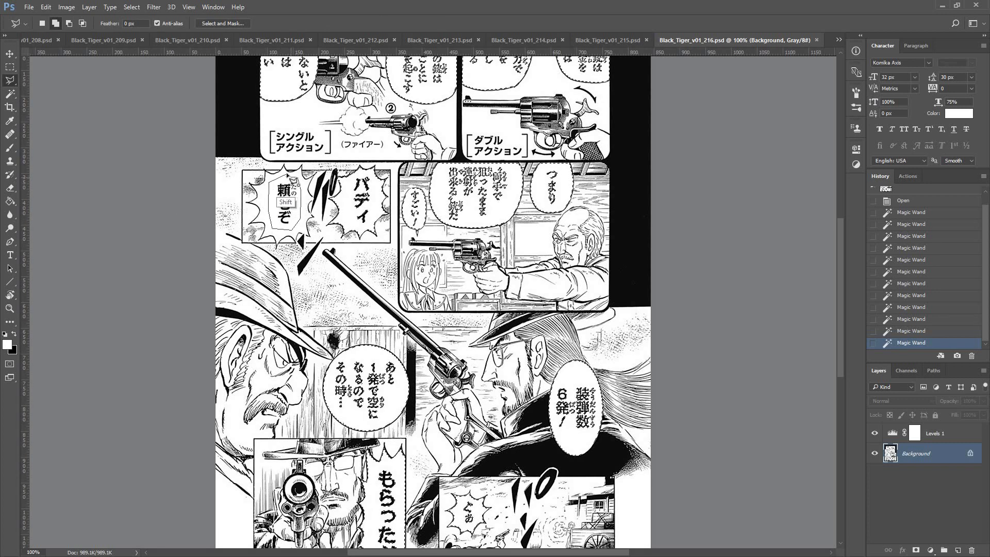
left_click(286, 174)
- Add the left part of page 216's シングルアクション caption to the selection by outlining it with the Polygonal Lasso, inside its brackets
left_click_drag(301, 150, 295, 246)
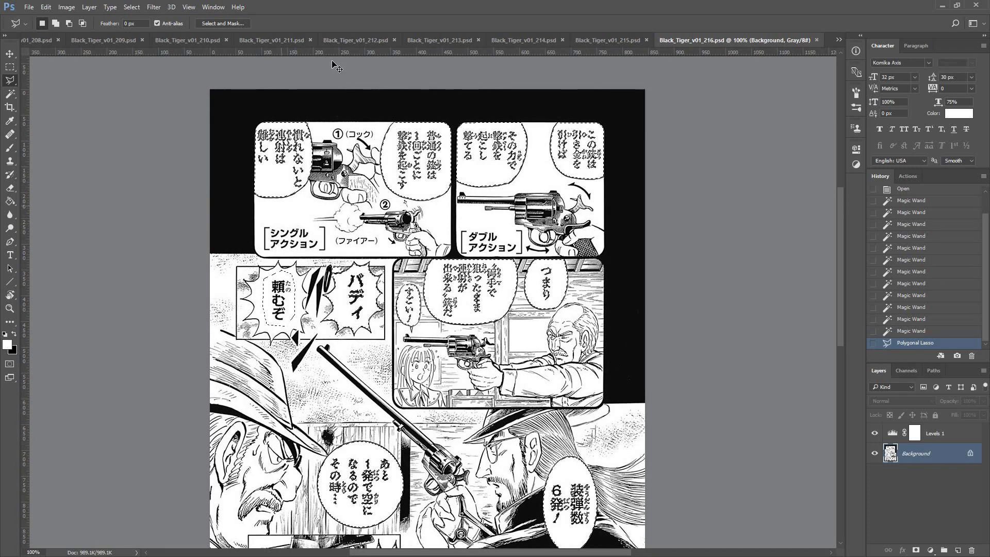
key("ctrl+plus")
scroll(143, 263, "up", 3)
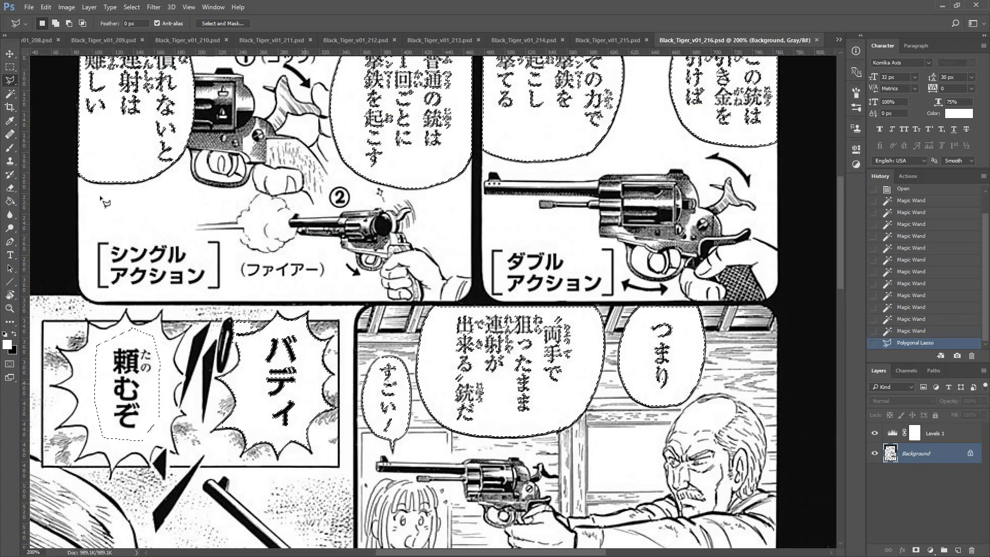
key("shift")
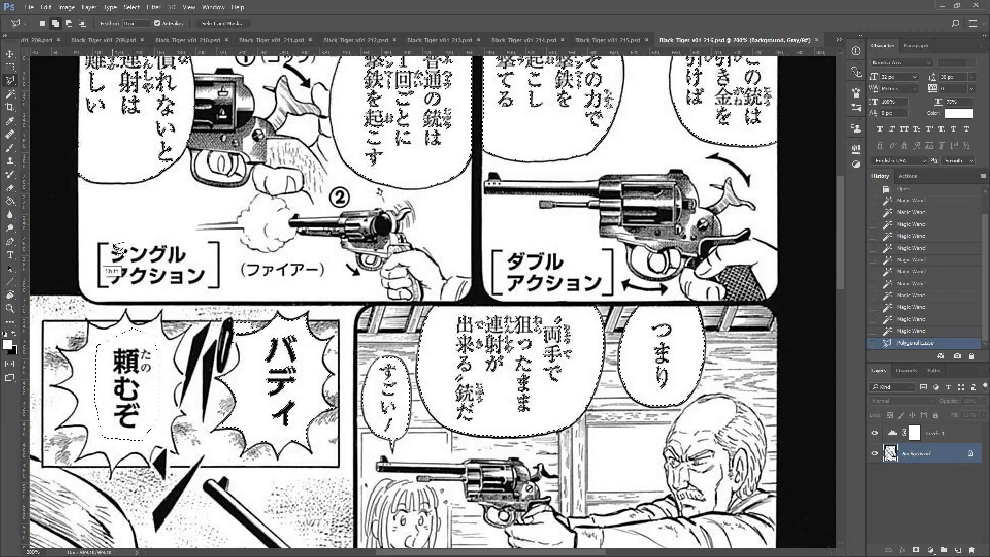
left_click(107, 249, "shift")
left_click(105, 279, "shift")
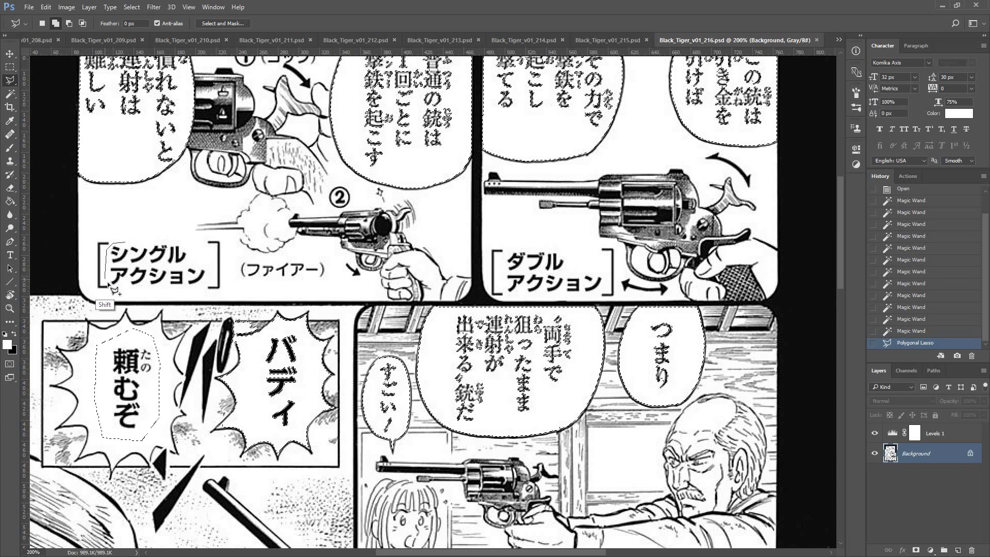
left_click(165, 292)
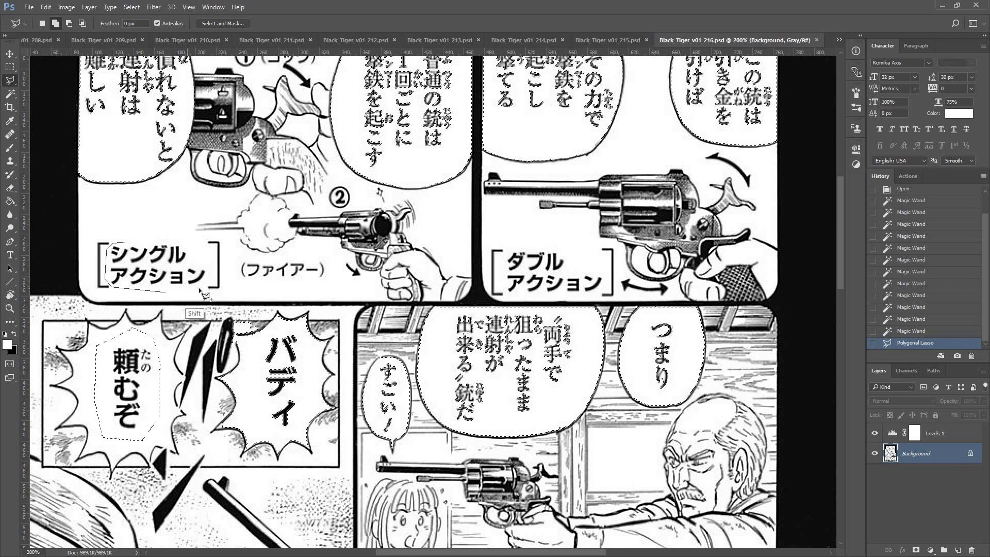
left_click(200, 290)
left_click(124, 243, "shift")
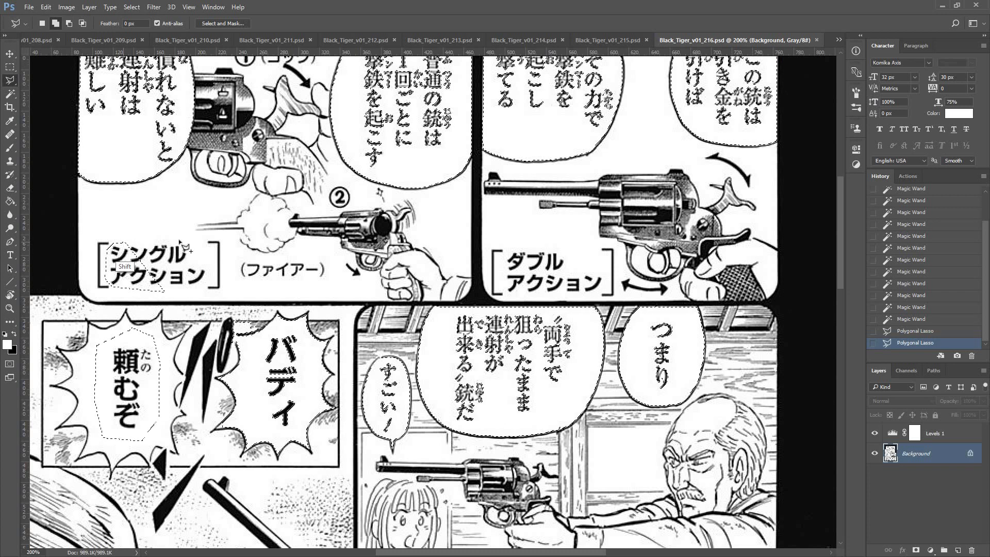
- Extend the selection over the rest of the シングルアクション caption with a second Polygonal Lasso outline, keeping its brackets out
left_click(202, 246)
left_click(214, 262)
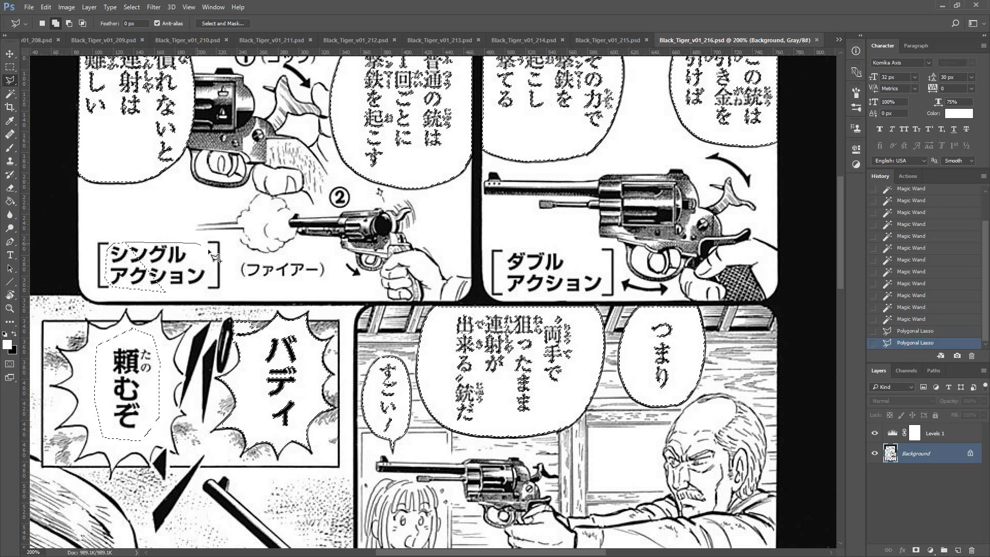
left_click(206, 284)
left_click(191, 292)
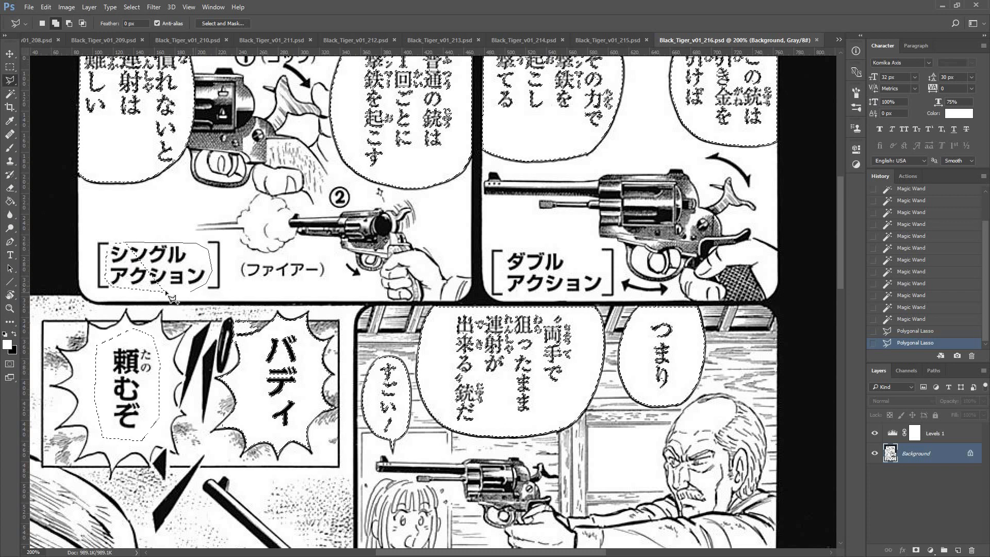
left_click(126, 284)
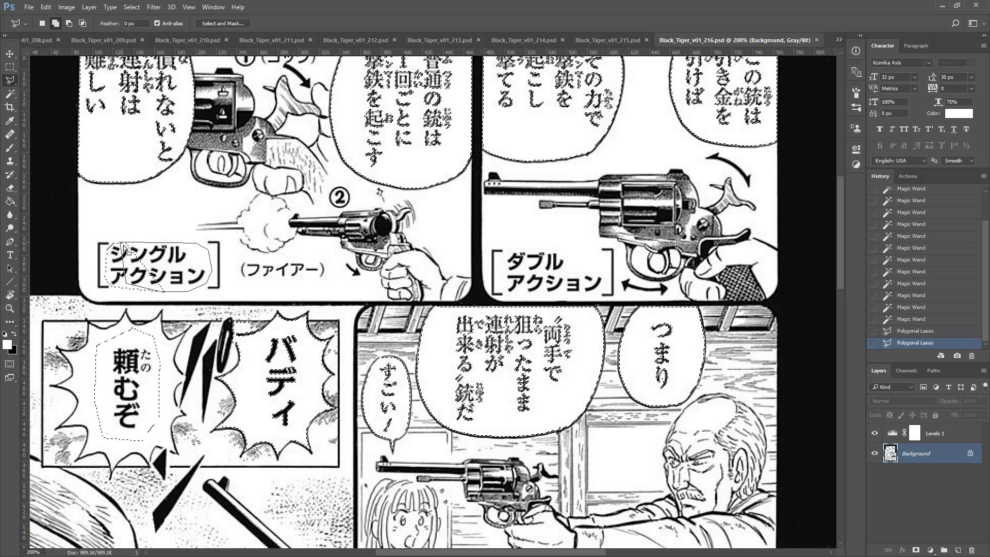
left_click(124, 247)
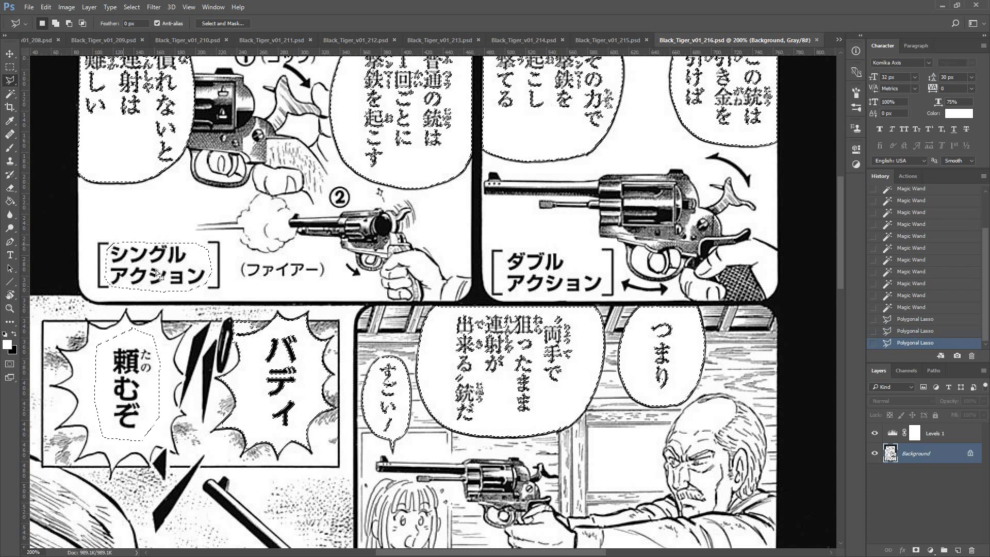
- Add the small (ファイアー) and (コック) captions in the first panel to the selection with Polygonal Lasso outlines
left_click(236, 261)
left_click(241, 284)
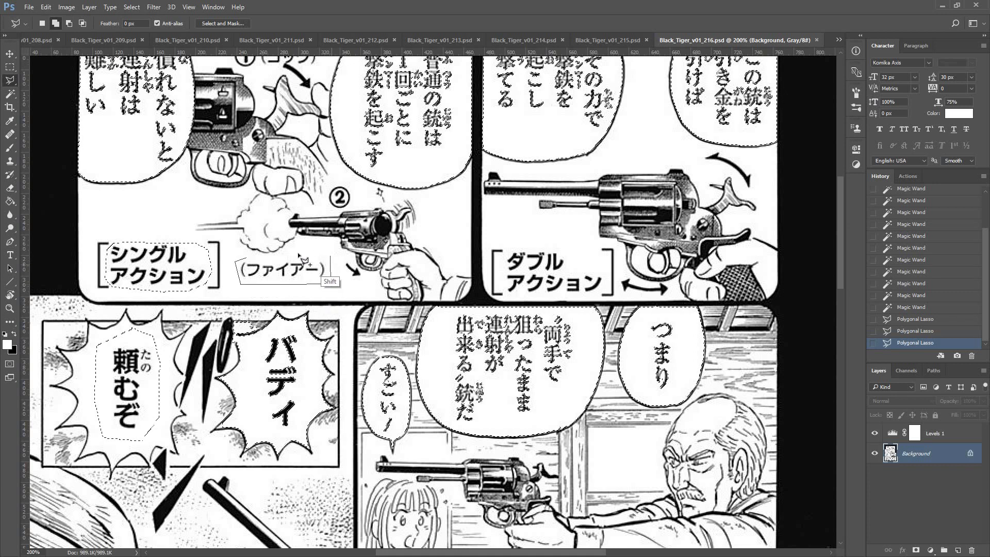
left_click(237, 261)
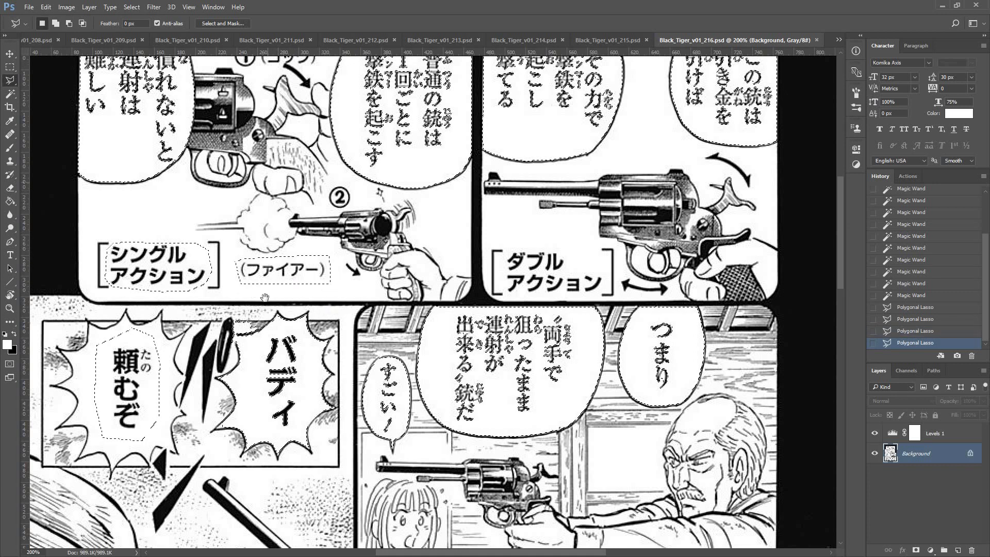
scroll(261, 183, "up", 5)
left_click(259, 173, "shift")
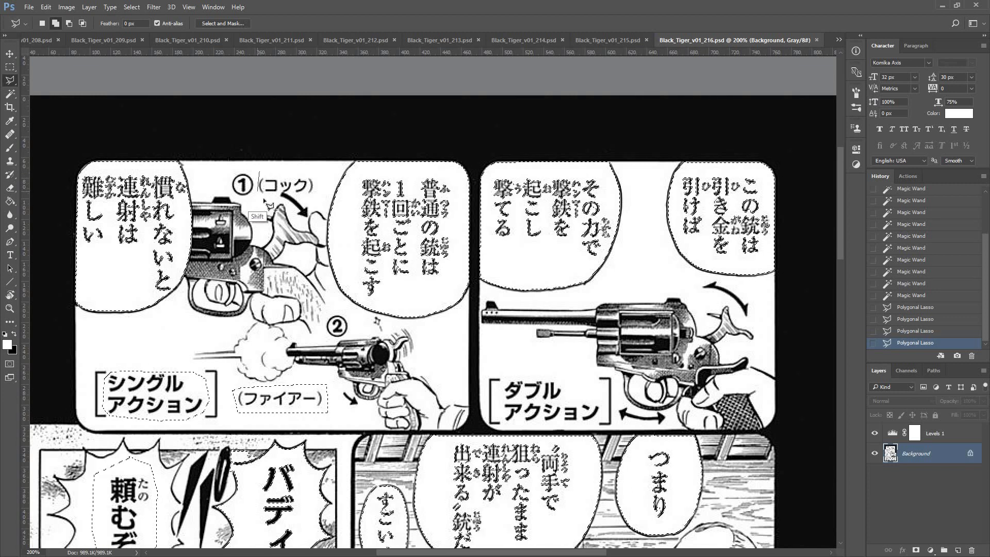
left_click(258, 196, "shift")
left_click(281, 192, "shift")
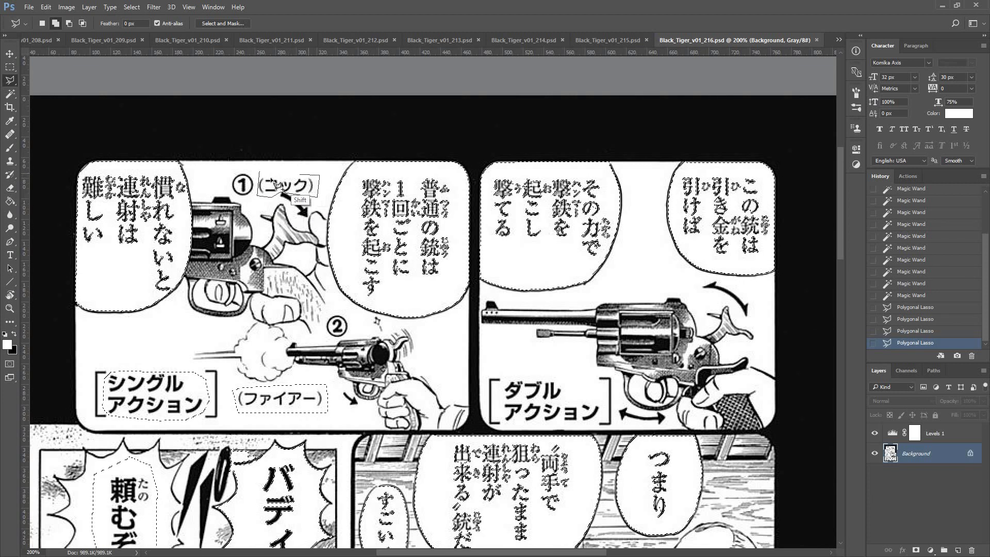
left_click(260, 175, "shift")
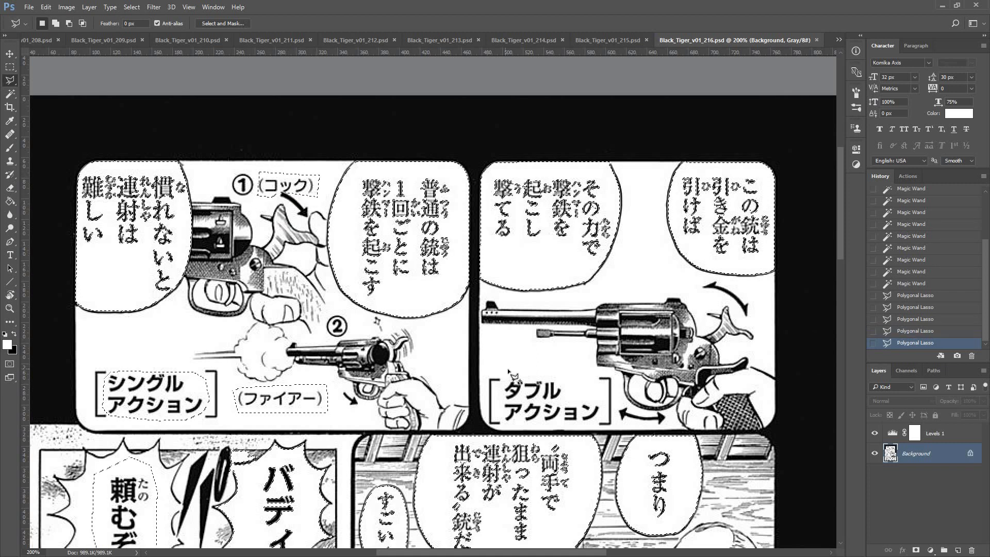
- Add the ダブルアクション caption inside its brackets to the selection, and run the text-cleaning action on everything selected
left_click(504, 385, "shift")
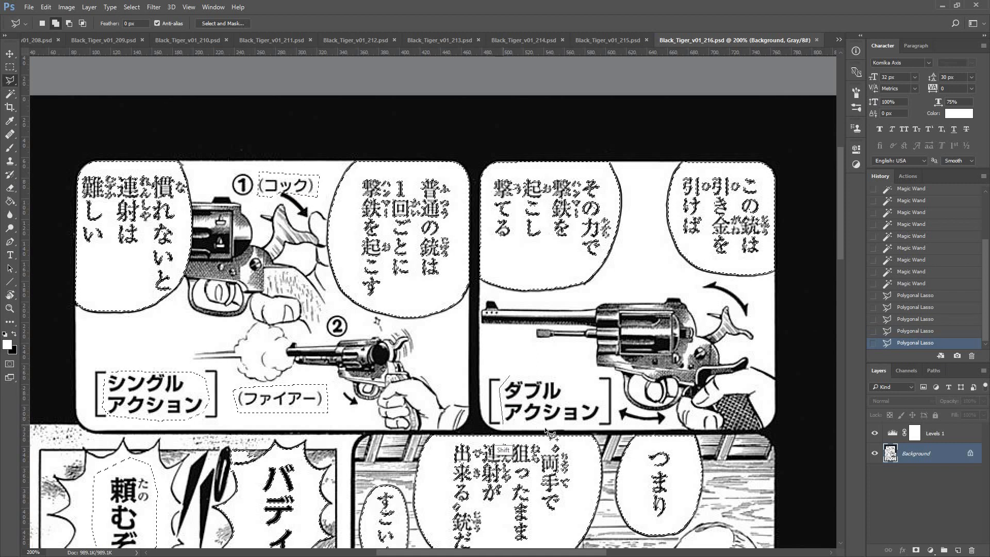
left_click(602, 404)
left_click(565, 369)
left_click(510, 375)
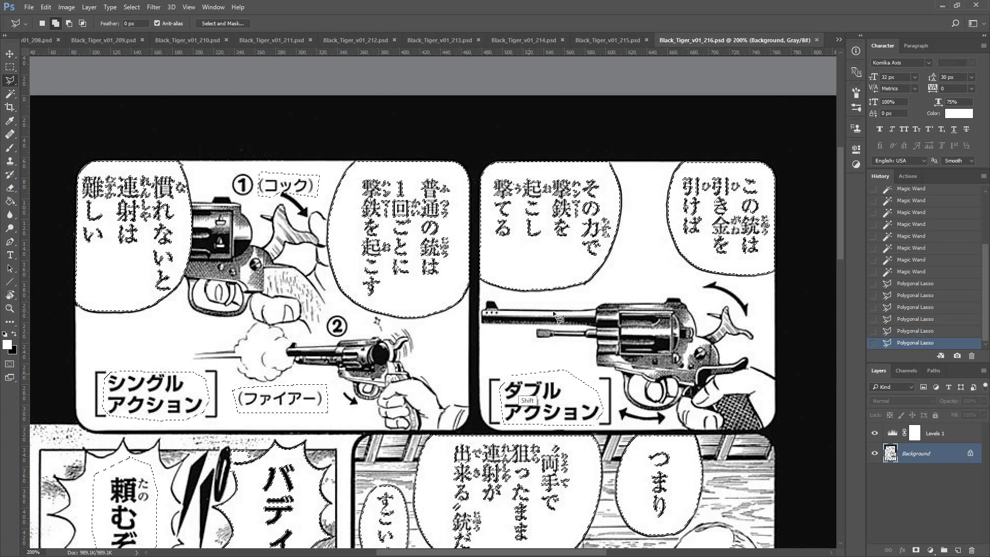
key("F2")
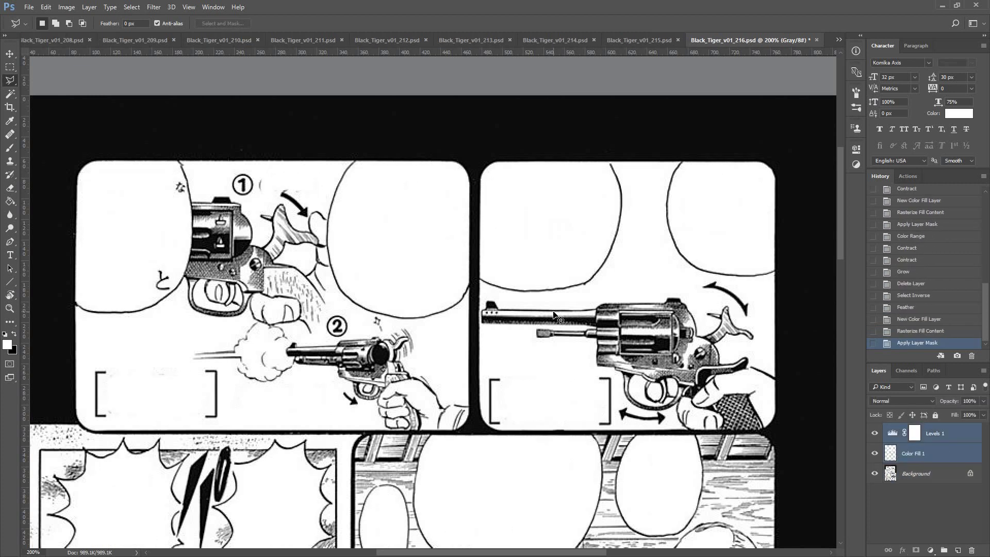
- Brush white on the Color Fill 1 layer over the leftover な and と characters and the stray marks in page 216's first panel
key("ctrl+minus")
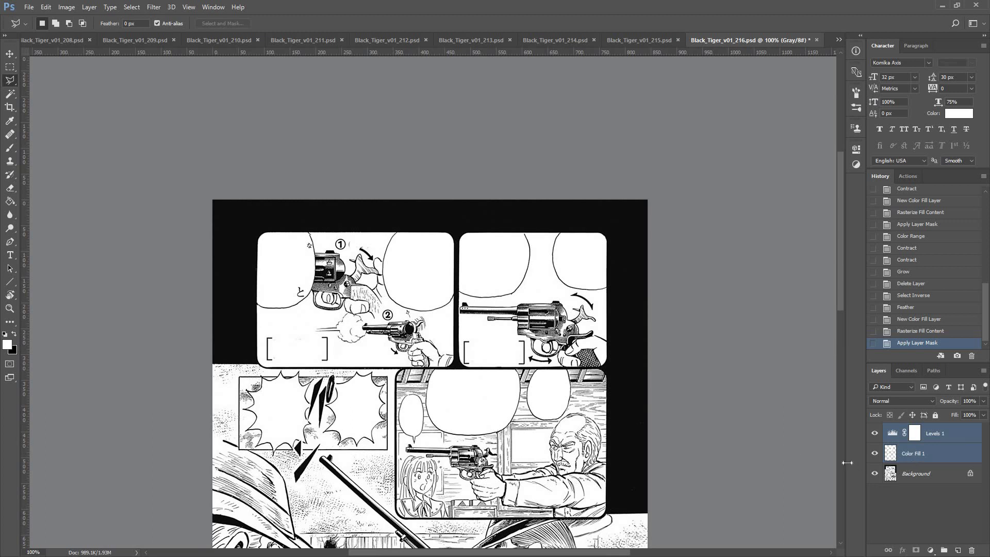
left_click(918, 453)
key("b")
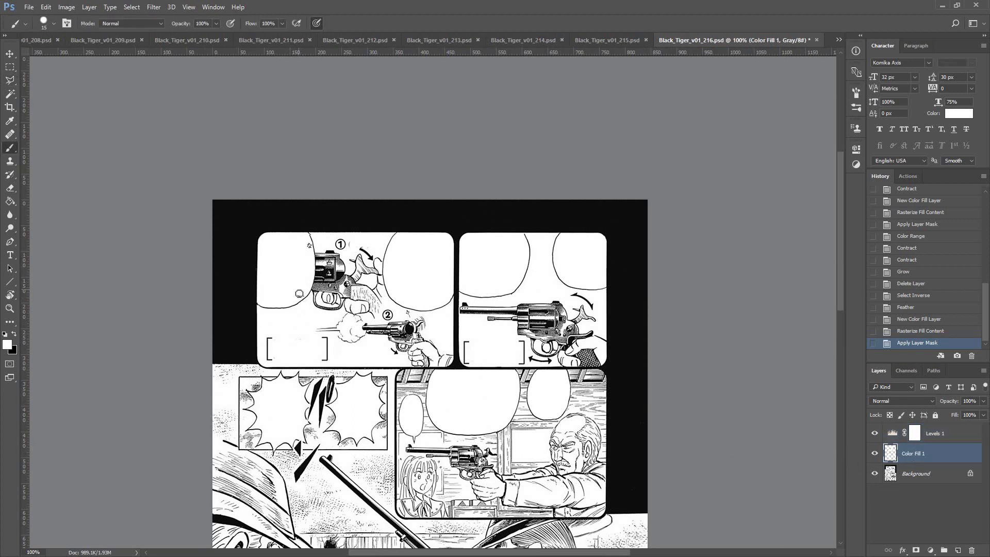
left_click(306, 249)
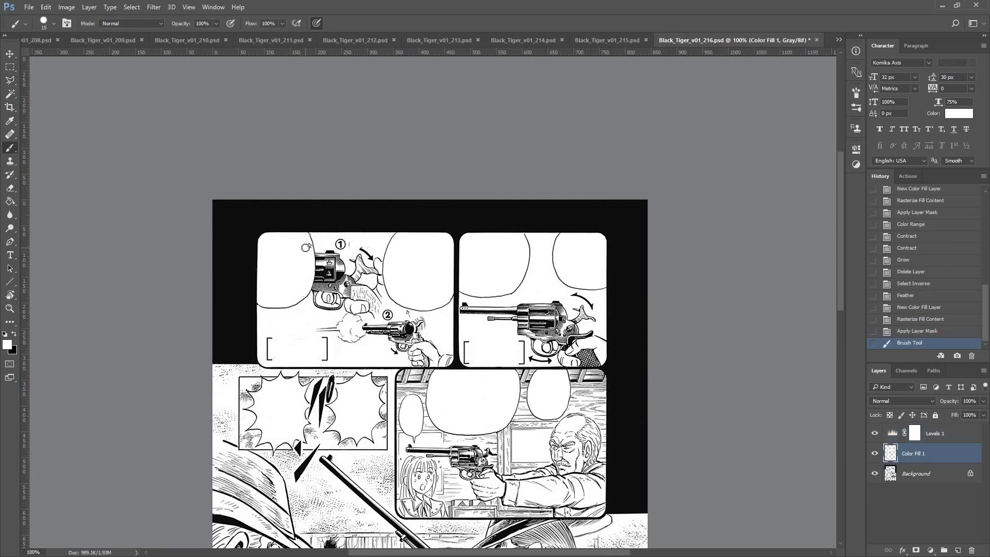
left_click(353, 245)
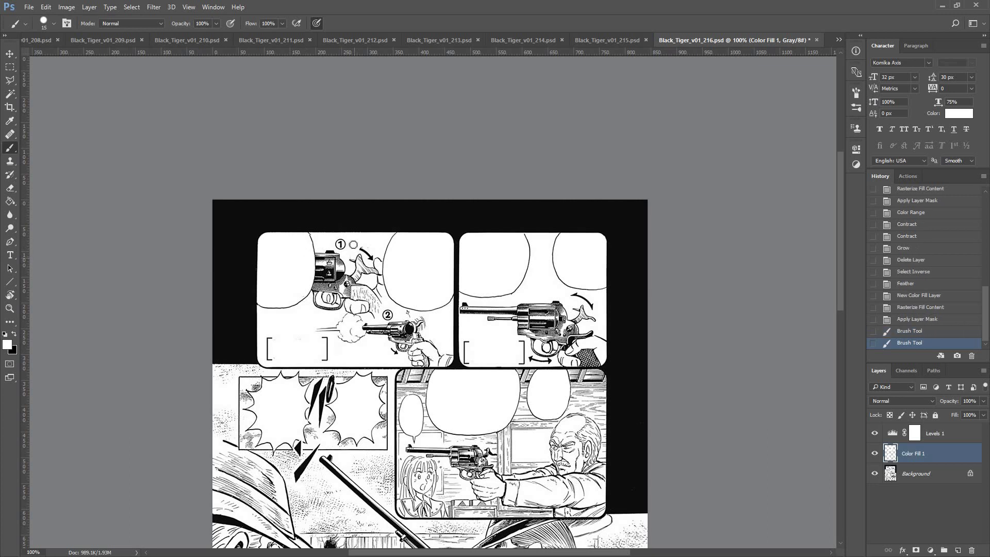
left_click(367, 294)
left_click_drag(339, 462, 412, 176)
key("ctrl+minus")
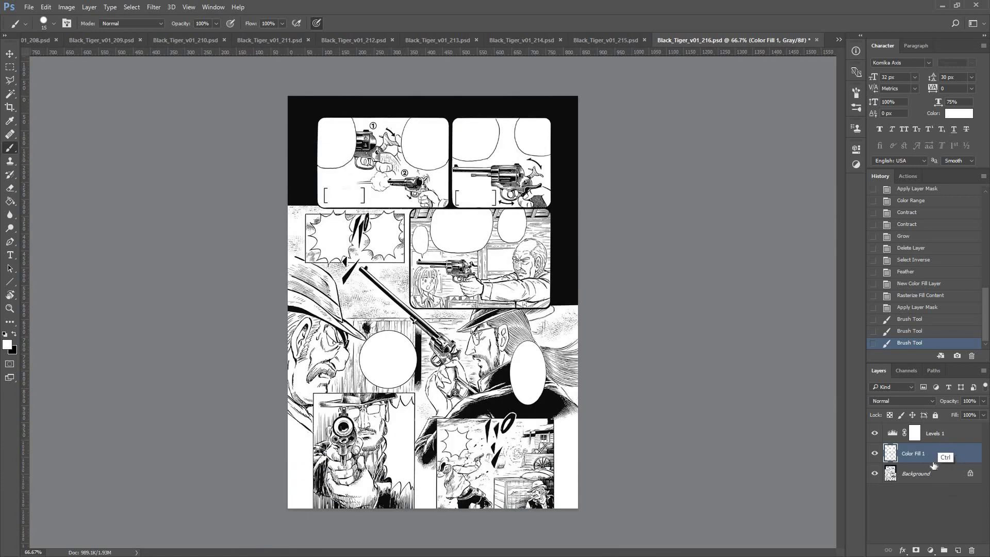
- Group the Levels 1 and Color Fill 1 layers of page 216, and go to page 215
left_click(931, 433, "ctrl")
key("ctrl+g")
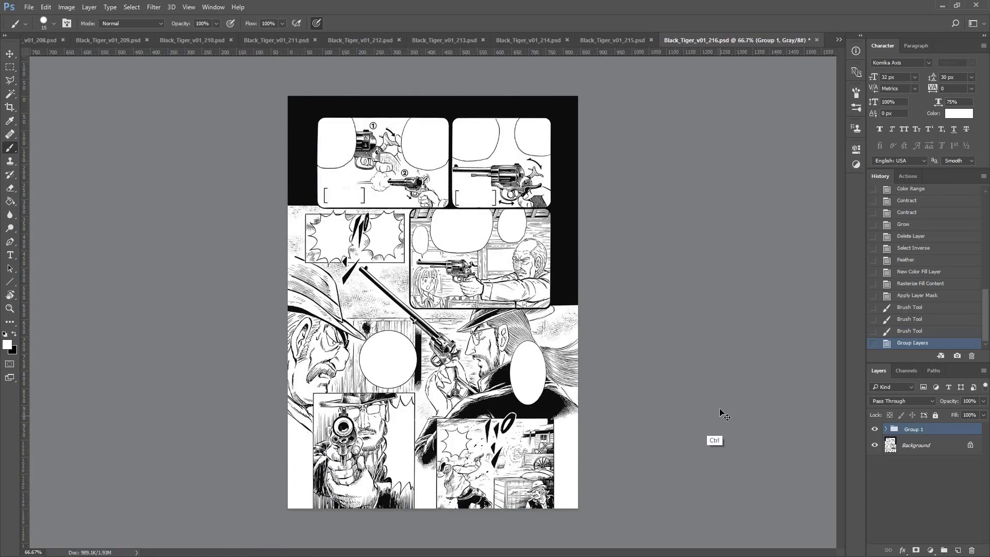
key("ctrl+shift+Tab")
- Select the speech balloon interiors on page 215's Background layer with the Magic Wand and run the recorded text-cleaning action
left_click(915, 453)
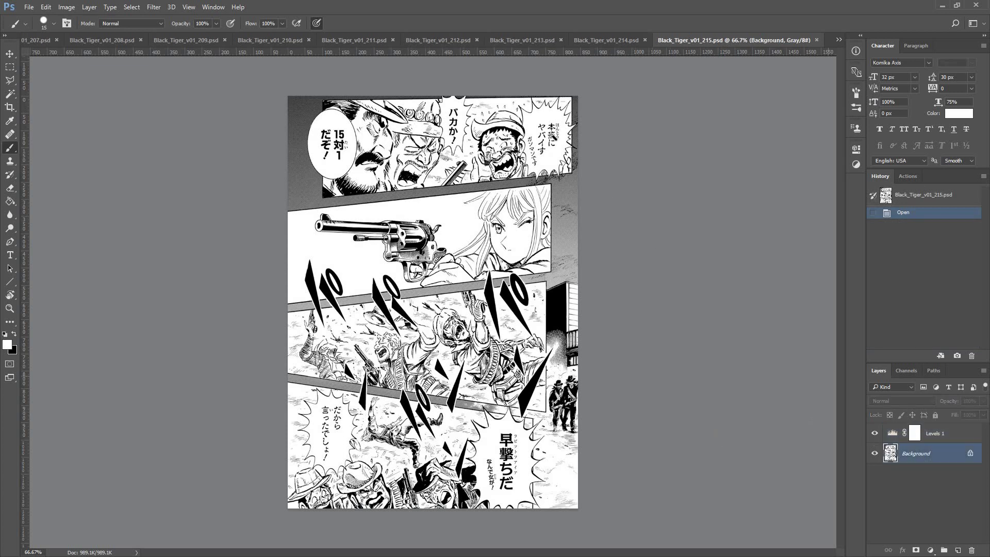
key("w")
key("x")
left_click(548, 163)
left_click(456, 154, "shift")
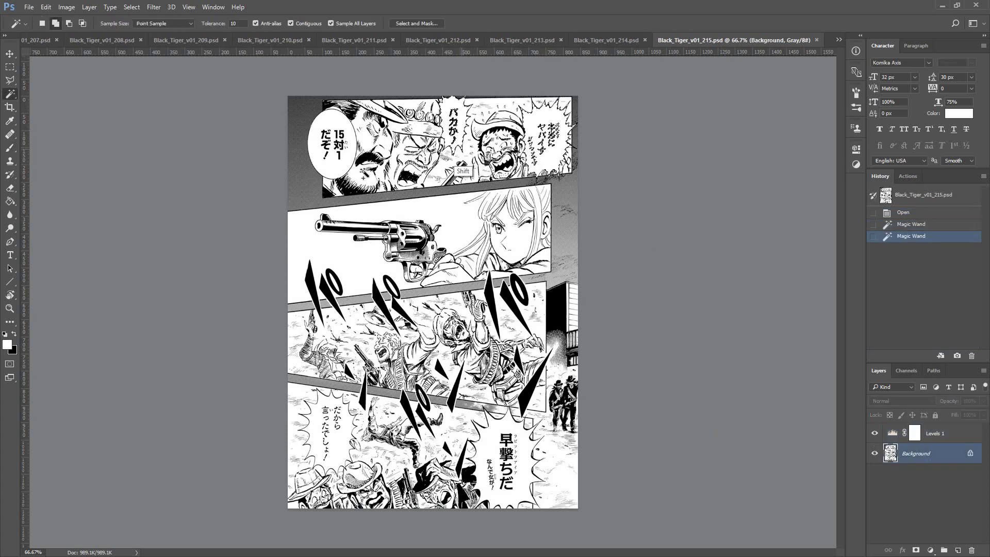
left_click(336, 165, "shift")
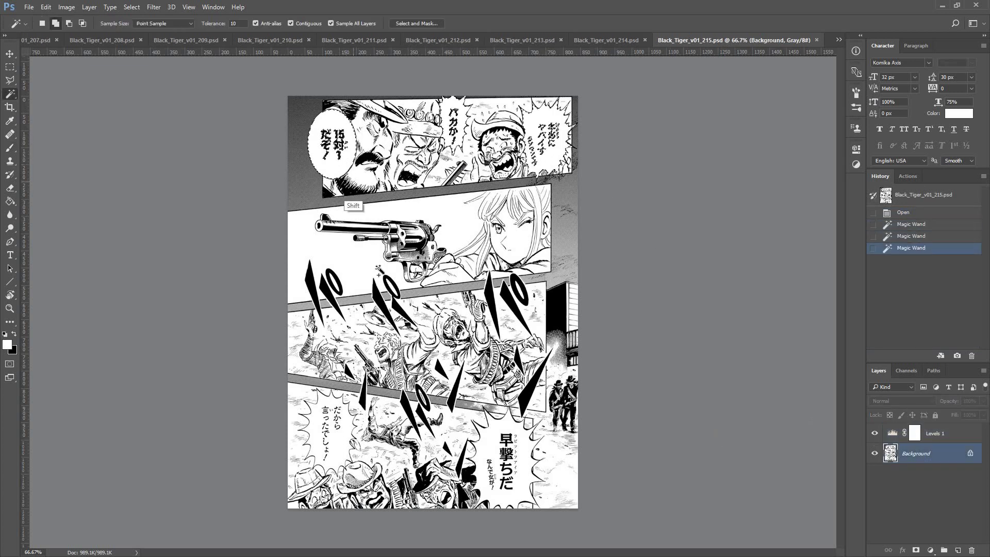
left_click(491, 456, "shift")
left_click(335, 443, "shift")
key("F2")
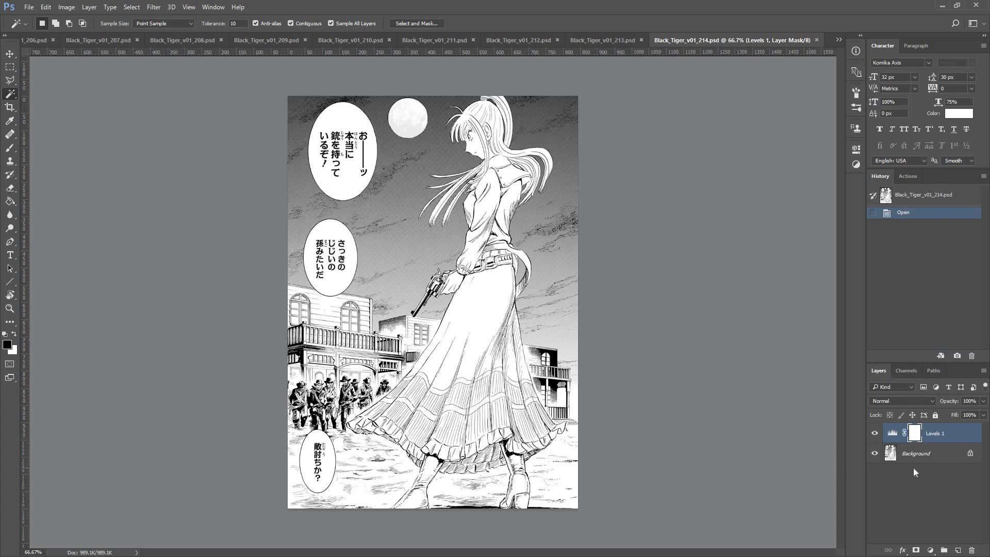
- Select the three oval speech balloons on page 214's Background layer with the Magic Wand and run the text-cleaning action
left_click(891, 460)
left_click(341, 185)
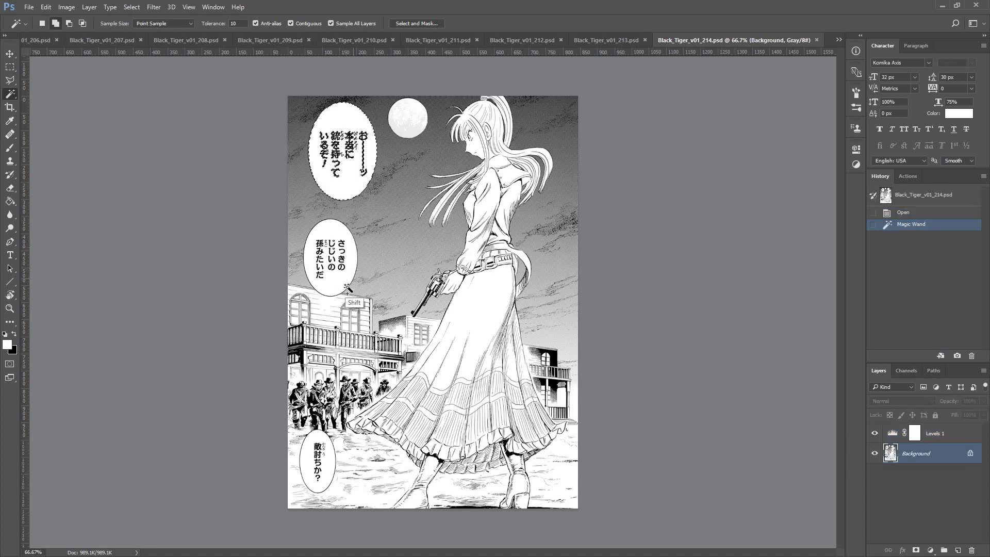
left_click(341, 283, "shift")
left_click(327, 475, "shift")
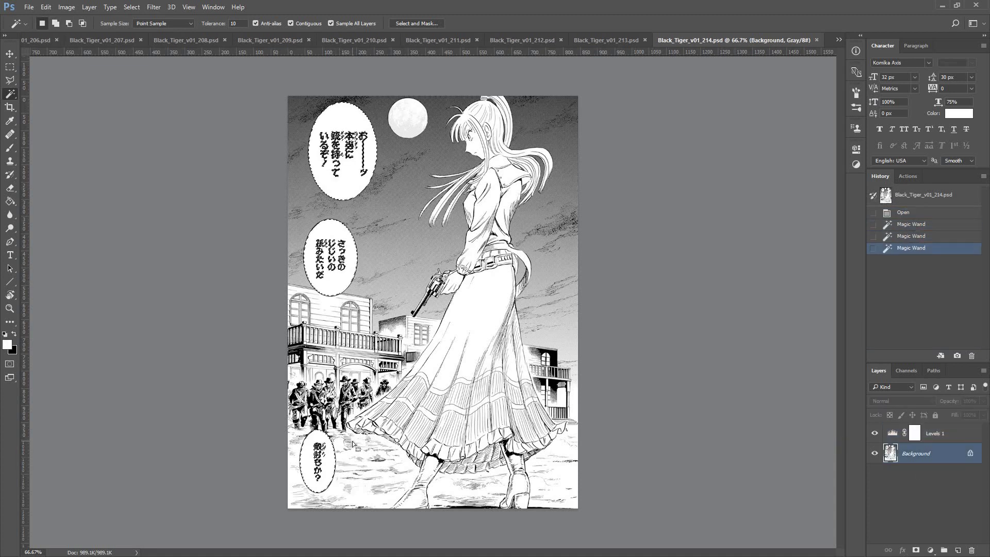
key("F2")
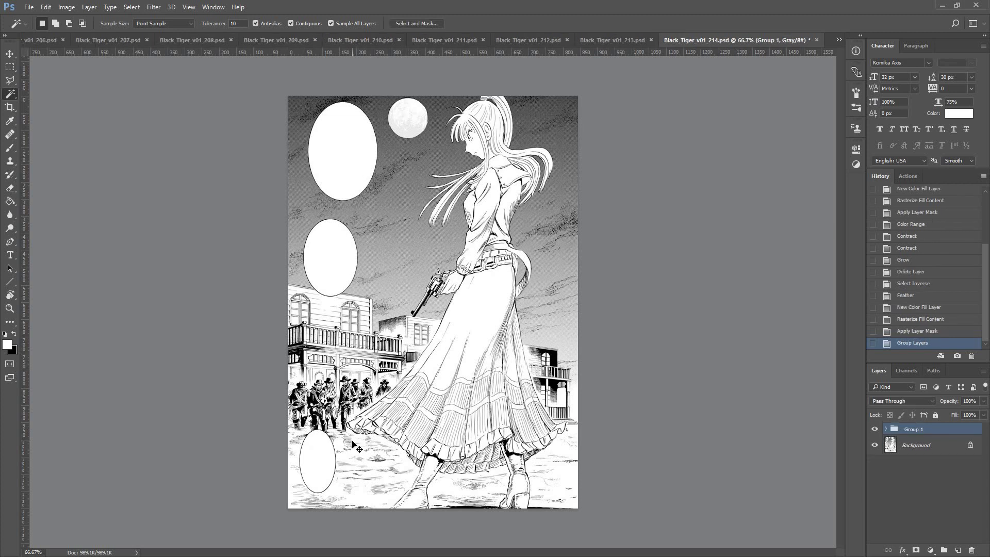
- Magic Wand the dialogue balloons in all panels of page 213's Background layer, skipping the dotted one, and run the text-cleaning action
left_click(929, 452)
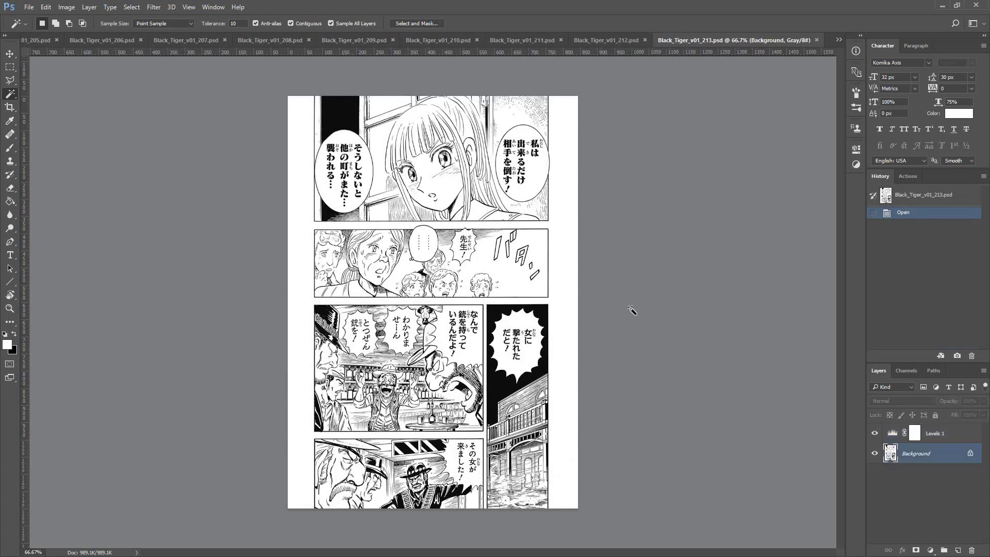
left_click(529, 179)
left_click(341, 210, "shift")
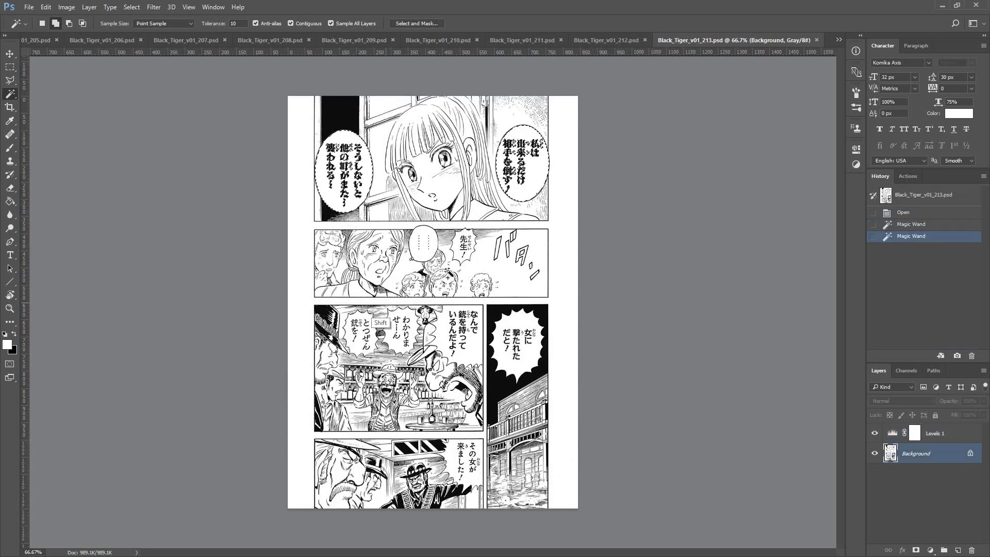
left_click(456, 262, "shift")
left_click(454, 330, "shift")
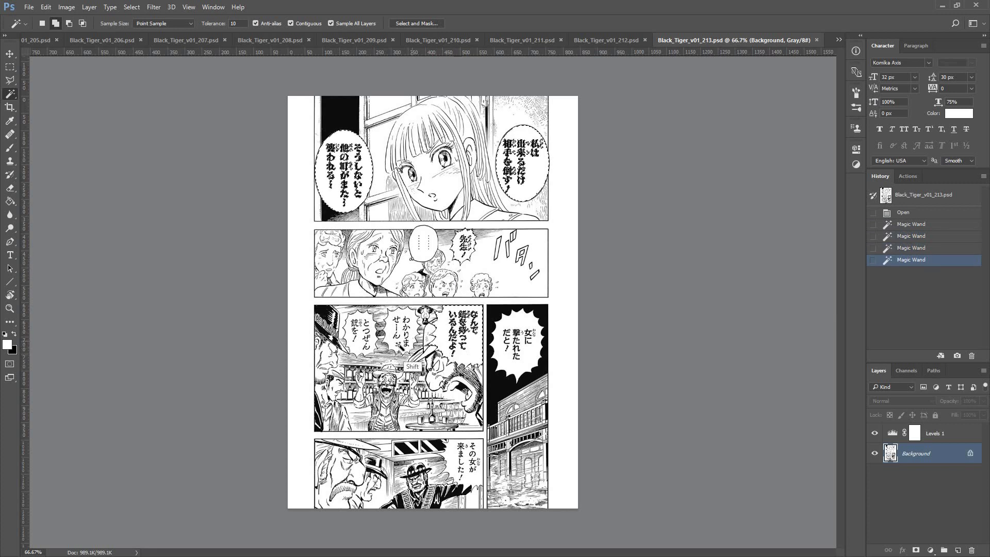
left_click(371, 351, "shift")
left_click(518, 361, "shift")
left_click(473, 480, "shift")
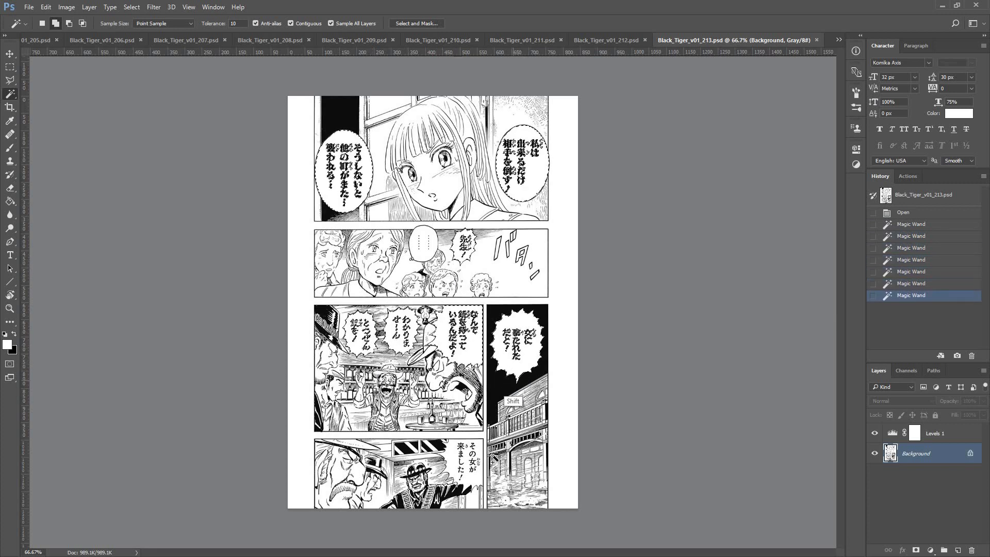
left_click(474, 481, "shift")
key("F2")
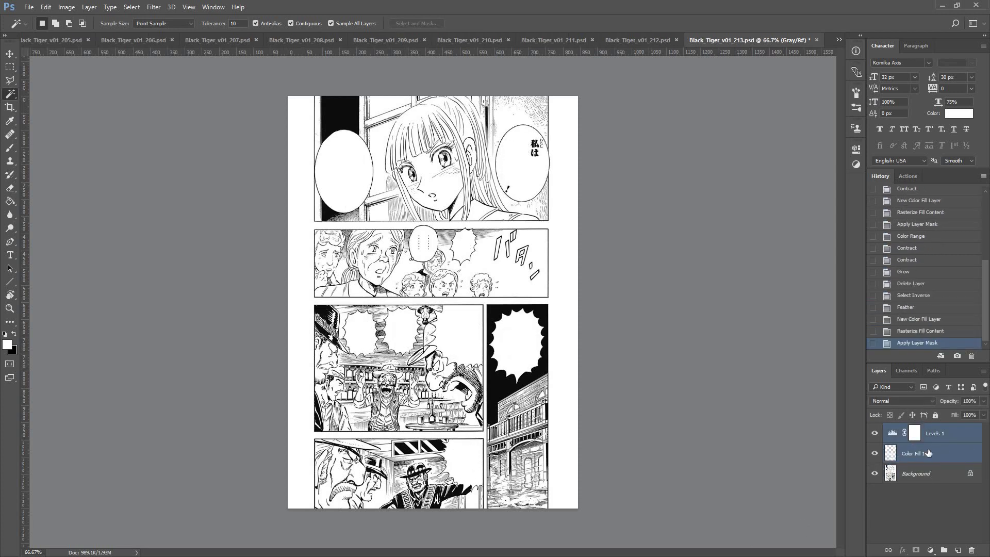
- Paint white over the leftover characters in the top-right balloon on page 213's Color Fill 1 layer with the Brush tool
key("b")
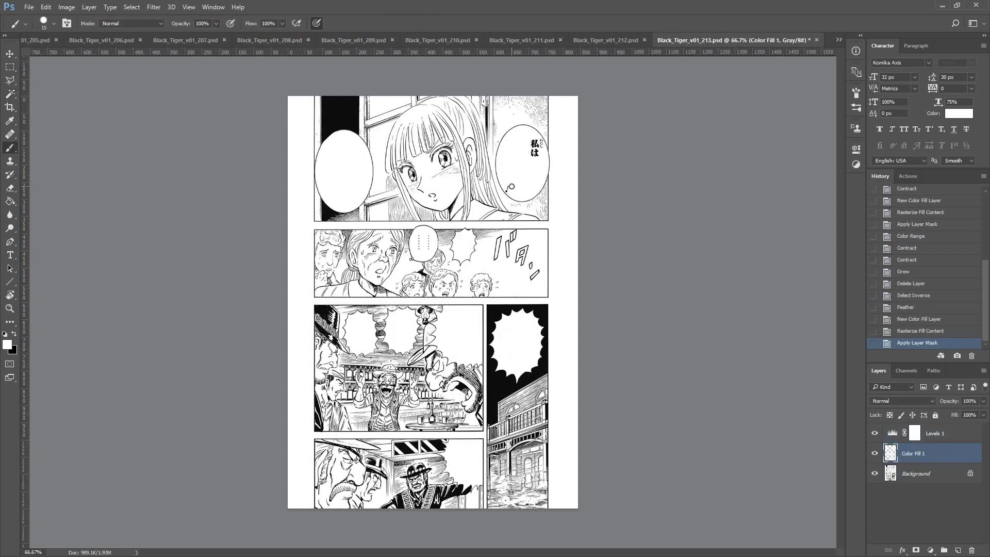
left_click_drag(524, 180, 536, 146)
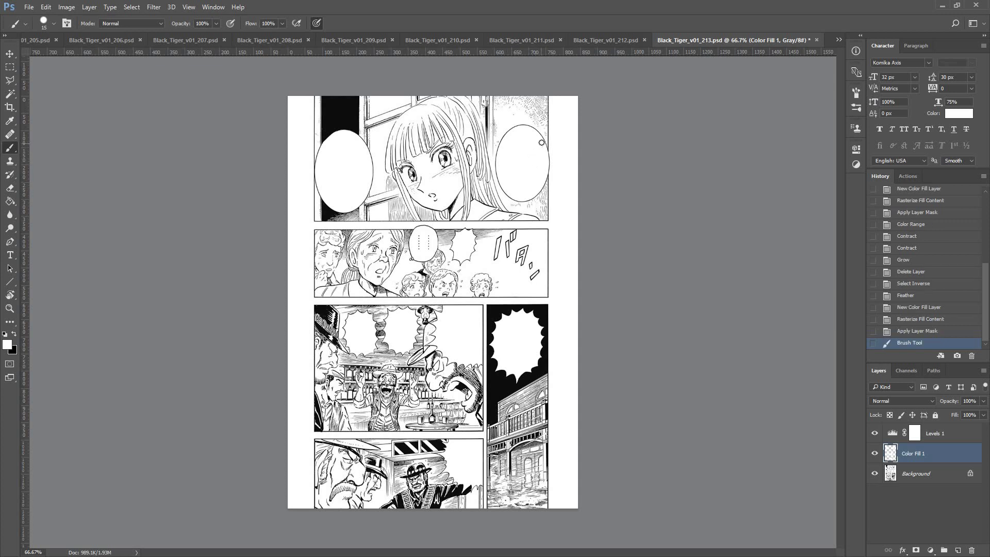
left_click(545, 165)
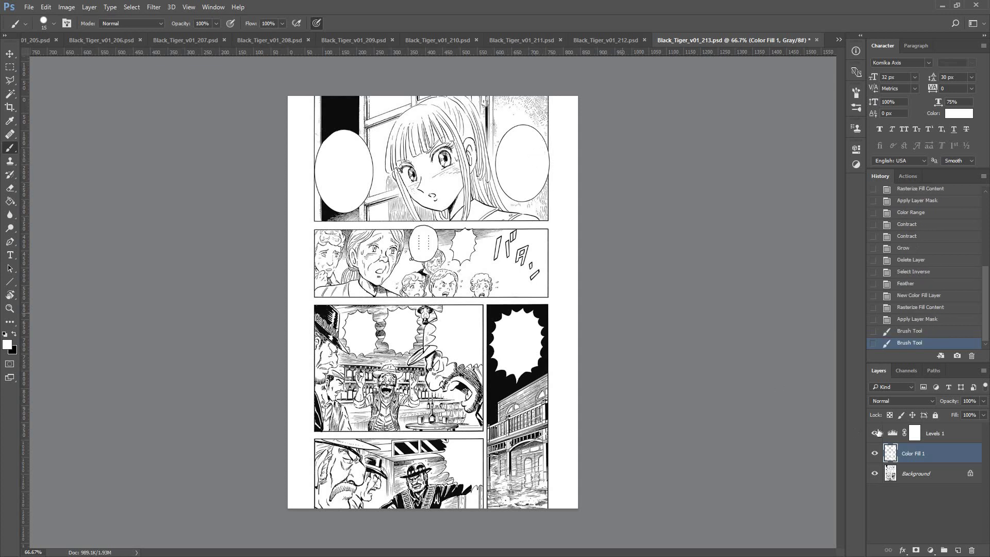
- Group the Color Fill 1 and Levels 1 layers of page 213, and save and close the file
left_click(935, 438, "shift")
key("ctrl+g")
key("ctrl+s")
key("ctrl+w")
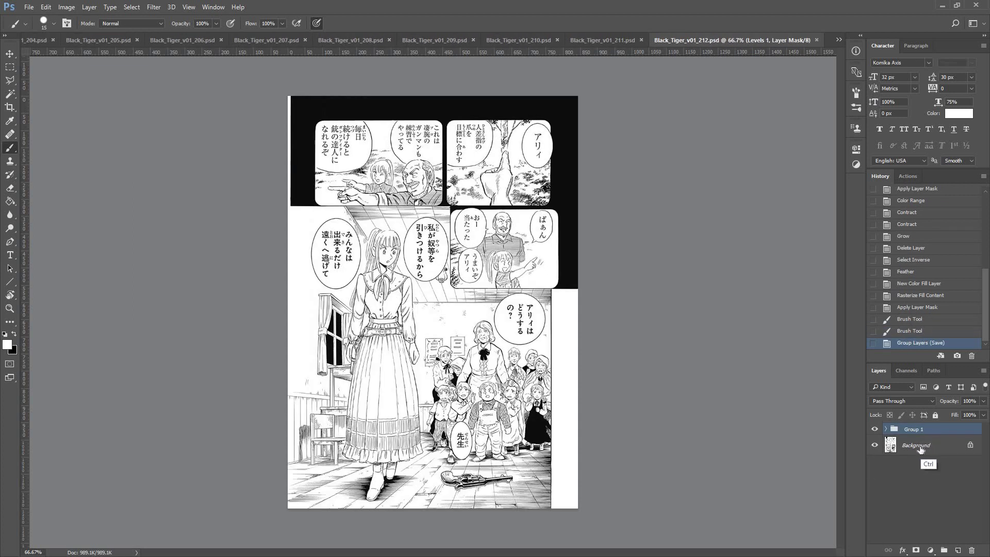
- Select the アリィ balloon in the top-right panel of page 212's Background layer with the Magic Wand
left_click(921, 455)
key("w")
left_click(536, 158)
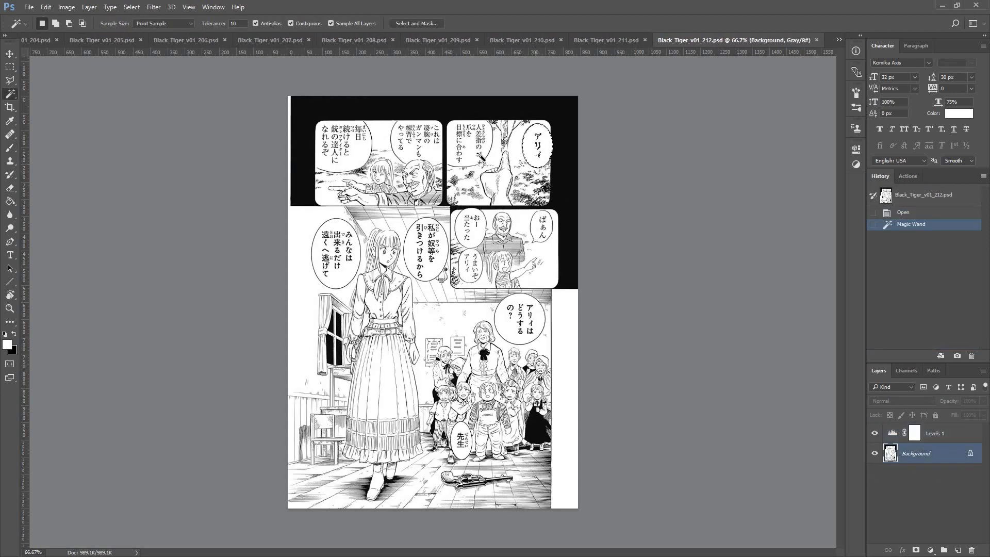
- Try to add the three other balloons in page 212's top panels to the selection with the Magic Wand
left_click(477, 158, "shift")
key("ctrl+z")
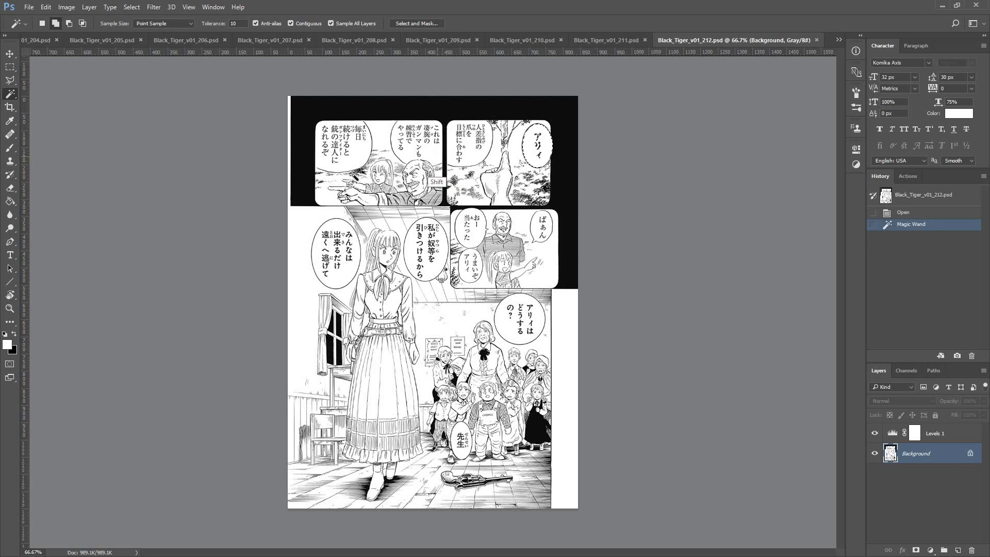
left_click(423, 154, "shift")
key("ctrl+z")
left_click(361, 163, "shift")
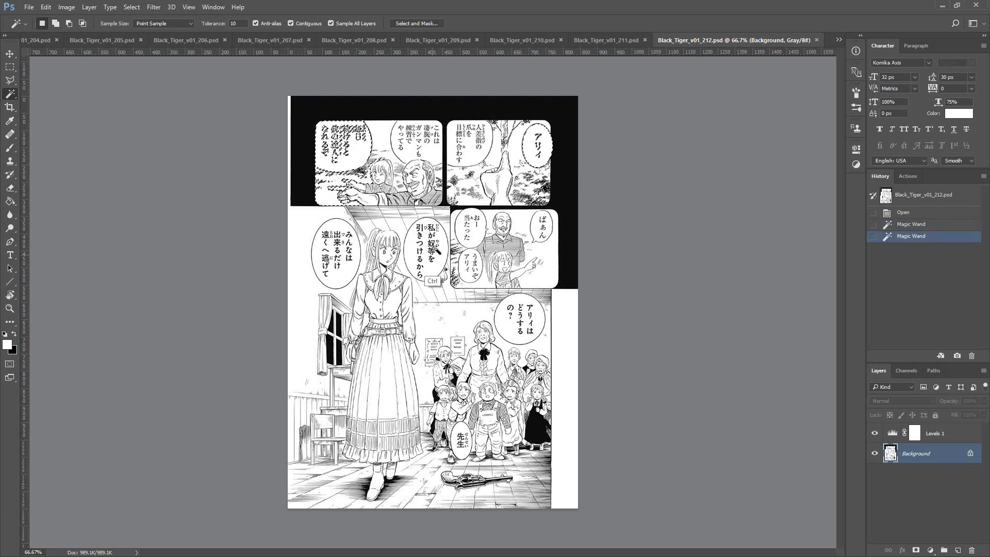
key("ctrl+z")
- Add the closed balloons in the middle and lower panels of page 212 to the selection, leaving out the ばぁん balloon
left_click(438, 273, "shift")
left_click(337, 279, "shift")
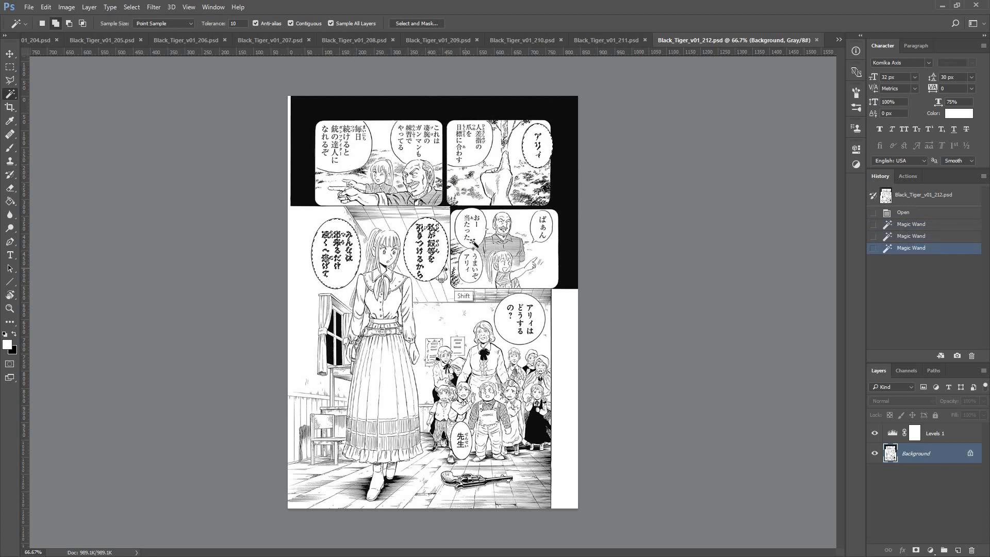
left_click(466, 235, "shift")
left_click(472, 276, "shift")
left_click(542, 238, "shift")
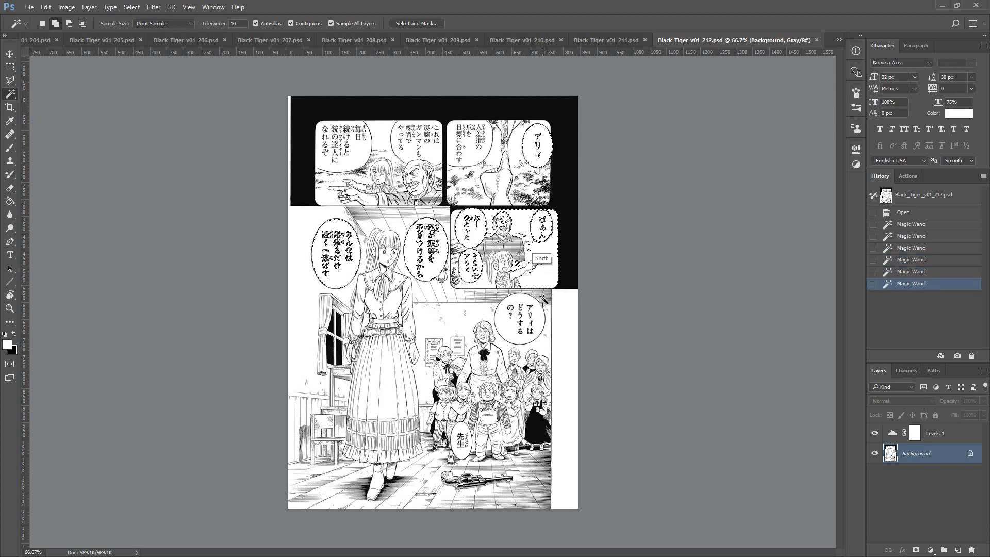
key("ctrl+z")
left_click(514, 335, "shift")
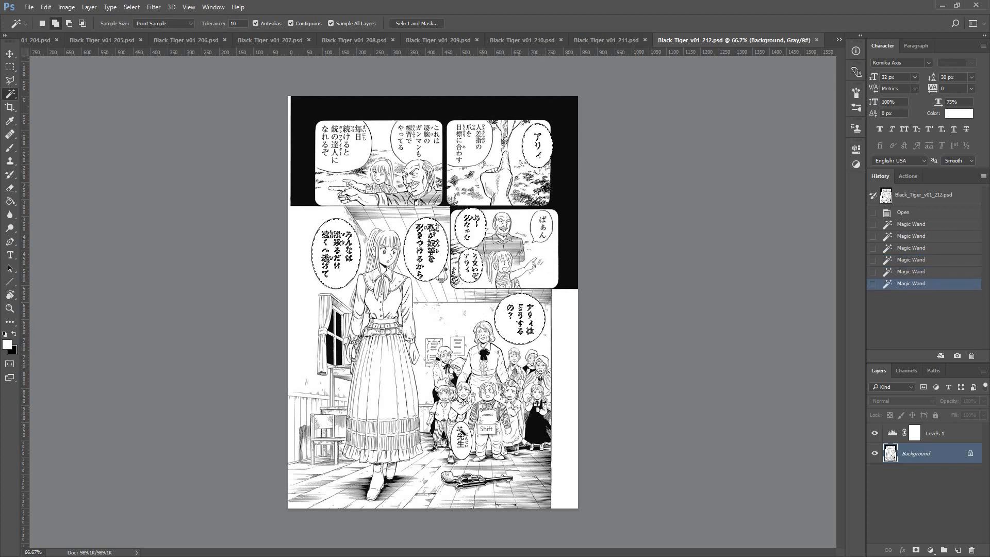
left_click(458, 429, "shift")
- Add the inside of the ばぁん balloon to the selection by outlining it with the Polygonal Lasso
key("ctrl+plus")
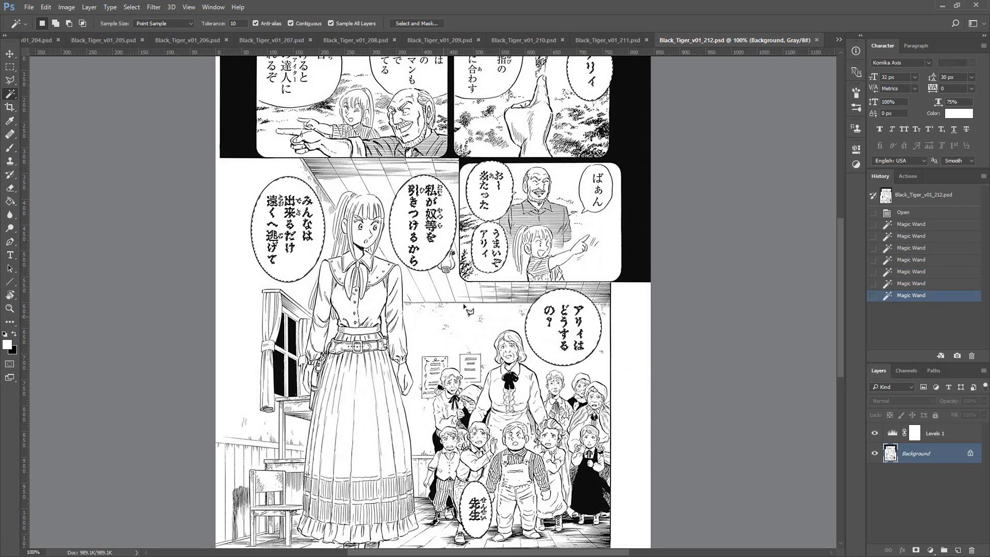
key("l")
left_click_drag(491, 290, 466, 336)
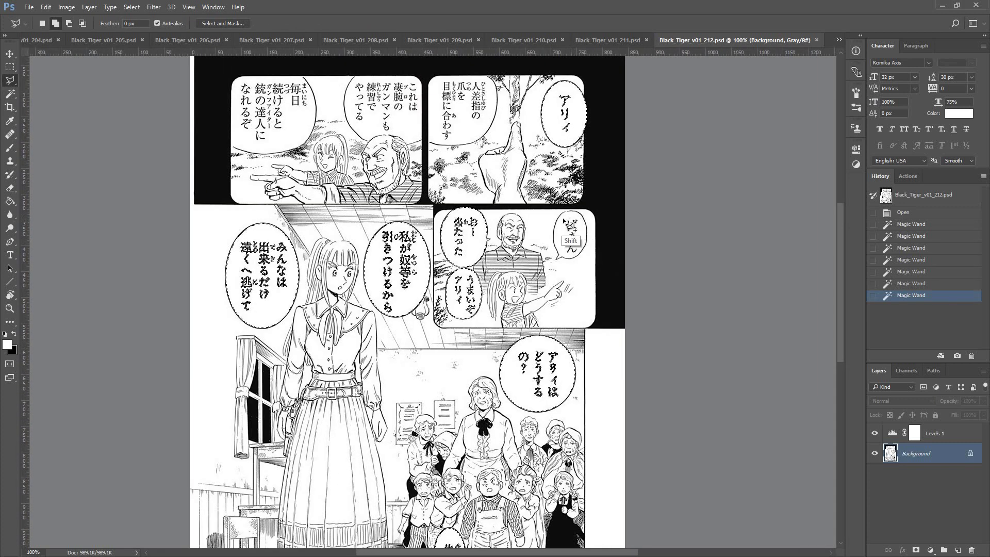
left_click(572, 214, "shift")
double_click(565, 260)
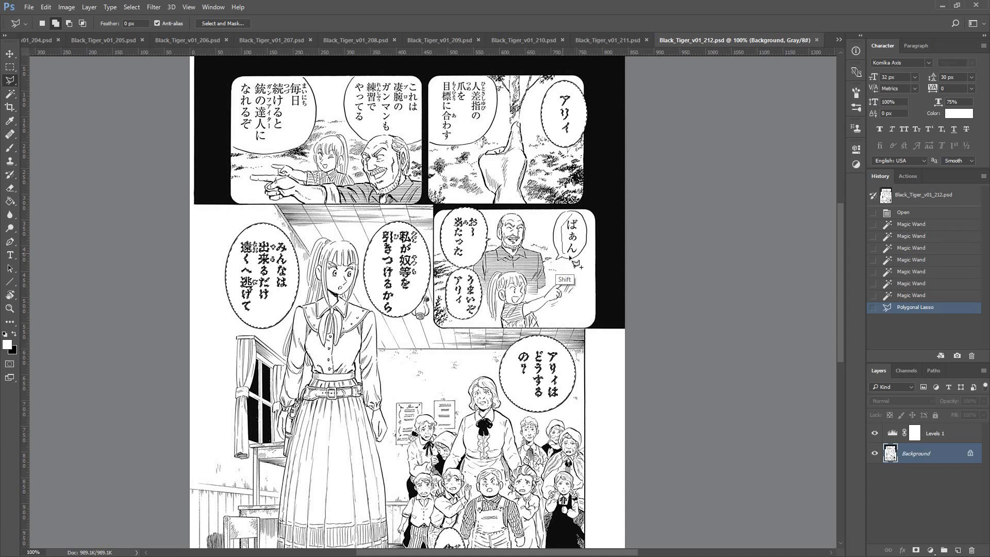
left_click(597, 237, "shift")
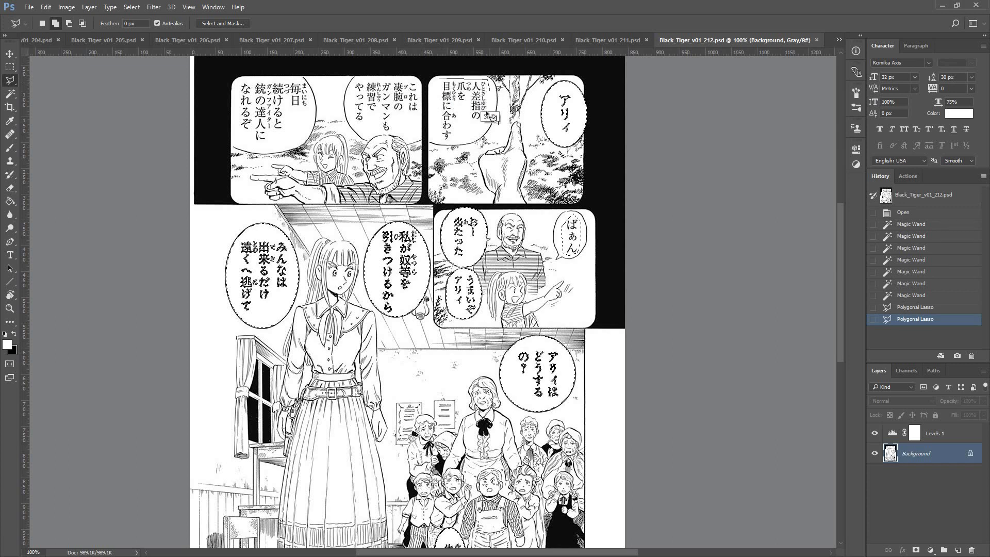
- Outline the text of the 人差指の balloon in the top-right panel with the Polygonal Lasso, adding it to the selection
left_click(483, 133, "shift")
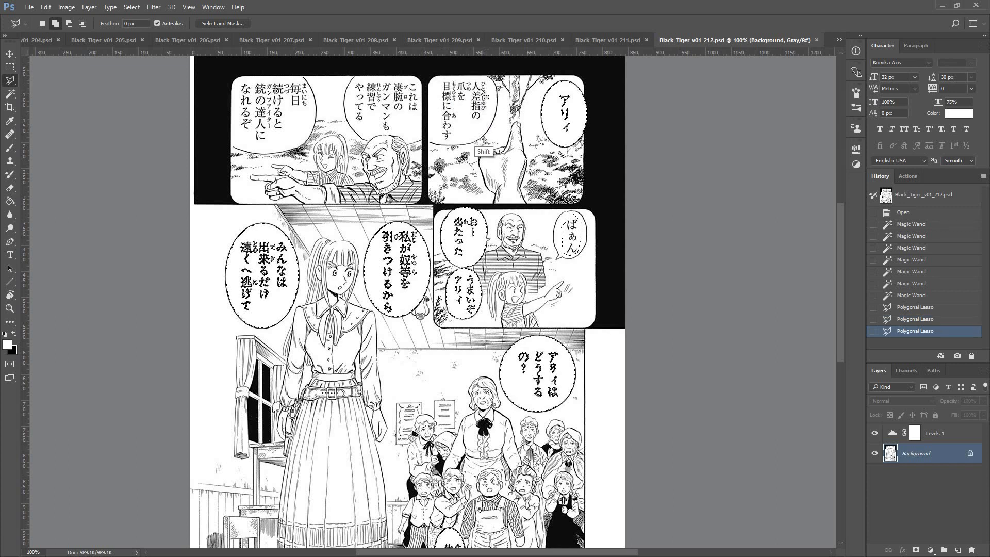
left_click(486, 122, "shift")
left_click(448, 142, "shift")
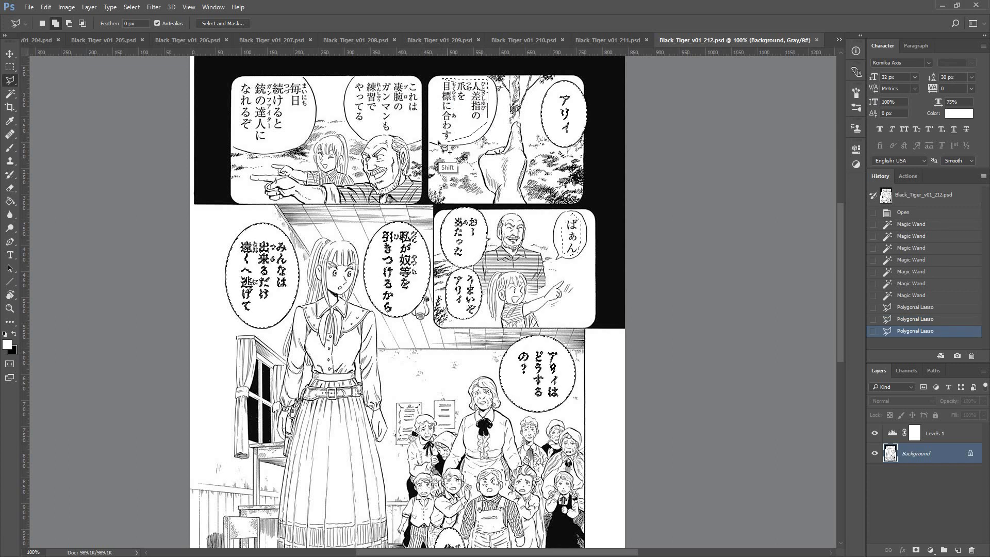
left_click(437, 142, "shift")
left_click(437, 98, "shift")
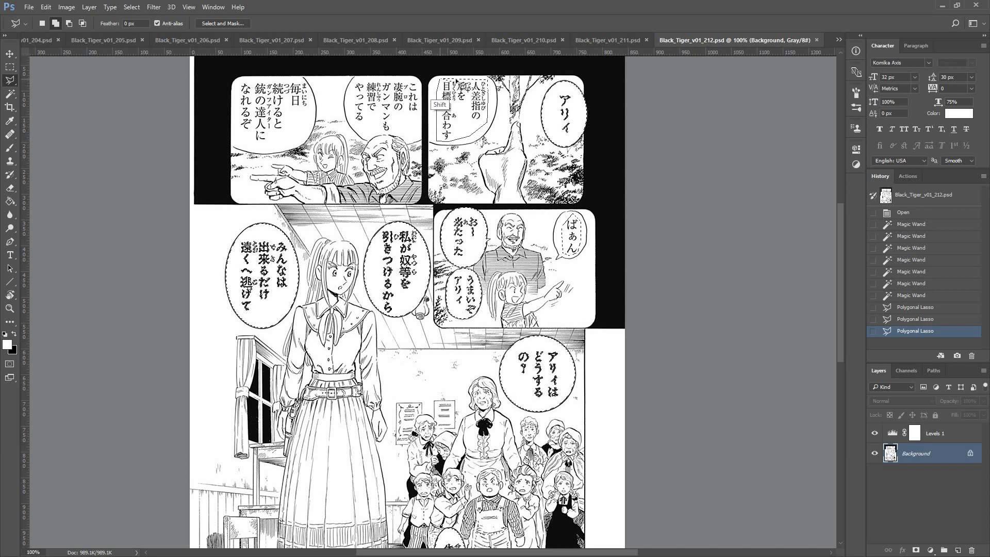
left_click(495, 102)
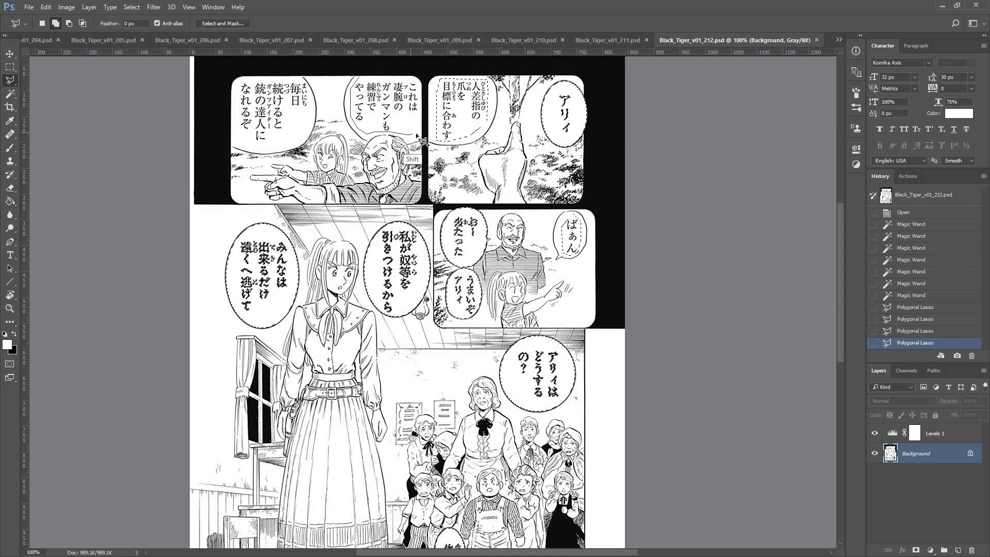
- Outline the text of the これは and 毎日 balloons in page 212's top-left panel with the Polygonal Lasso, adding both to the selection
left_click(420, 135)
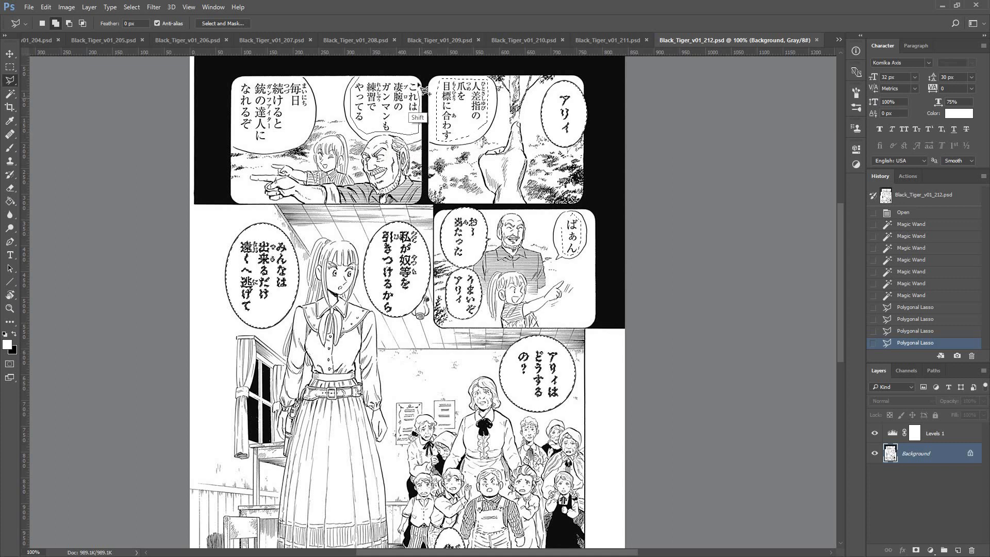
left_click(360, 79)
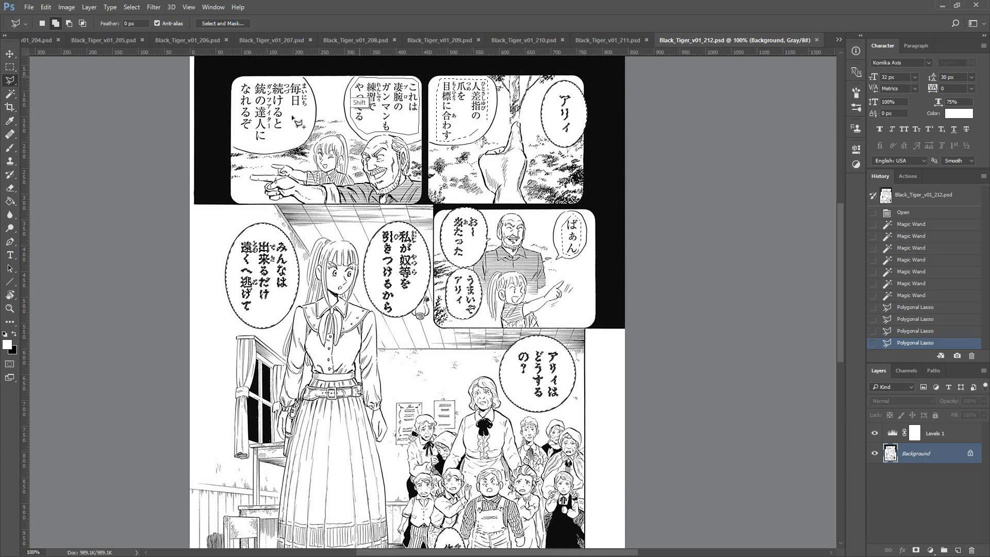
left_click(241, 78)
left_click(237, 84)
left_click(237, 139)
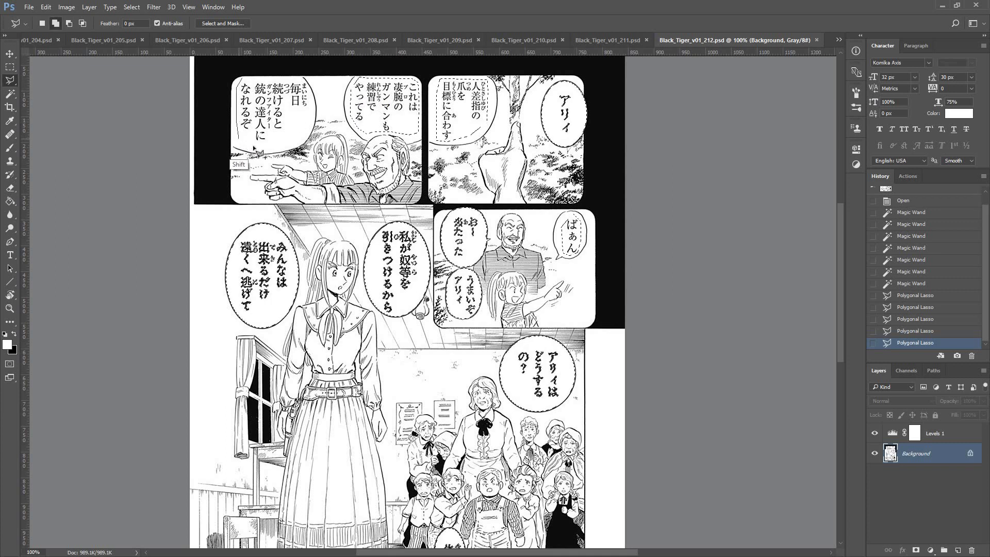
left_click(255, 148)
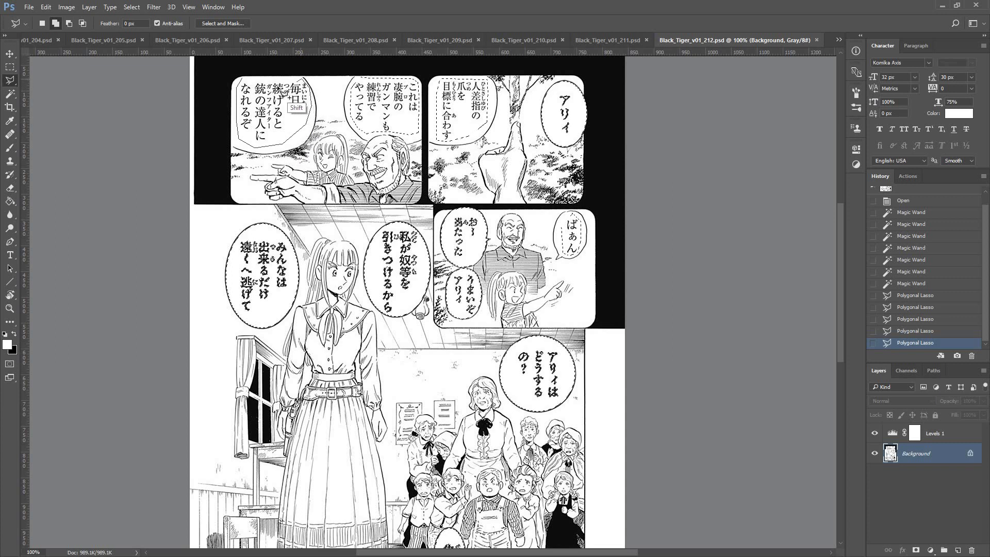
left_click(245, 81)
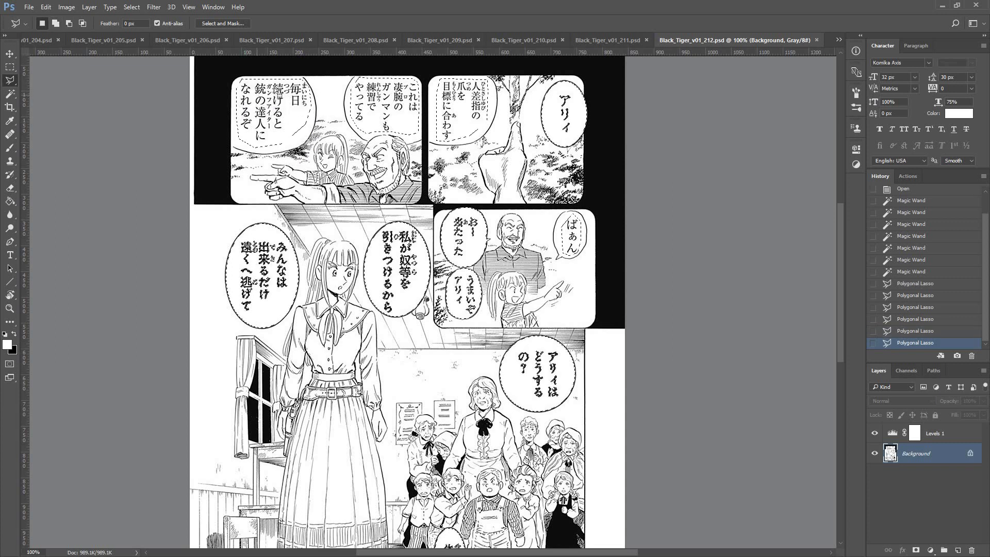
- Run the balloon-cleaning action on page 212 and paint the leftover characters white on the Color Fill 1 layer with the Brush
key("F2")
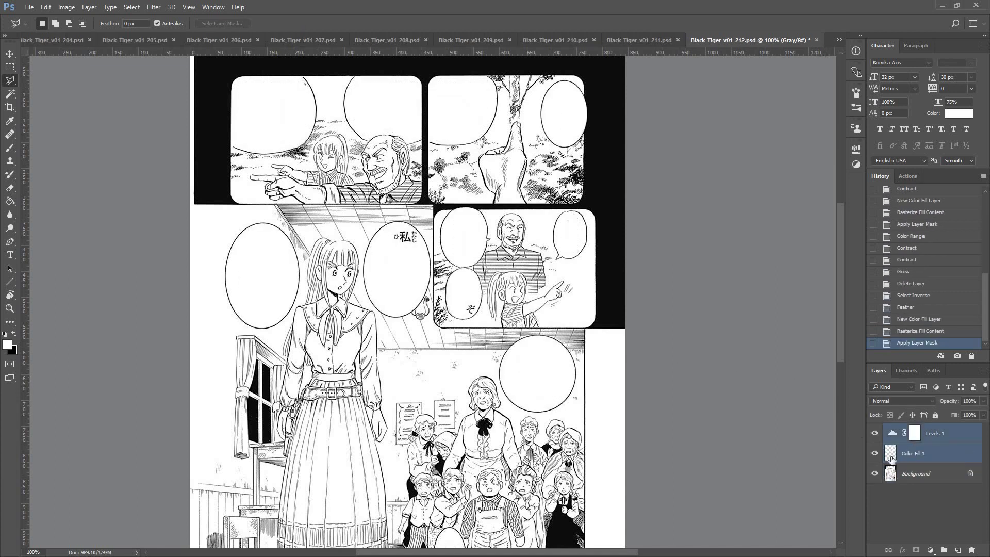
left_click(911, 463)
key("b")
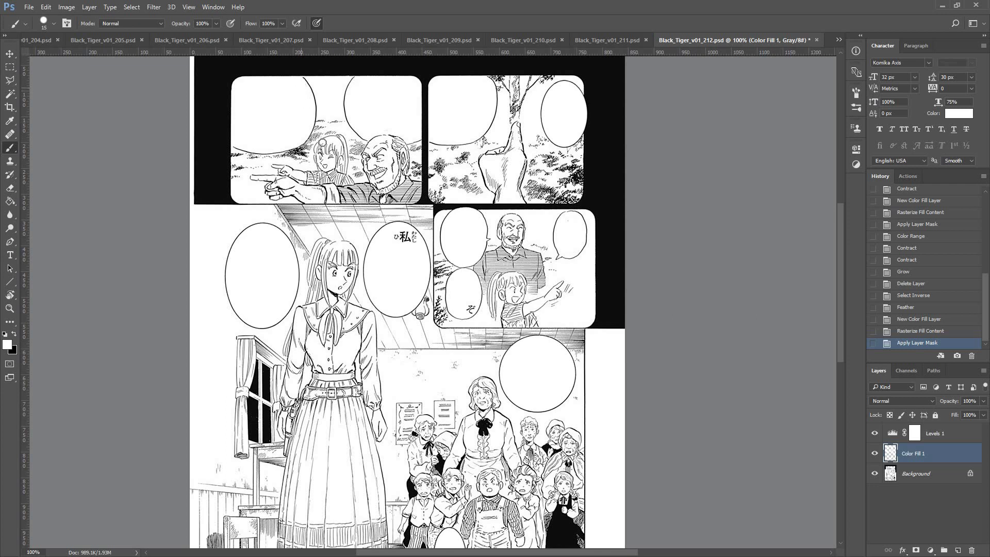
left_click(424, 285)
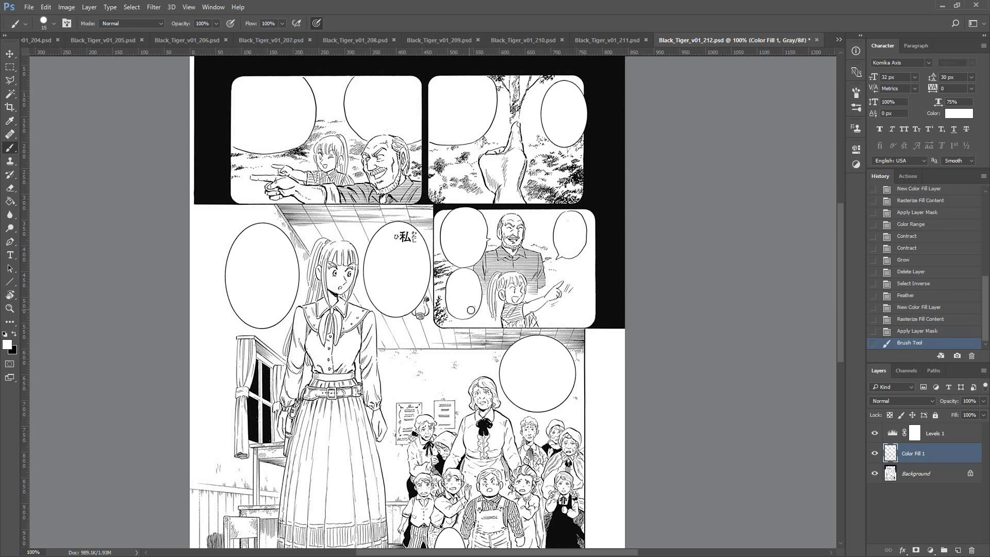
left_click(397, 237)
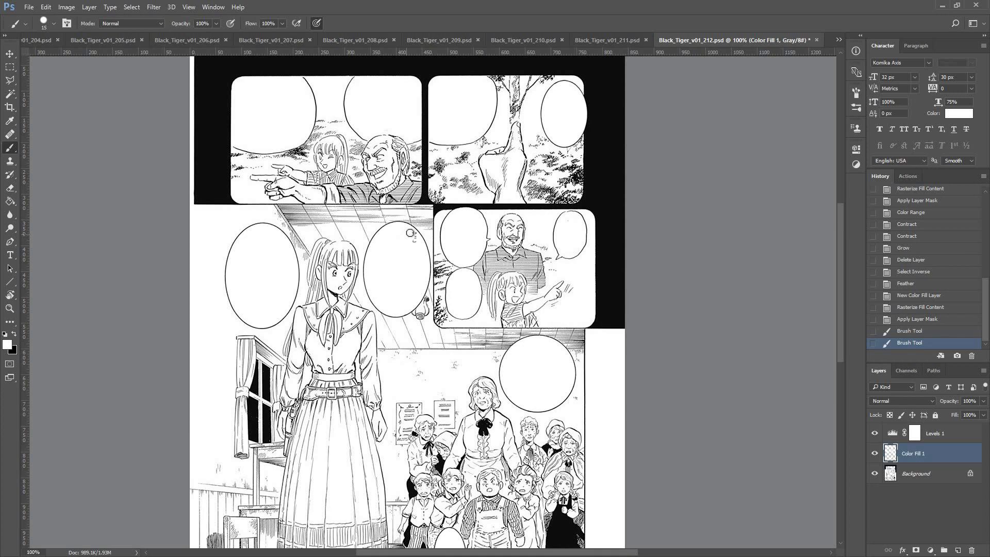
left_click(414, 311)
- Group the Levels 1 and Color Fill 1 layers of page 212, and save and close the page
scroll(415, 190, "down", 5)
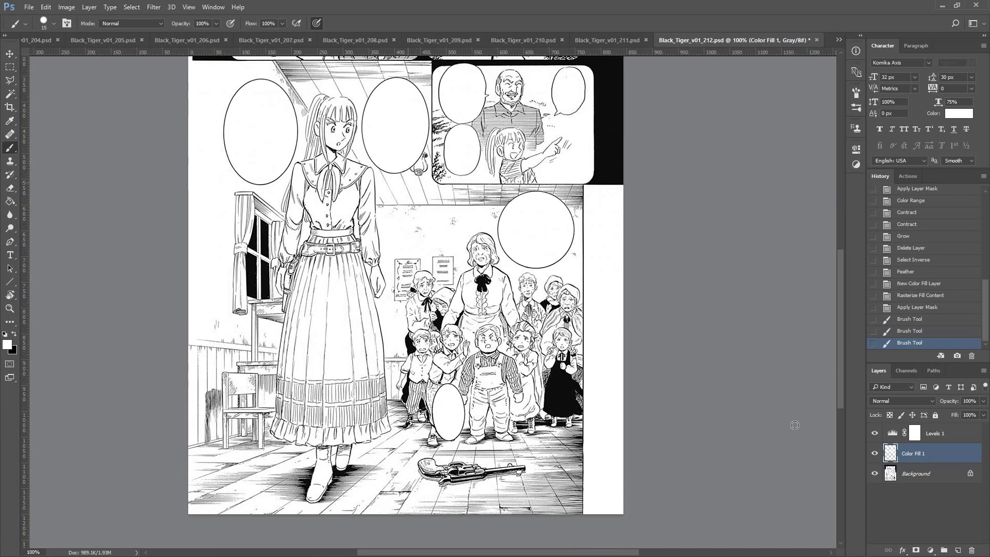
left_click(944, 435, "shift")
key("ctrl+g")
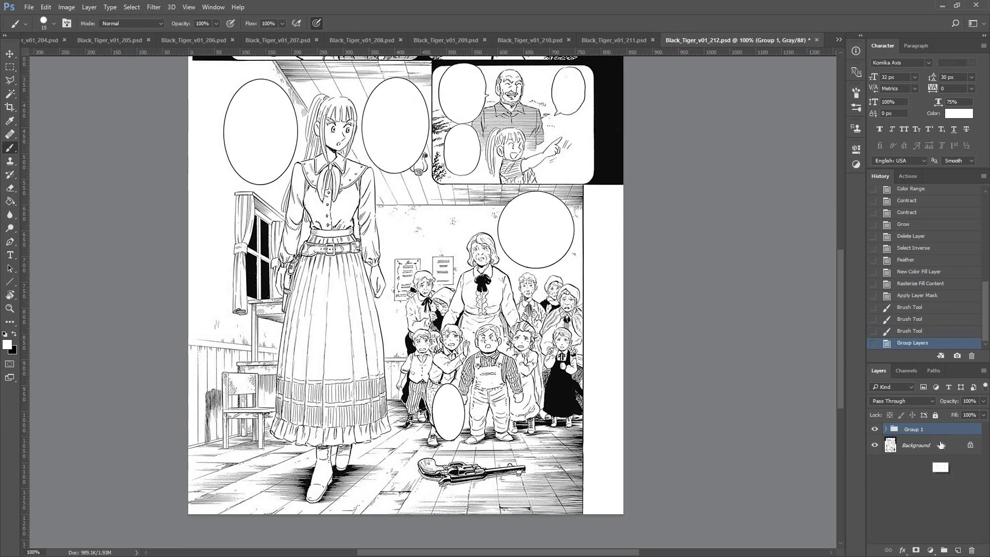
key("ctrl+s")
key("ctrl+w")
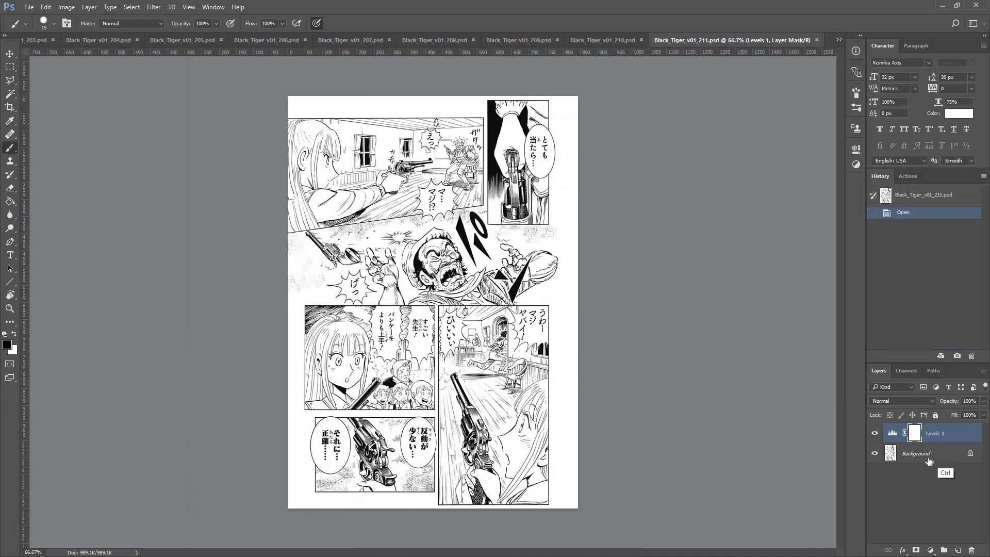
- Select the four speech balloons in the upper half of page 211 with the Magic Wand, working on the Background layer
left_click(928, 454)
key("w")
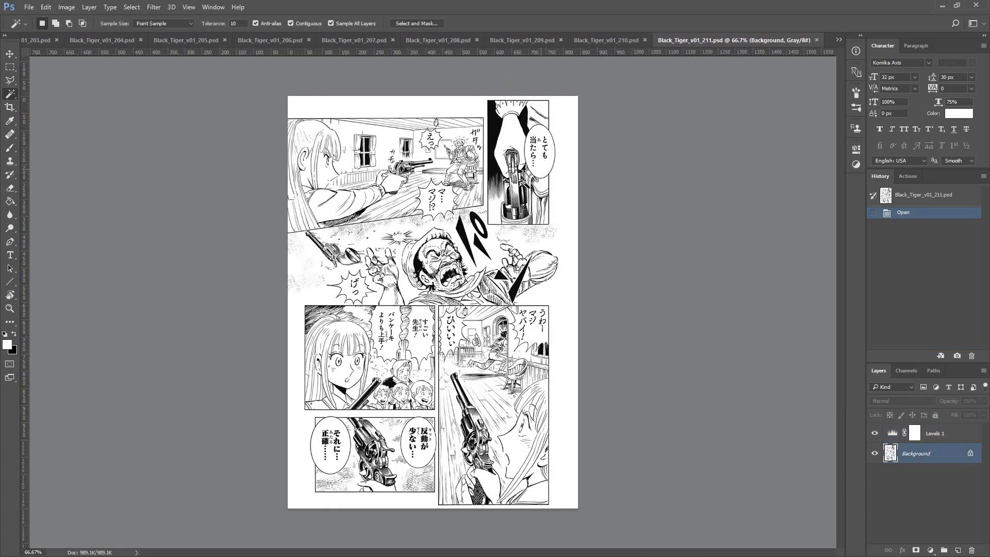
left_click(540, 168)
left_click(446, 208, "shift")
left_click(433, 146, "shift")
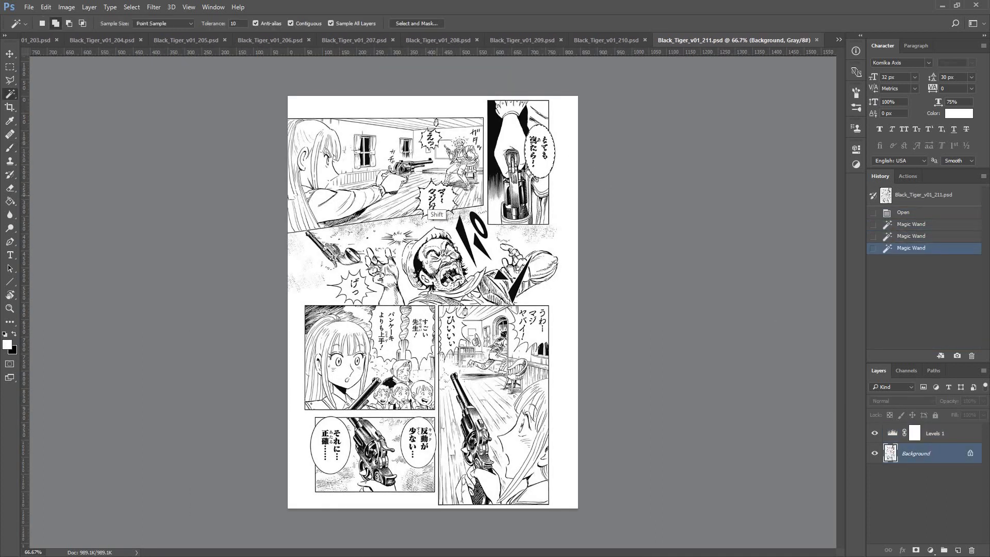
left_click(375, 327, "shift")
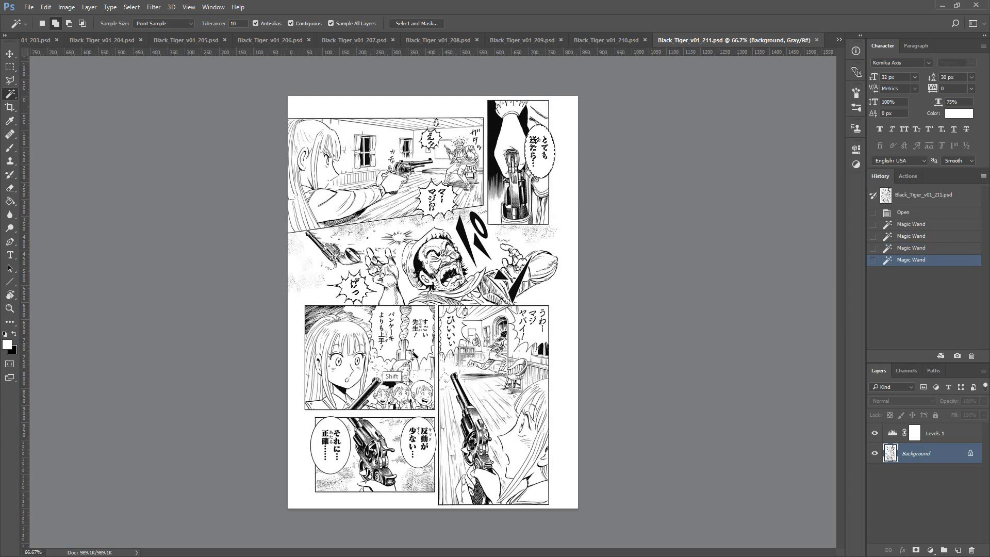
- Add the balloons in page 211's lower panels to the selection with the Magic Wand, leaving out the ひいい balloon
left_click(411, 352, "shift")
left_click(459, 341, "shift")
left_click(525, 341, "shift")
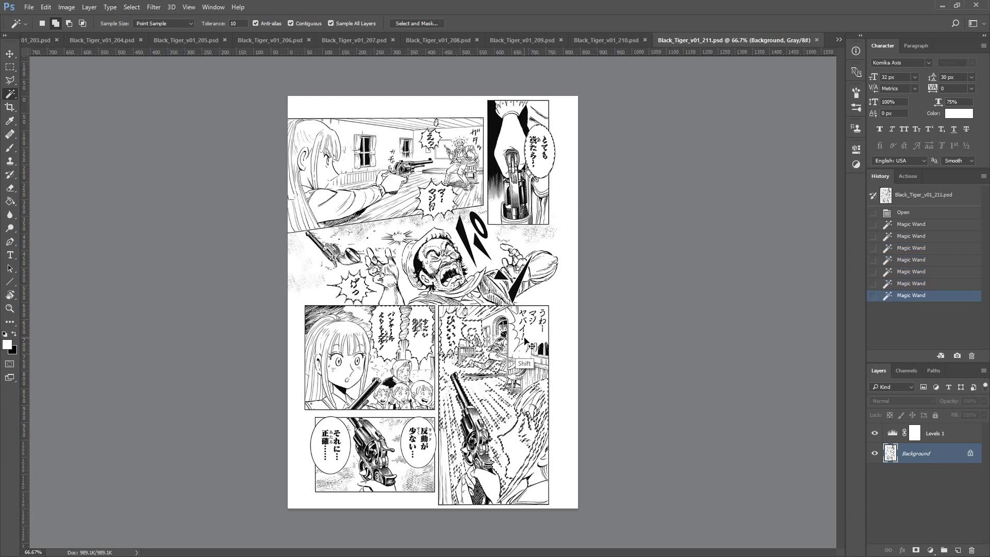
key("ctrl+z")
left_click(527, 340, "shift")
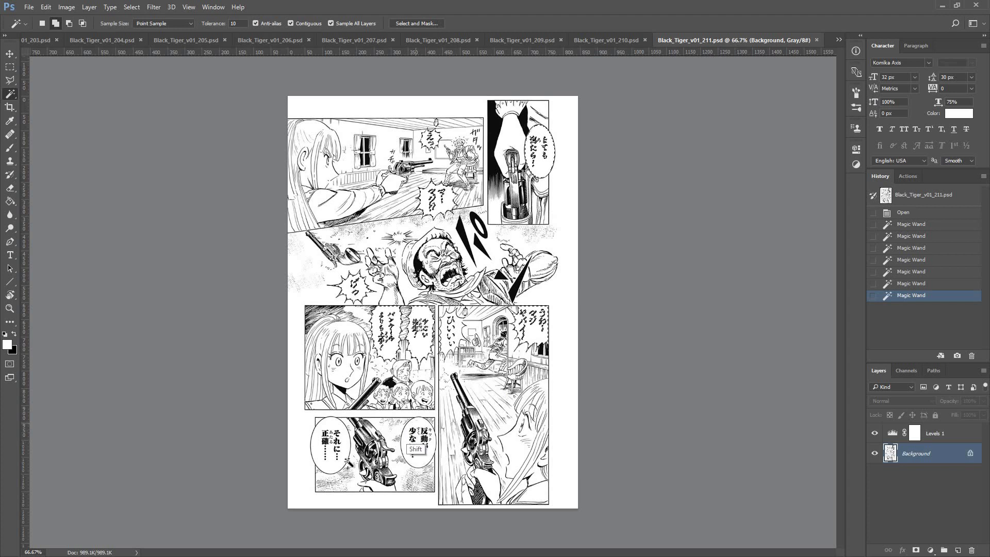
left_click(417, 454, "shift")
left_click(329, 449, "shift")
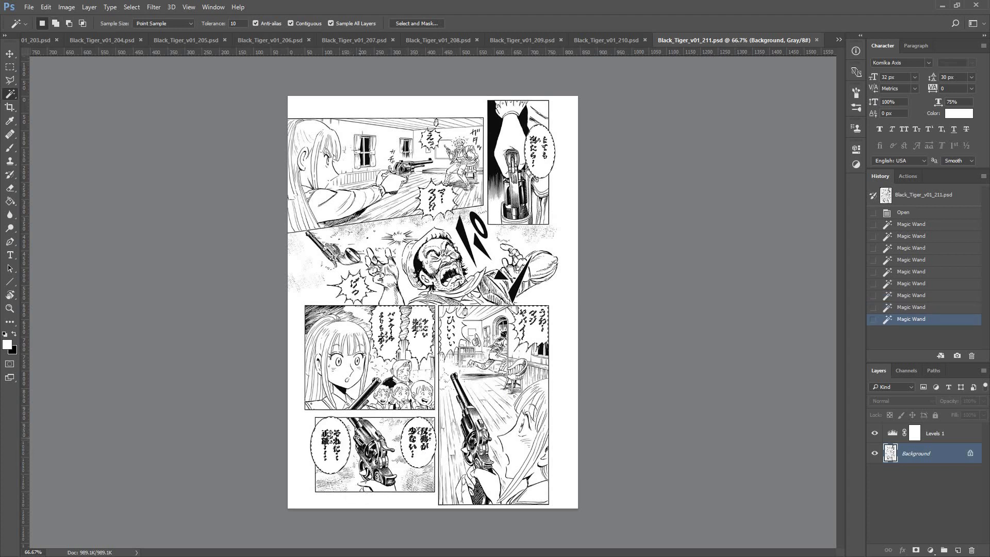
- Outline the ひいい balloon's text on page 211 with the Polygonal Lasso, adding it to the selection
key("l")
key("ctrl+plus")
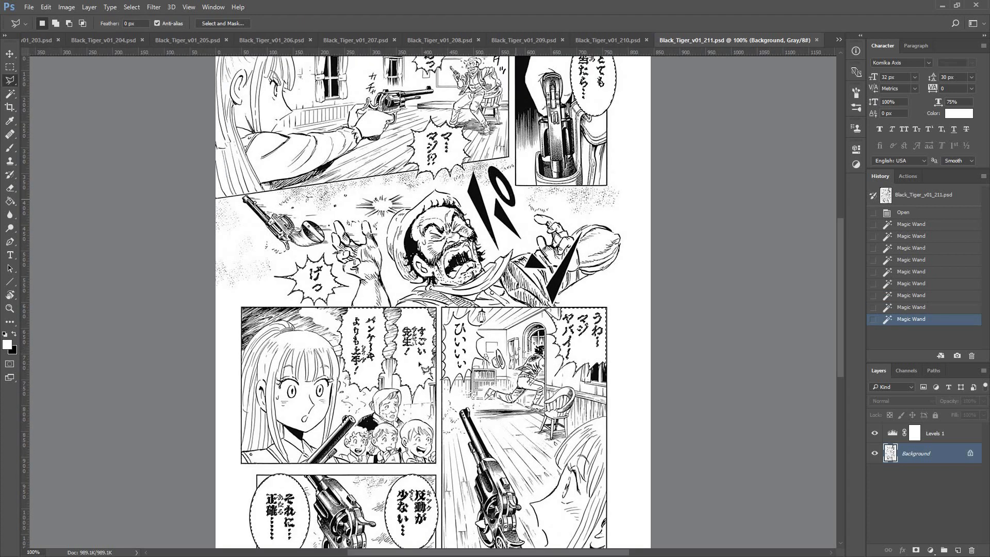
key("shift")
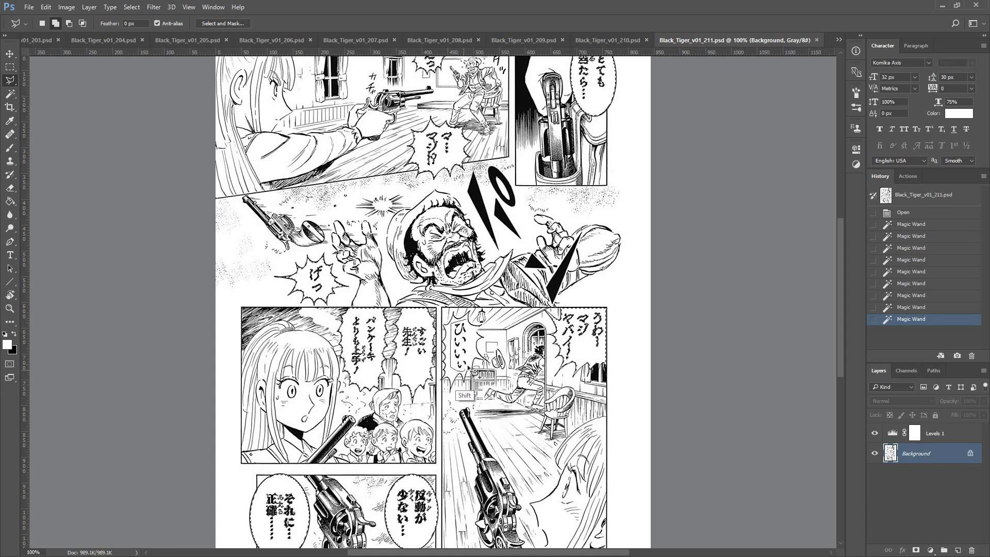
left_click(467, 321, "shift")
- Run the balloon-cleaning action on page 211 and brush white over the leftover ヤ in the right panel's balloon on Color Fill 1
key("F2")
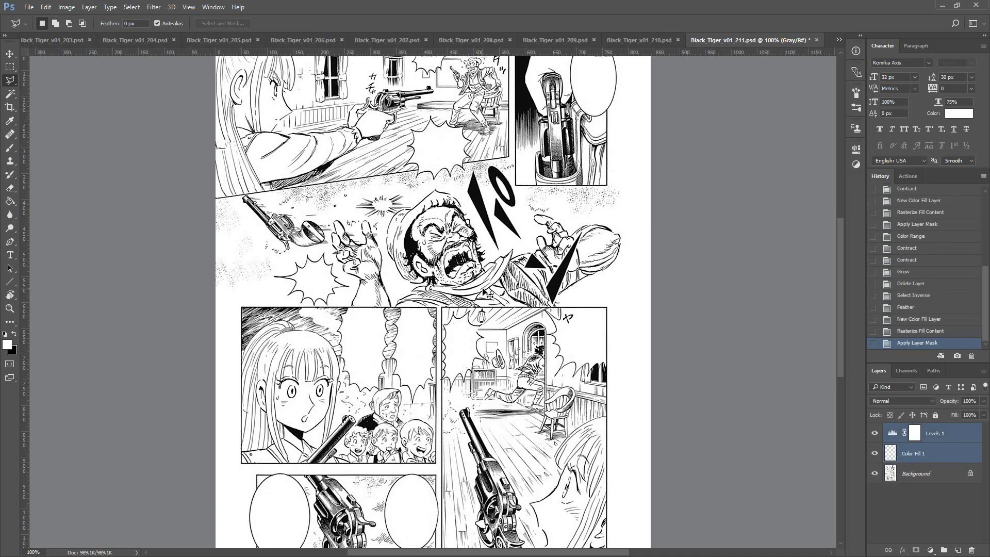
key("ctrl+minus")
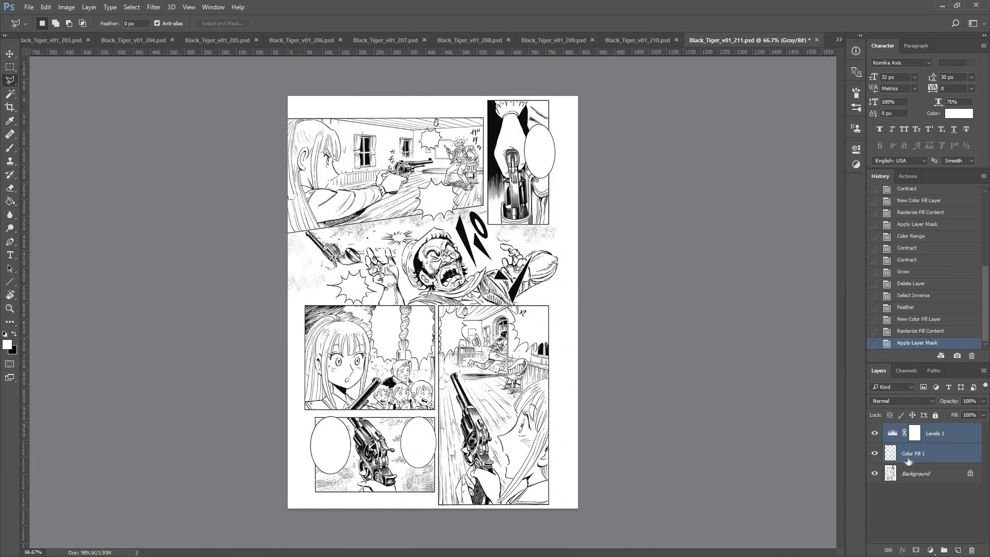
left_click(908, 461)
key("b")
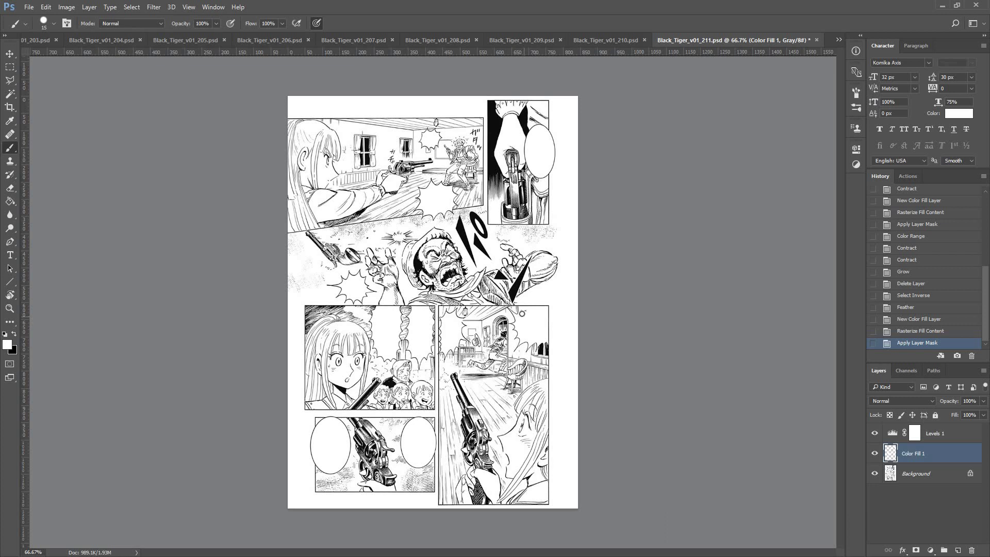
left_click_drag(524, 314, 542, 324)
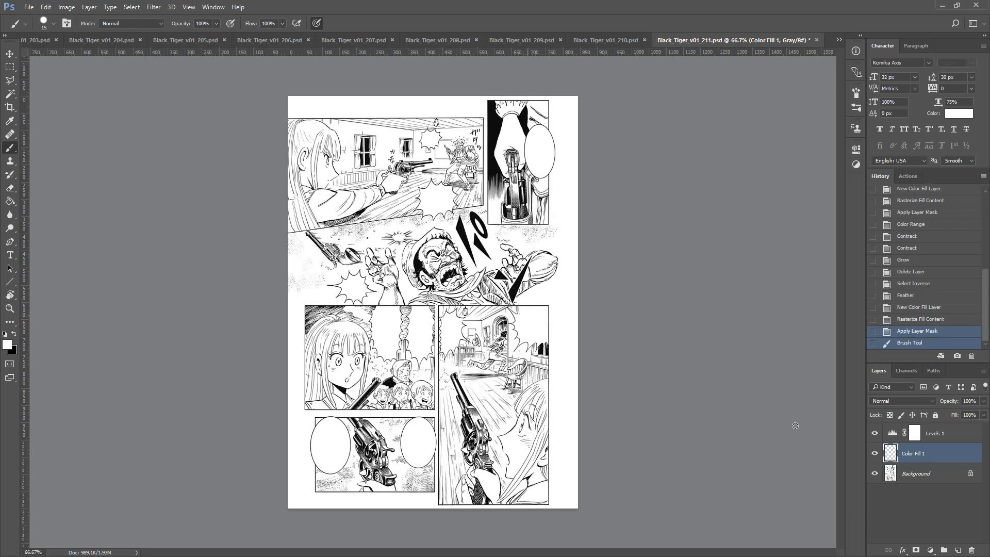
- Group the Levels 1 and Color Fill 1 layers of page 211, and save and close the page
left_click(920, 442, "shift")
key("ctrl+g")
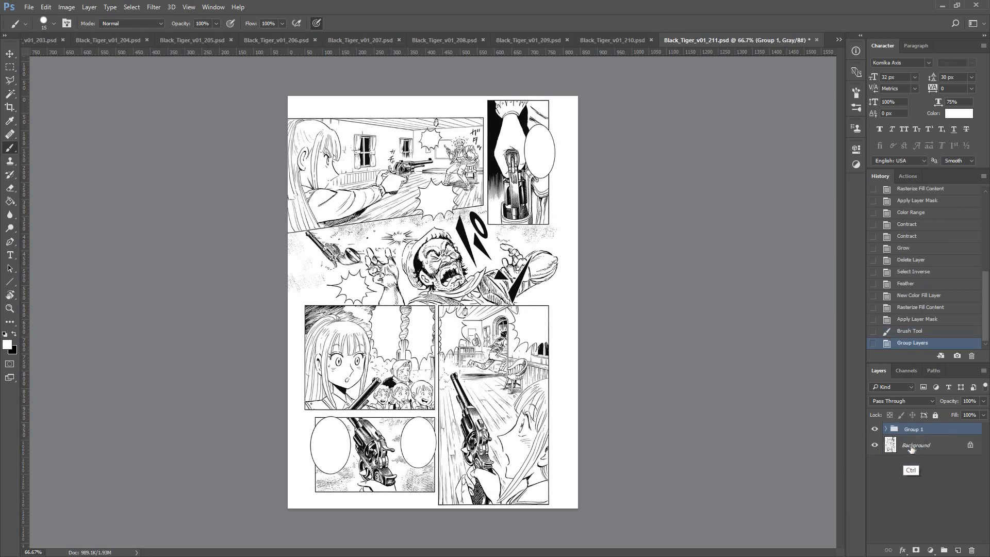
key("ctrl+shift+Tab")
- Select the six speech balloons in page 210's top three panels with the Magic Wand, working on the Background layer
left_click(922, 457)
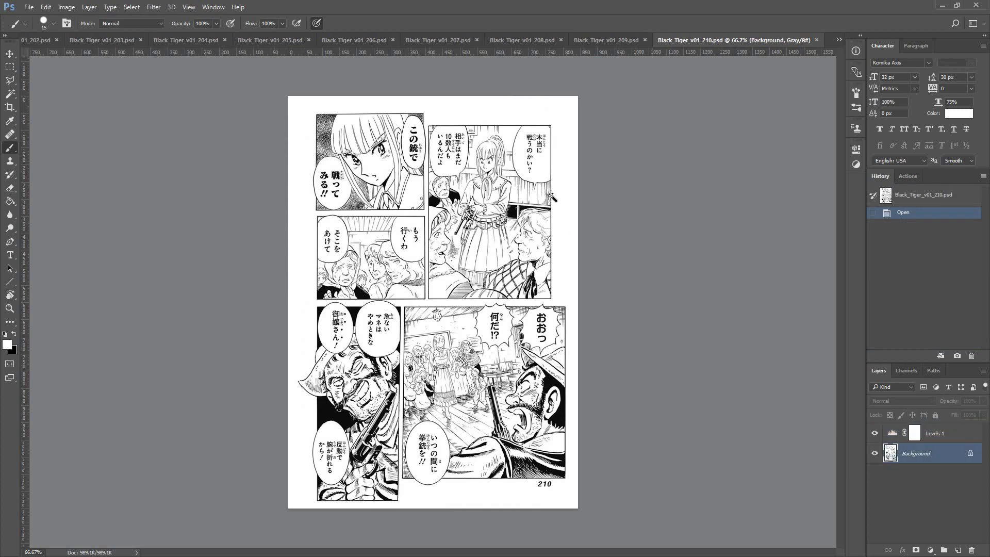
key("w")
left_click(540, 175)
left_click(449, 152, "shift")
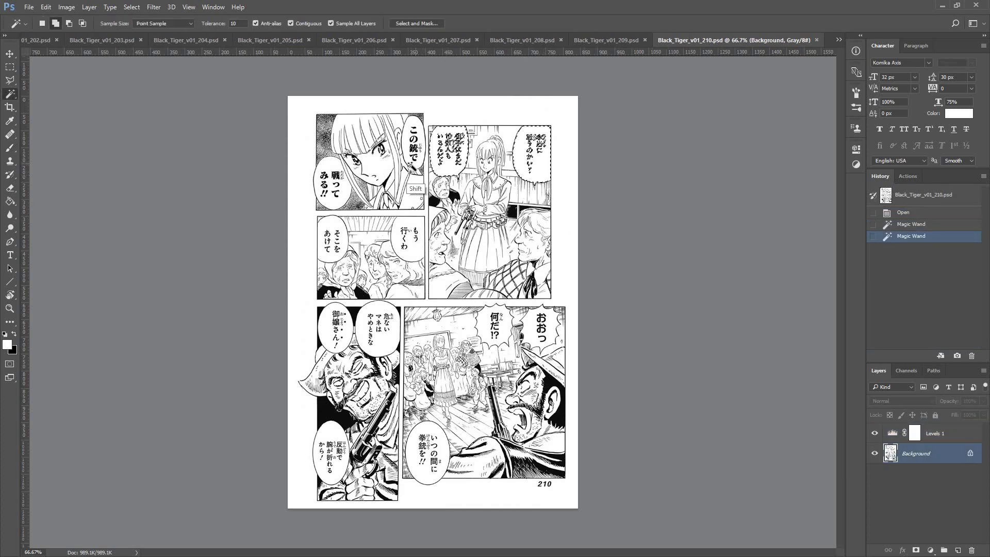
left_click(412, 149, "shift")
left_click(330, 185, "shift")
left_click(411, 261, "shift")
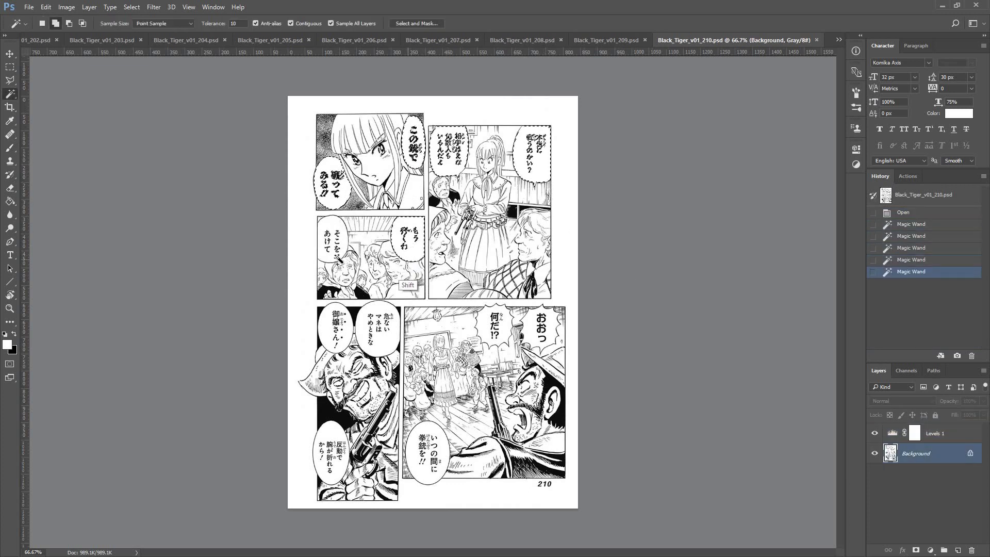
left_click(335, 242, "shift")
- Add the six balloons in the two bottom panels of page 210 to the selection with the Magic Wand
left_click(379, 335, "shift")
left_click(343, 351, "shift")
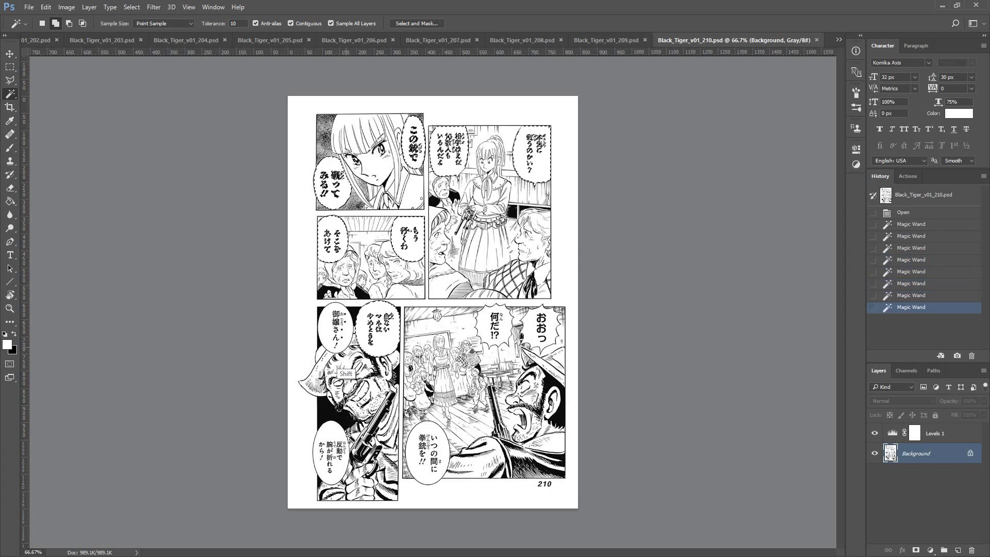
left_click(330, 448, "shift")
left_click(428, 448, "shift")
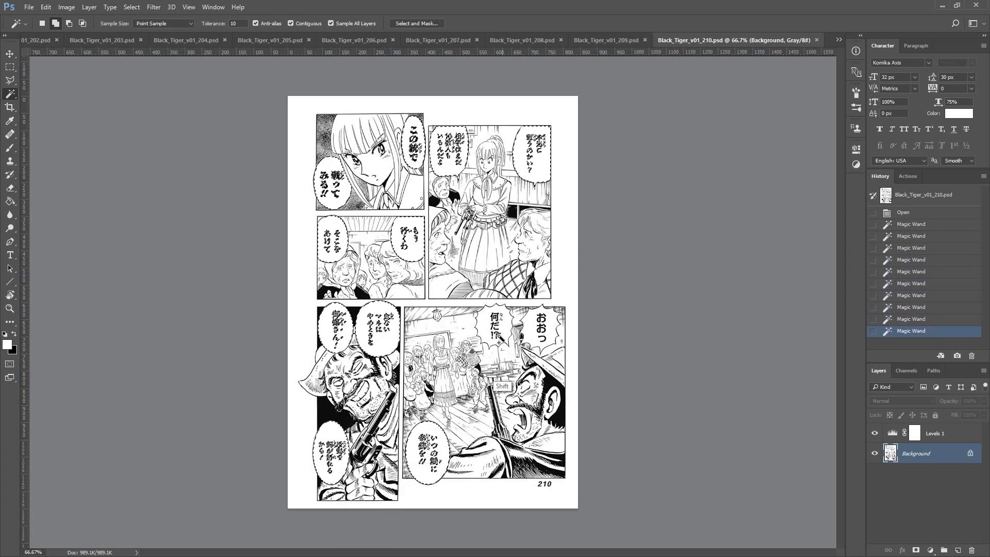
left_click(495, 330, "shift")
left_click(541, 330, "shift")
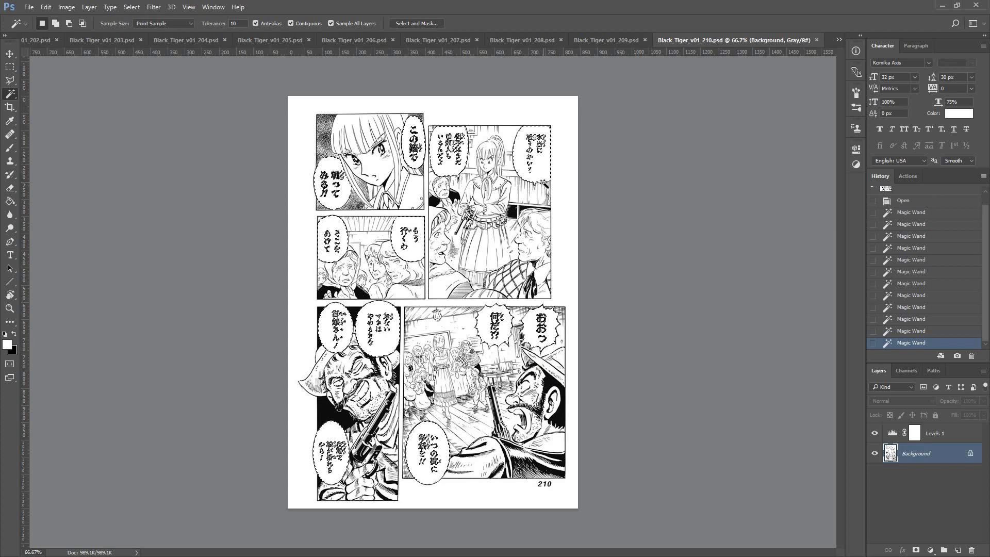
- Run the balloon-cleaning action on page 210 and brush white over the leftover 戦 in the top-left panel's balloon on Color Fill 1
key("F2")
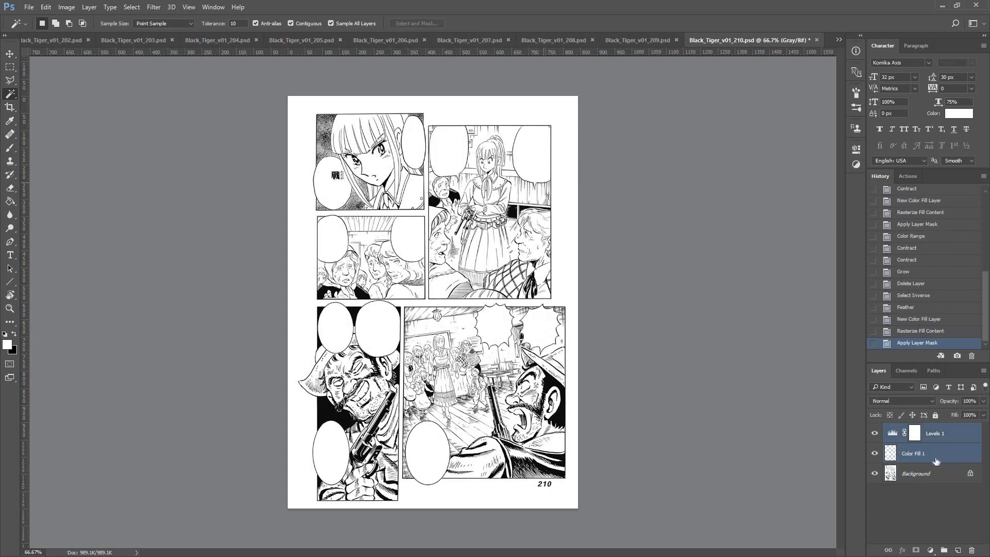
left_click(913, 453)
key("b")
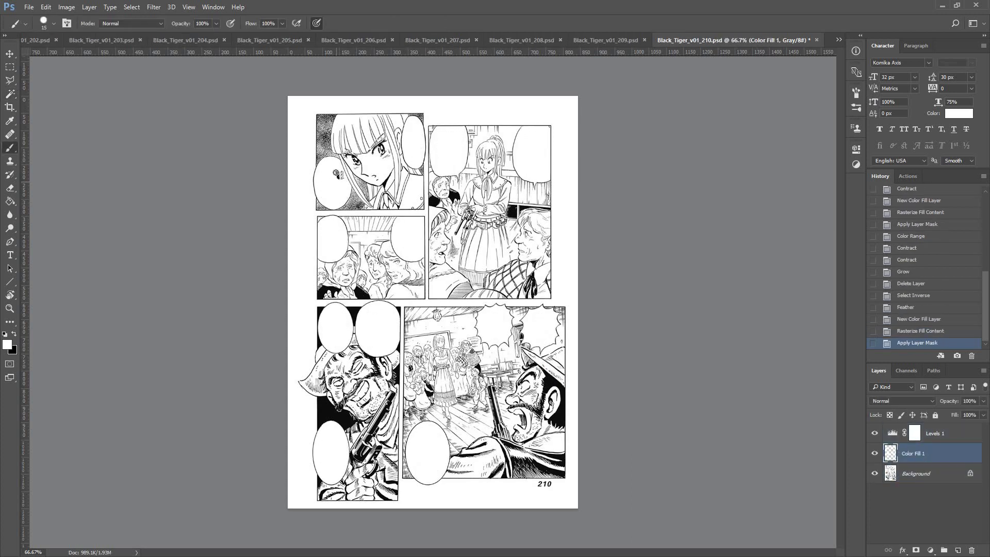
left_click(343, 175)
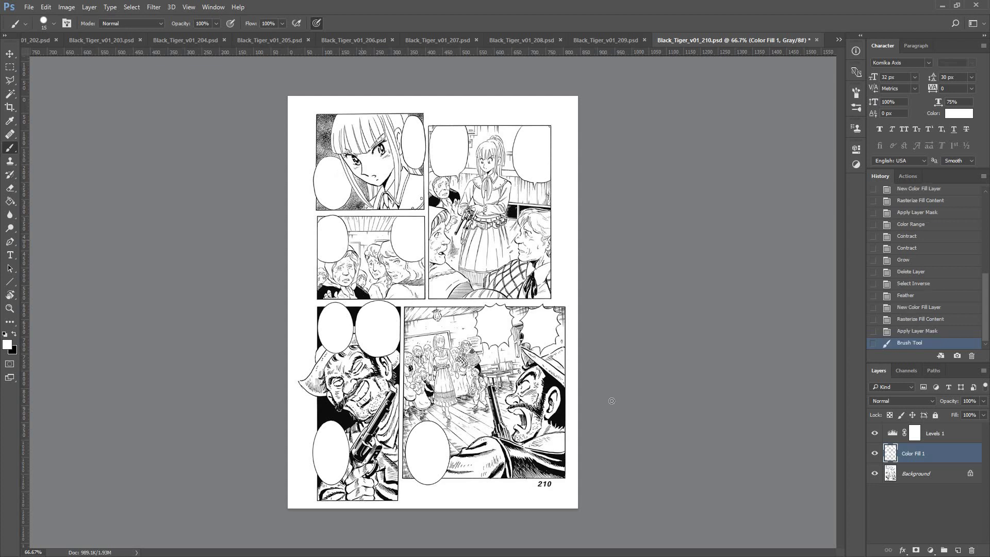
- Group the Levels 1 and Color Fill 1 layers of page 210
left_click(936, 433, "shift")
key("ctrl+g")
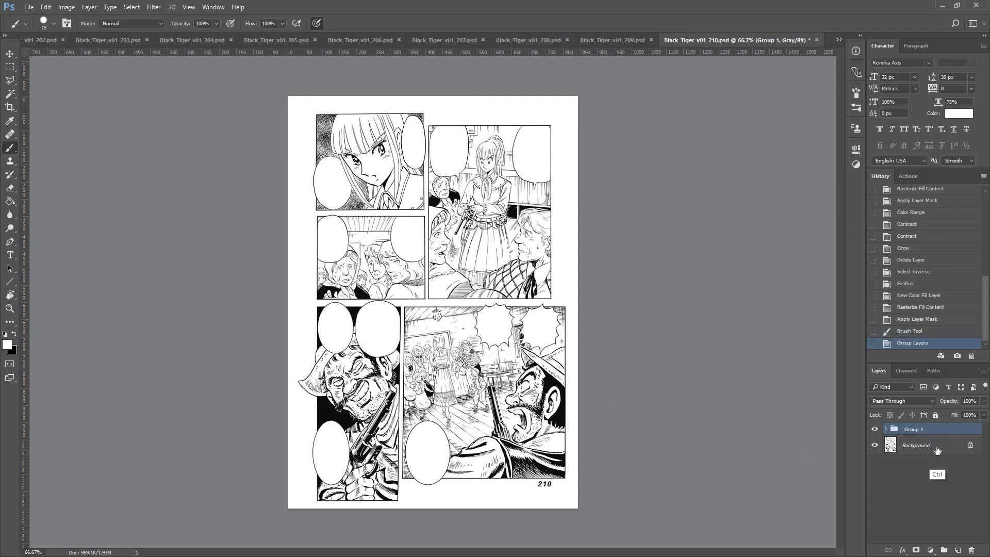
- Save page 210 and close it
key("ctrl+s")
key("ctrl+w")
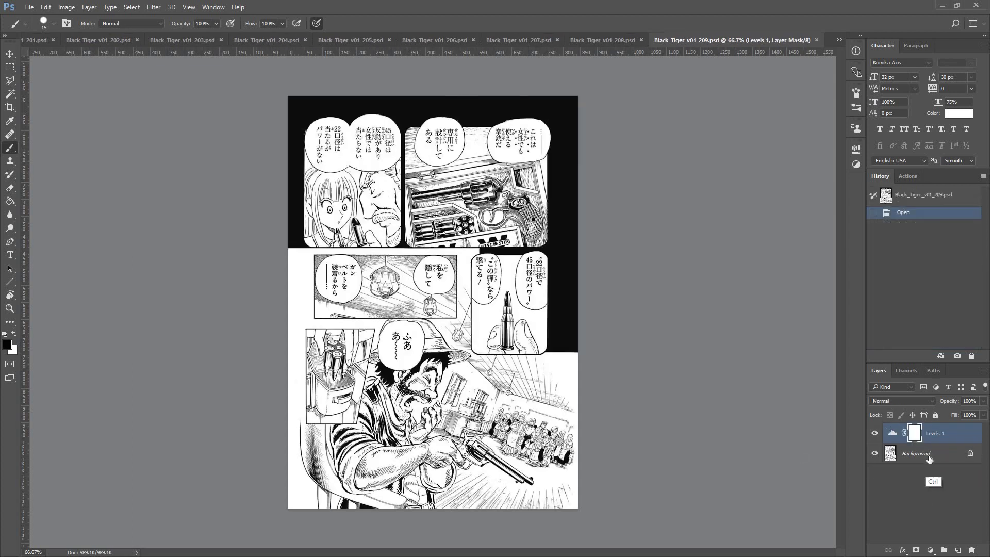
- Select all the speech balloons on page 209 with the Magic Wand, working on the Background layer
key("alt+[")
key("w")
left_click(516, 155)
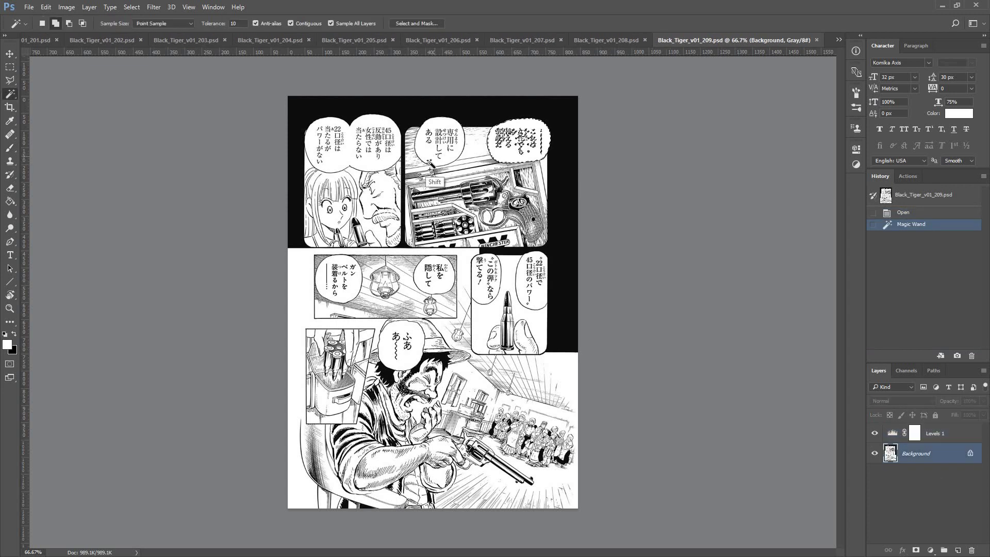
left_click(438, 155, "shift")
left_click(377, 163, "shift")
left_click(352, 293, "shift")
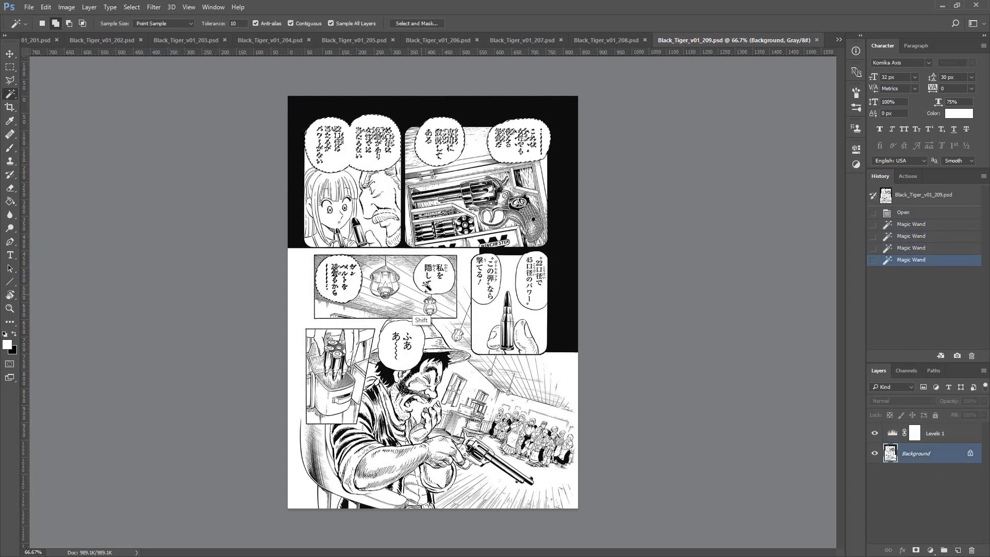
left_click(436, 288, "shift")
left_click(487, 294, "shift")
left_click(525, 303, "shift")
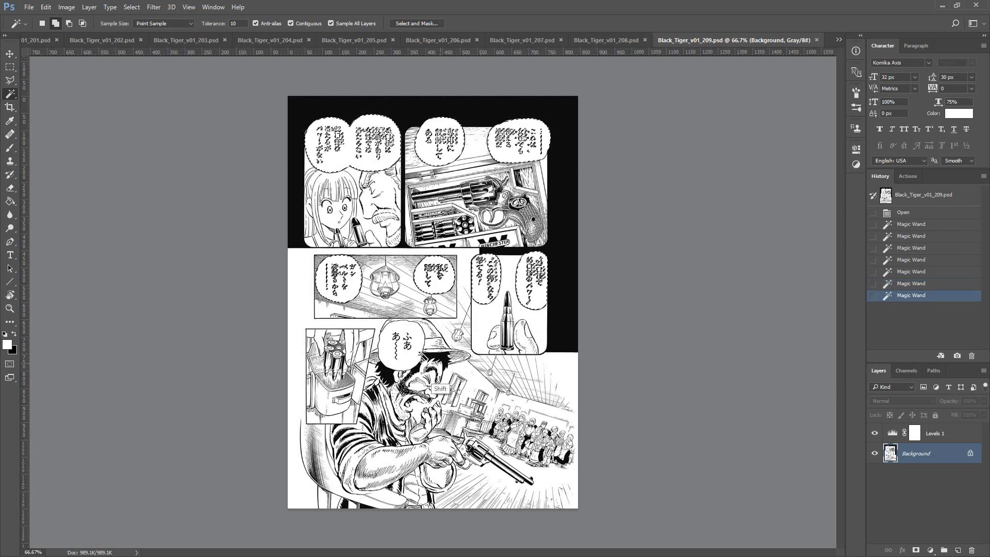
left_click(424, 278, "shift")
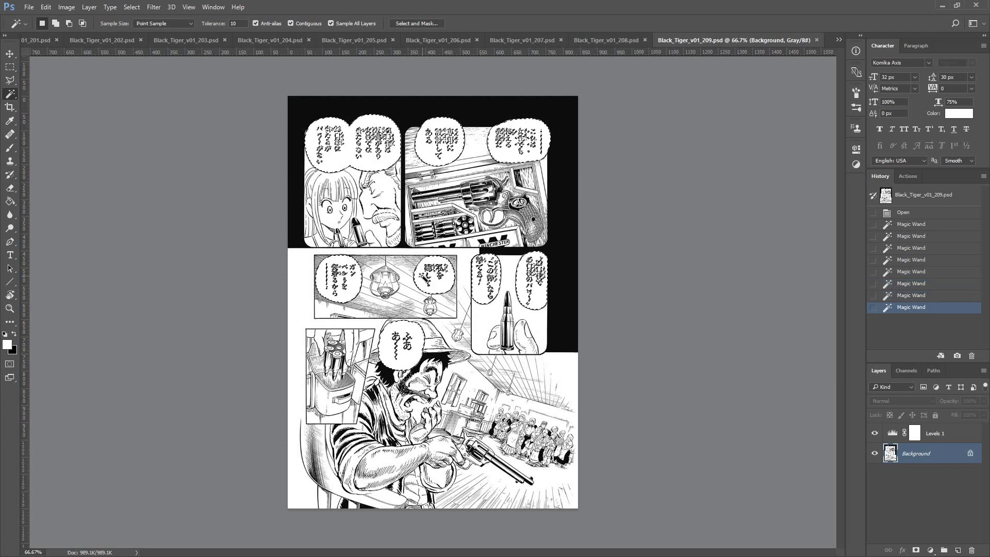
- Run the balloon-cleaning action on page 209 and brush white over the leftover text in the bullet panel's left balloon on Color Fill 1
key("F2")
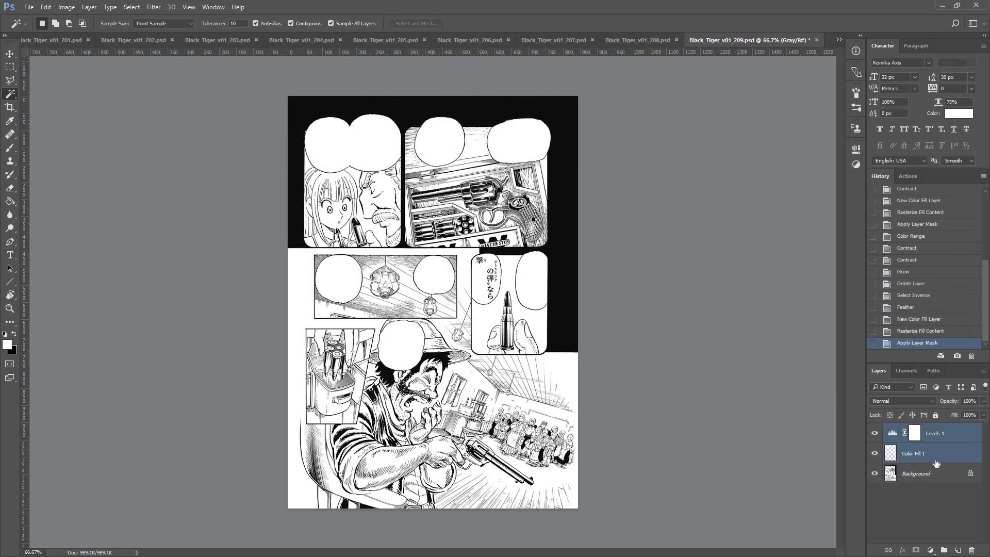
key("alt+bracketleft")
key("b")
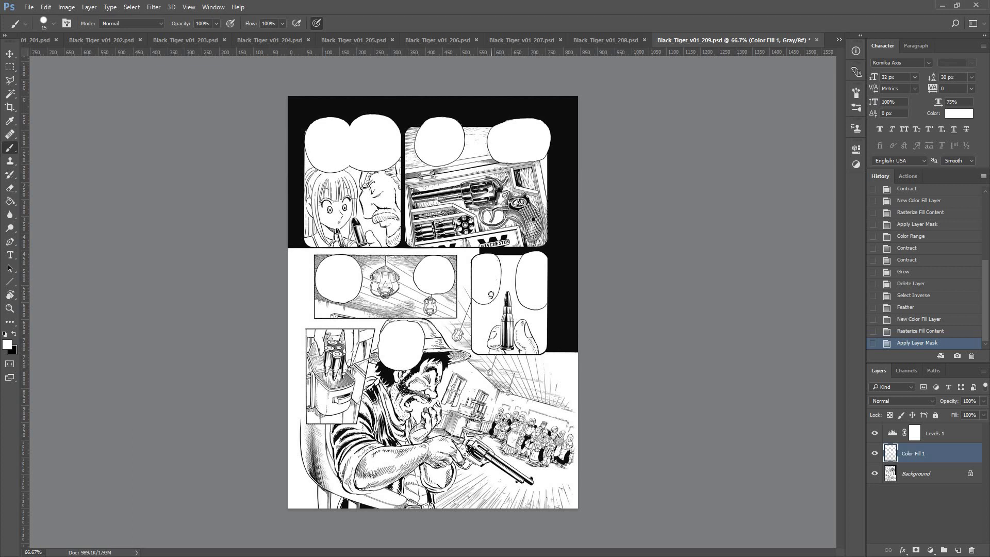
left_click(496, 291)
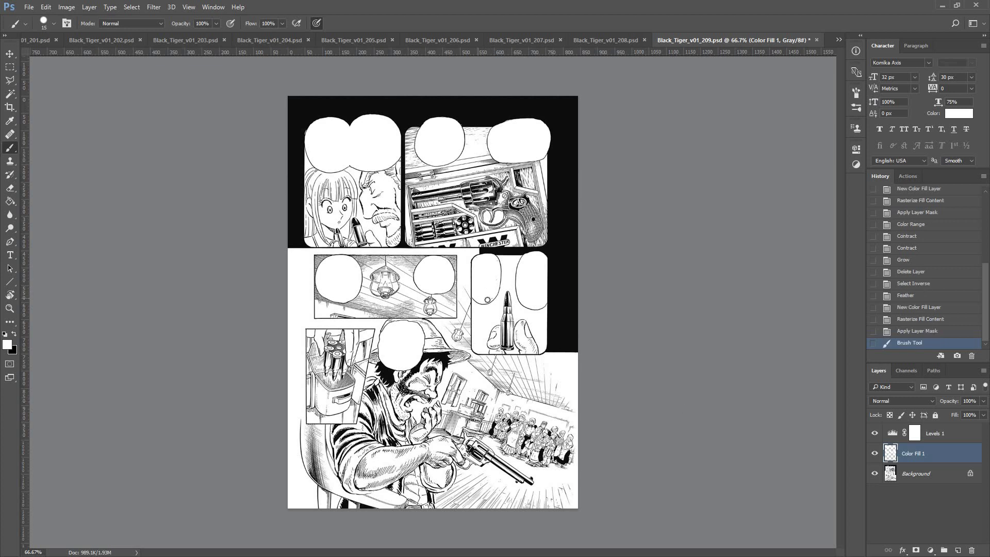
left_click(499, 288)
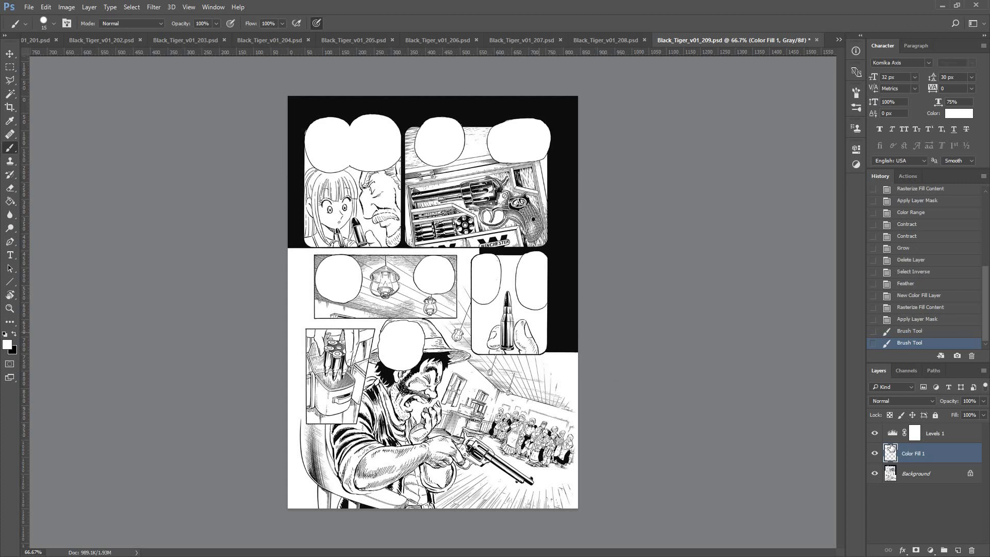
- Group the Levels 1 and Color Fill 1 layers of page 209, then save and close the page
left_click(931, 436, "shift")
key("ctrl+g")
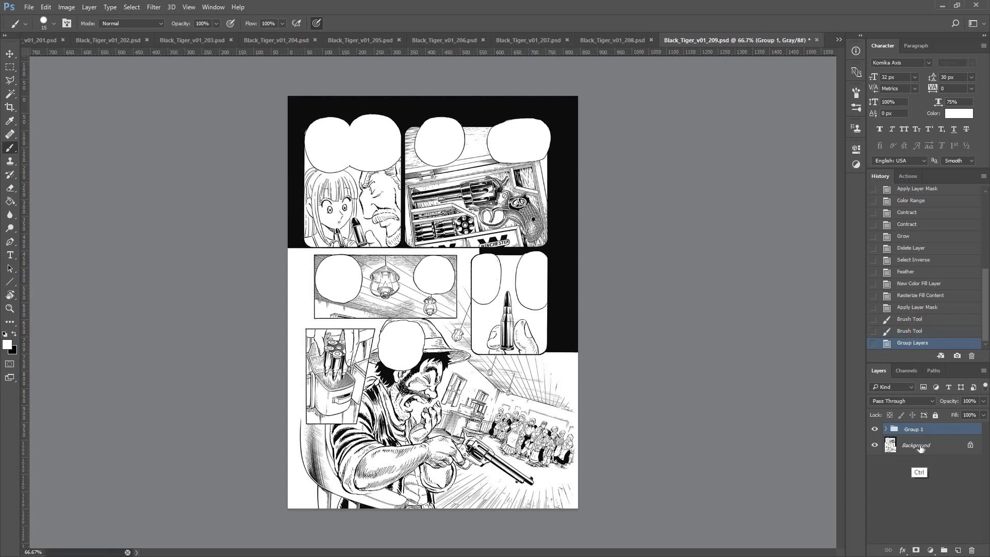
key("ctrl+s")
key("ctrl+w")
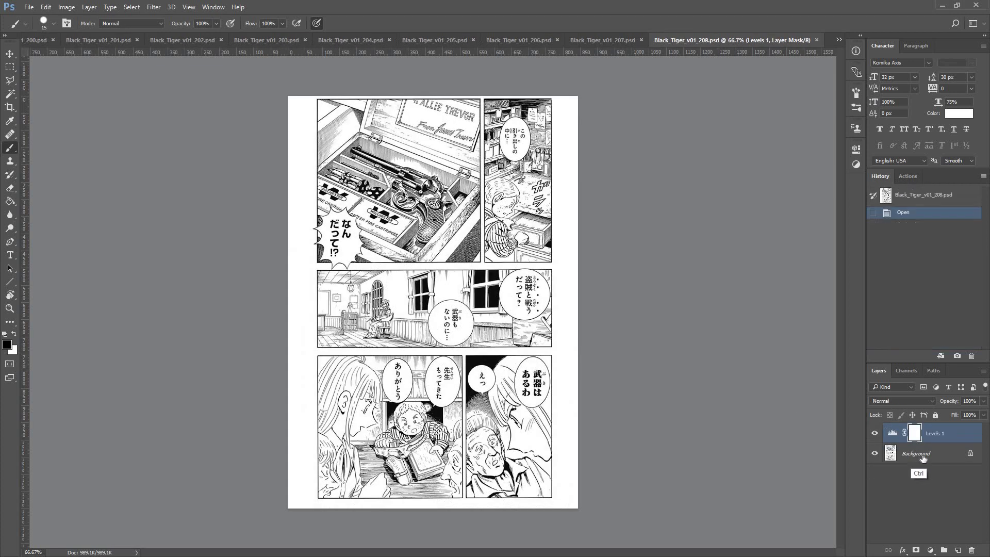
- Select the eight speech balloons on page 208's Background layer with the Magic Wand and run the balloon-cleaning action
left_click(922, 455)
key("w")
left_click(501, 150)
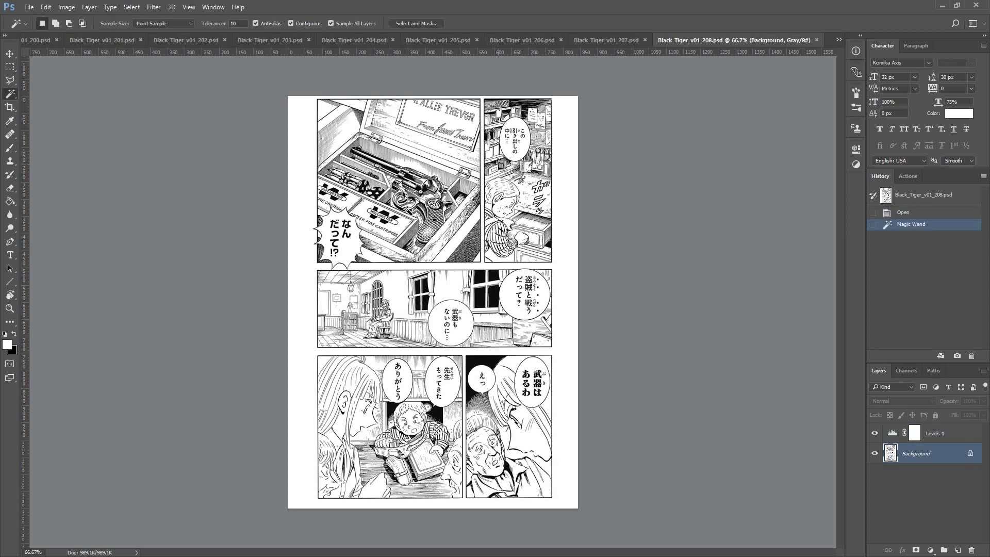
left_click(345, 259, "shift")
left_click(438, 338, "shift")
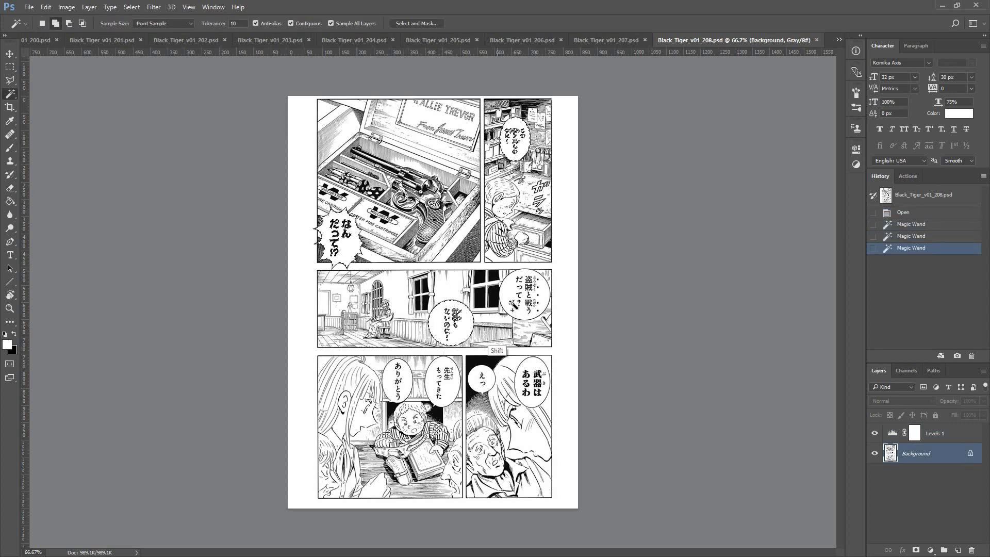
left_click(522, 367, "shift")
left_click(481, 379, "shift")
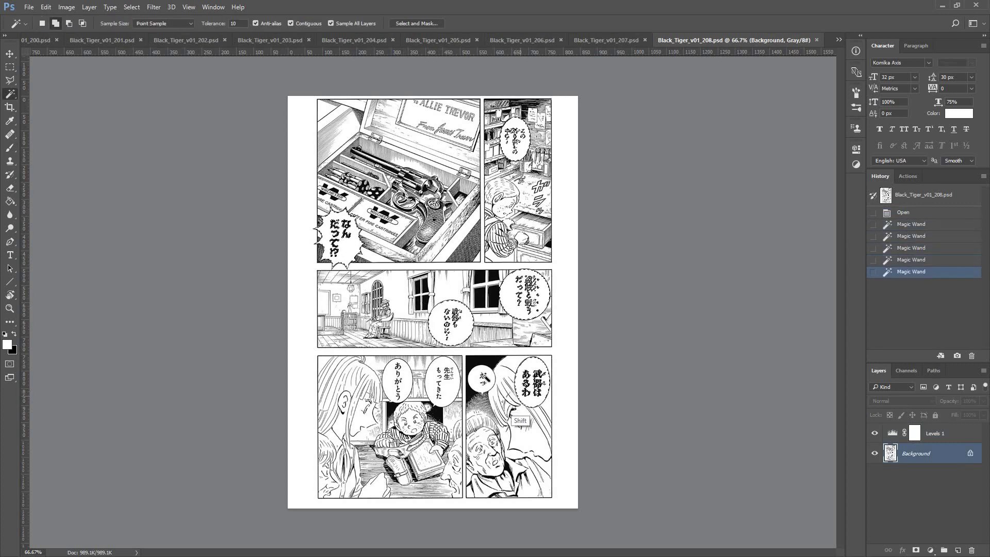
left_click(454, 394, "shift")
left_click(454, 395, "shift")
left_click(400, 393, "shift")
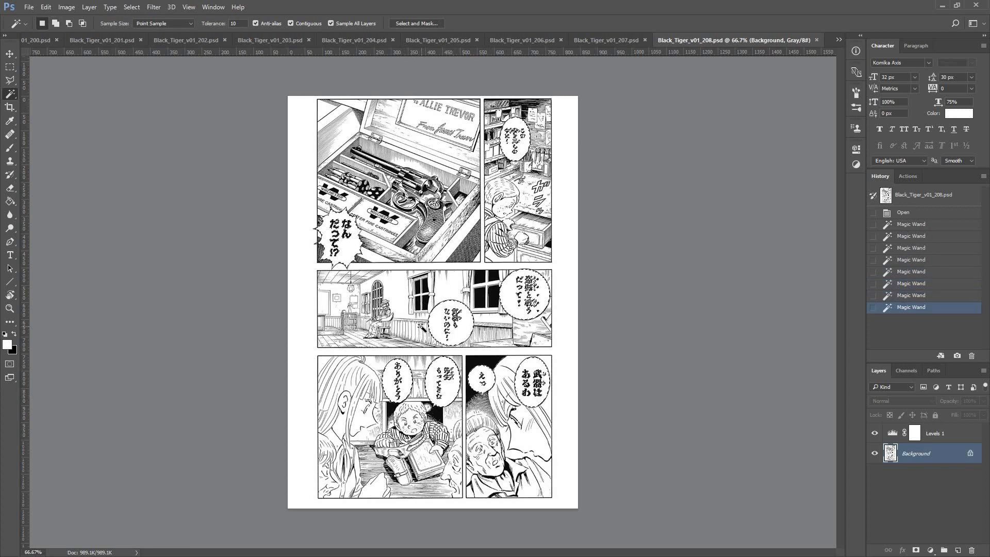
key("F2")
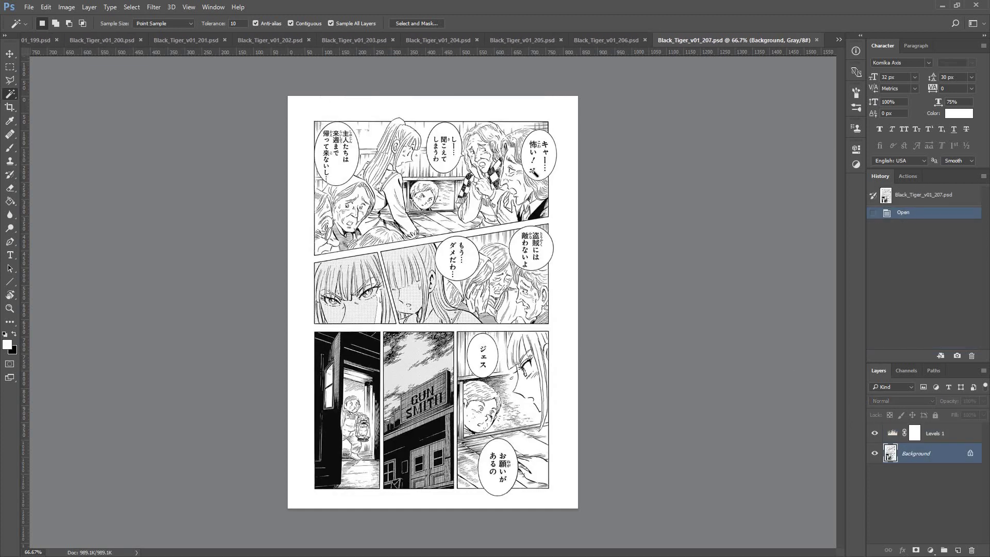
- Select the seven speech balloons on page 207 with the Magic Wand, working on the Background layer
left_click(531, 178)
left_click(446, 166, "shift")
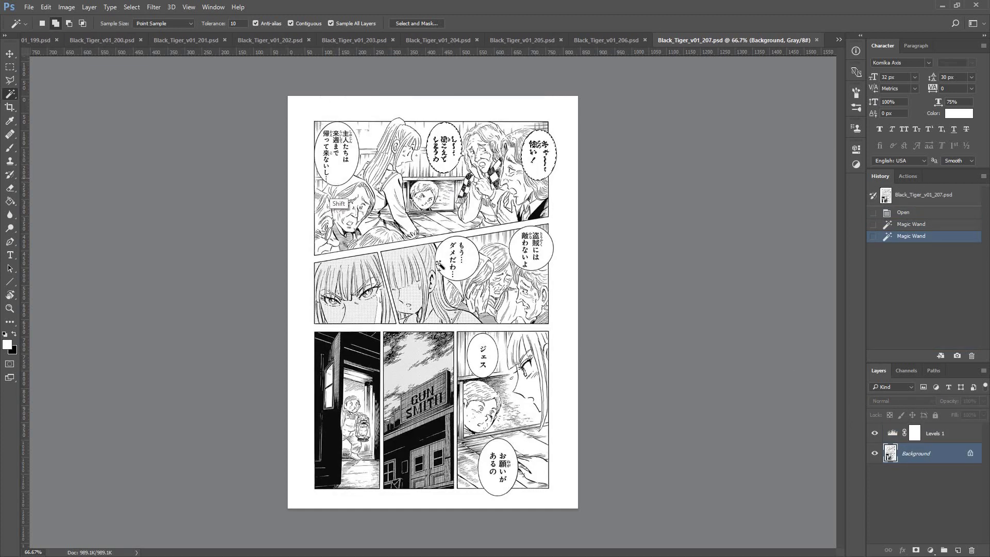
left_click(333, 178, "shift")
left_click(468, 270, "shift")
left_click(524, 253, "shift")
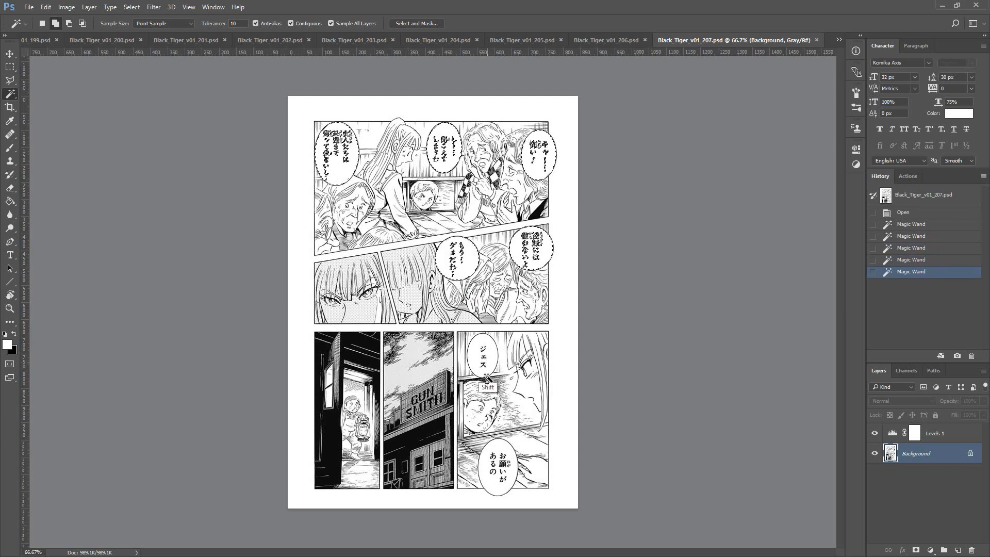
left_click(484, 356, "shift")
left_click(511, 466, "shift")
- Run the balloon-cleaning action on page 207 and brush white over the leftover text in the top-left and middle-right balloons on Color Fill 1
key("F2")
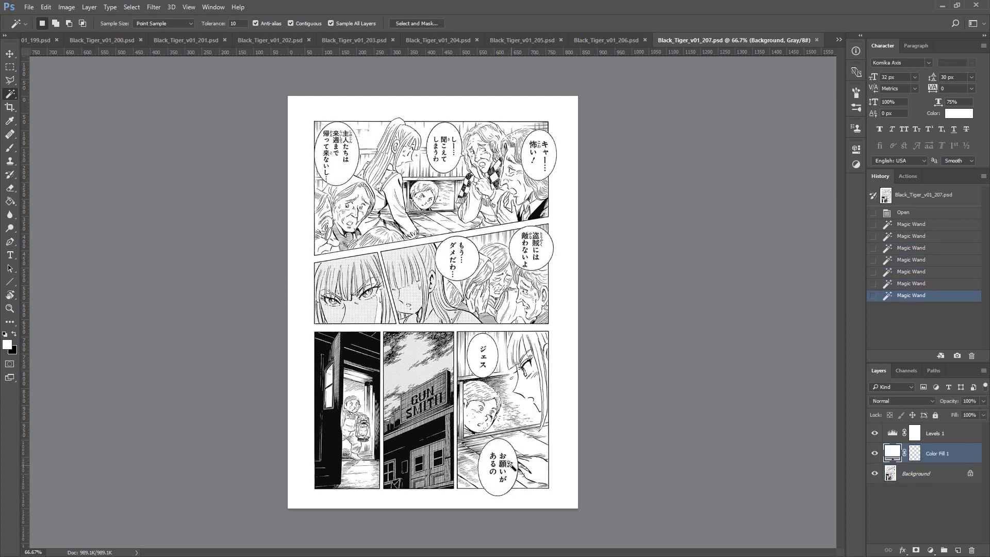
left_click(913, 460)
key("b")
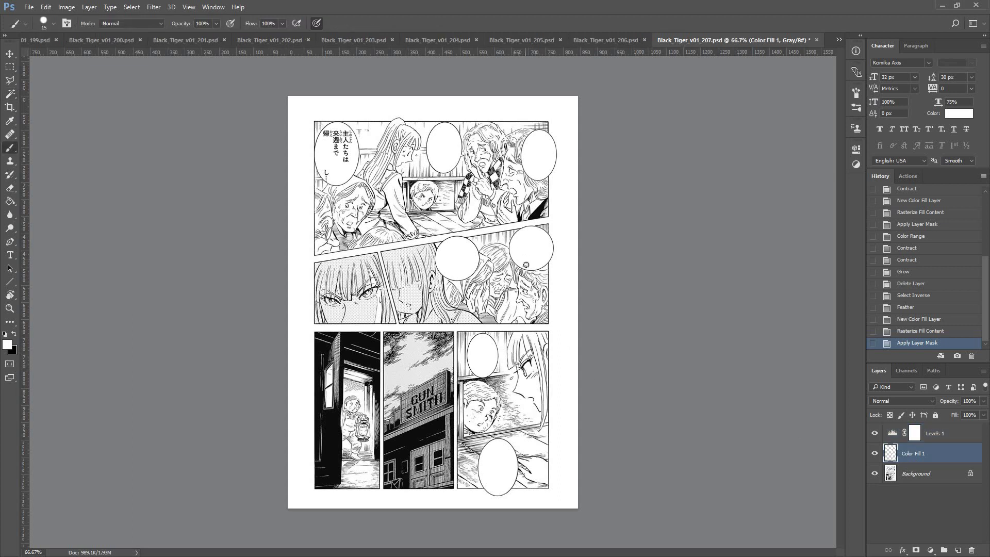
left_click(532, 259)
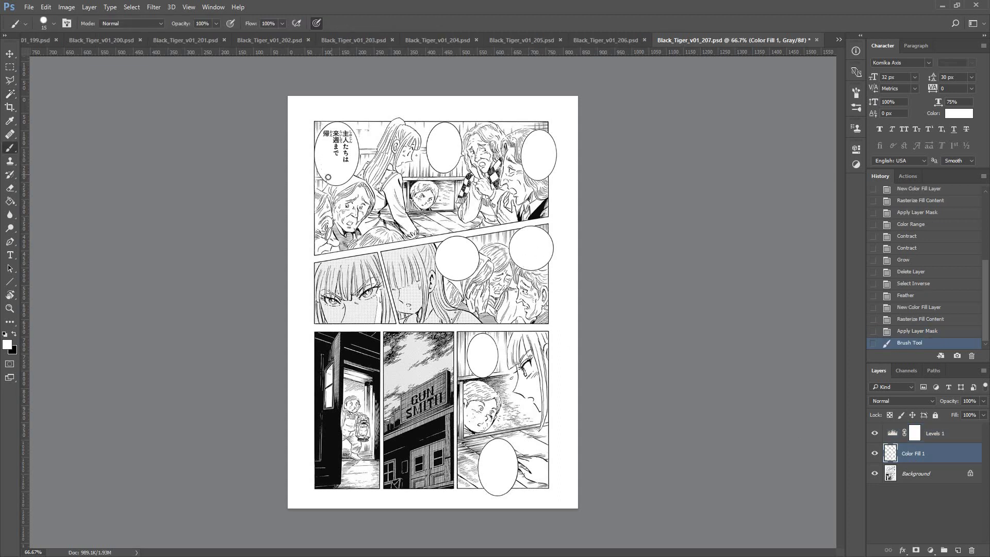
left_click_drag(329, 177, 332, 175)
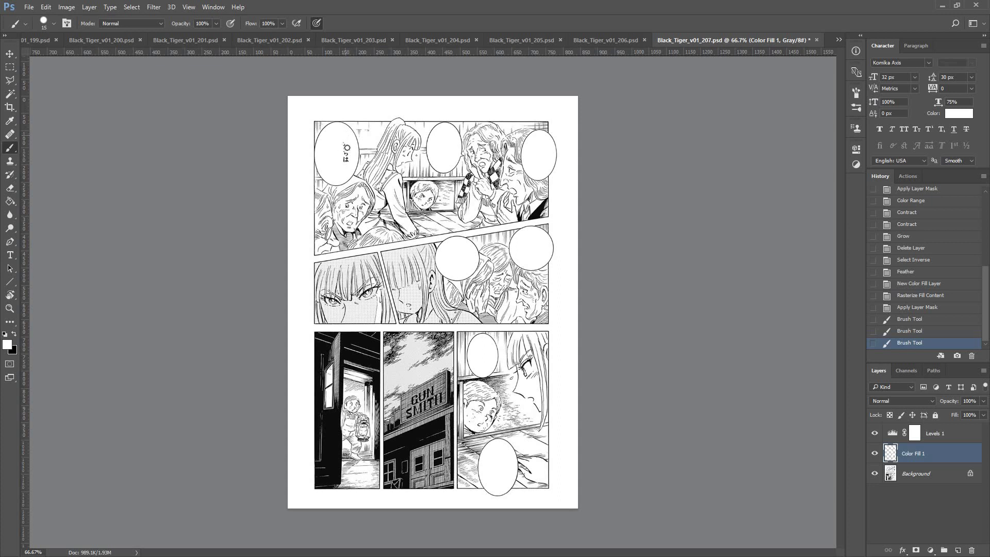
left_click_drag(349, 151, 352, 116)
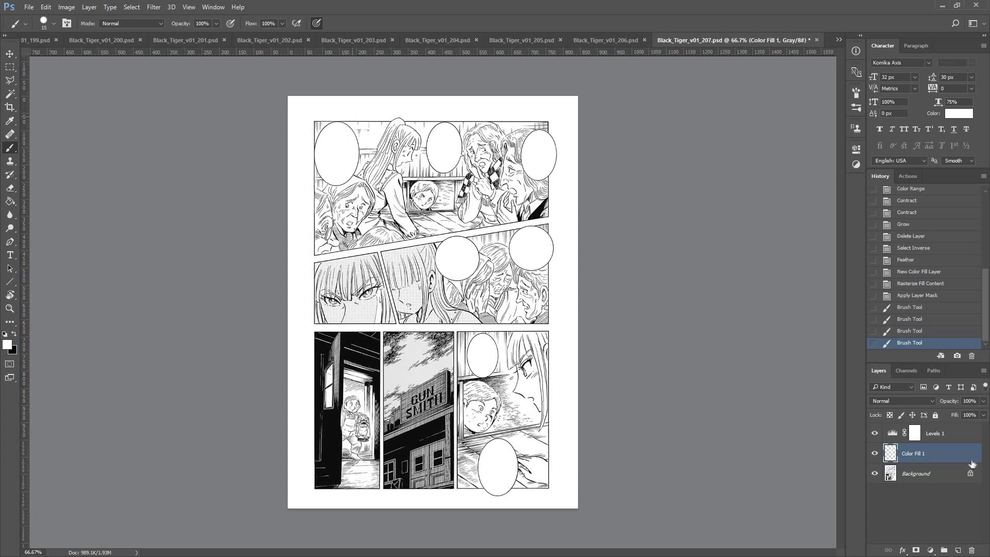
- Group the Levels 1 and Color Fill 1 layers of page 207 and close the saved page
left_click(934, 433, "shift")
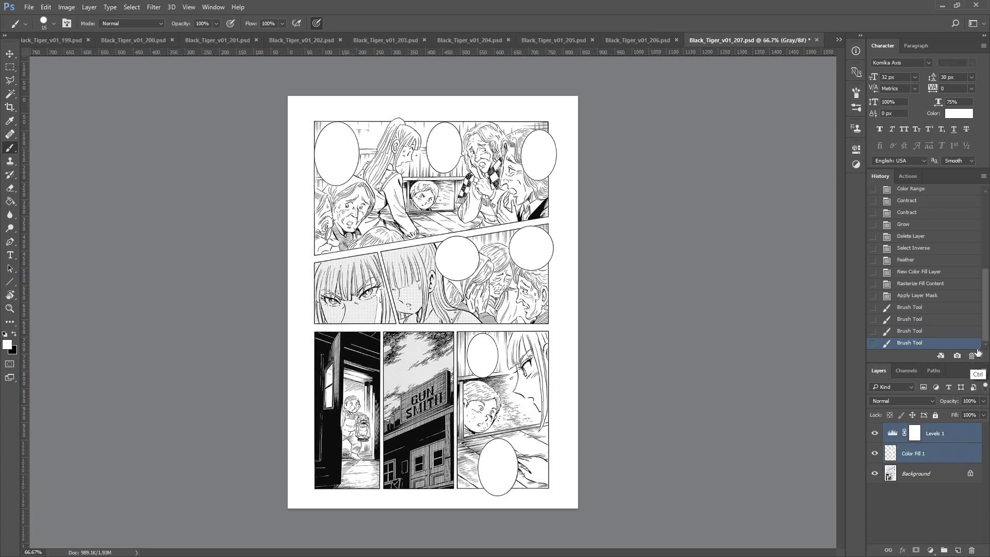
key("ctrl+g")
key("ctrl+shift+Tab")
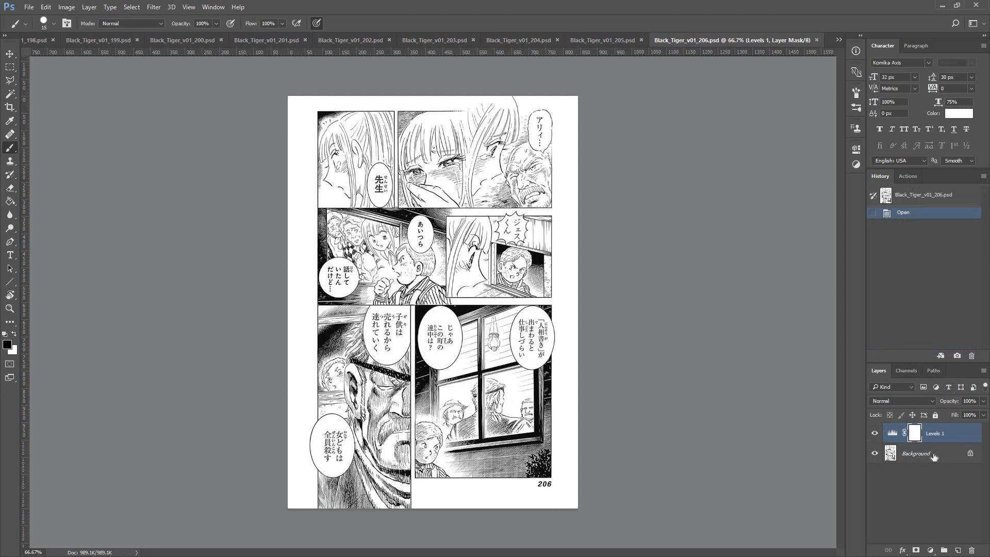
- Select page 206's eight fully outlined speech balloons with the Magic Wand on the Background layer, leaving out the open アリィ… balloon
key("w")
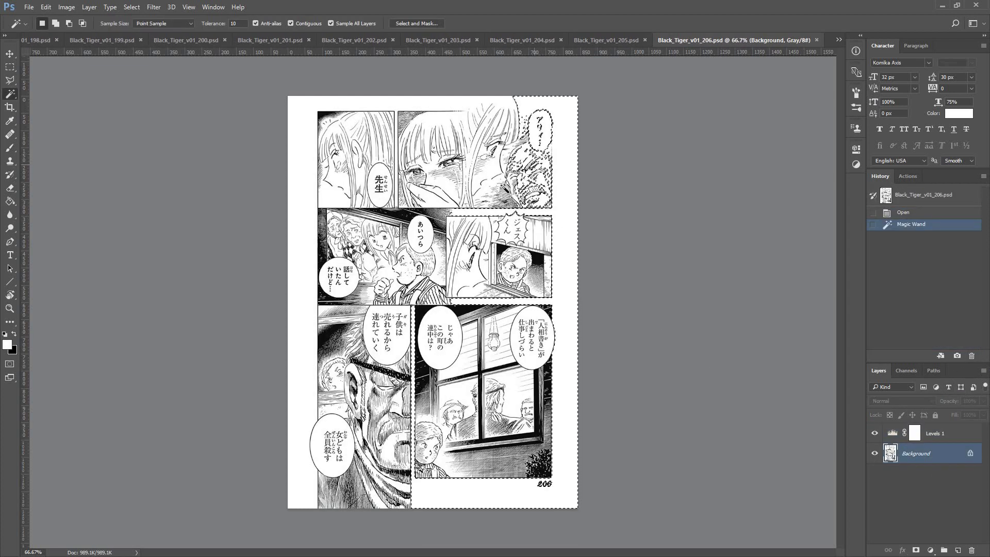
left_click(384, 170, "shift")
left_click(420, 242, "shift")
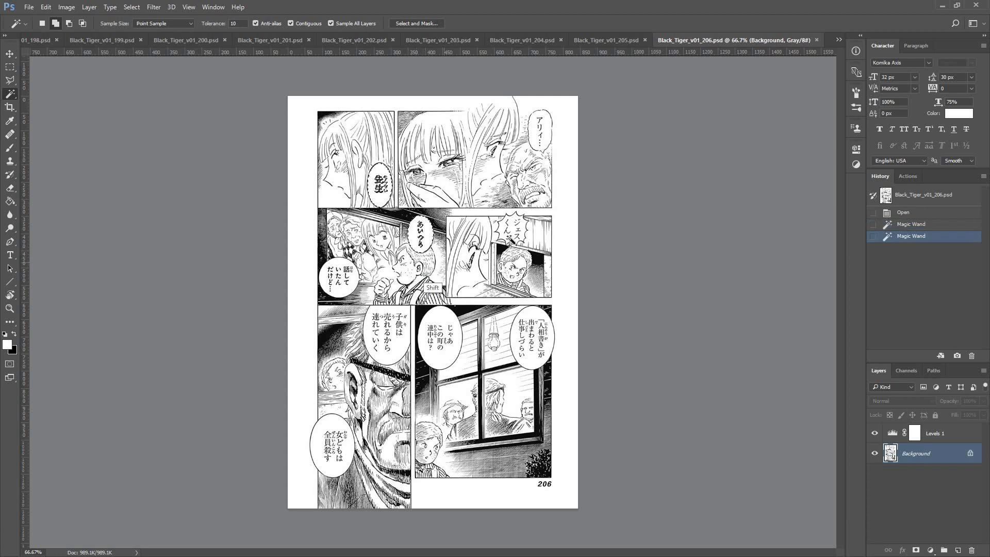
left_click(513, 234, "shift")
left_click(344, 297, "shift")
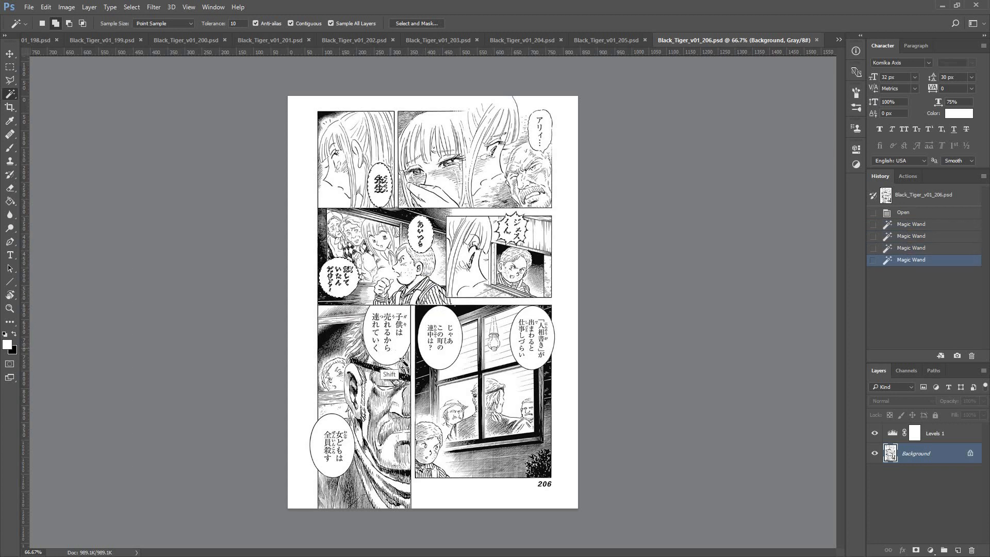
left_click(388, 337, "shift")
left_click(438, 340, "shift")
left_click(518, 351, "shift")
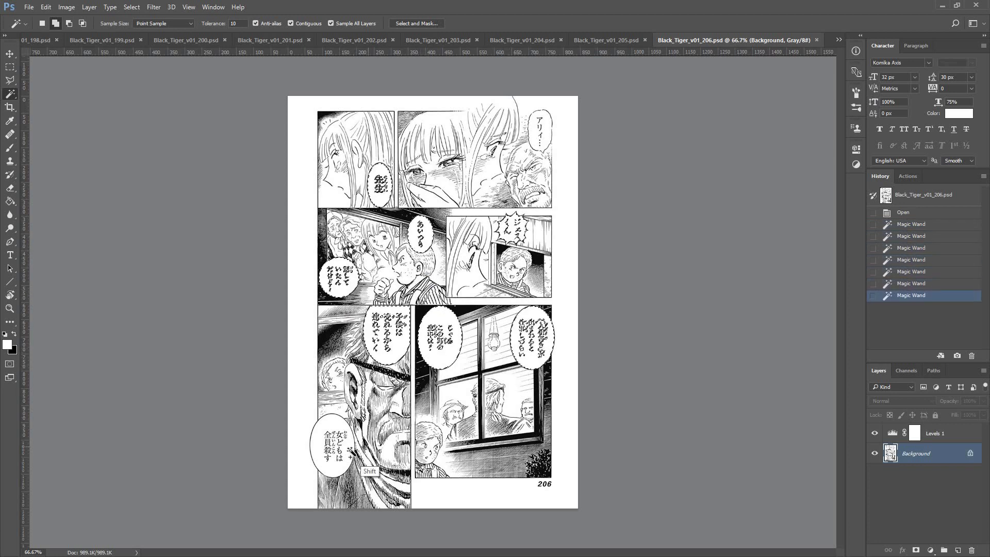
left_click(330, 446, "shift")
- Add the inside of the open アリィ… balloon in page 206's top-right panel to the selection with the Polygonal Lasso
key("ctrl+plus")
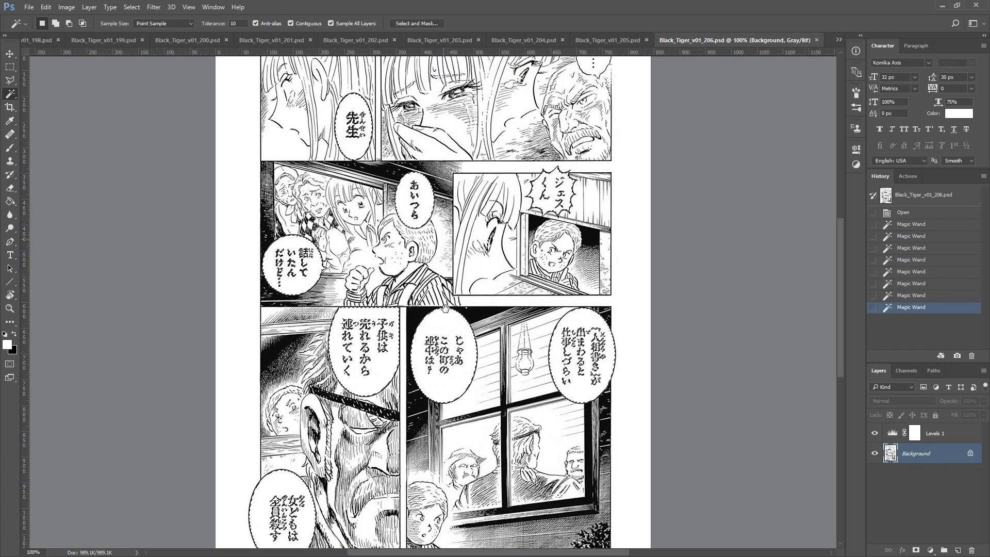
left_click_drag(447, 295, 392, 423)
key("l")
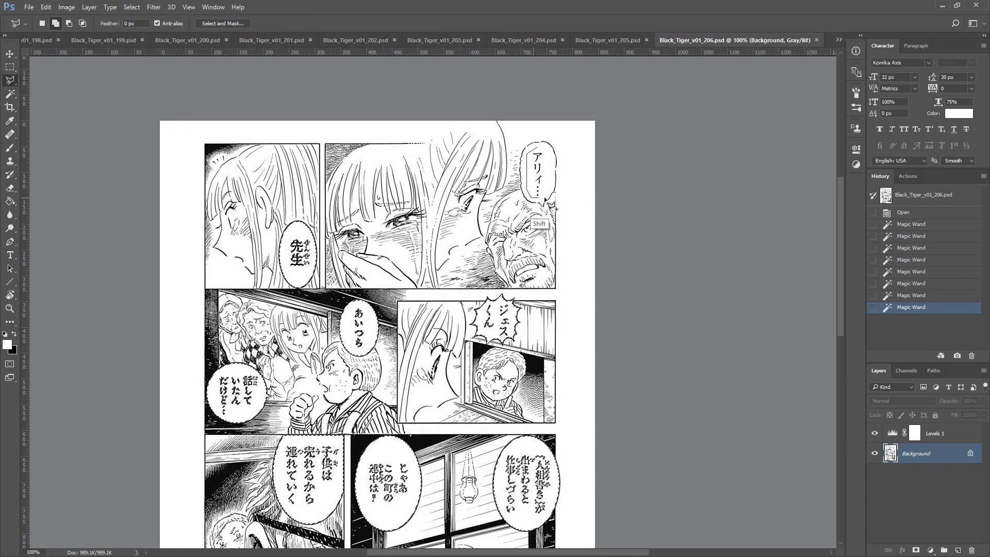
left_click(538, 149)
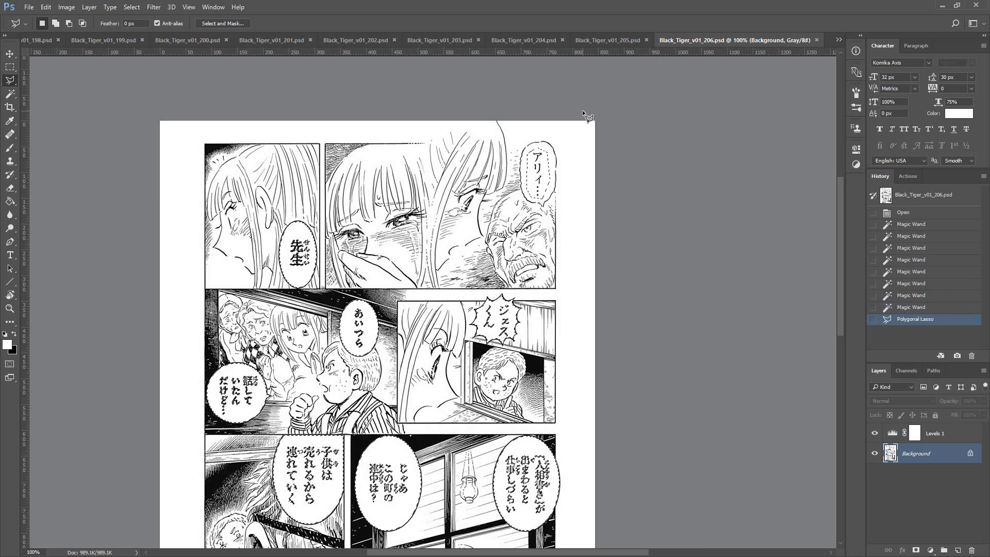
- Run the balloon-cleaning action on page 206 and group its Levels 1 and Color Fill 1 layers
key("F2")
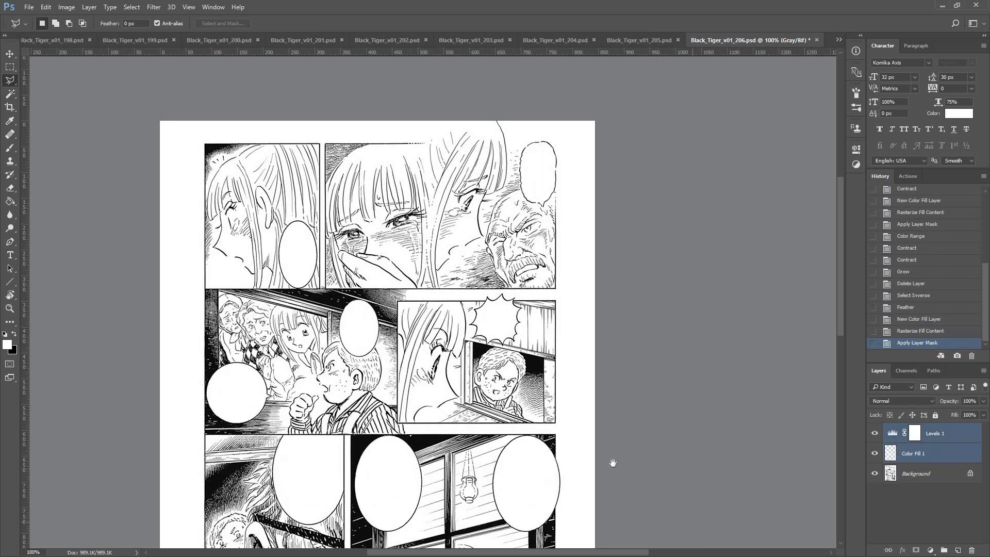
left_click_drag(645, 338, 654, 283)
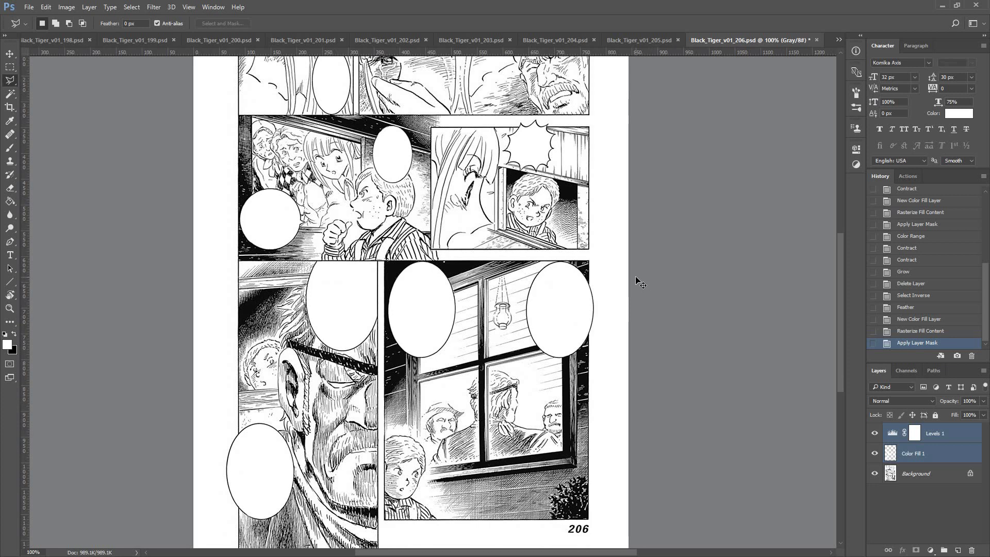
key("ctrl+g")
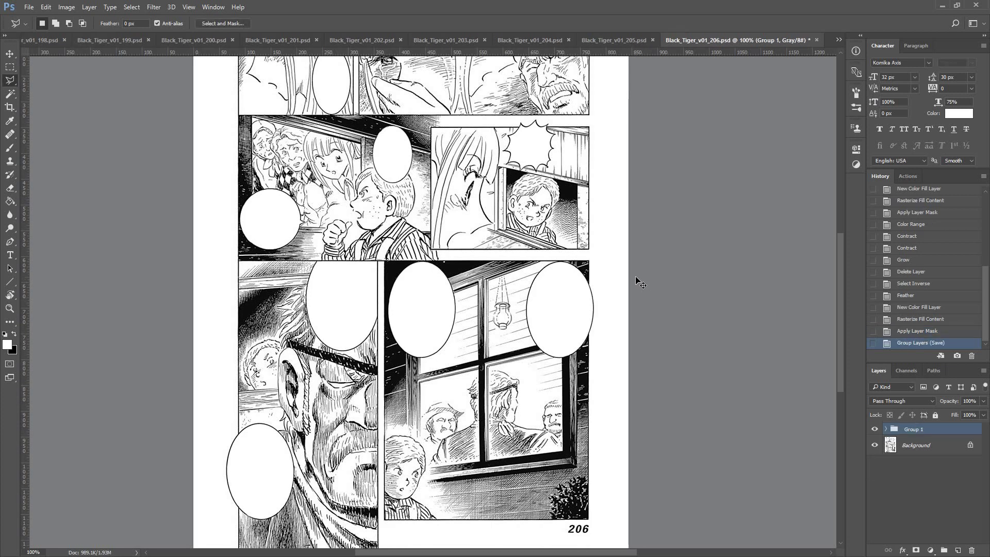
- Close page 206, select page 205's four text-filled speech balloons on the Background layer with the Magic Wand, and run the balloon-cleaning action
key("ctrl+w")
key("alt+bracketleft")
key("w")
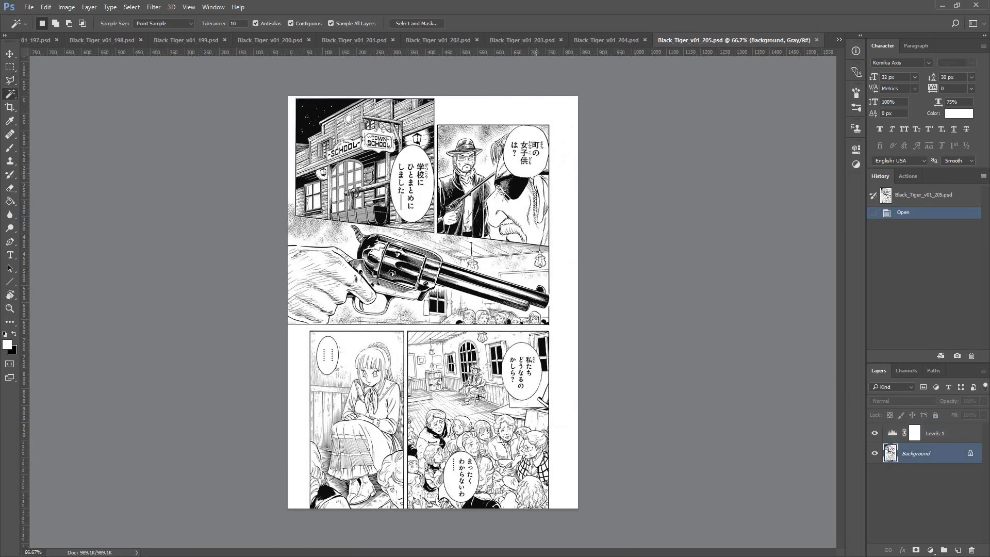
left_click(523, 155, "shift")
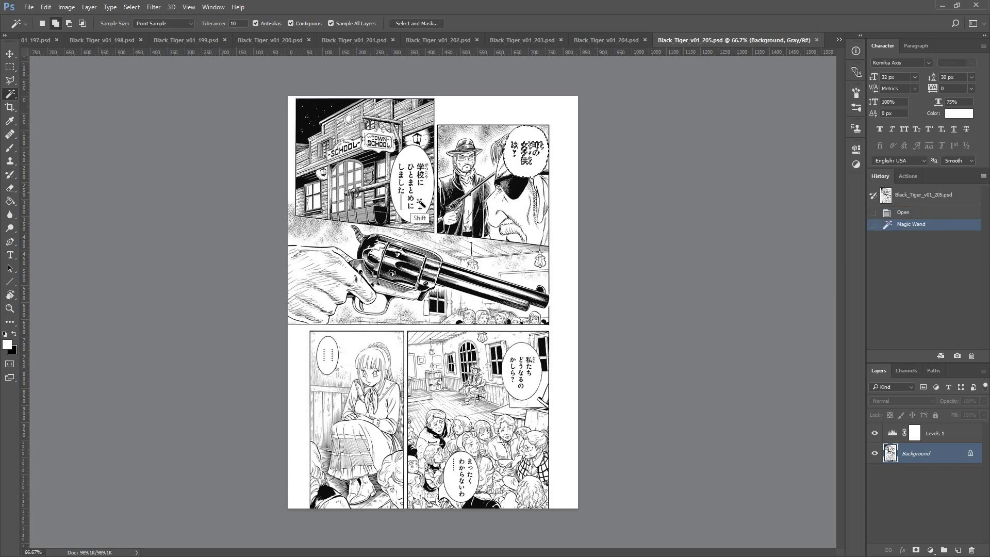
left_click(420, 214, "shift")
left_click(516, 392, "shift")
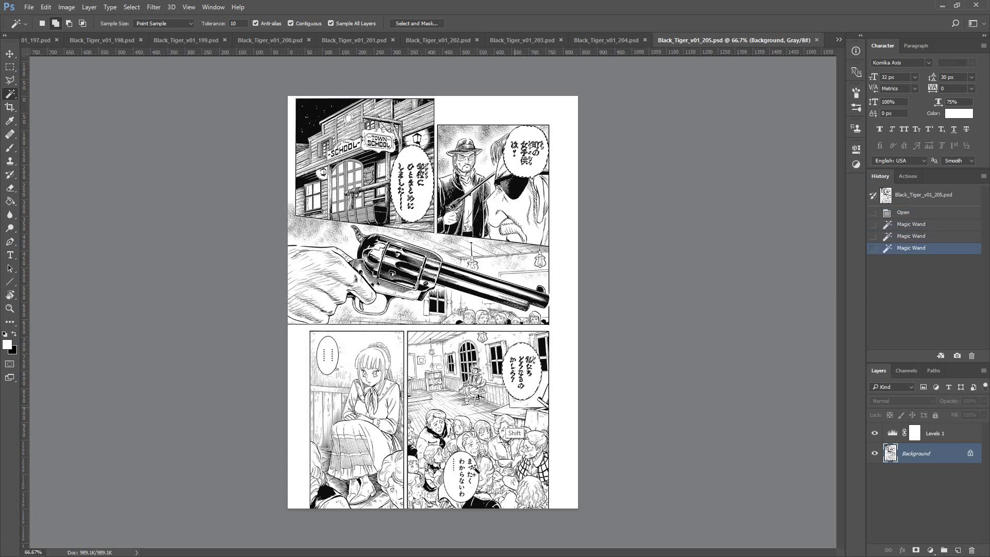
left_click(460, 493, "shift")
key("F2")
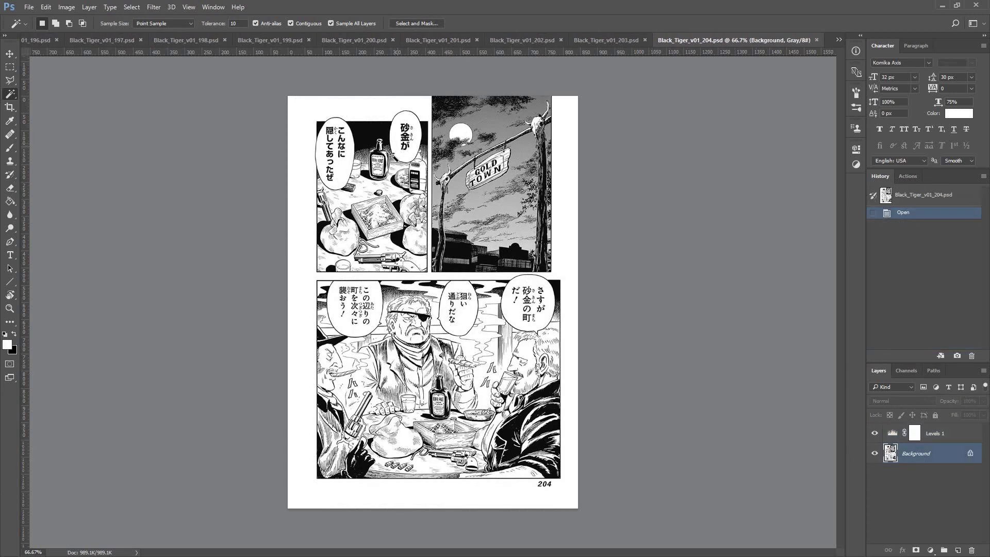
- Select page 204's five speech balloons on the Background layer with the Magic Wand and run the balloon-cleaning action
left_click(408, 136)
left_click(334, 181, "shift")
left_click(371, 329, "shift")
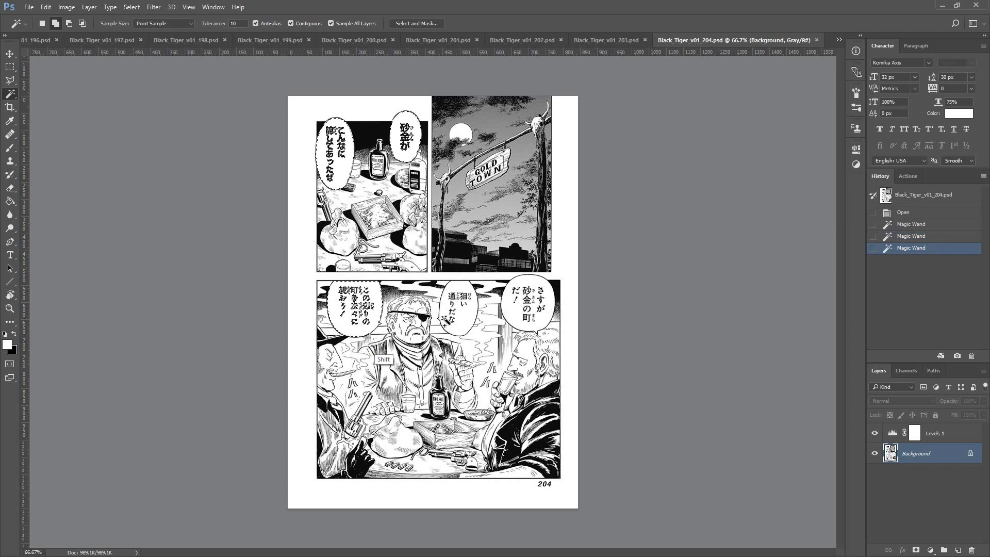
left_click(458, 323, "shift")
left_click(540, 331, "shift")
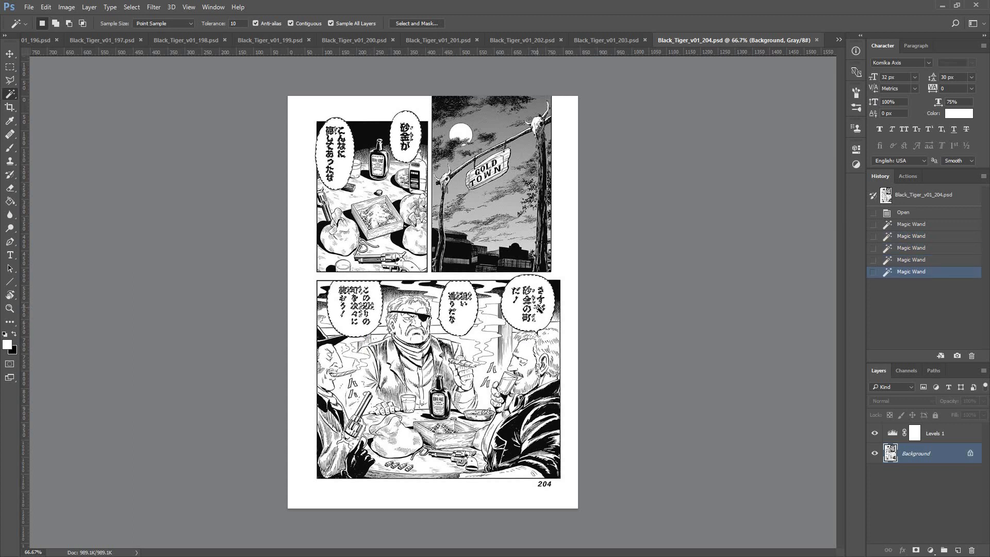
key("F2")
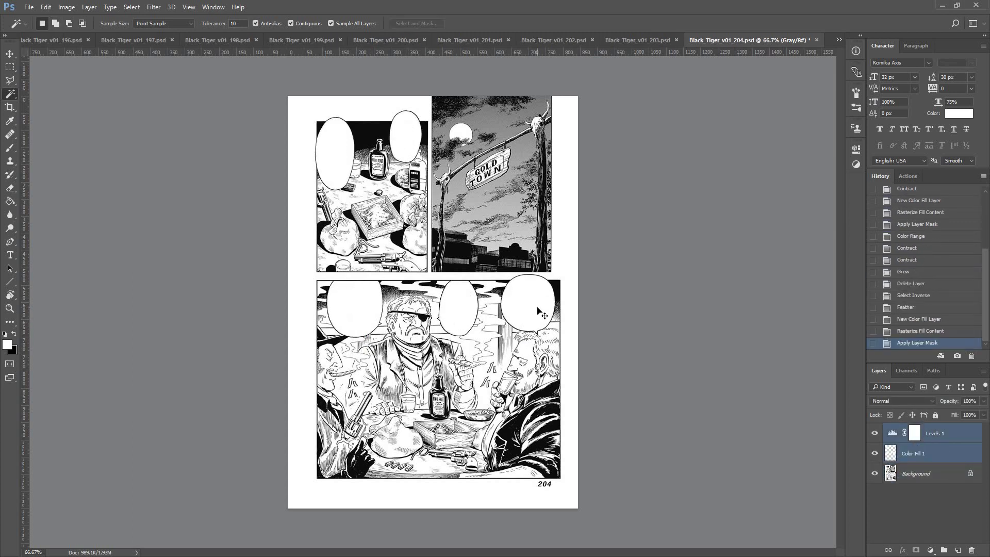
- Group the Levels 1 and Color Fill 1 layers of page 204, then save and close the page
key("ctrl+g")
key("ctrl+s")
key("ctrl+w")
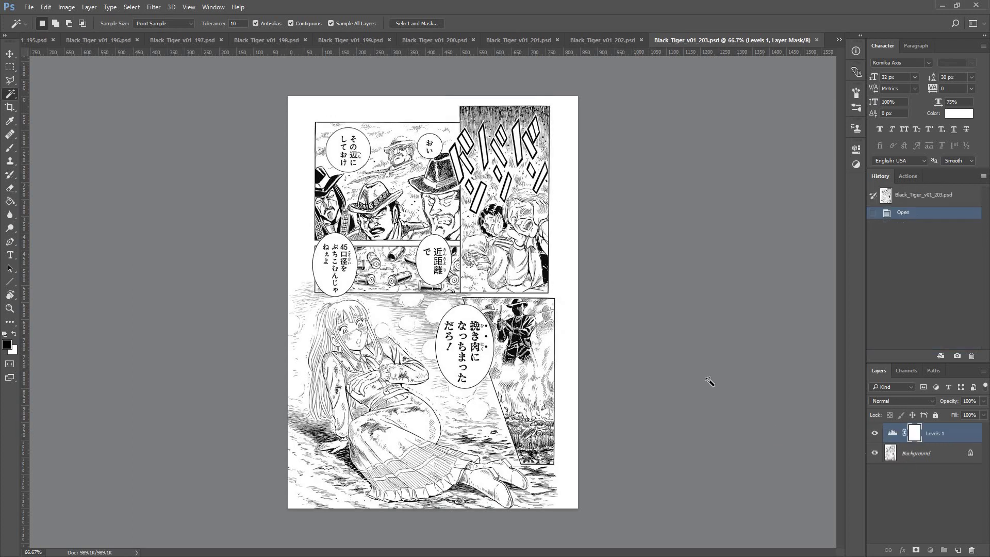
- Clean page 203's five speech balloons using a Magic Wand selection and the balloon-cleaning action, group the cleanup layers, and close the page
key("alt+[")
left_click(422, 159)
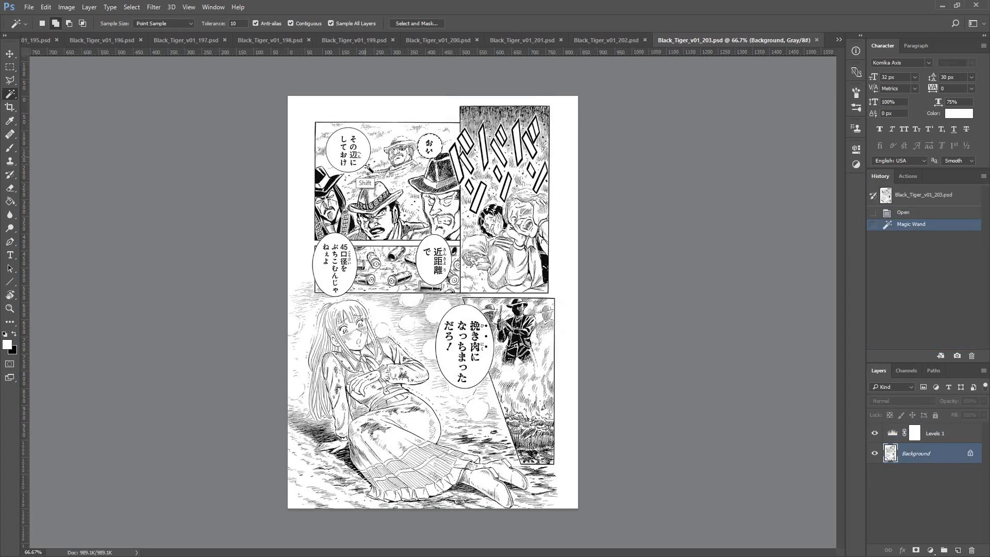
left_click(359, 164, "shift")
left_click(340, 289, "shift")
left_click(430, 281, "shift")
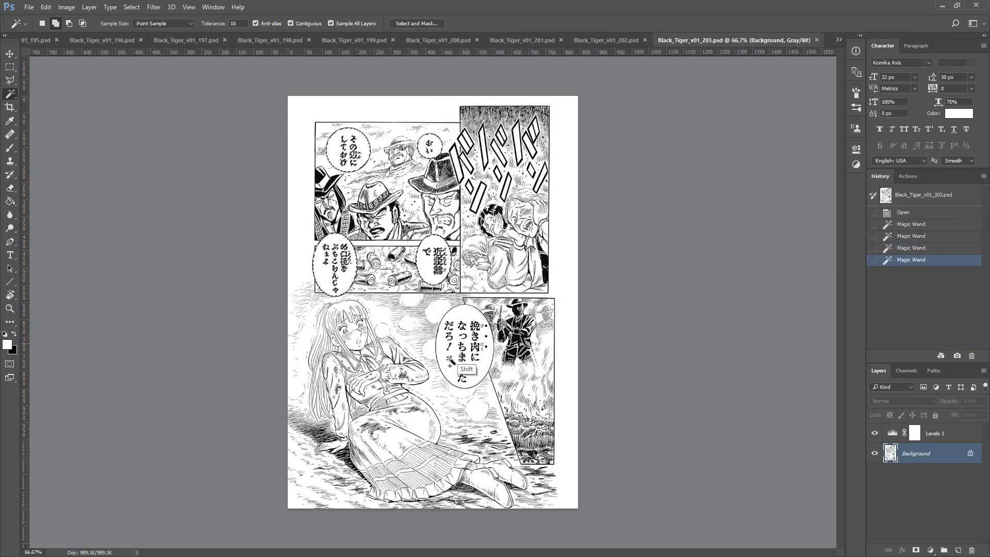
left_click(480, 358, "shift")
key("F2")
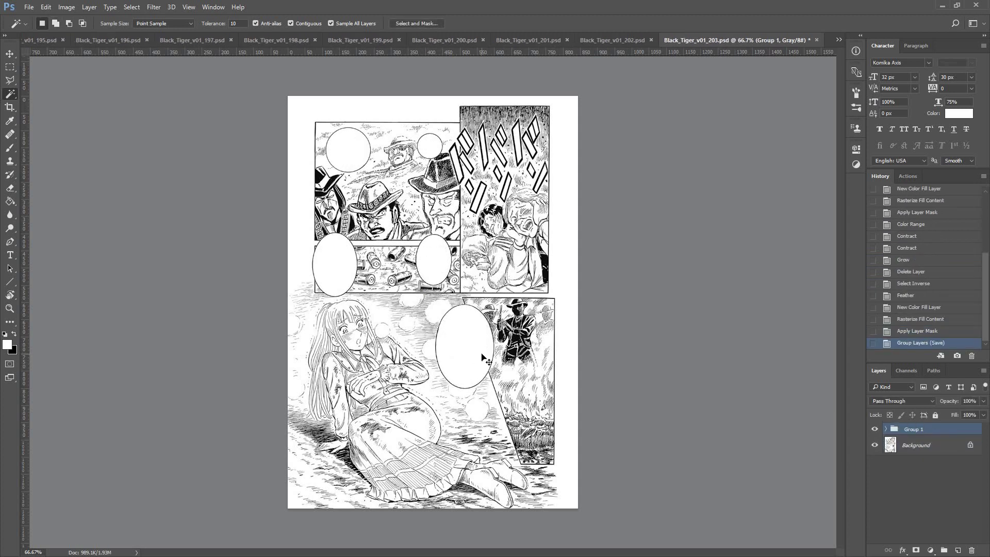
key("ctrl+w")
- Select page 202's キャア and クソじじいめっ! balloons on the Background layer with the Magic Wand, and add the てめえこの!! text with the Polygonal Lasso
left_click(921, 453)
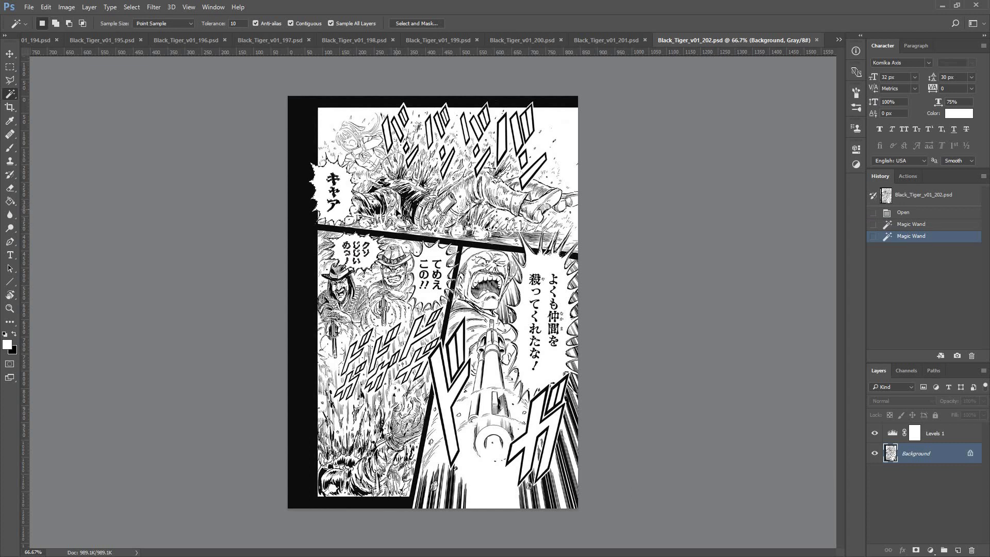
key("ctrl+plus")
key("l")
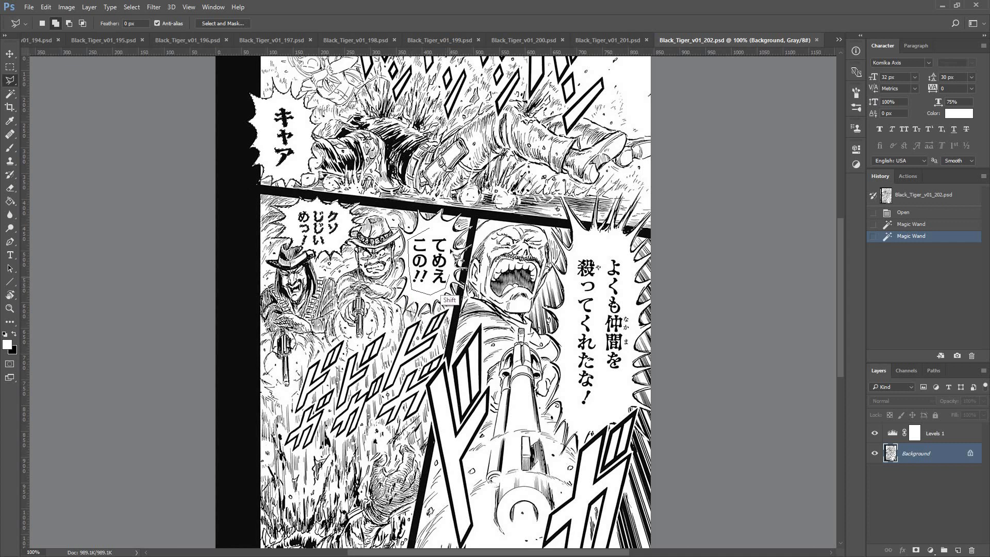
left_click(440, 262)
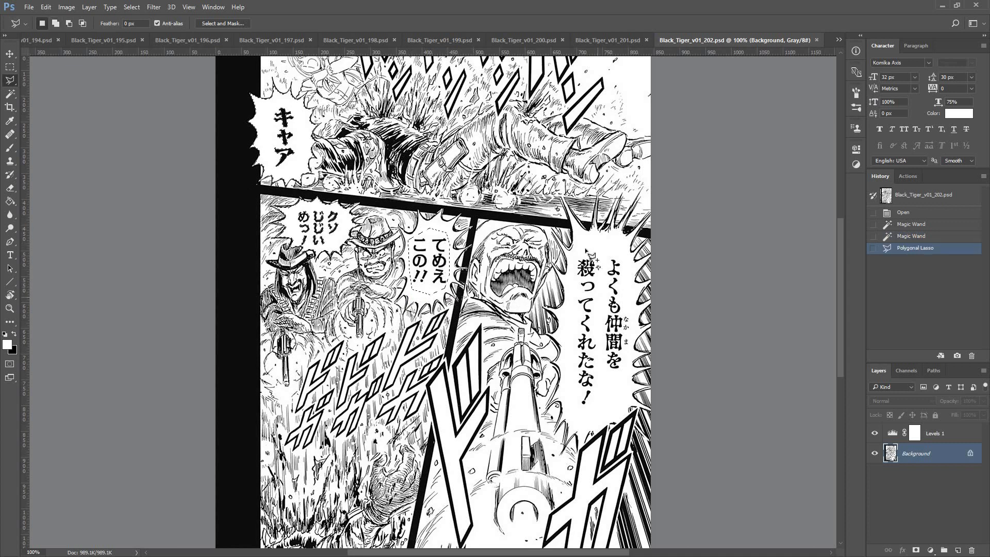
- Add the area around the よくも仲間を殺ってくれたな! text on page 202 to the selection with the Polygonal Lasso
left_click(585, 249)
left_click(570, 402)
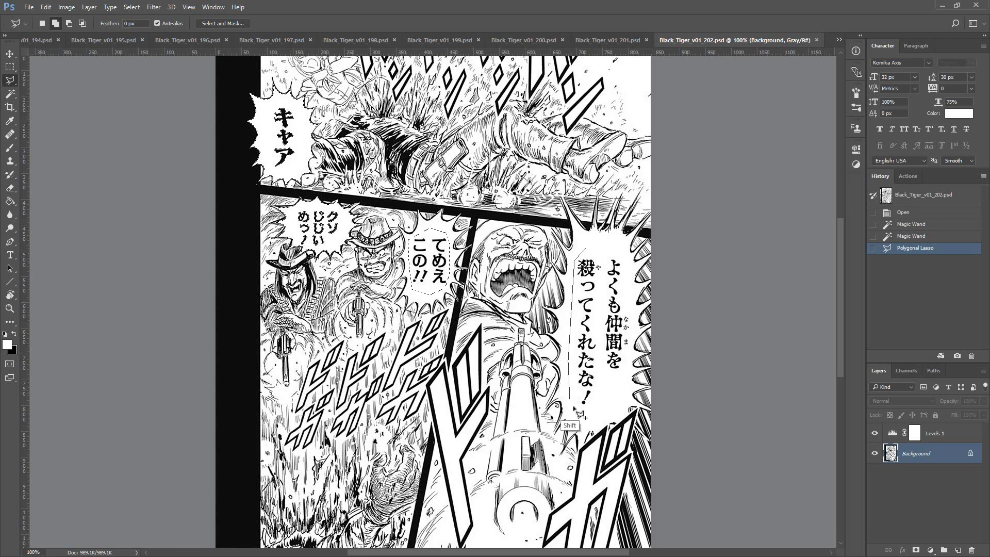
left_click(585, 412)
left_click(632, 345)
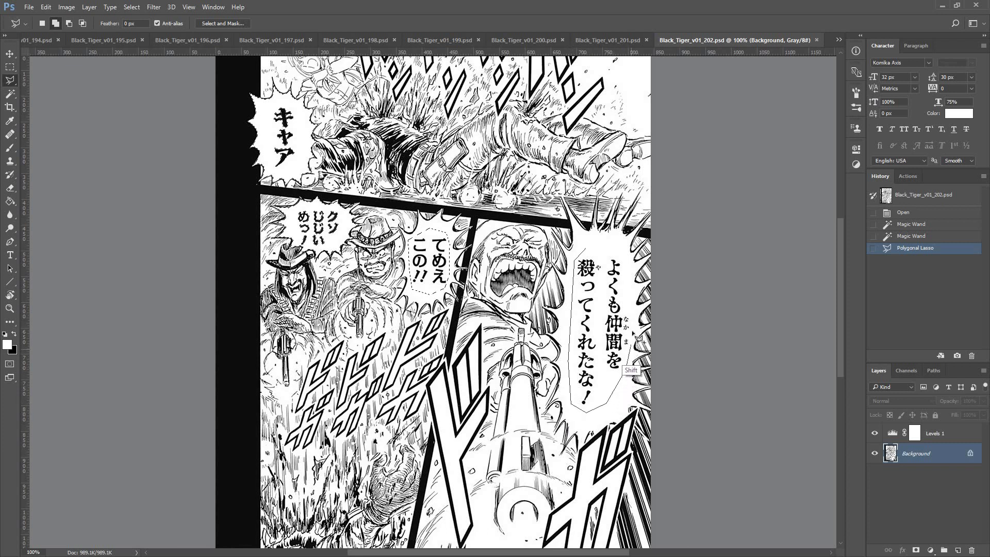
left_click(631, 314)
left_click(626, 255)
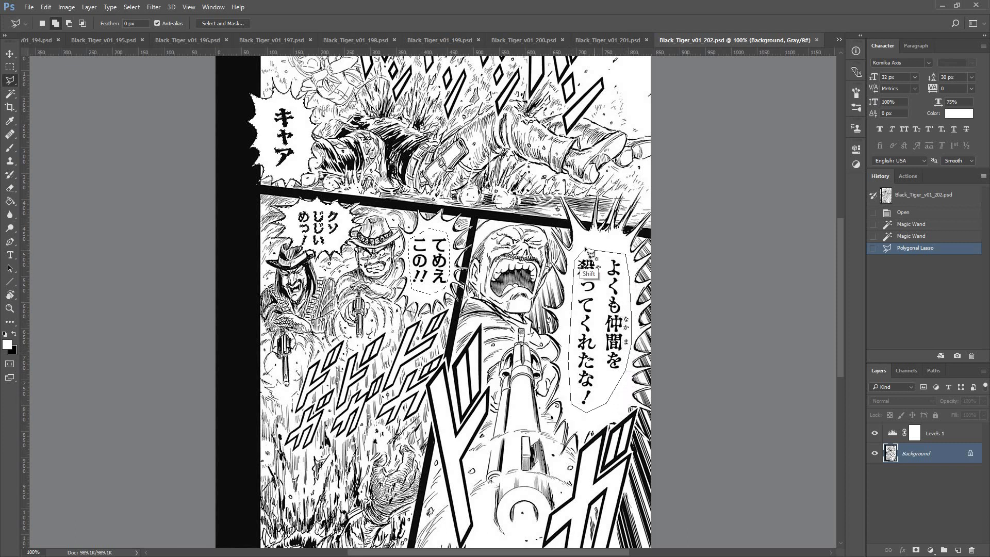
left_click(586, 250)
- Run the balloon-cleaning action on page 202 and paint white over the former クソじじいめっ! balloon's lower edge on Color Fill 1
key("ctrl+minus")
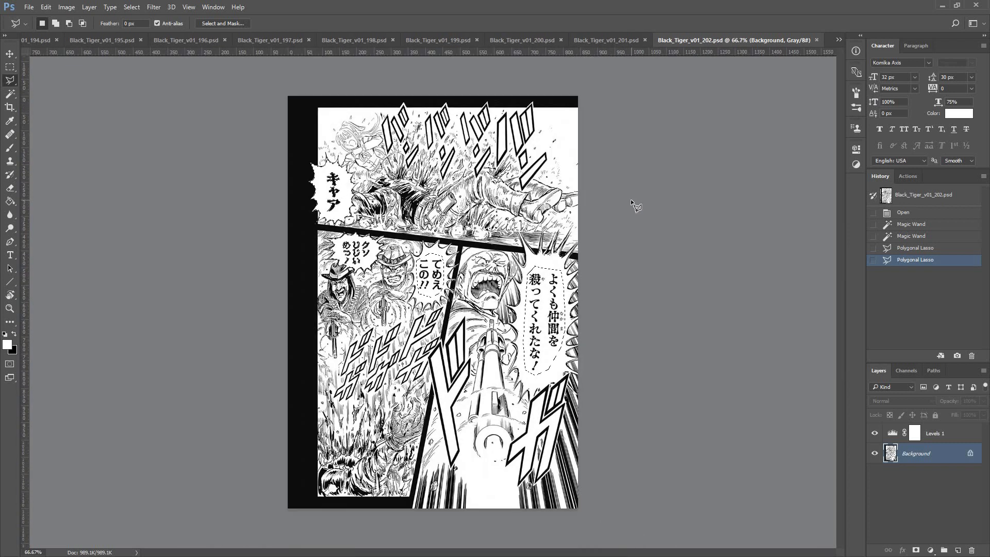
key("F2")
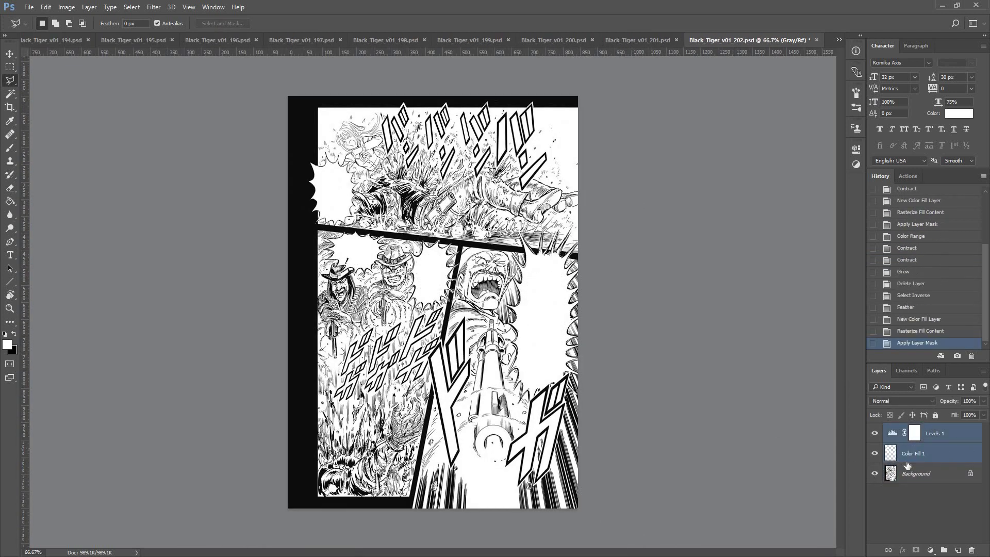
left_click(914, 453)
key("b")
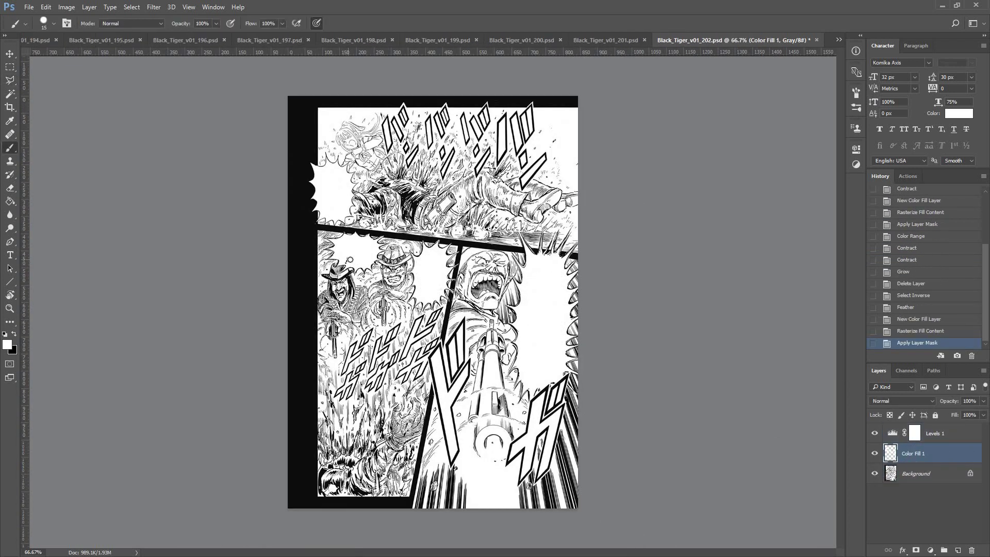
left_click(350, 259)
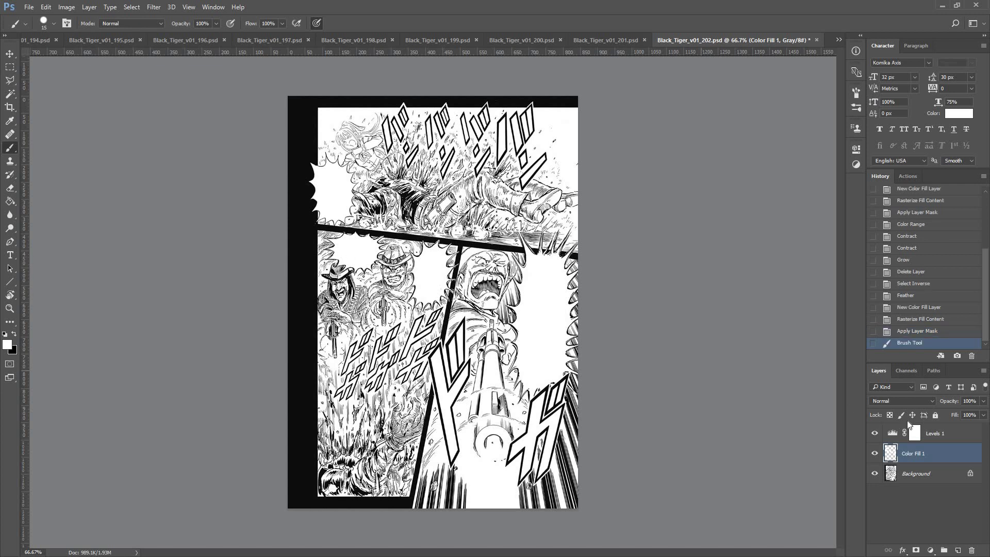
- Group page 202's Levels 1 and Color Fill 1 layers, then save and close the page
left_click(936, 438, "shift")
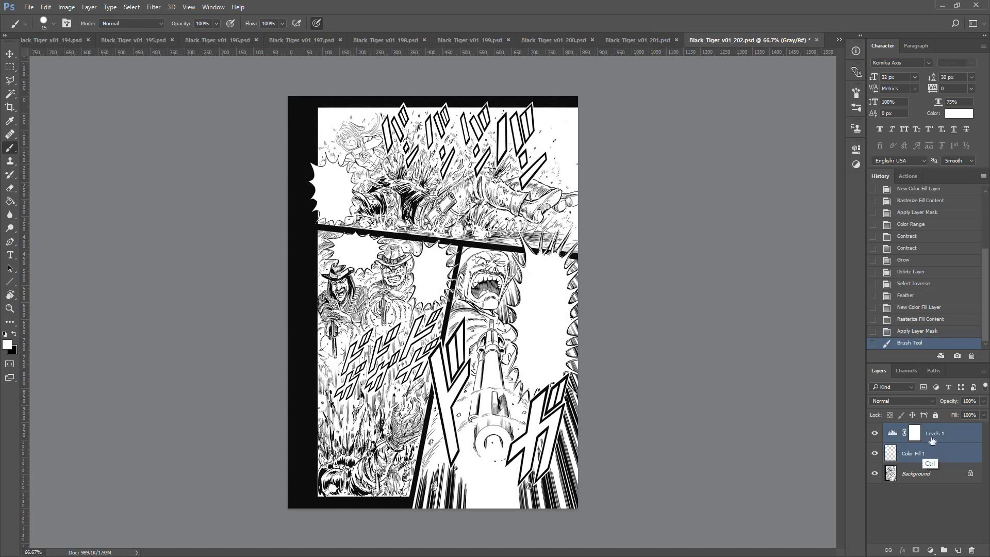
key("ctrl+g")
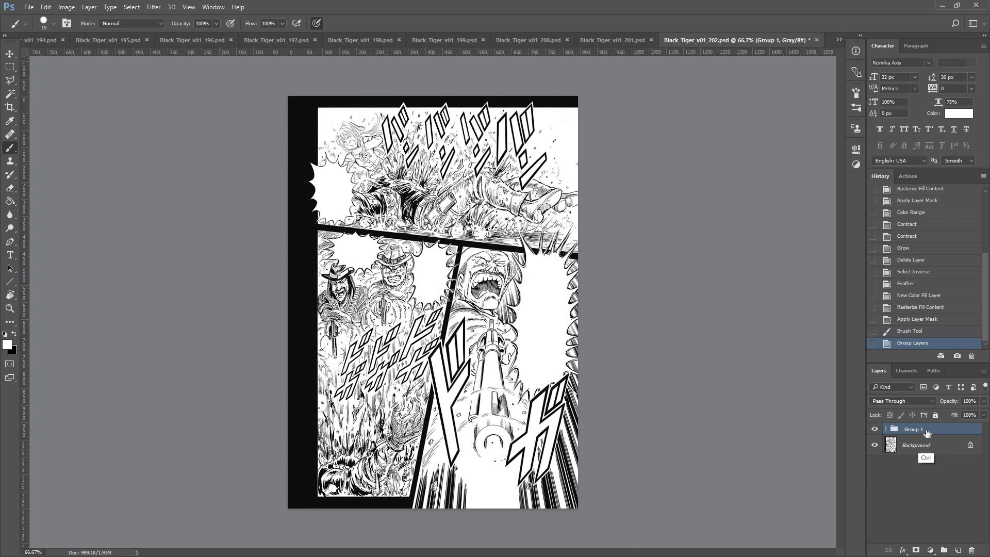
key("ctrl+s")
key("ctrl+w")
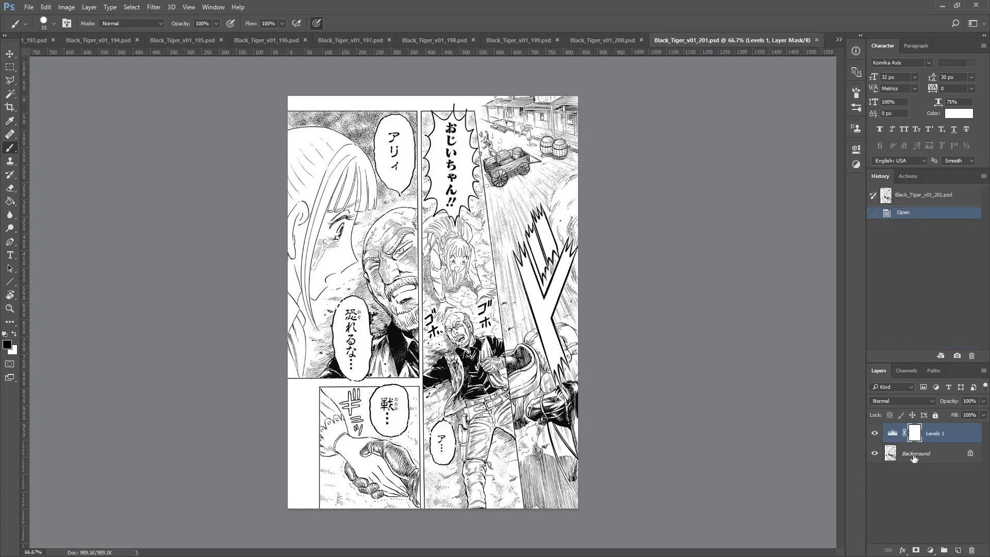
- Select page 201's おじいちゃん!!, アリィ and 戦… balloons on the Background layer with the Magic Wand
left_click(914, 458)
key("w")
left_click(465, 195)
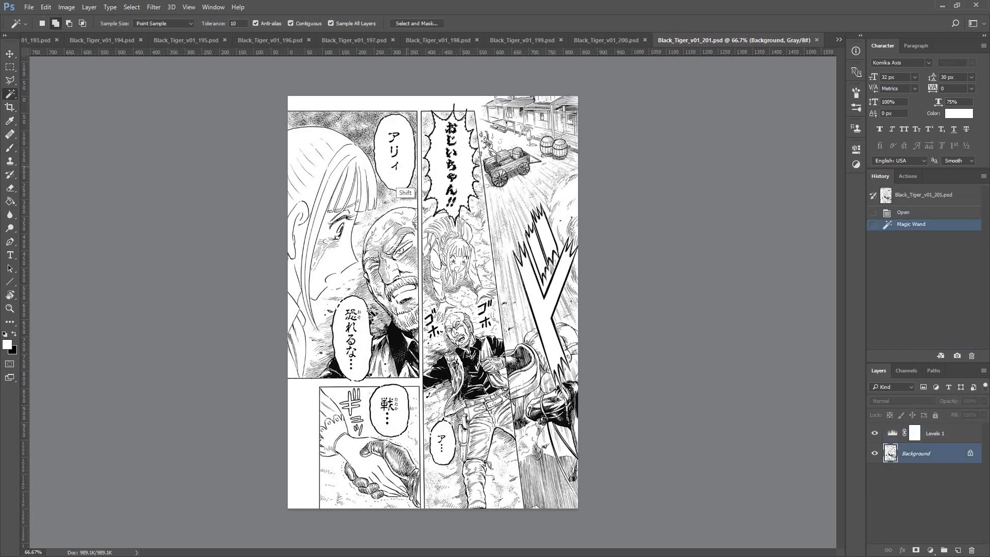
left_click(365, 349, "shift")
key("ctrl+z")
left_click(401, 420, "shift")
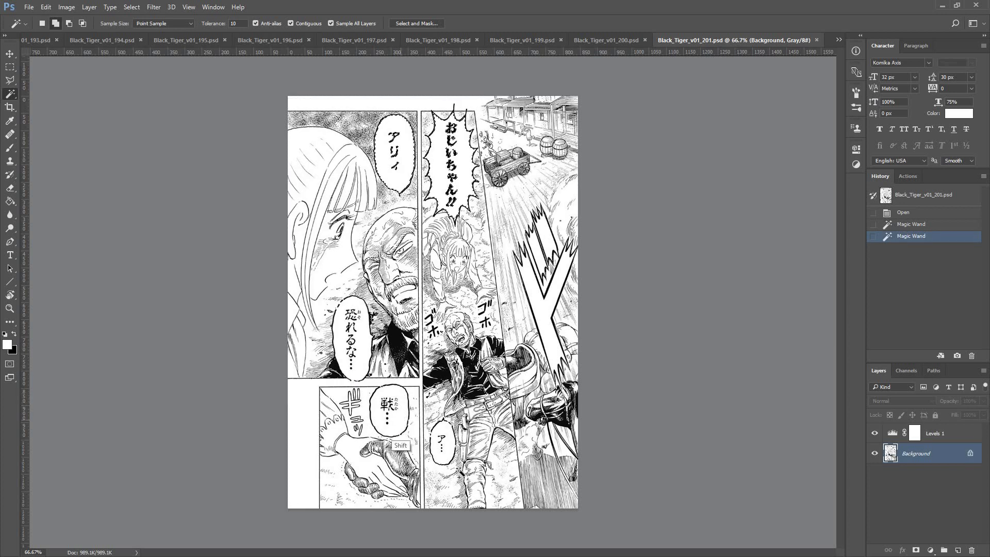
left_click(442, 456, "shift")
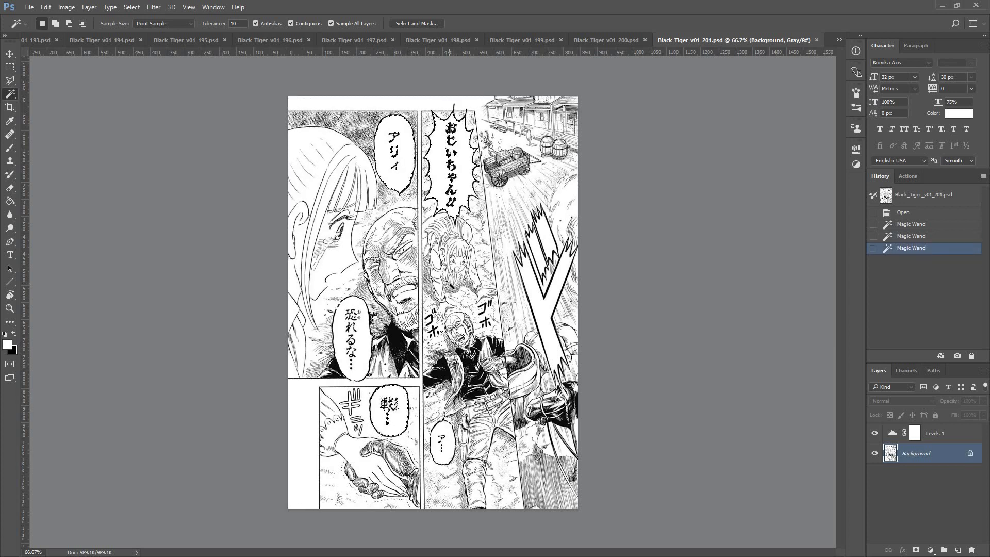
- Add the insides of page 201's 恐れるな… and ア… balloons to the selection with the Polygonal Lasso
key("l")
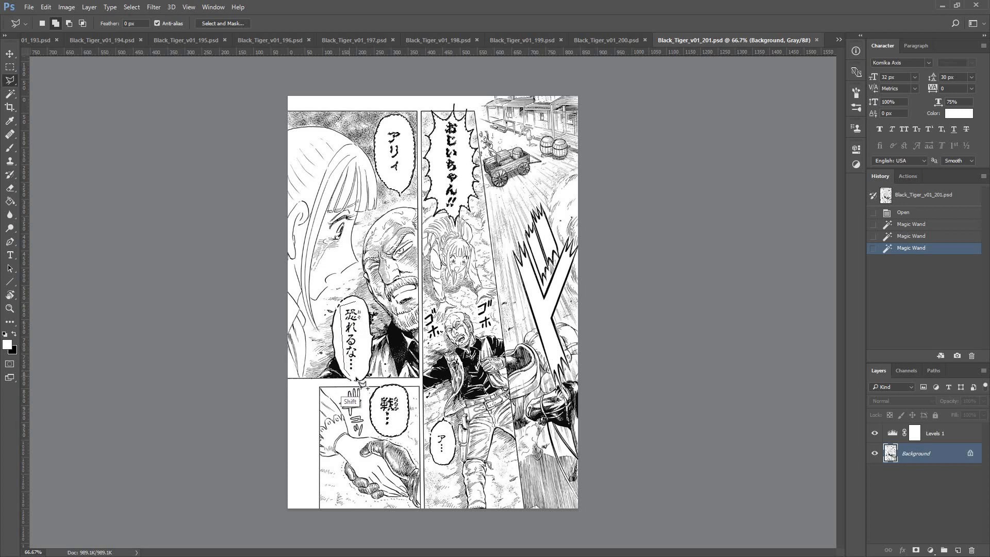
left_click(366, 312)
left_click(372, 361)
left_click(351, 376)
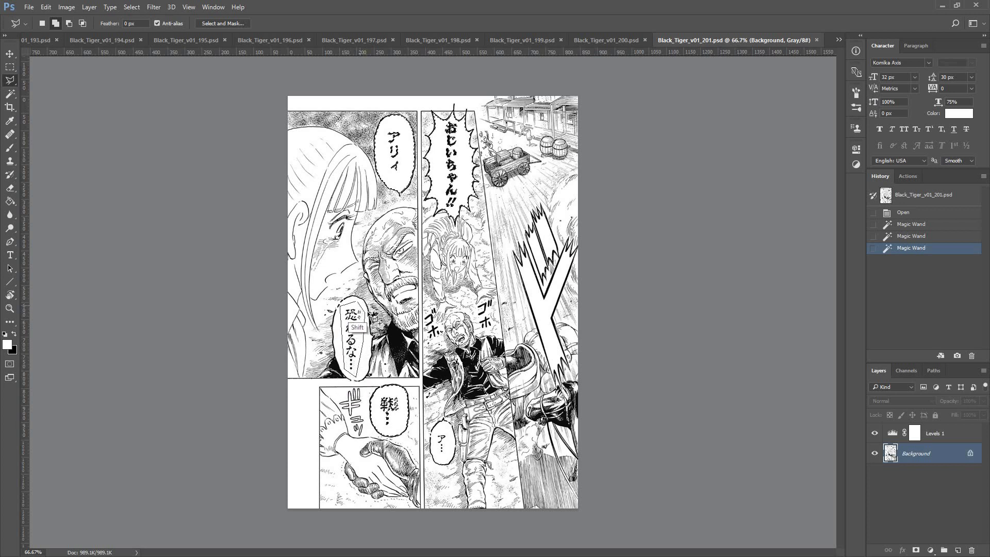
left_click(336, 330)
left_click(366, 312)
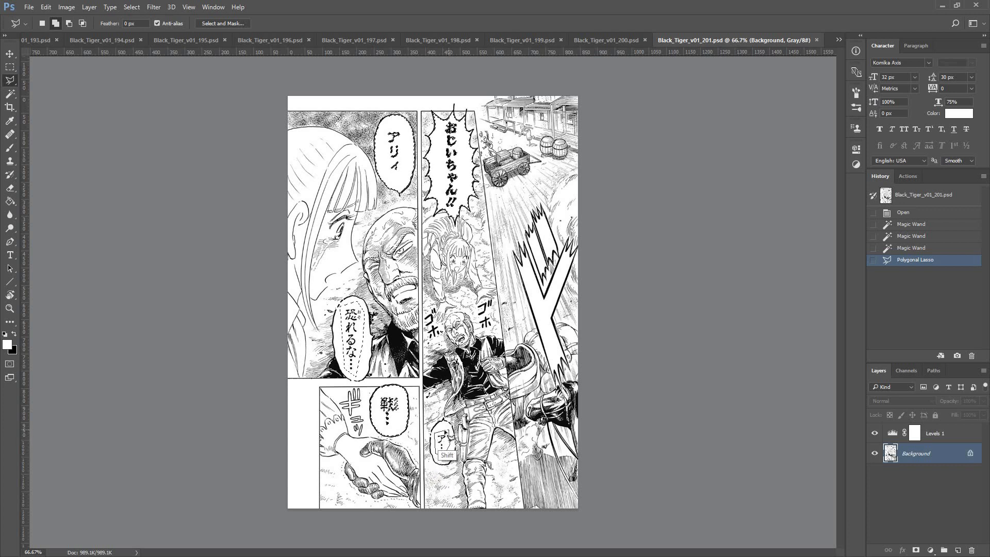
double_click(450, 450)
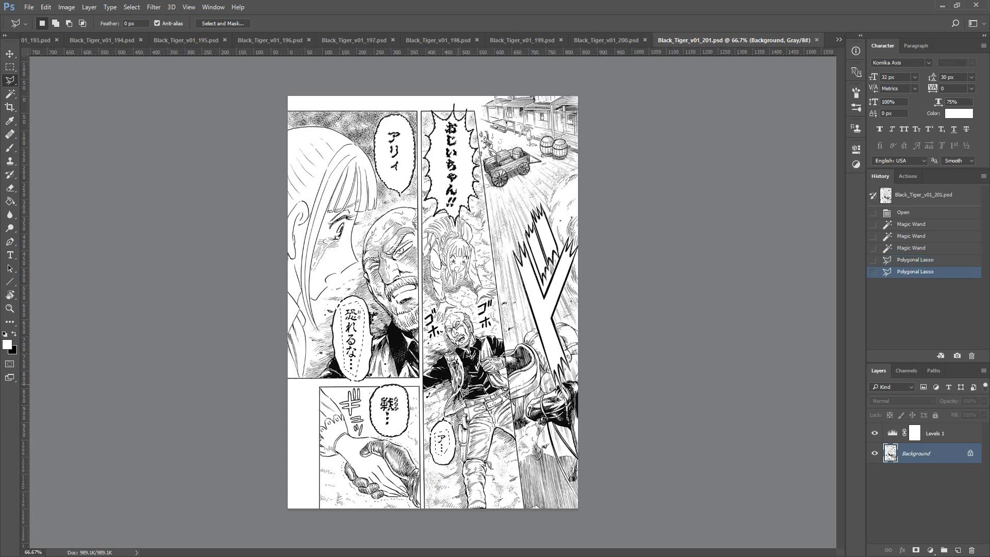
- Run the balloon-cleaning action on page 201 and group its Levels 1 and Color Fill 1 layers before leaving the page
key("F2")
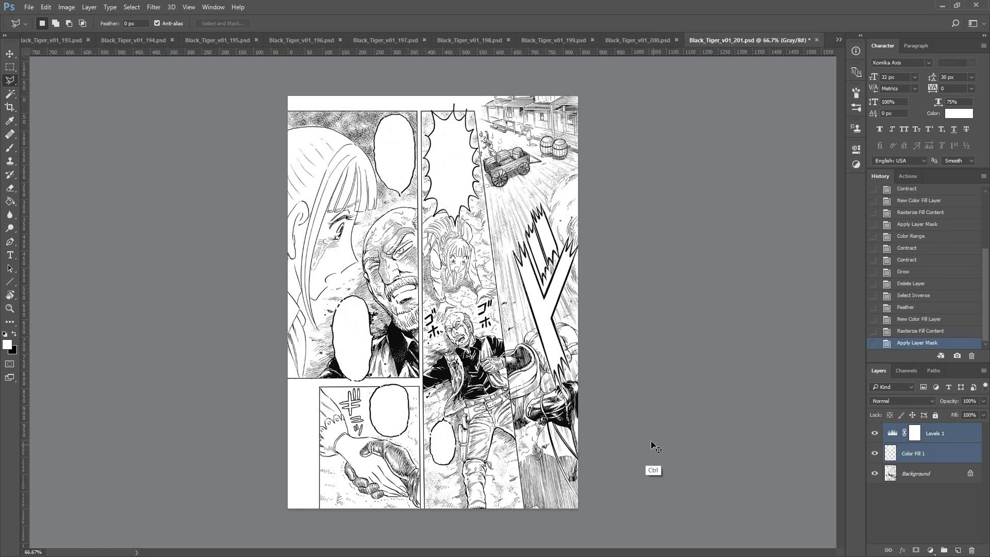
key("ctrl+g")
key("ctrl+shift+Tab")
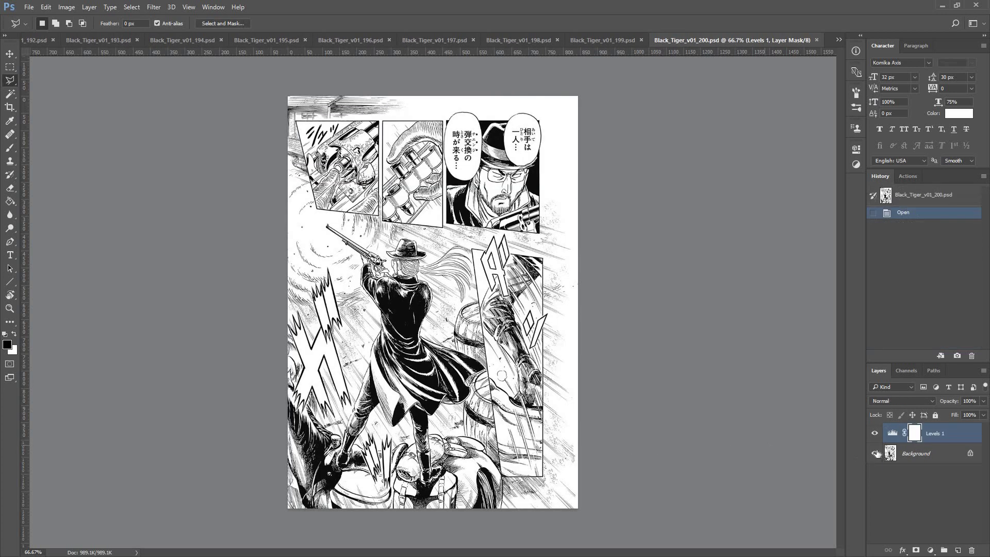
- Select page 200's two speech balloons on the Background layer with the Magic Wand and run the balloon-cleaning action
left_click(899, 463)
key("w")
left_click(531, 164)
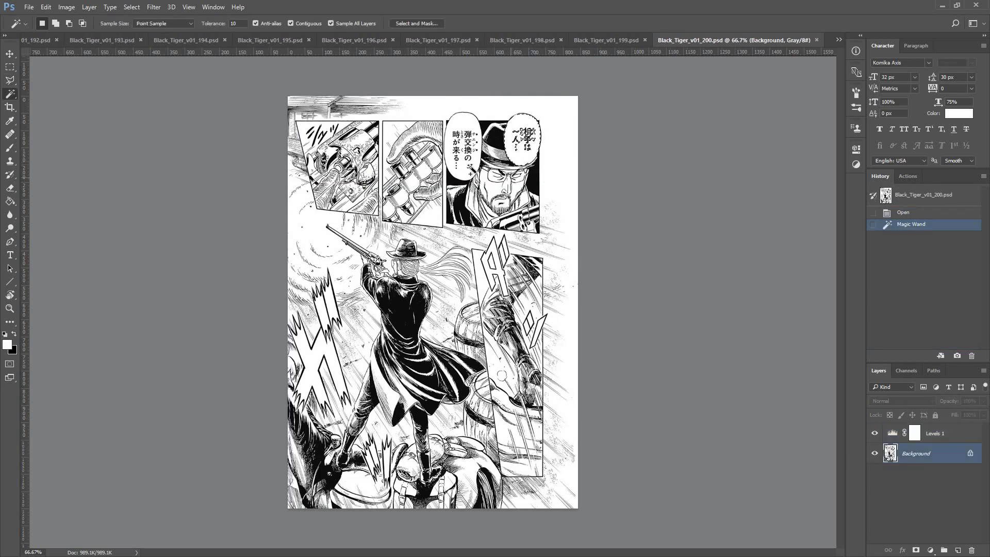
left_click(467, 175, "shift")
key("F2")
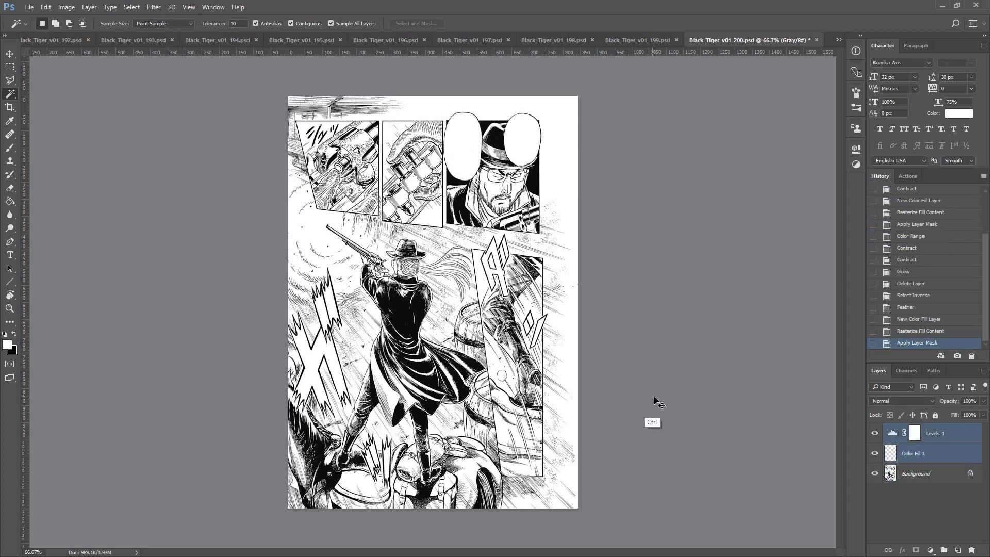
- Close page 200 and select page 199's バディ, 長身銃で撃ち殺せ, はい and 逃げろ! balloons on the Background layer with the Magic Wand
key("ctrl+w")
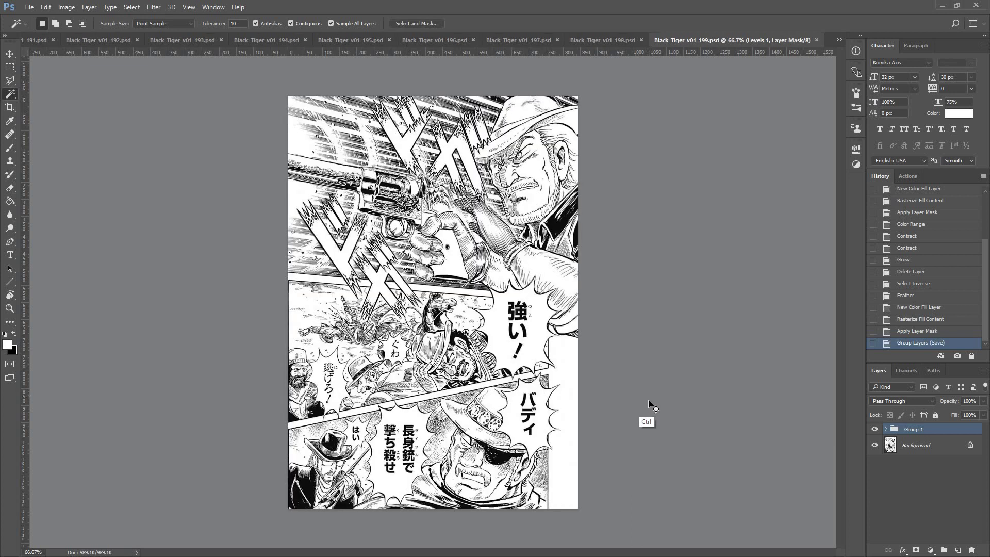
left_click(901, 457)
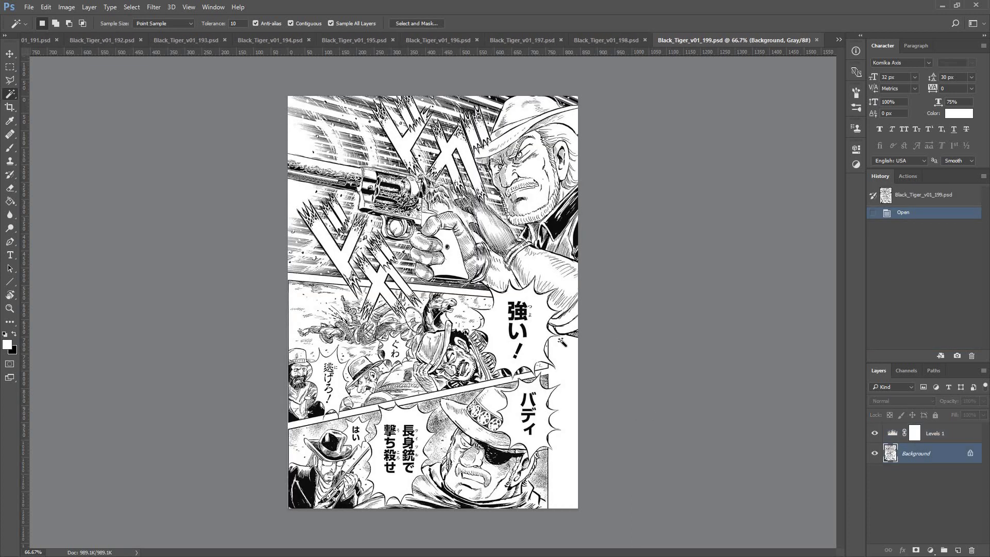
left_click(540, 343)
key("ctrl+z")
left_click(546, 427)
left_click(405, 499, "shift")
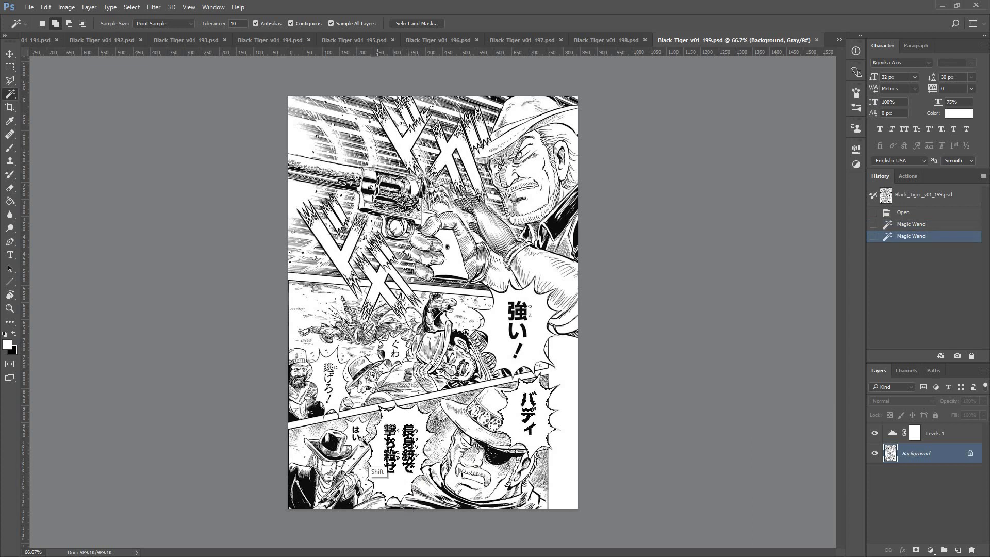
left_click(364, 451, "shift")
left_click(344, 430, "shift")
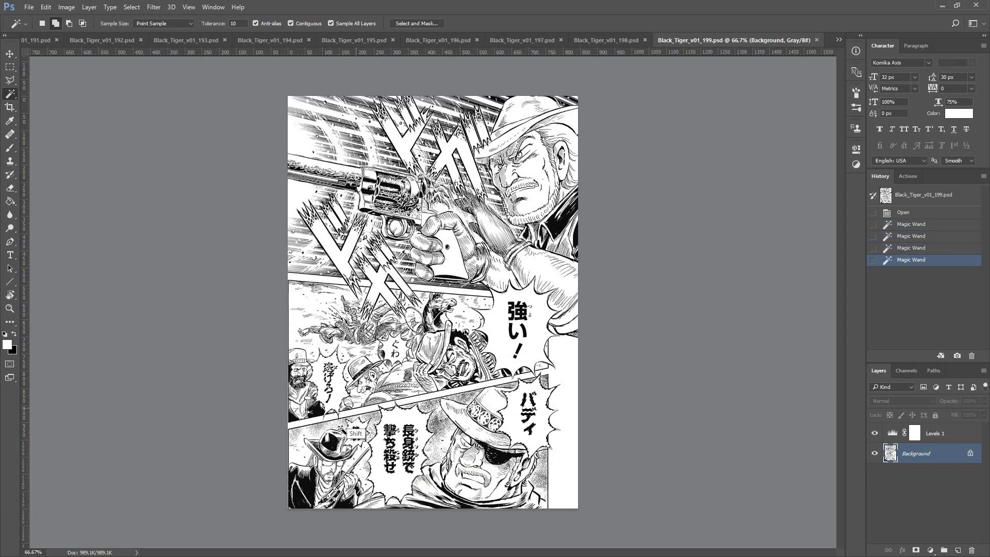
- Add page 199's 強い! balloon interior to the selection with the Polygonal Lasso and the ぐわ balloon with the Magic Wand
key("ctrl+plus")
key("l")
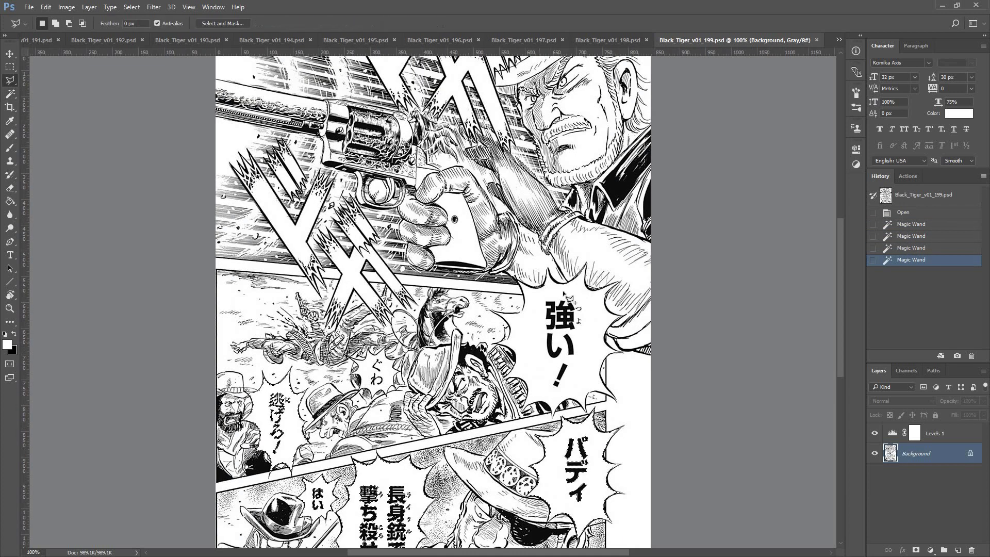
left_click(552, 290, "shift")
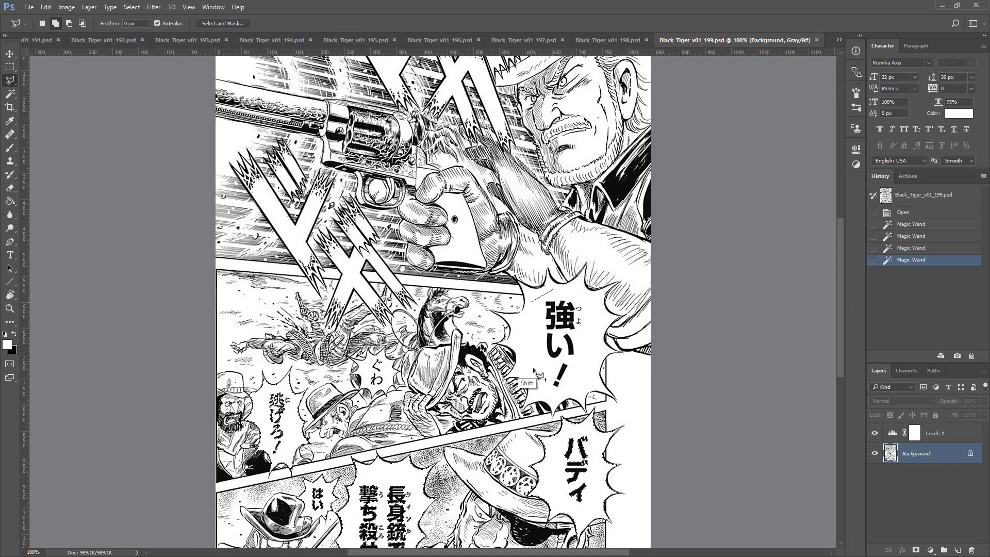
left_click(529, 305)
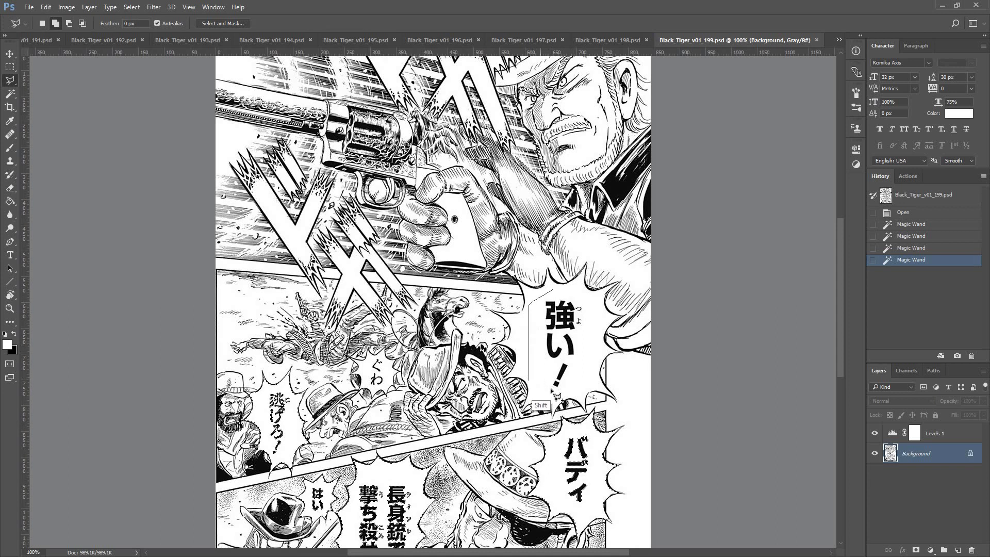
left_click(528, 387)
left_click(590, 387)
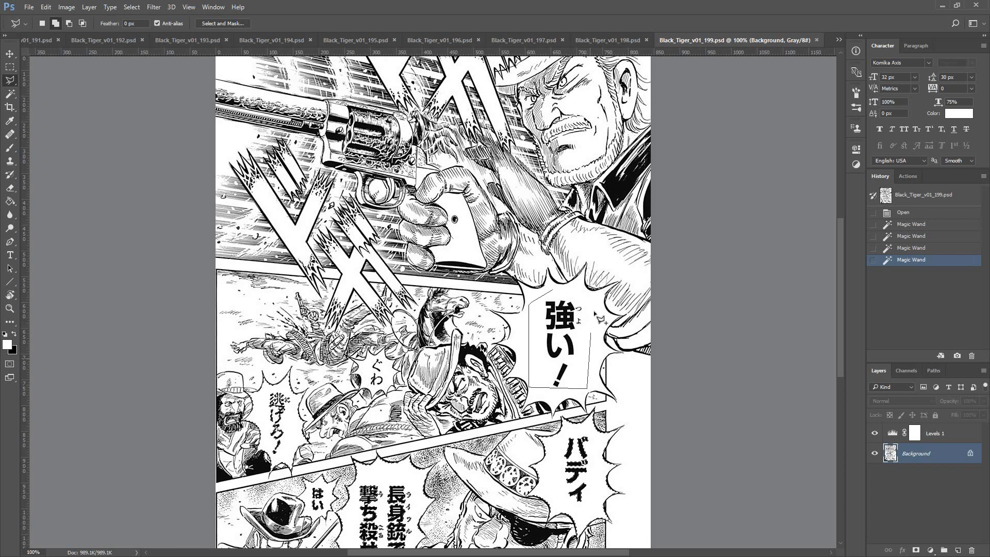
left_click(552, 291)
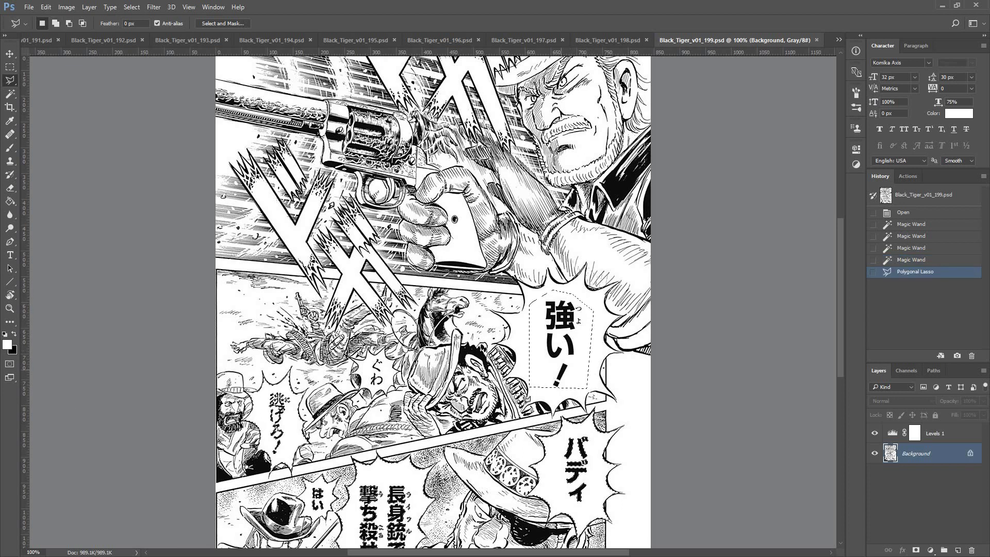
key("w")
left_click(391, 377, "shift")
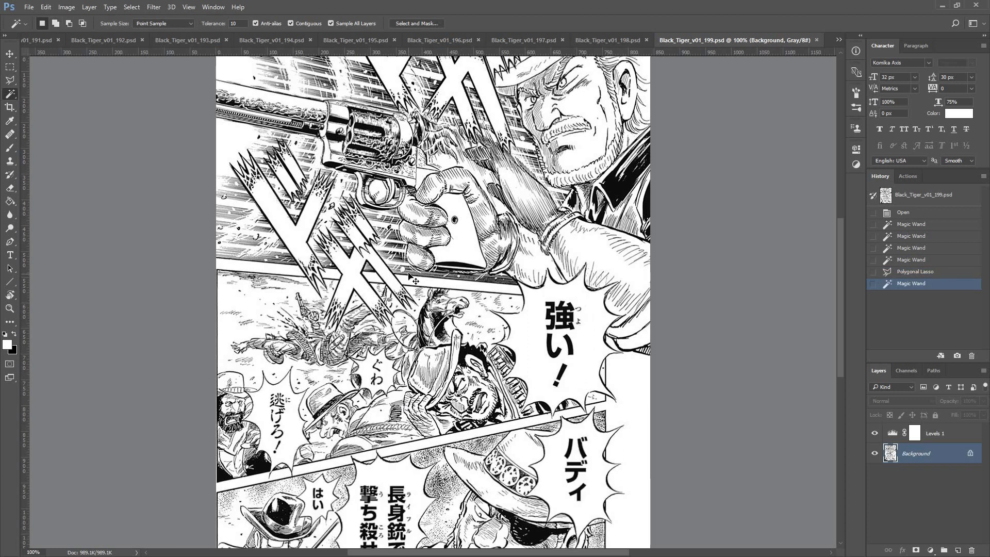
- Run the balloon-cleaning action on page 199, group its Levels 1 and Color Fill 1 layers, and move on to page 198's Background layer
key("ctrl+minus")
key("F2")
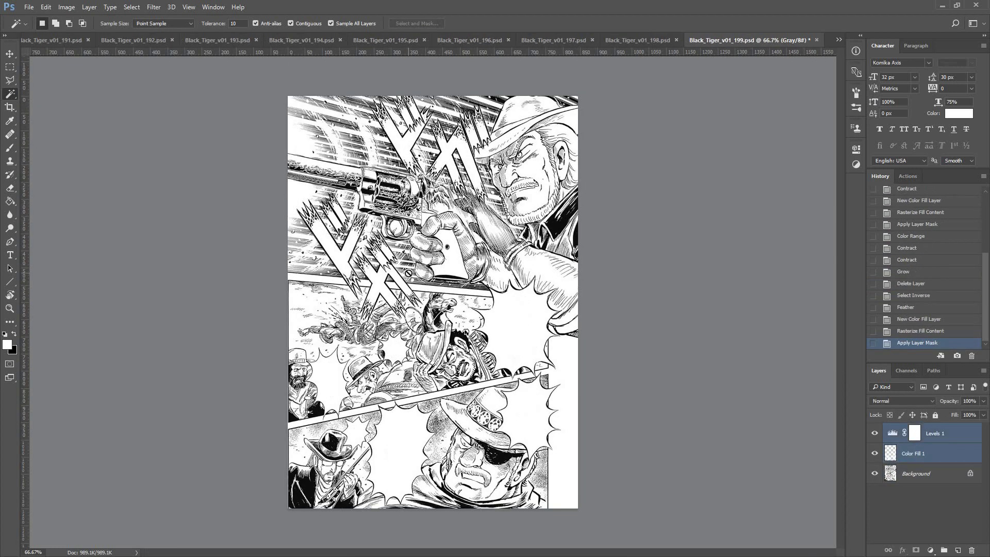
key("ctrl+g")
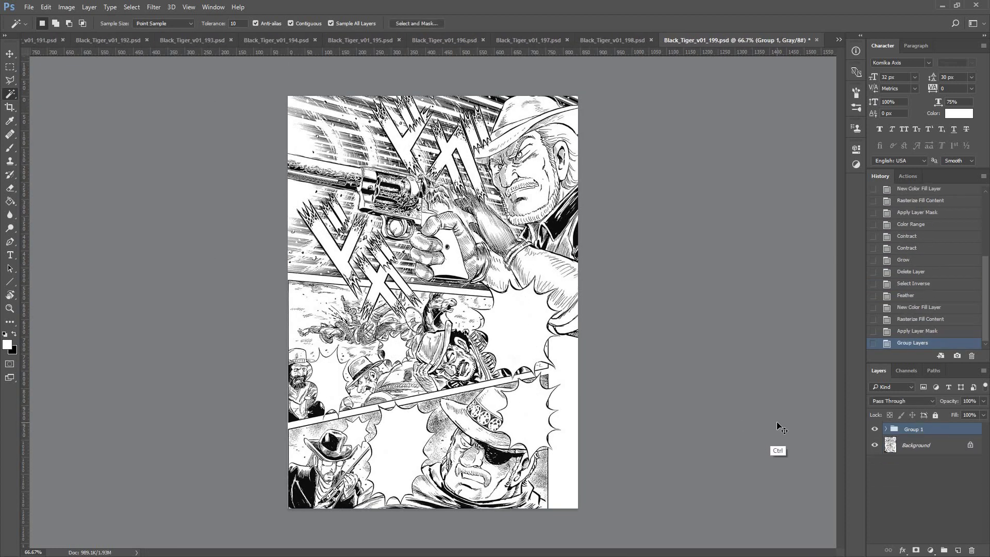
key("ctrl+shift+Tab")
left_click(914, 457)
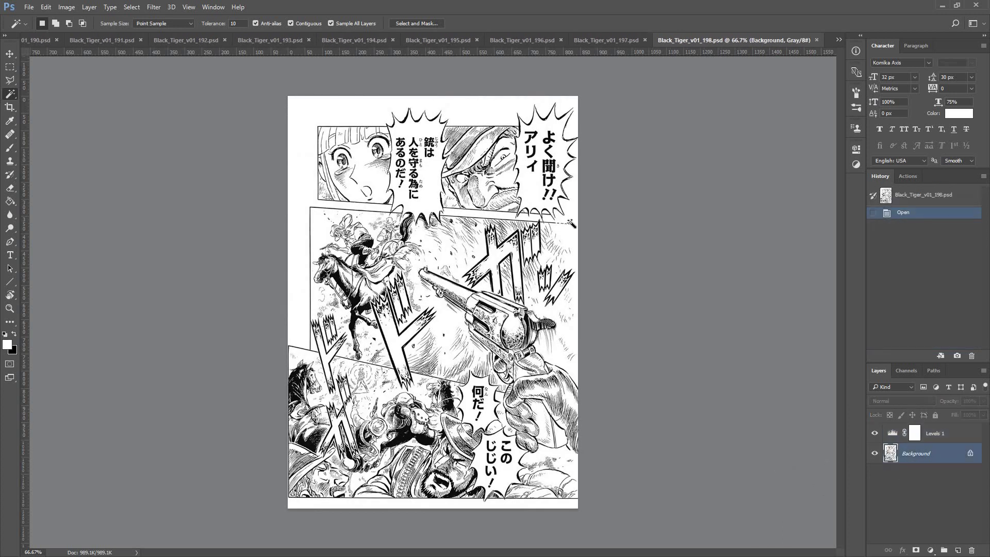
left_click(536, 193)
key("ctrl+z")
left_click(436, 211, "shift")
key("ctrl+z")
left_click(497, 453, "shift")
key("ctrl+z")
left_click(511, 485, "shift")
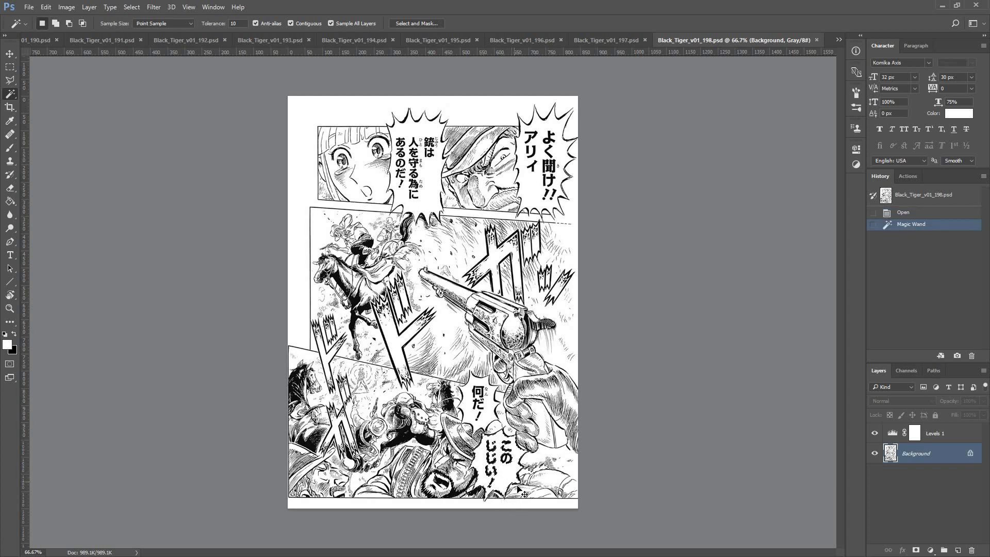
key("ctrl+z")
- Set the Magic Wand tolerance to 5 and select page 198's four speech balloons on the Background layer
key("ctrl+plus")
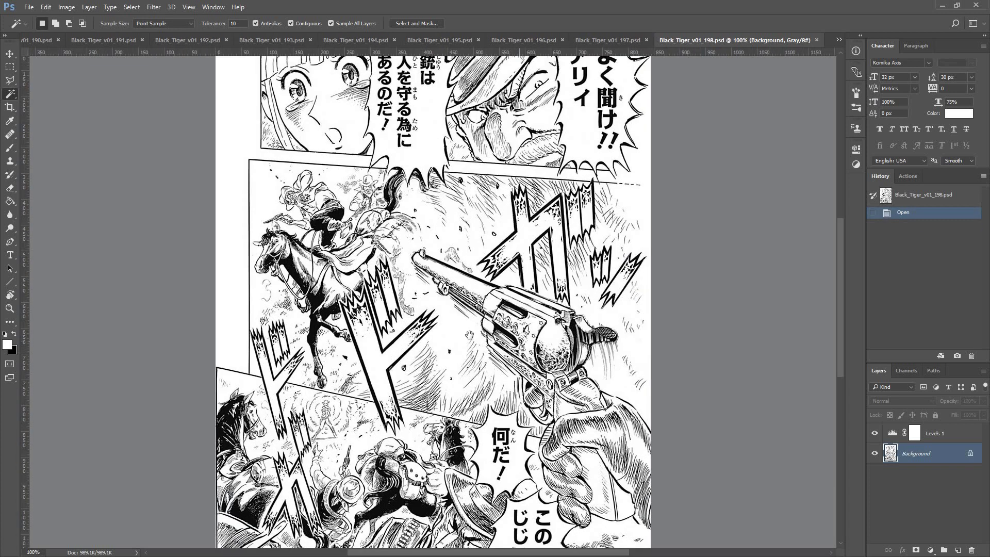
left_click_drag(481, 423, 465, 311)
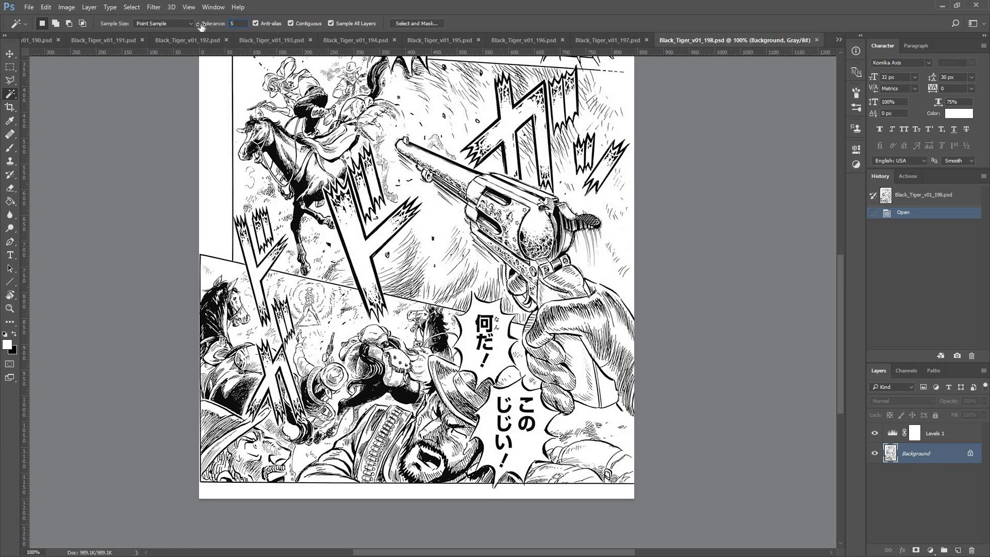
left_click(497, 365, "shift")
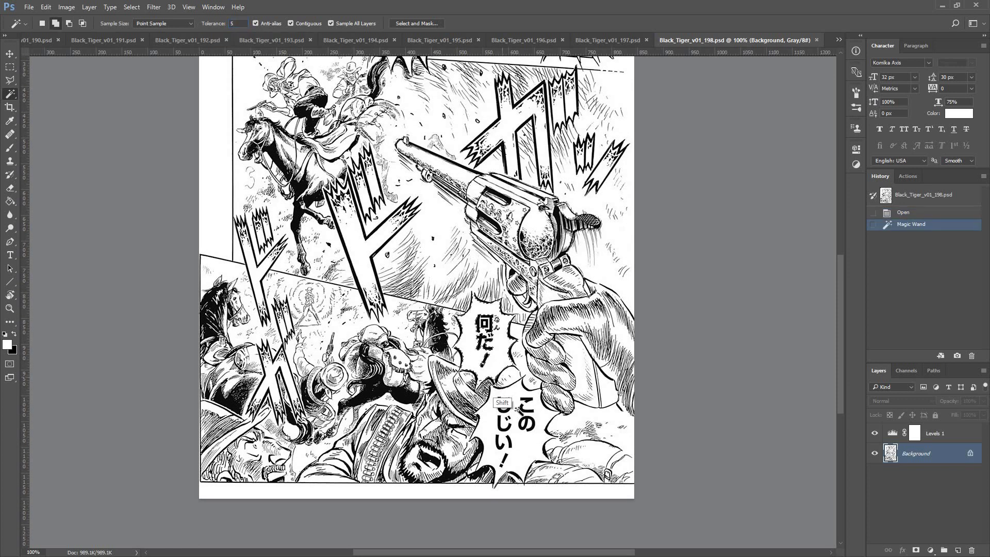
left_click(522, 472, "shift")
left_click_drag(444, 206, 435, 368)
left_click(557, 195, "shift")
left_click(556, 194, "shift")
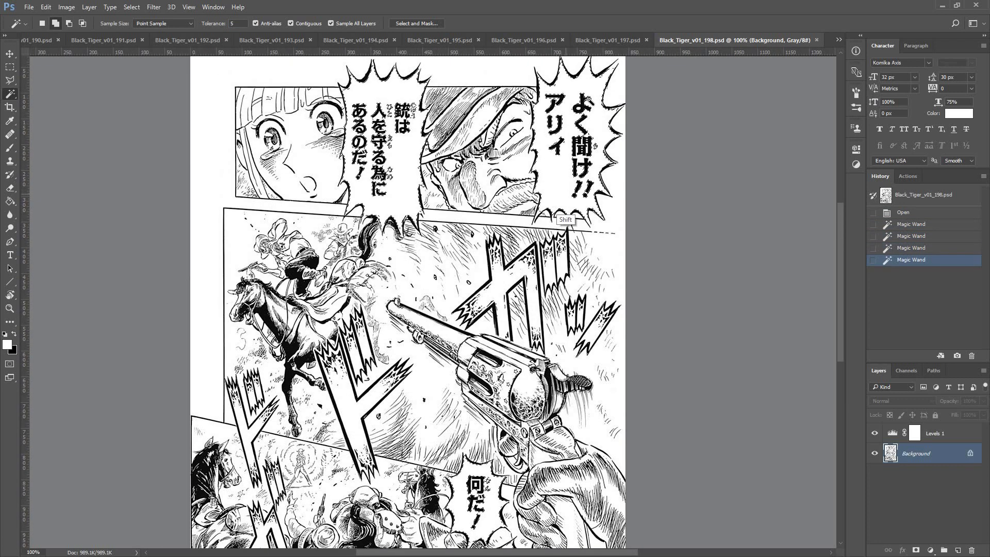
- Run the balloon-cleaning action on page 198, group its Levels 1 and Color Fill 1 layers, and close the page
key("ctrl+minus")
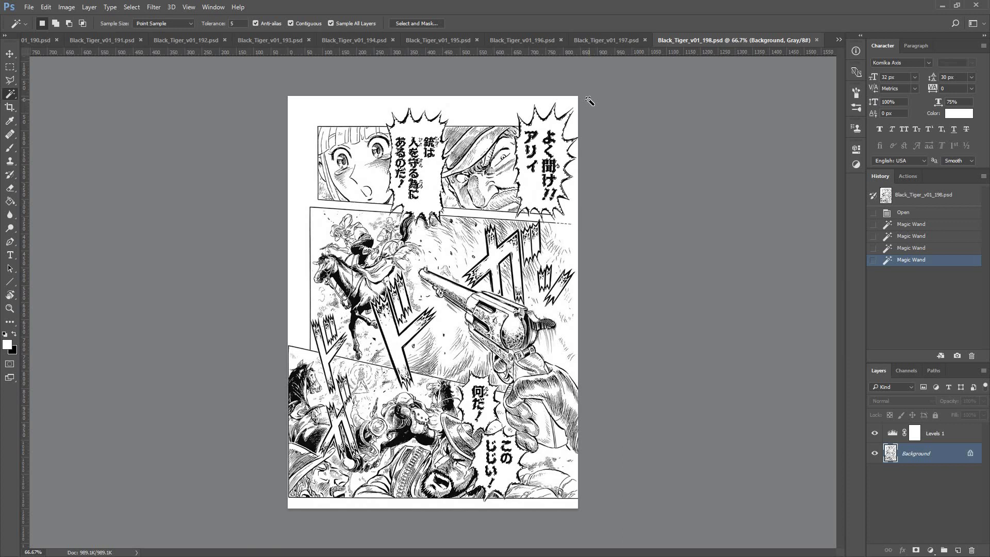
key("F2")
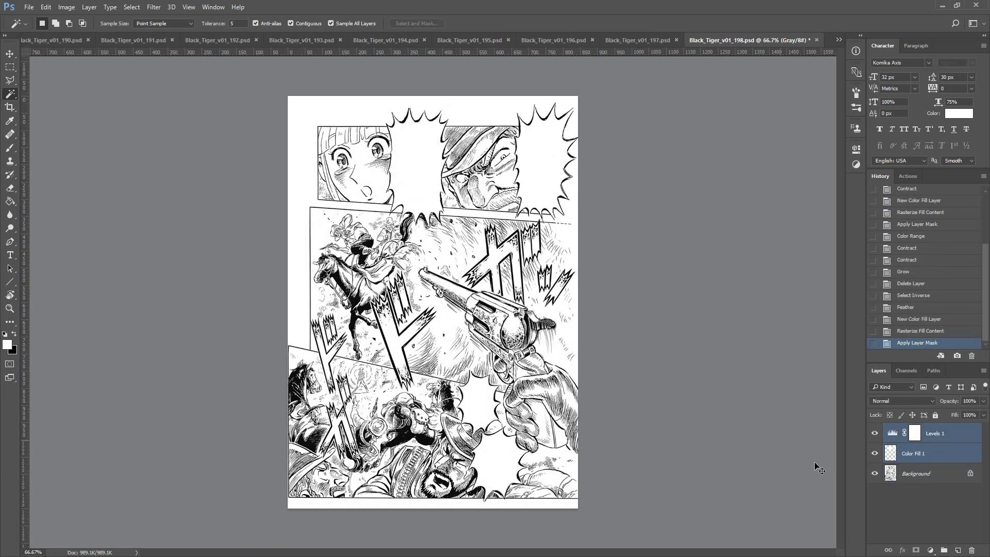
key("ctrl+g")
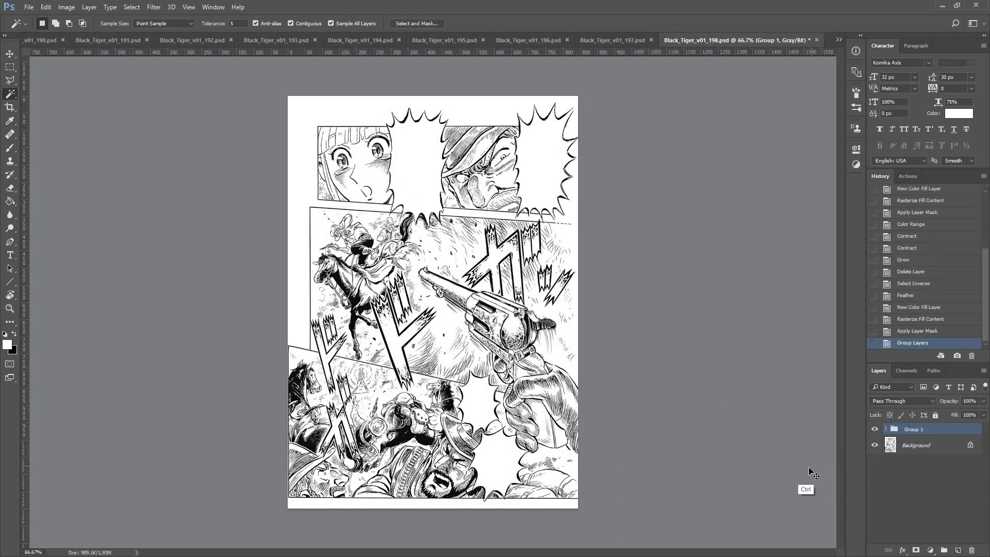
key("ctrl+w")
- Select page 197's three speech balloons on the Background layer with the Magic Wand and run the balloon-cleaning action
left_click(902, 453)
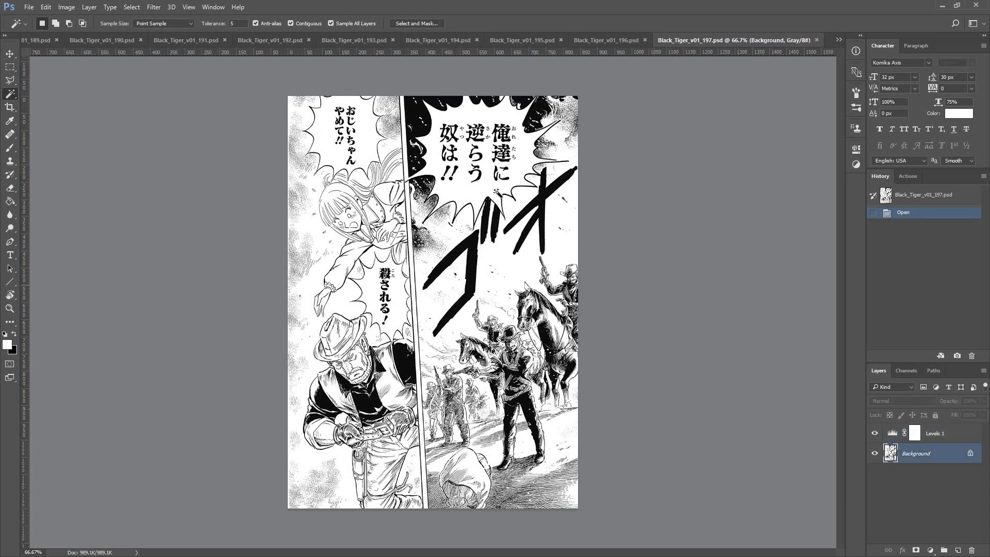
left_click(490, 192)
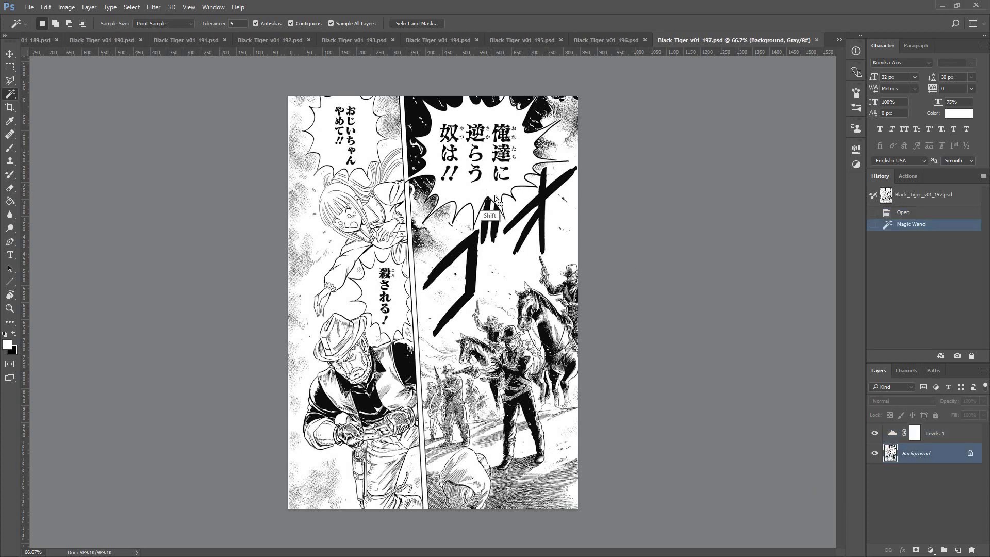
left_click(367, 160, "shift")
left_click(405, 317, "shift")
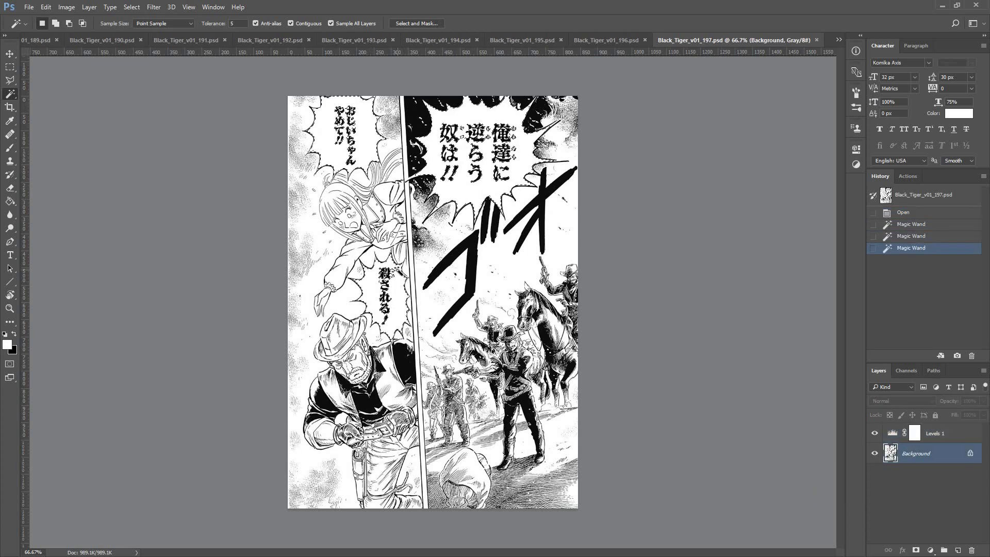
key("F2")
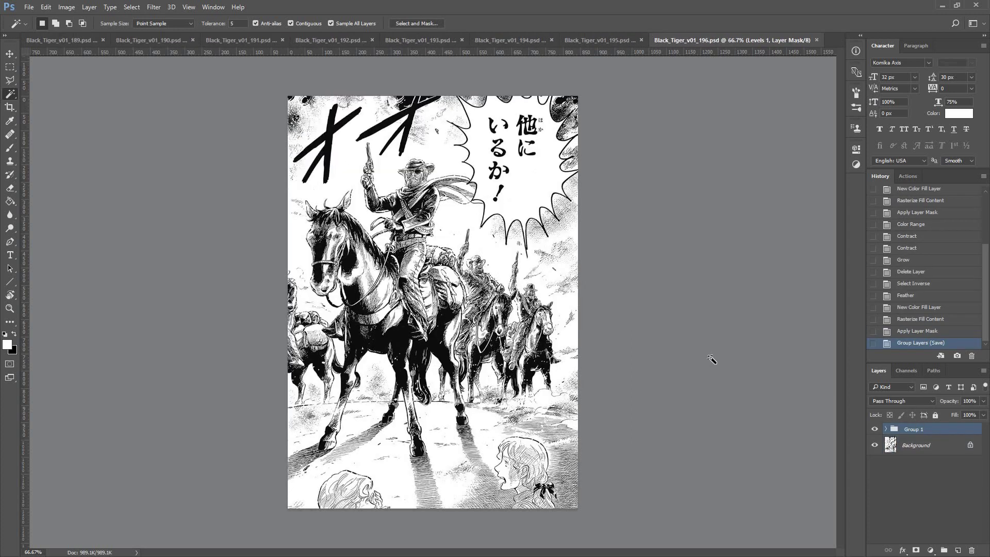
- Clean page 196's 他にいるか! balloon with the Magic Wand and the balloon-cleaning action, and group its cleanup layers before closing the page
left_click(543, 200)
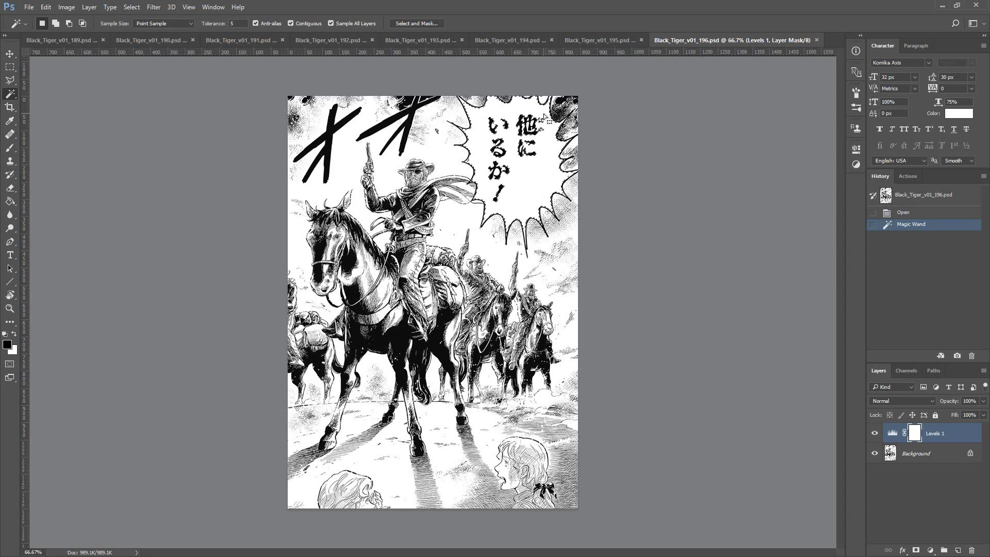
key("F2")
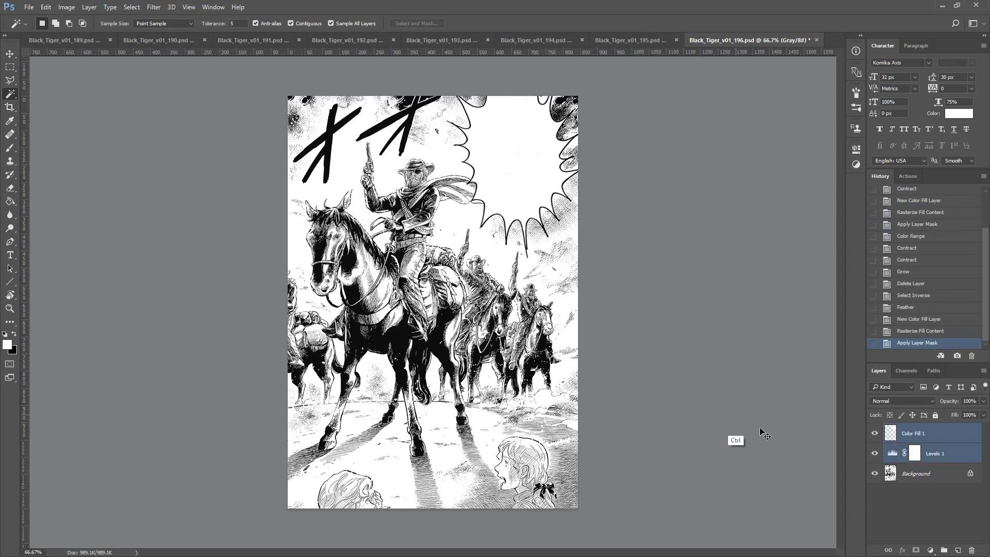
key("ctrl+g")
key("ctrl+w")
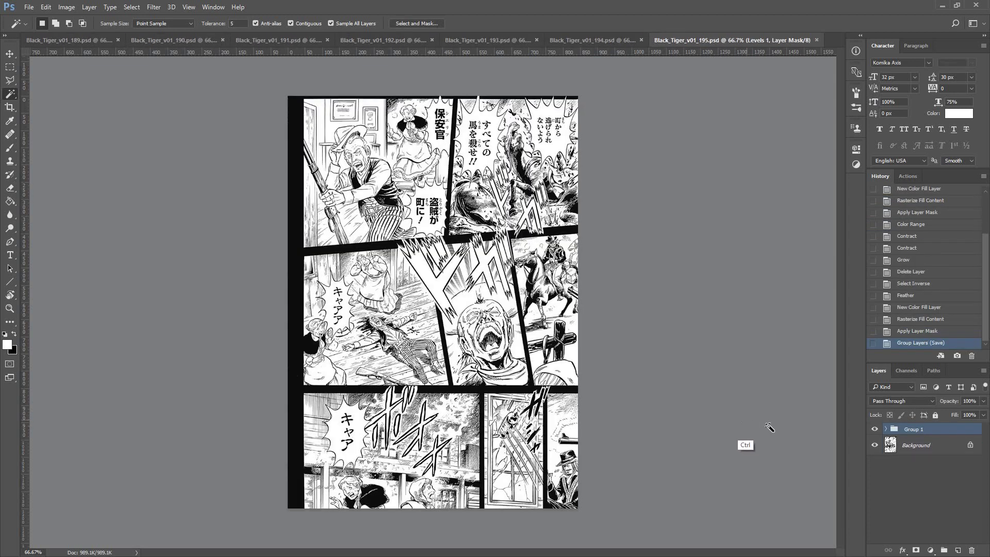
- Select page 195's six speech balloons on the Background layer with the Magic Wand and run the balloon-cleaning action
key("alt+bracketleft")
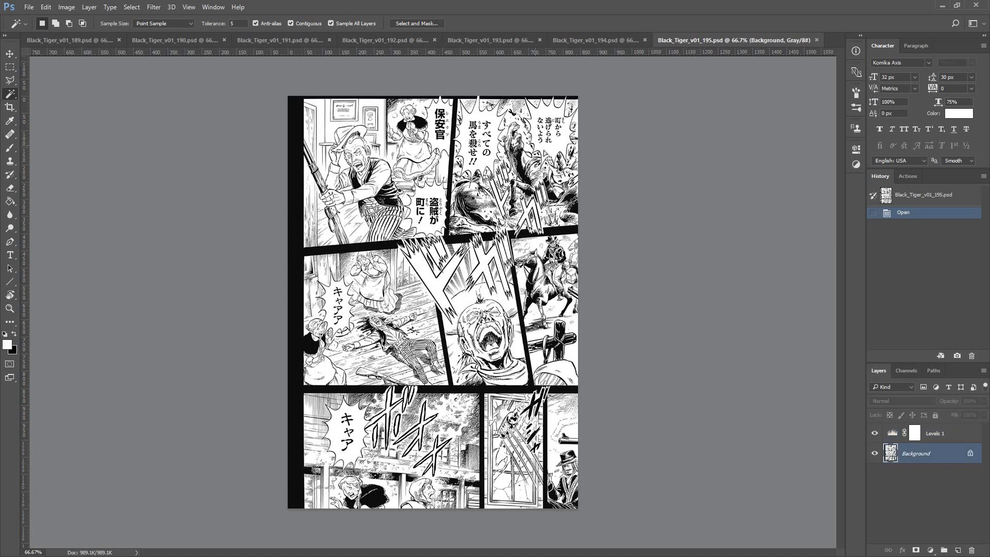
left_click(487, 163)
left_click(550, 128, "shift")
left_click(441, 167, "shift")
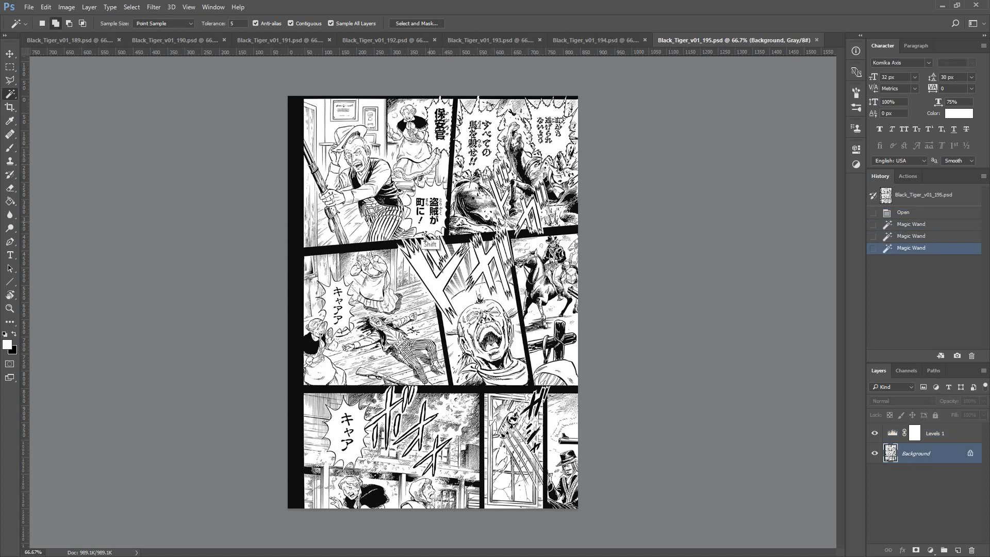
left_click(425, 224, "shift")
left_click(334, 320, "shift")
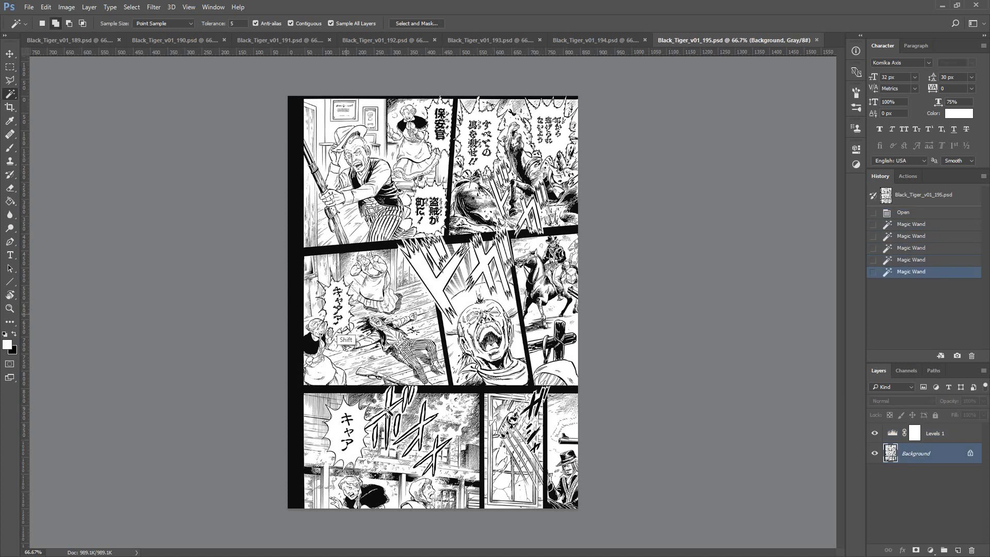
left_click(365, 430, "shift")
key("F2")
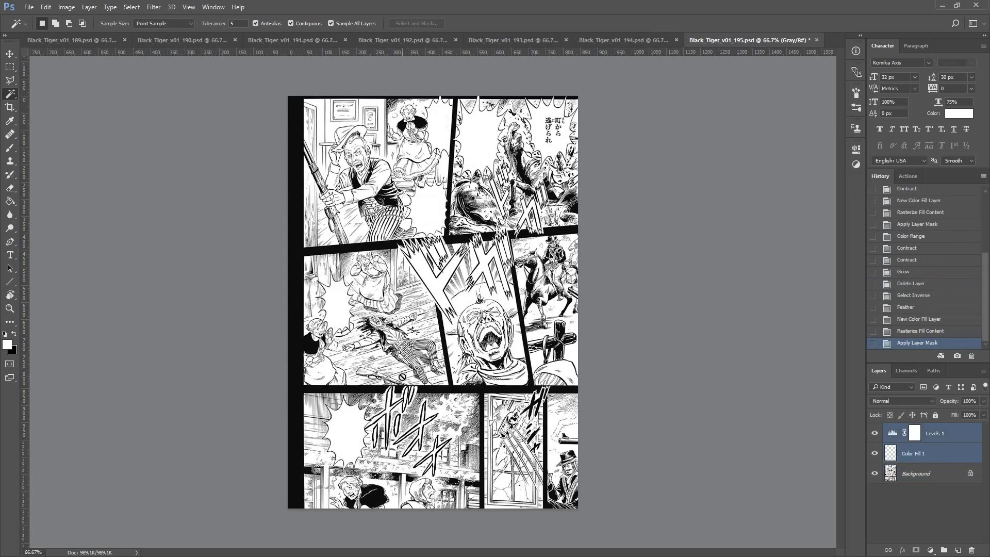
- Paint white over the leftover text in page 195's upper-right balloon on the Color Fill 1 layer with the Brush tool
left_click(934, 465)
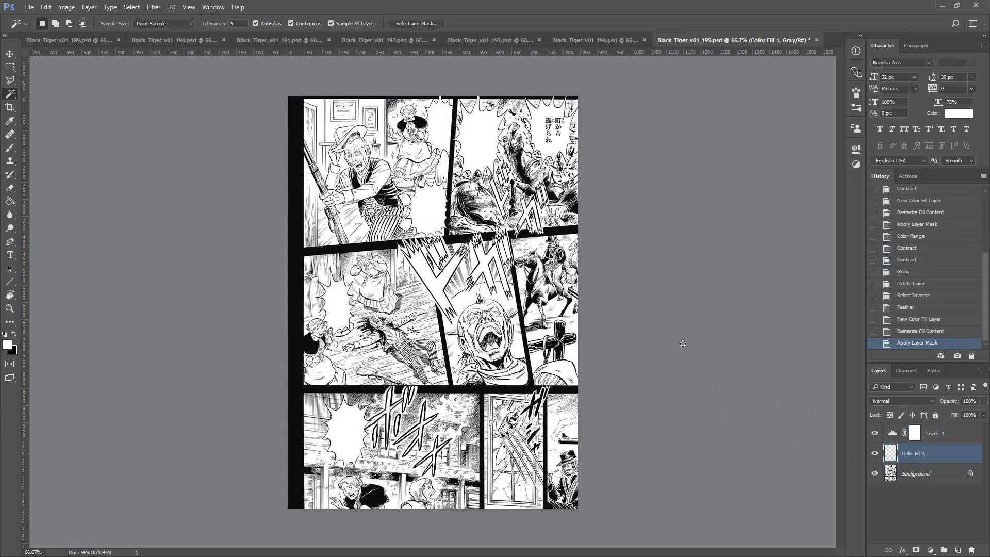
key("b")
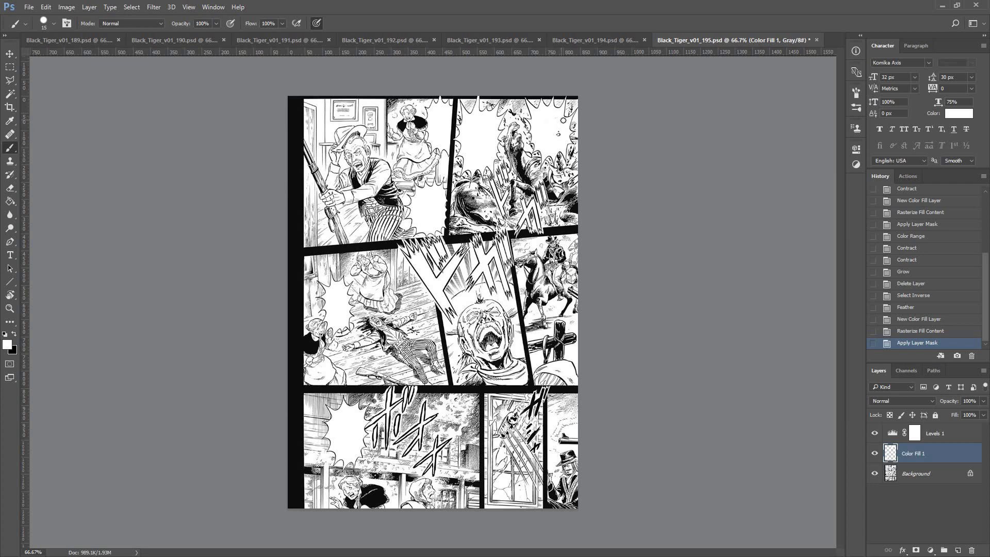
left_click(675, 280)
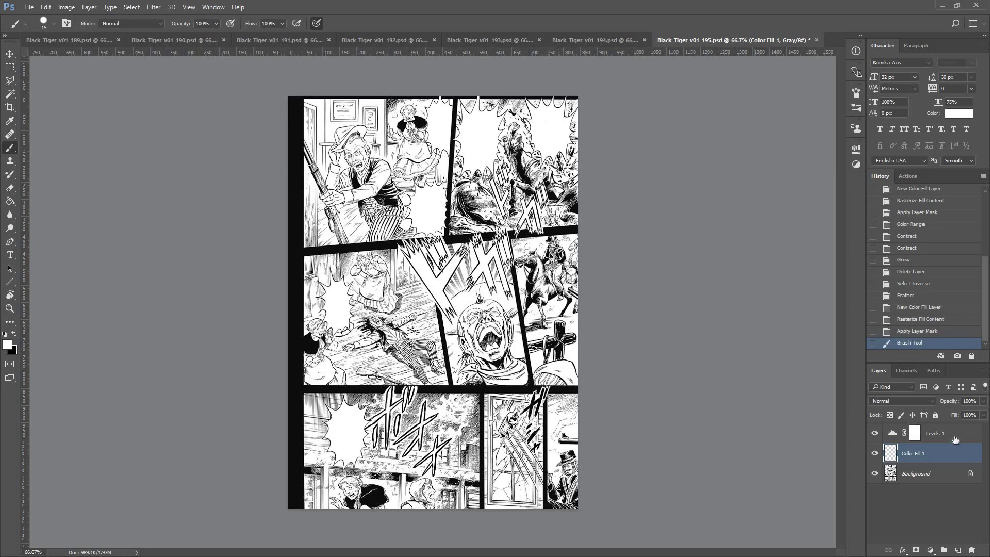
- Group page 195's Levels 1 and Color Fill 1 layers and close the page
left_click(939, 433, "shift")
key("ctrl+g")
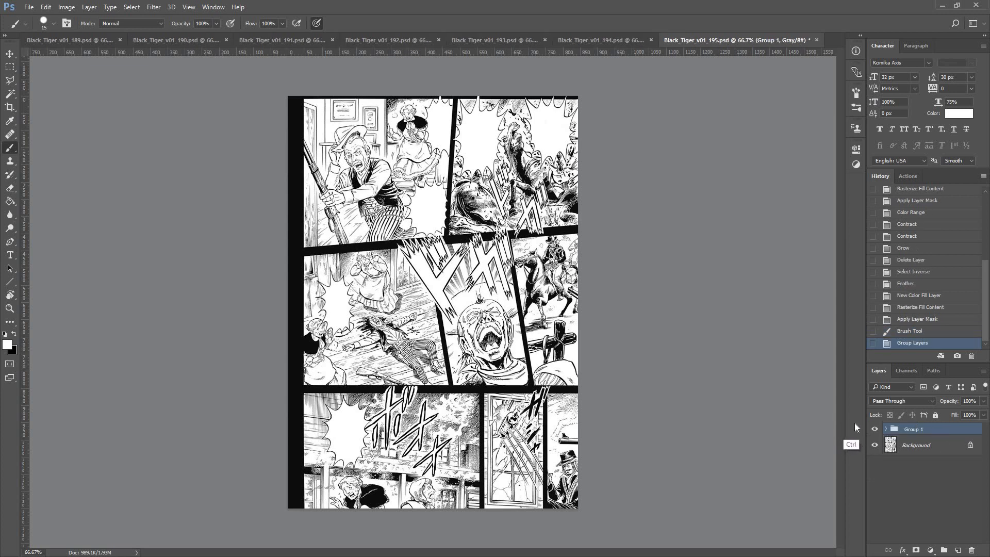
key("ctrl+w")
- Select page 194's five speech balloons on the Background layer with the Magic Wand and run the balloon-cleaning action
left_click(933, 457)
key("x")
key("w")
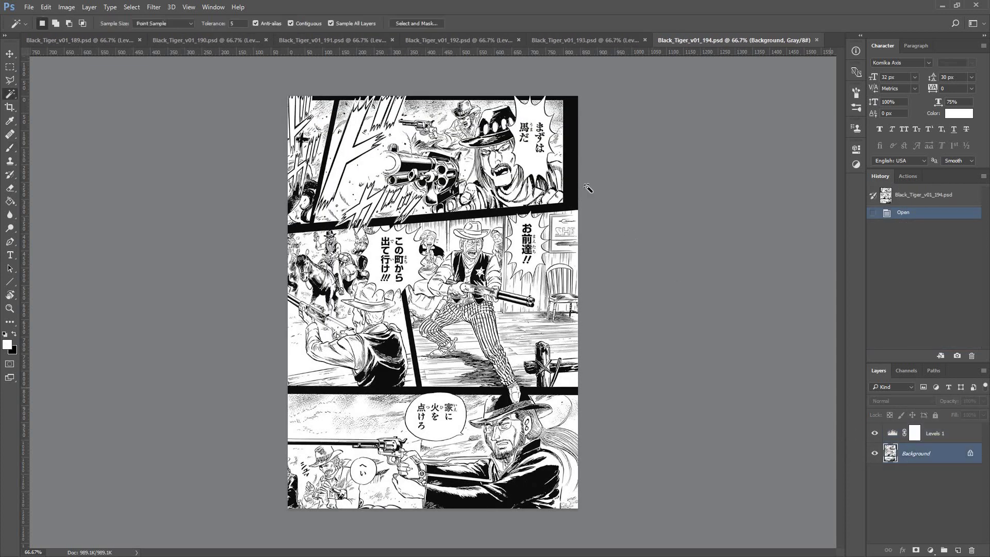
left_click(535, 157)
left_click(528, 258, "shift")
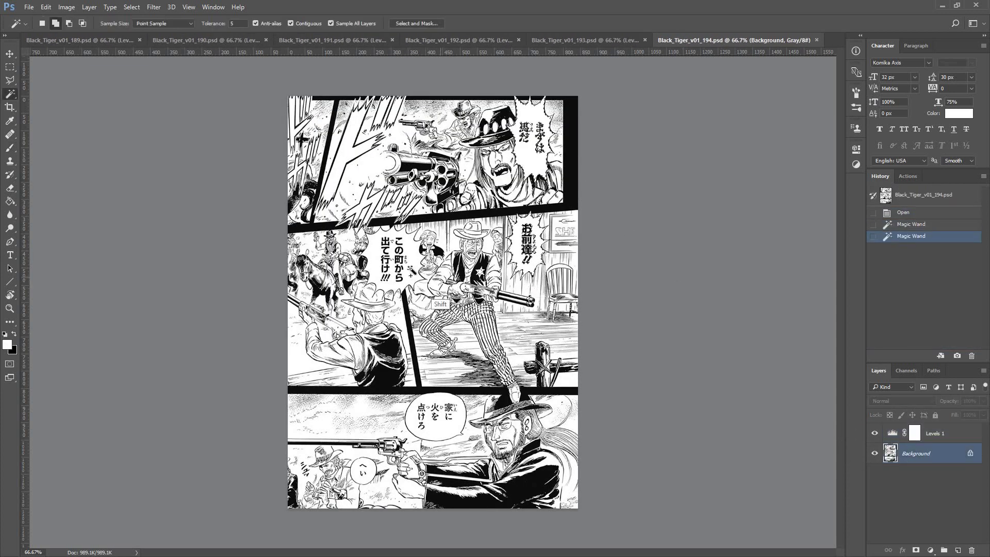
left_click(407, 274, "shift")
left_click(452, 407, "shift")
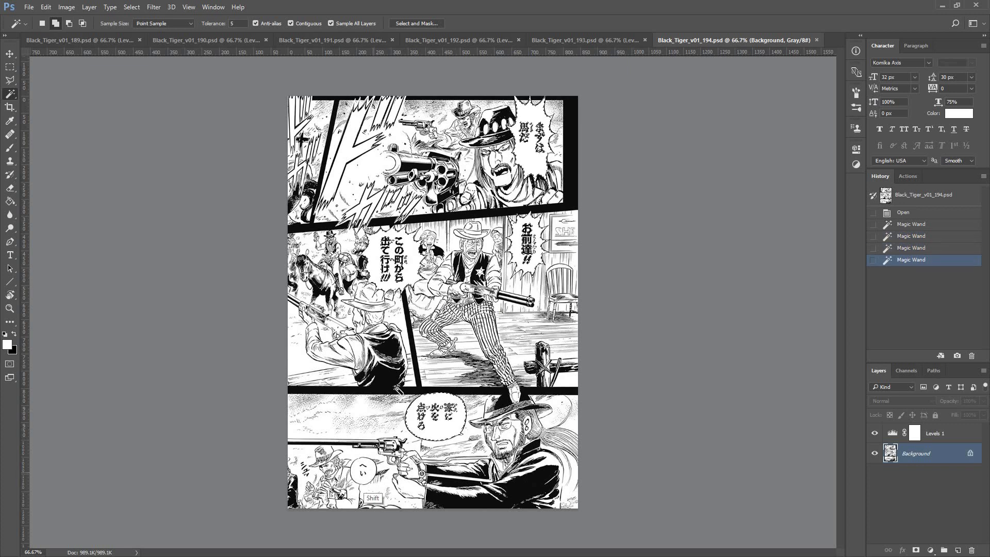
left_click(363, 472, "shift")
key("F2")
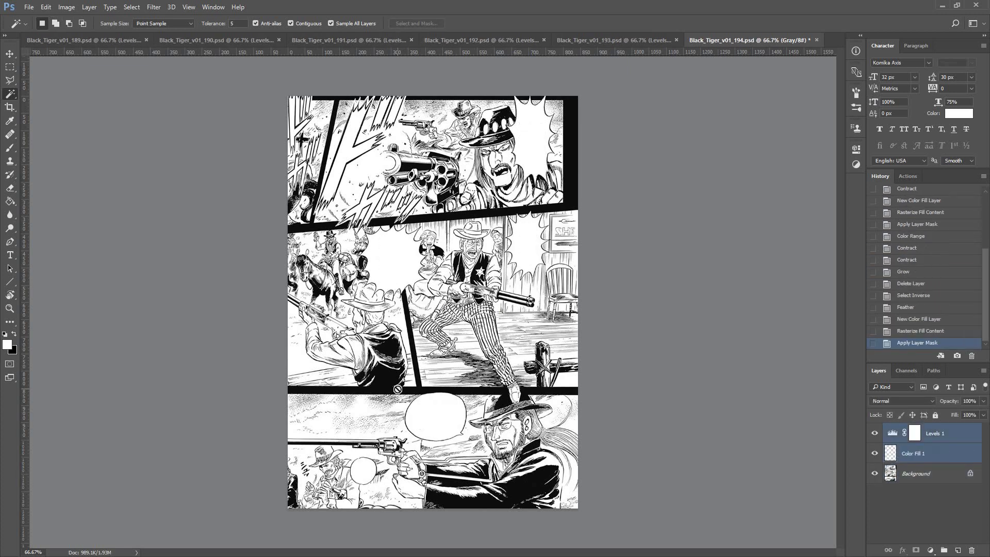
- Group page 194's Levels 1 and Color Fill 1 layers, then save and close the page
key("ctrl+g")
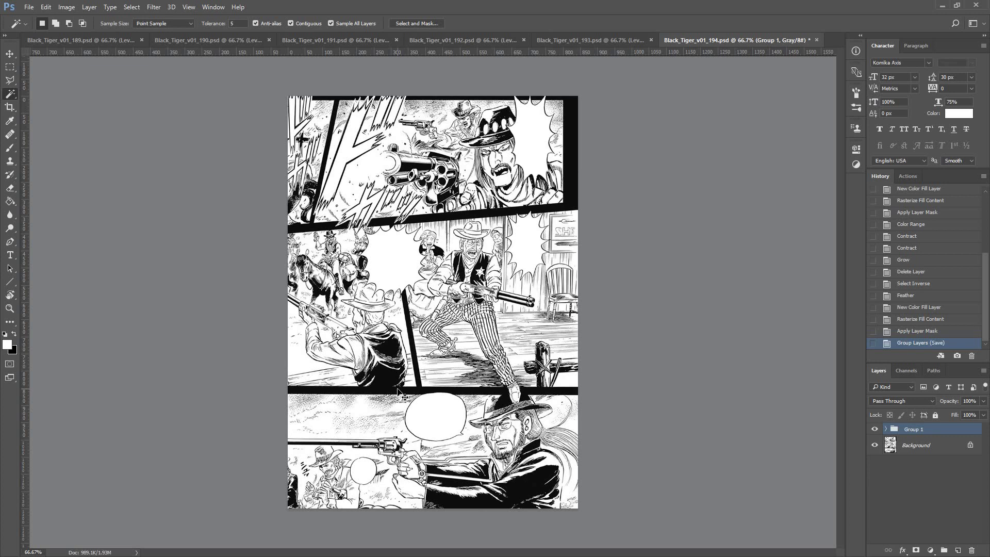
key("ctrl+w")
- Select page 193's five speech balloons on the Background layer with the Magic Wand and run the balloon-cleaning action
left_click(935, 462)
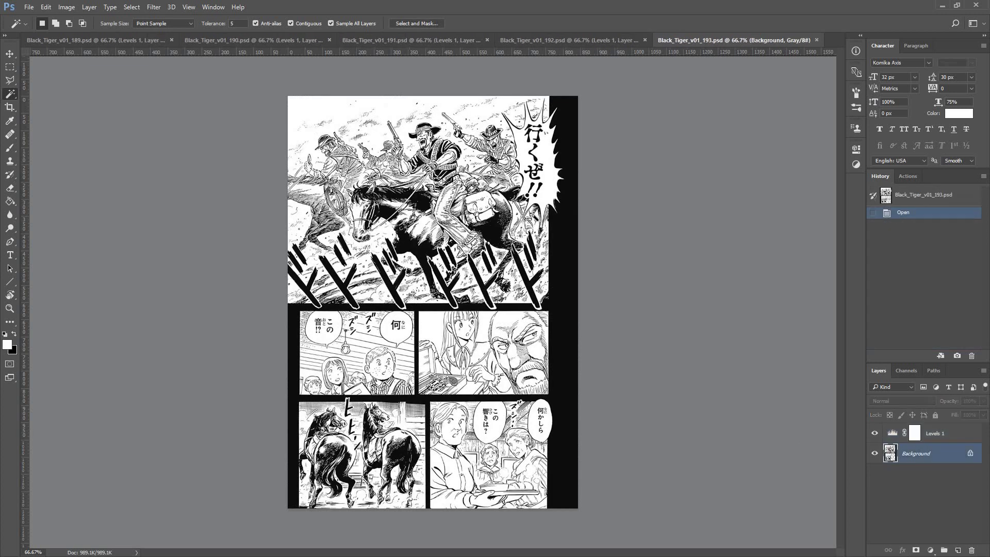
left_click(544, 197)
left_click(325, 336, "shift")
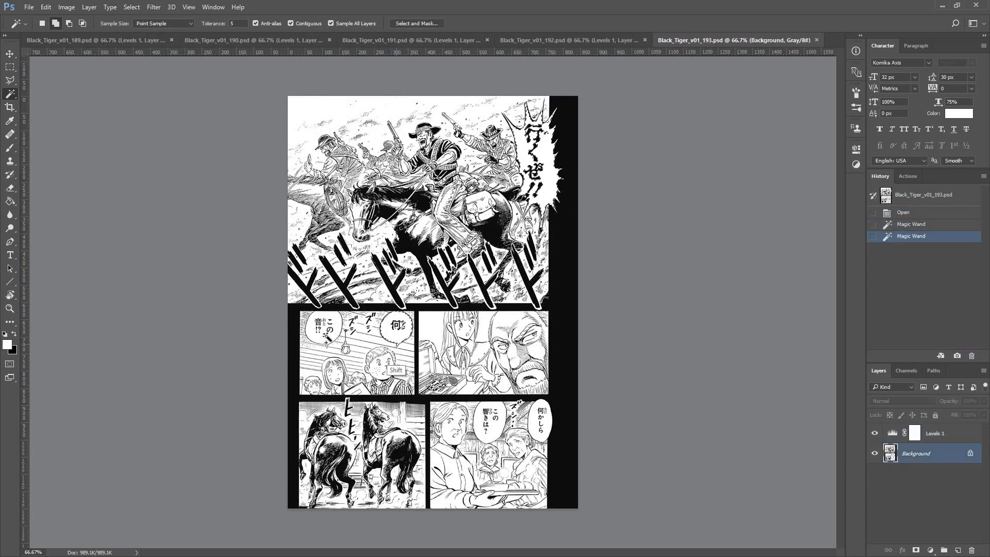
left_click(325, 336, "shift")
left_click(485, 437, "shift")
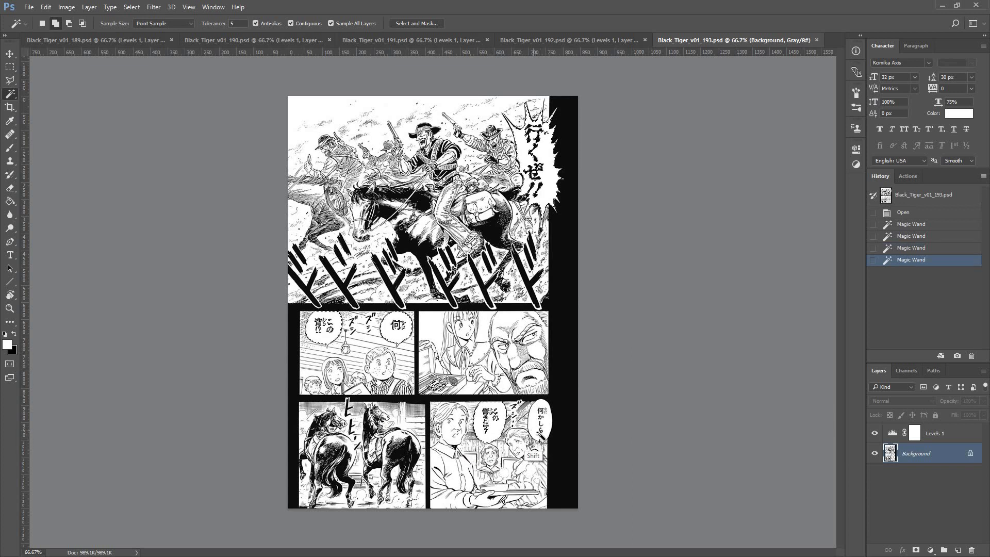
left_click(538, 435, "shift")
key("F2")
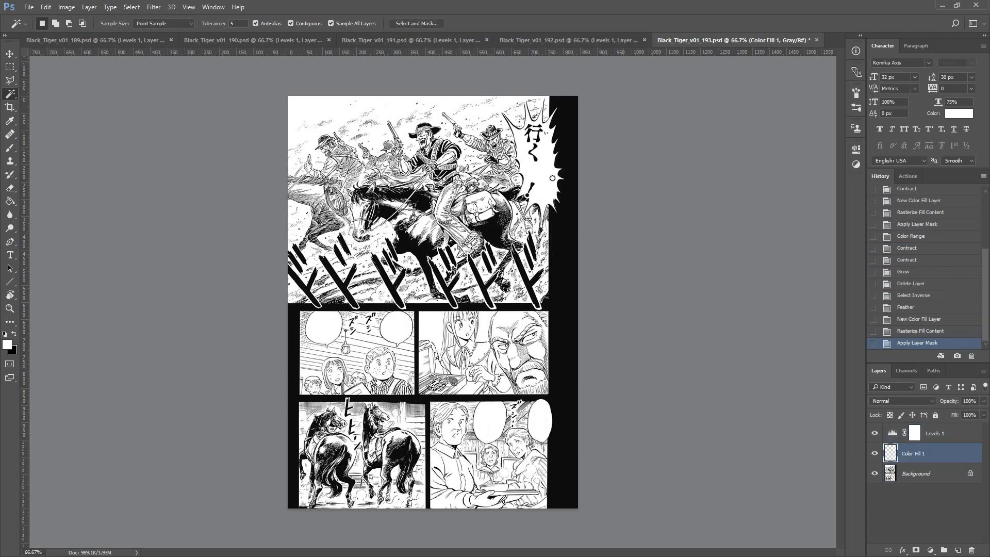
- Paint white over the leftover text in page 193's spiky 行くぜ!! balloon on the Color Fill 1 layer with the Brush tool
key("b")
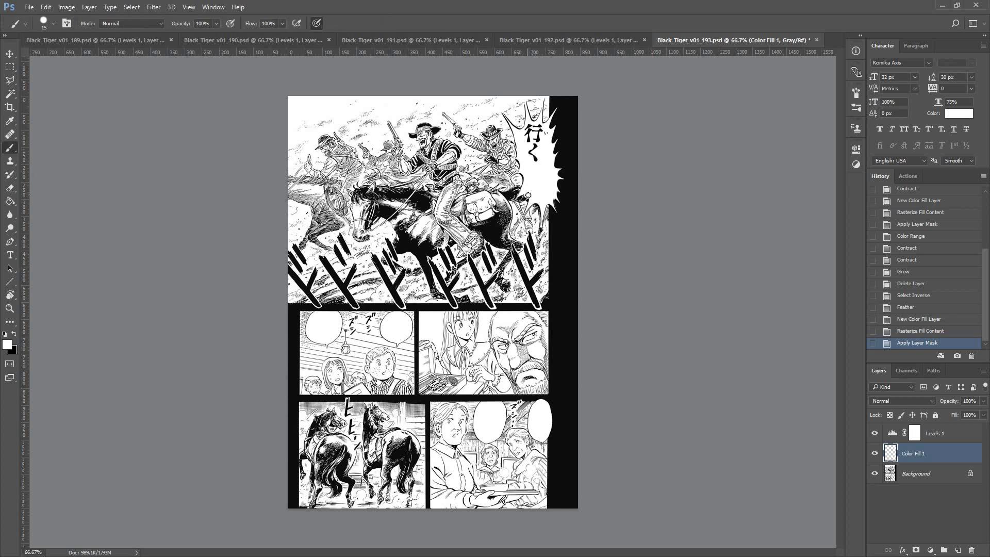
left_click_drag(537, 187, 540, 158)
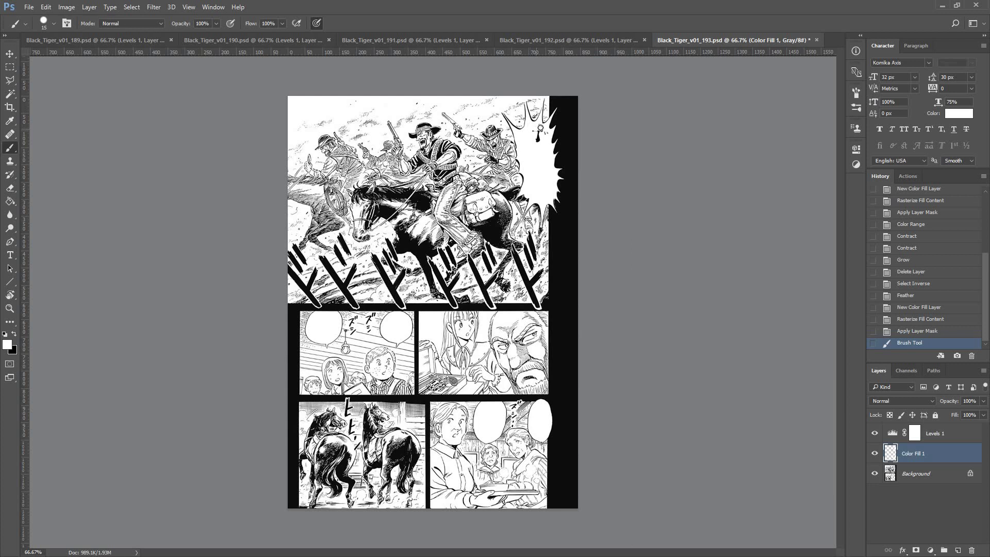
left_click(563, 157)
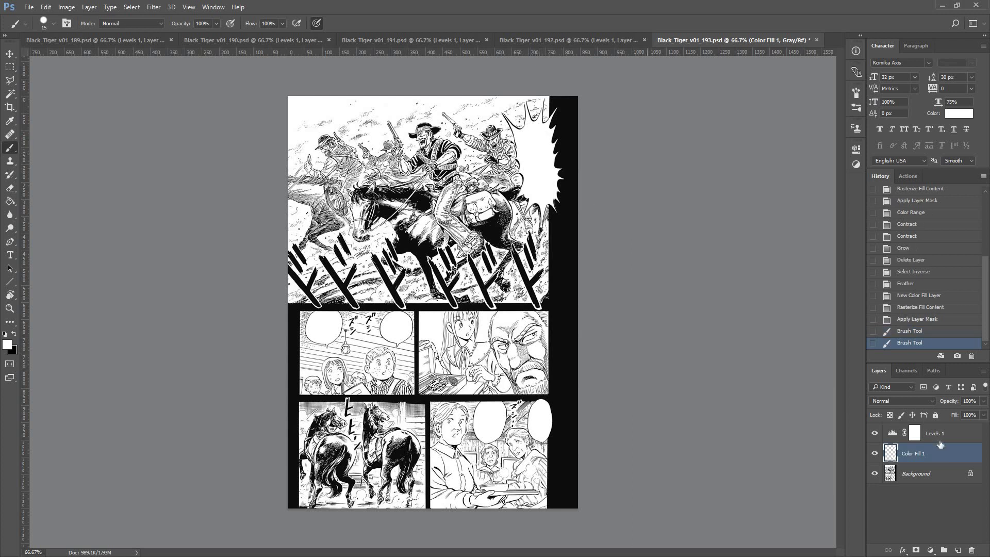
- Group page 193's Levels 1 and Color Fill 1 layers, then save and close the page
left_click(956, 440, "shift")
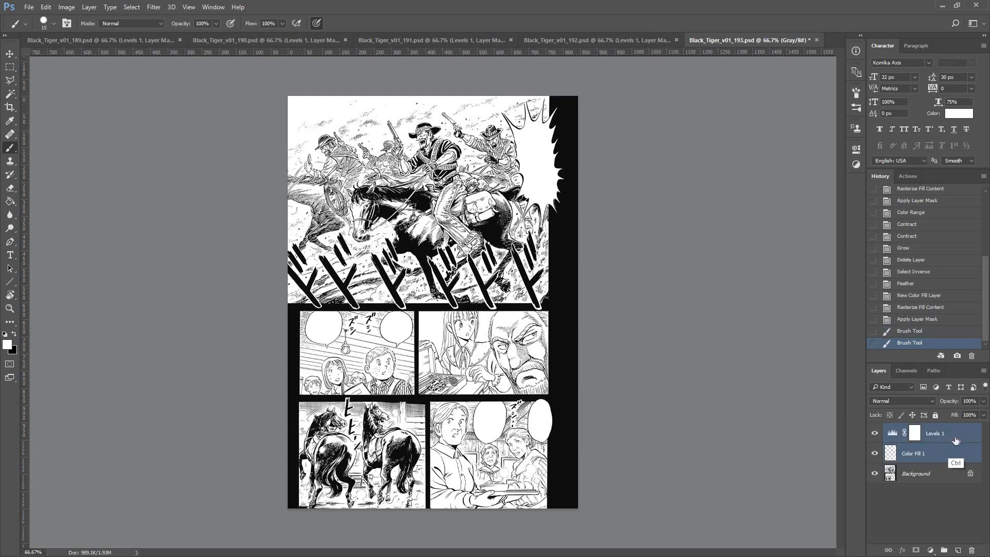
key("ctrl+g")
key("ctrl+s")
key("ctrl+w")
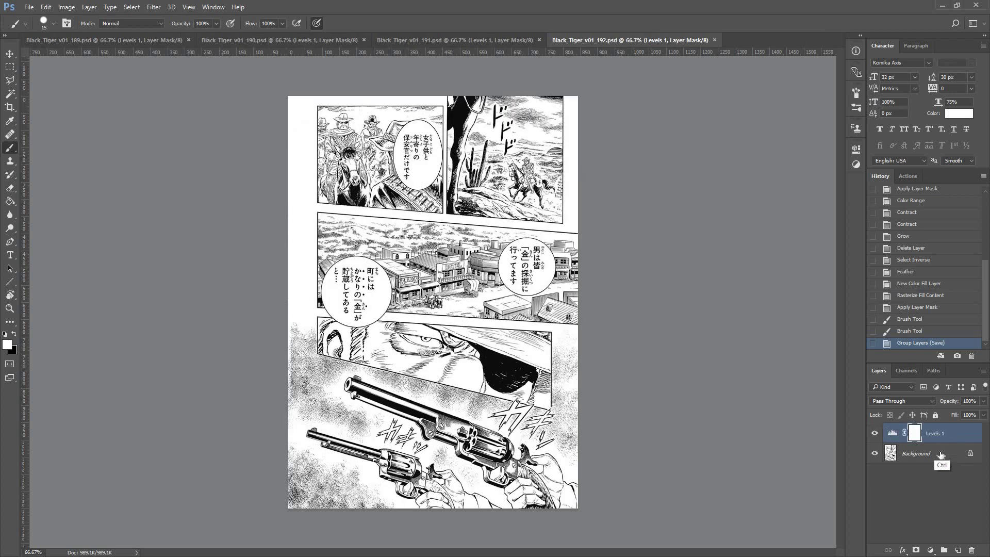
- Select page 192's three speech balloons on the Background layer with the Magic Wand and run the balloon-cleaning action
left_click(913, 450)
key("w")
left_click(416, 172)
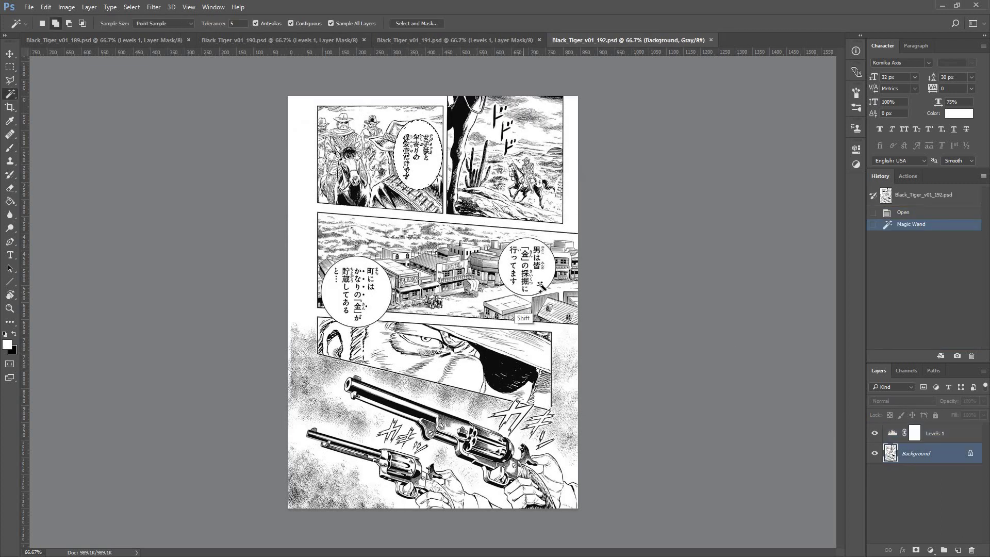
left_click(523, 278, "shift")
left_click(372, 294, "shift")
key("F2")
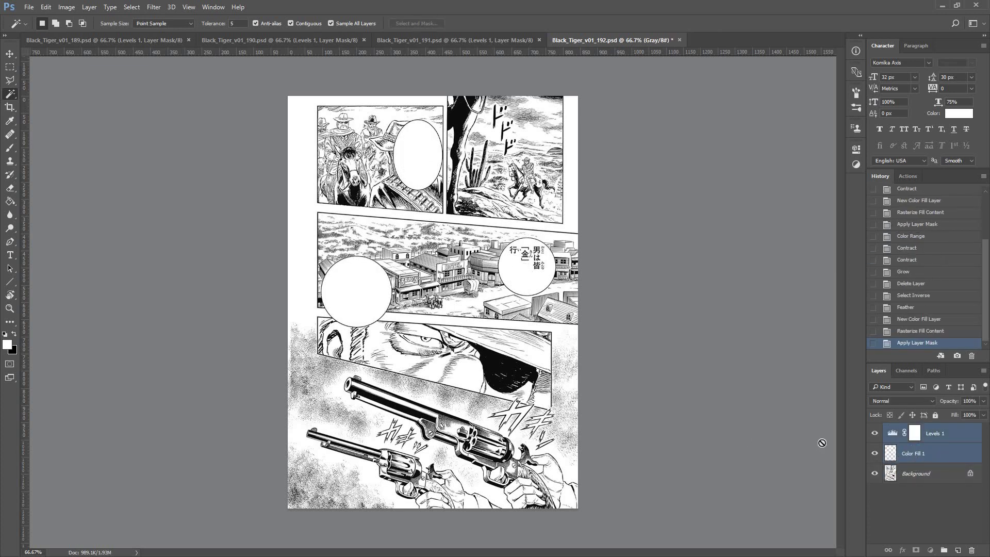
- Paint white over the leftover text in page 192's balloon above the town on the Color Fill 1 layer with the Brush tool
key("b")
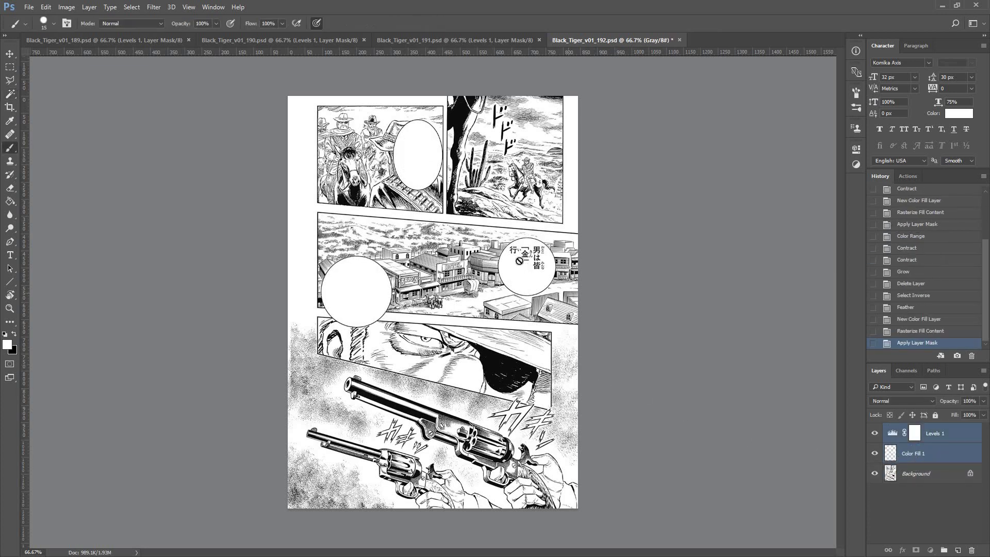
left_click(914, 459)
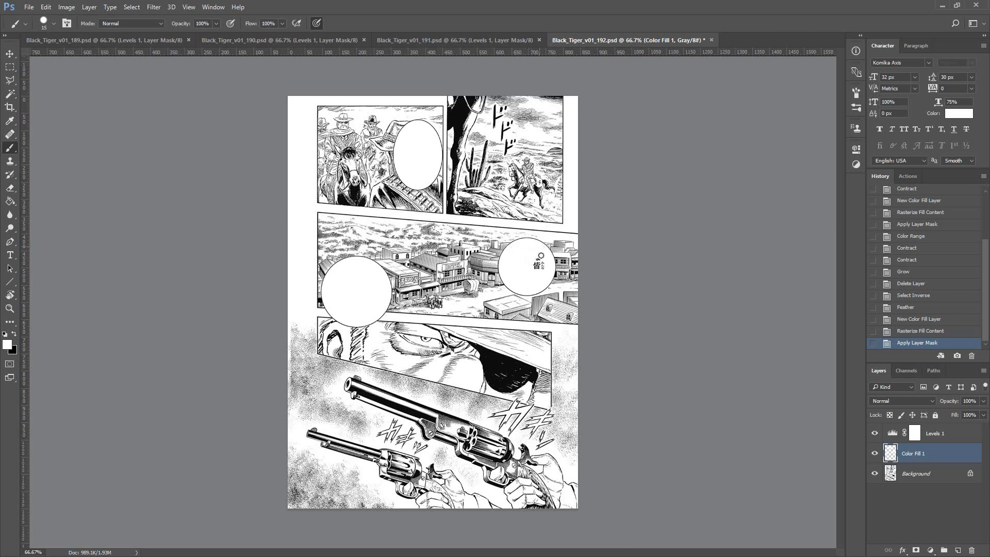
left_click(548, 264)
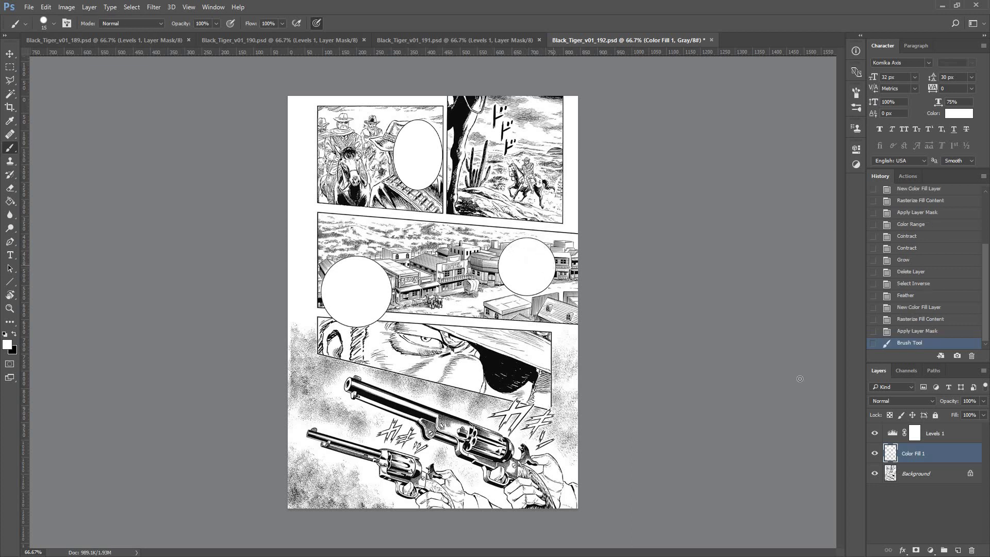
- Group page 192's Levels 1 and Color Fill 1 layers, then save and close the page
left_click(925, 441, "ctrl")
key("ctrl+g")
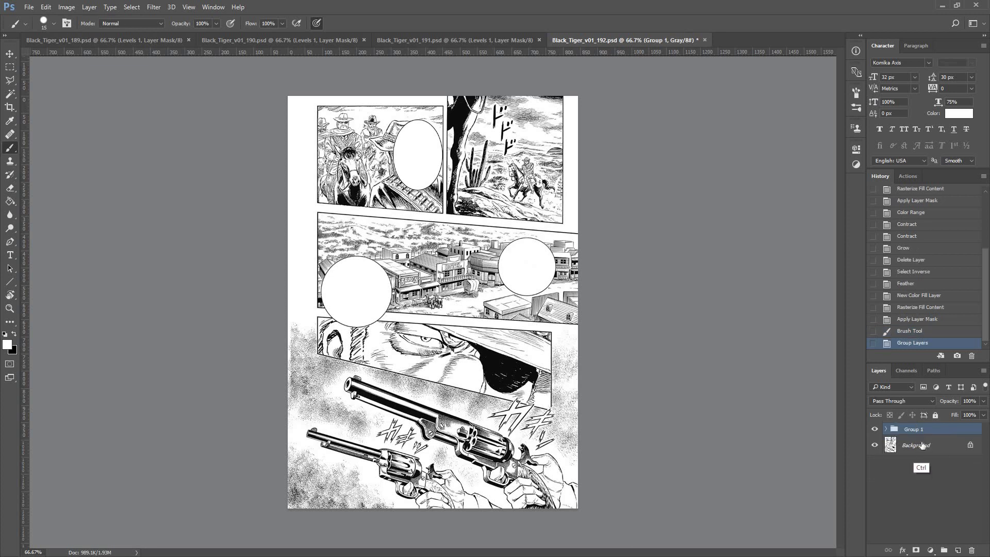
key("ctrl+s")
key("ctrl+w")
- Close the balloon-free page 191 without cleaning it
left_click(918, 458)
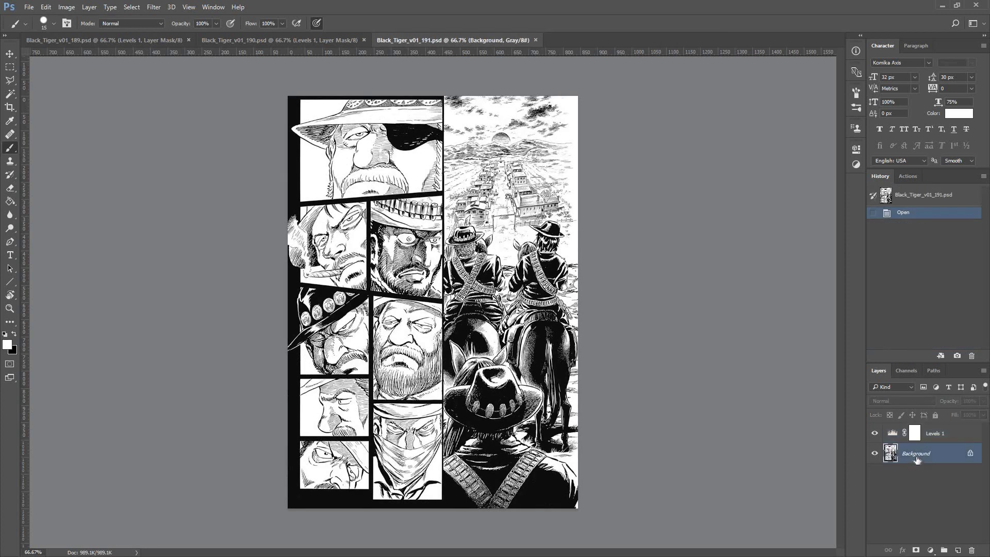
left_click(931, 438)
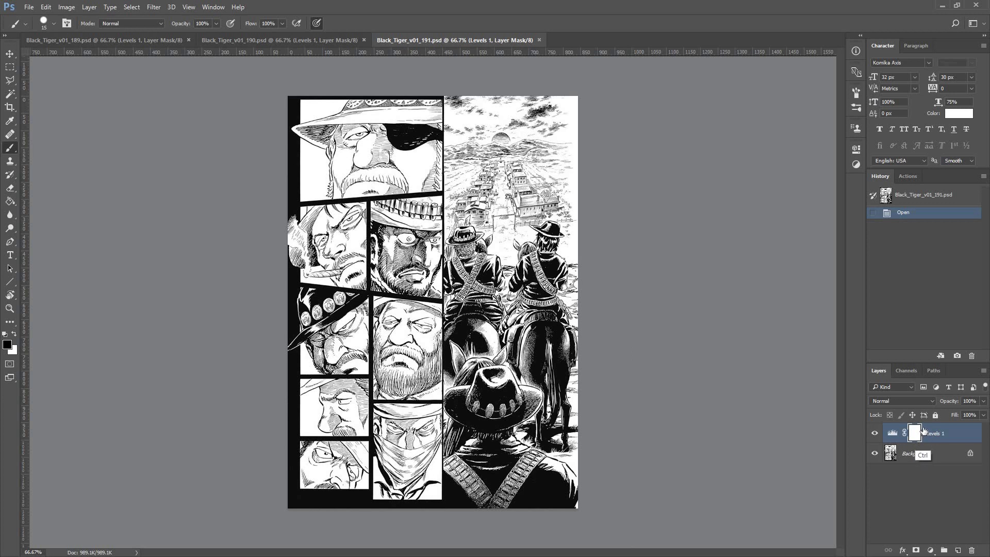
key("ctrl+w")
- Select page 190's six speech balloons on the Background layer with the Magic Wand and run the balloon-cleaning action
left_click(923, 454)
key("w")
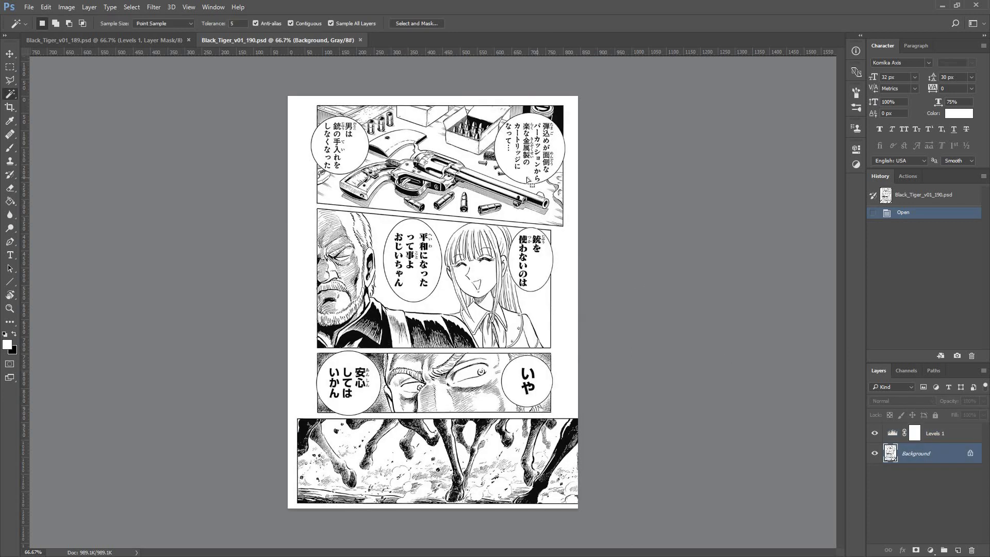
left_click(527, 177)
left_click(343, 170, "shift")
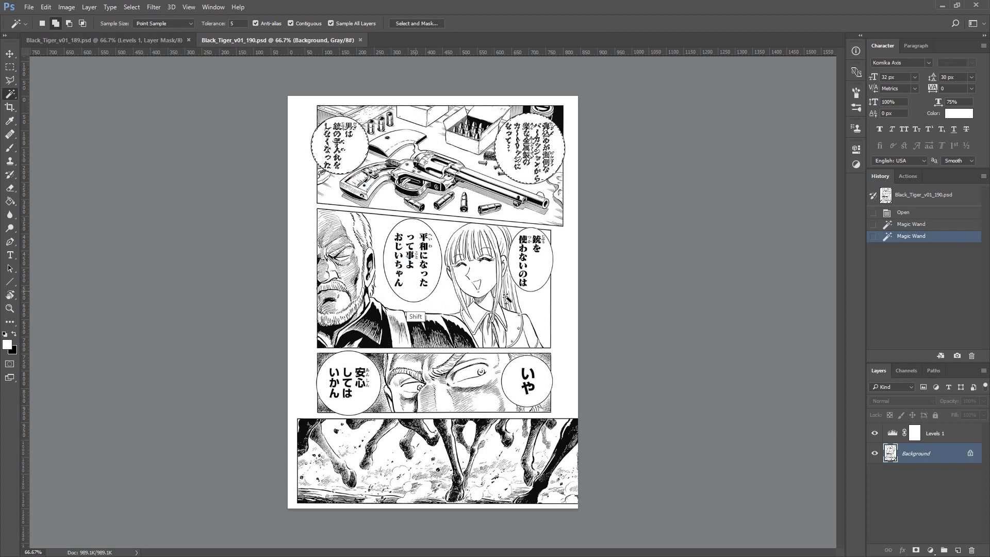
left_click(400, 292, "shift")
left_click(518, 287, "shift")
left_click(502, 392, "shift")
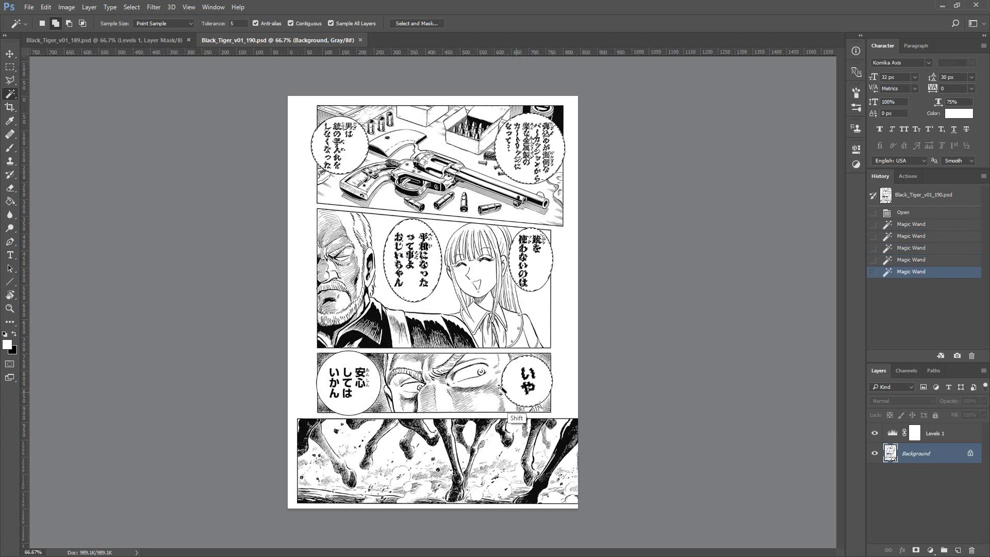
left_click(365, 400, "shift")
key("F2")
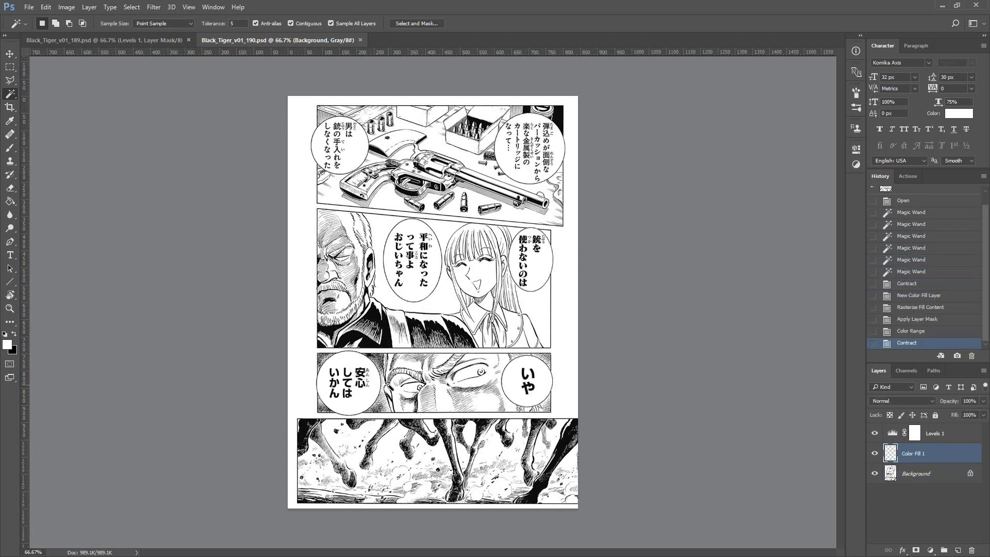
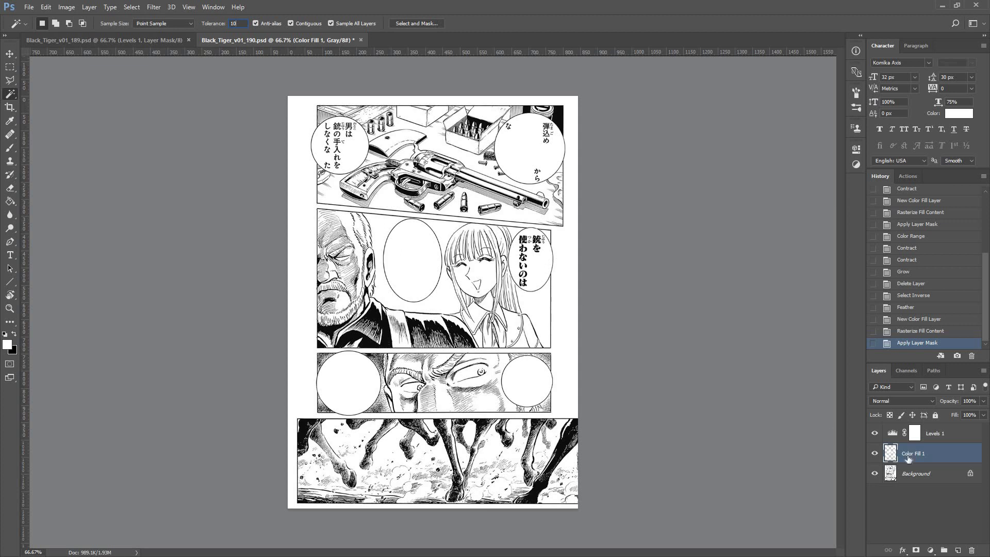
- Paint white over the leftover text in page 190's two revolver-panel balloons and the balloon beside the girl on the Color Fill 1 layer
left_click(937, 439)
left_click(929, 458)
left_click(9, 148)
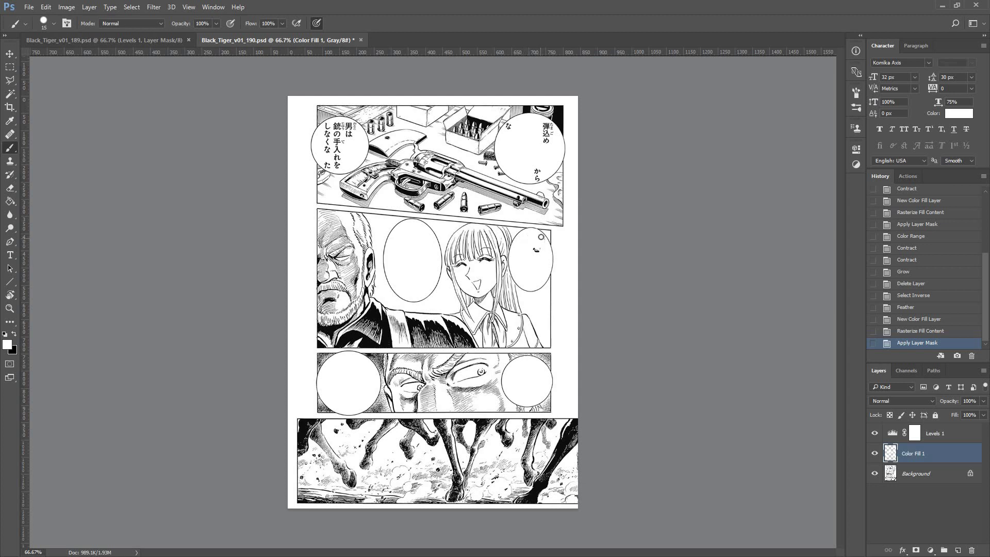
left_click(537, 175)
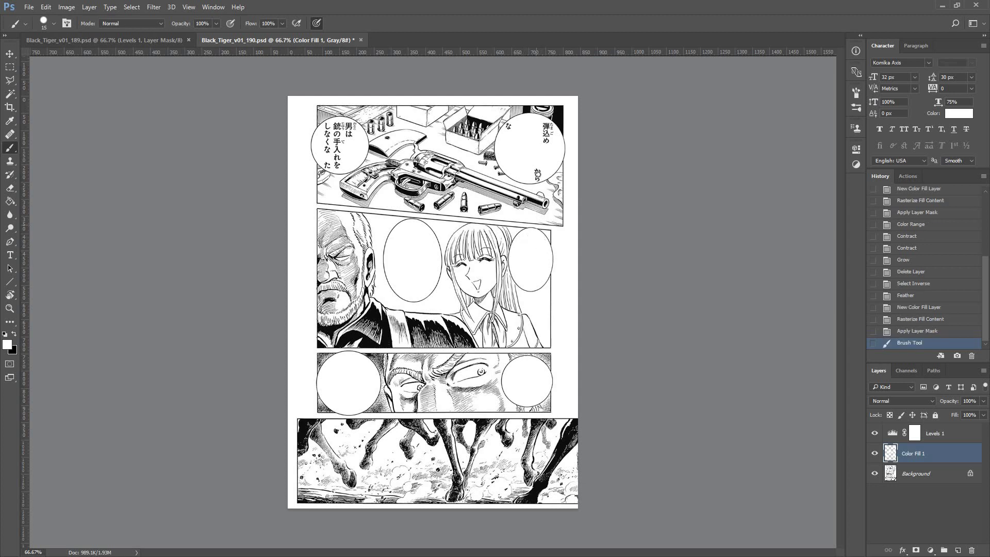
left_click(540, 174)
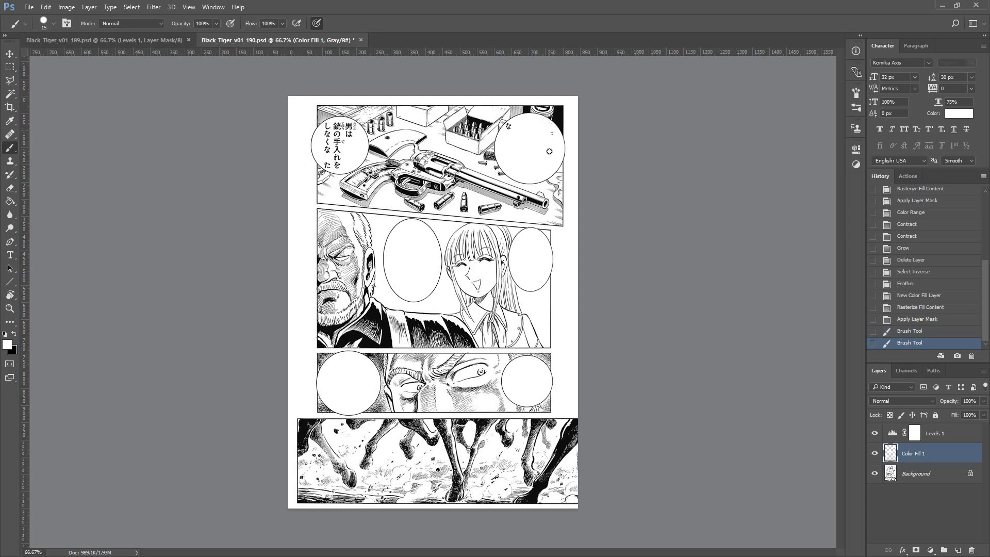
left_click(513, 132)
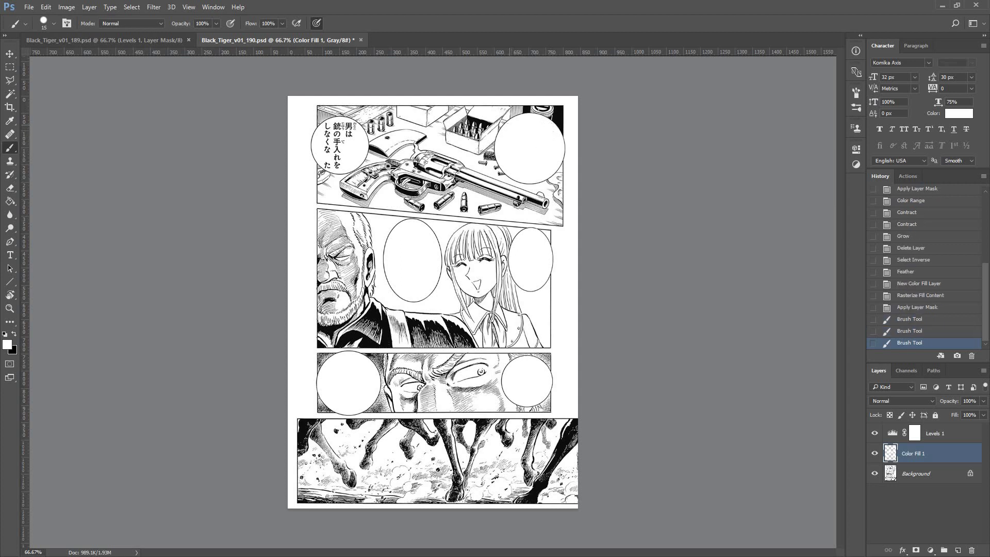
left_click(336, 163)
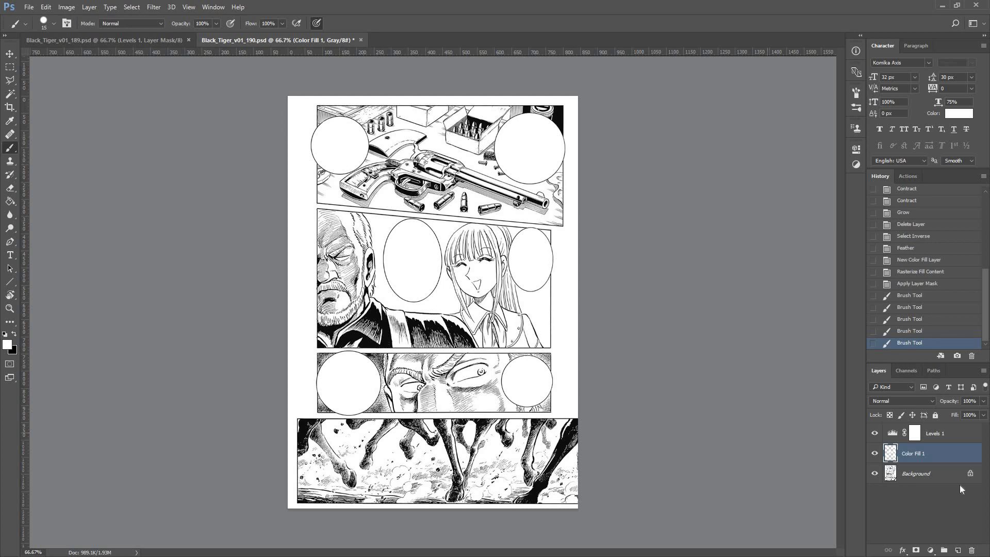
- Group page 190's Levels 1 and Color Fill 1 layers and close the page
left_click(934, 434, "ctrl")
key("ctrl+g")
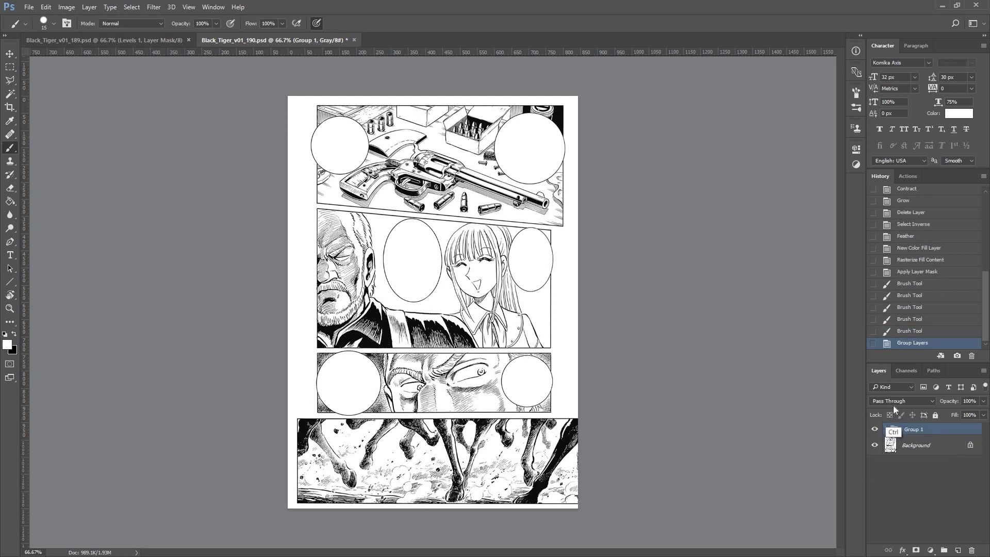
key("ctrl+w")
- Select page 189's six oval speech balloons on the Background layer with the Magic Wand
left_click(916, 452)
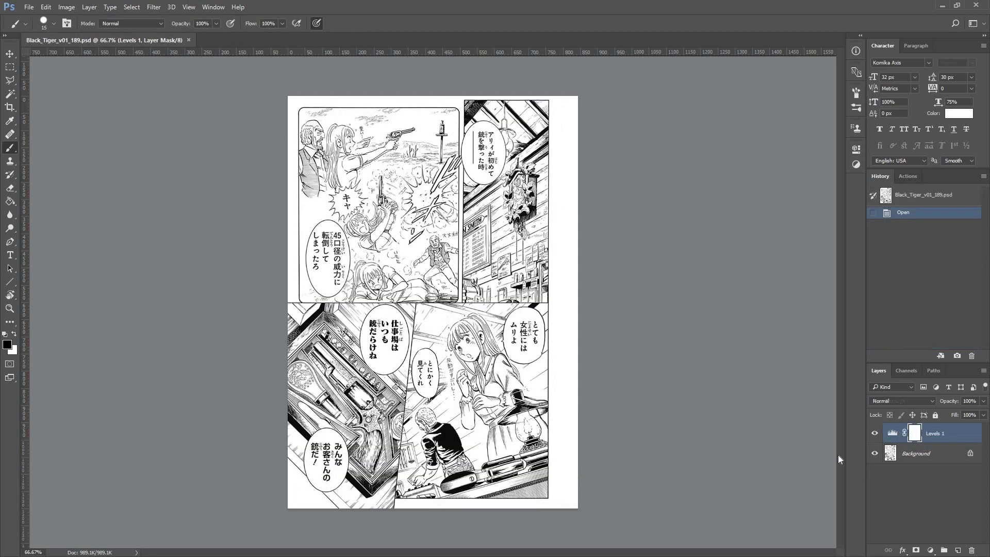
key("w")
left_click(487, 178)
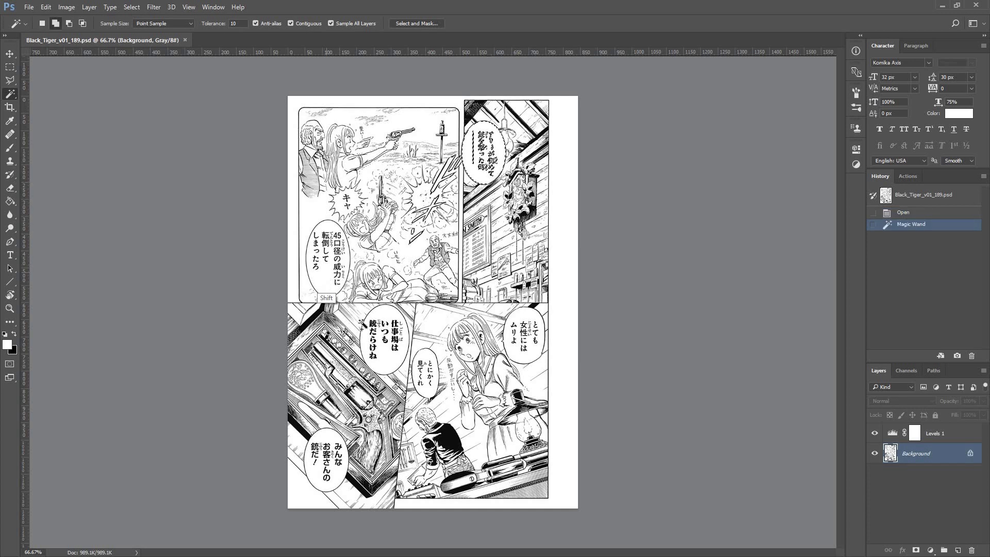
left_click(329, 287, "shift")
left_click(382, 367, "shift")
left_click(343, 454, "shift")
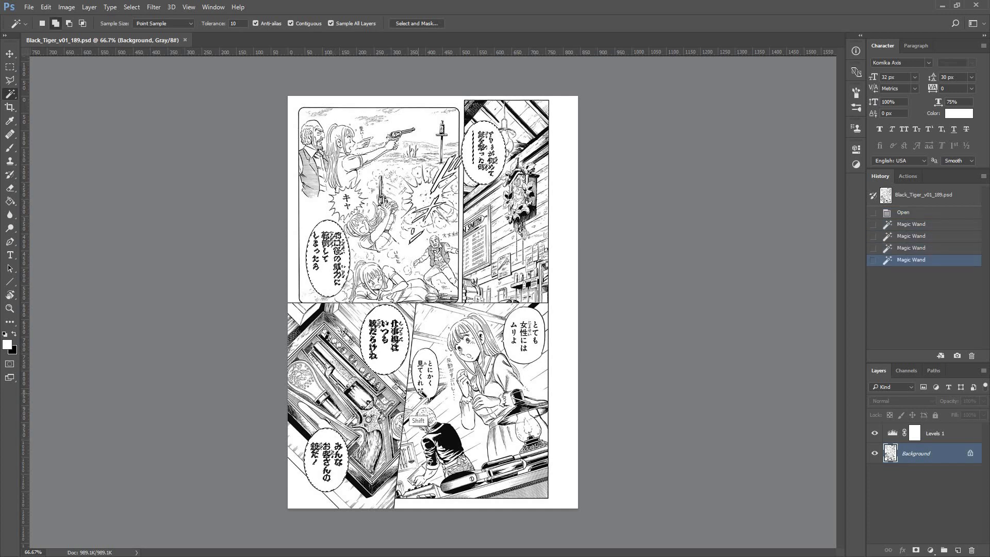
left_click(425, 379, "shift")
left_click(523, 357, "shift")
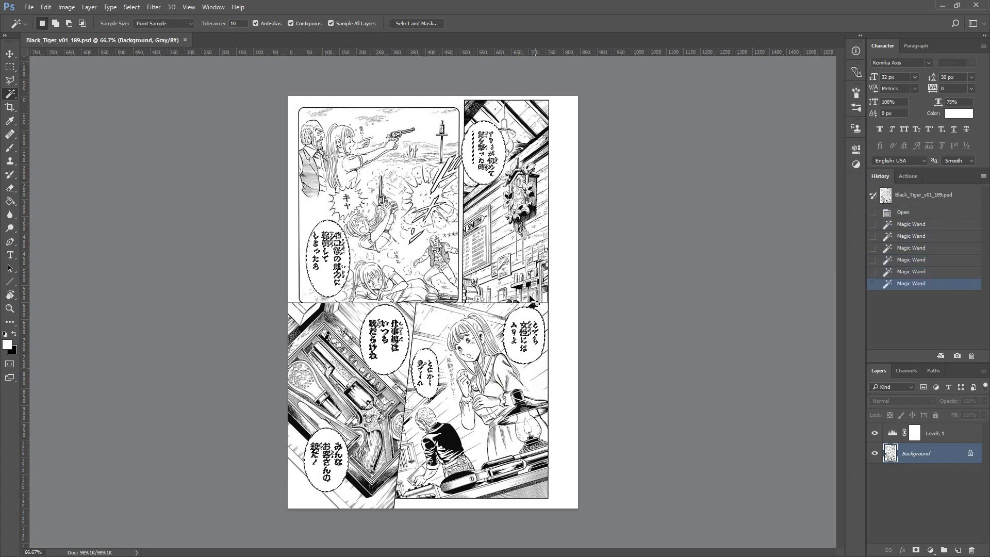
- Add the handwritten vertical text beside the ponytailed girl in page 189's last panel to the selection with the Polygonal Lasso
key("ctrl+plus")
left_click_drag(409, 387, 403, 313)
key("l")
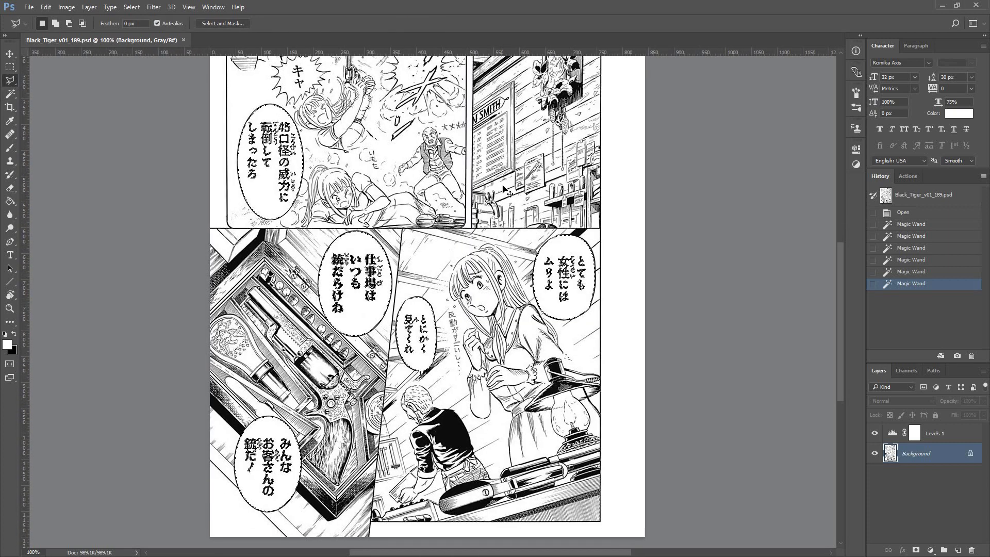
key("ctrl+plus")
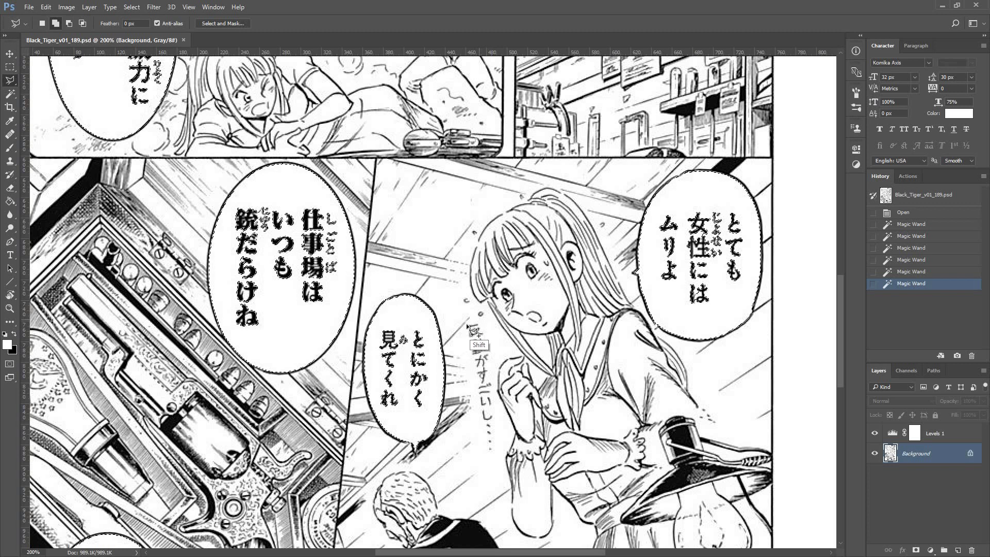
mouse_move(470, 322)
left_mouse_down()
mouse_move(490, 459)
mouse_move(502, 433)
mouse_move(488, 327)
left_mouse_up()
left_click(480, 320)
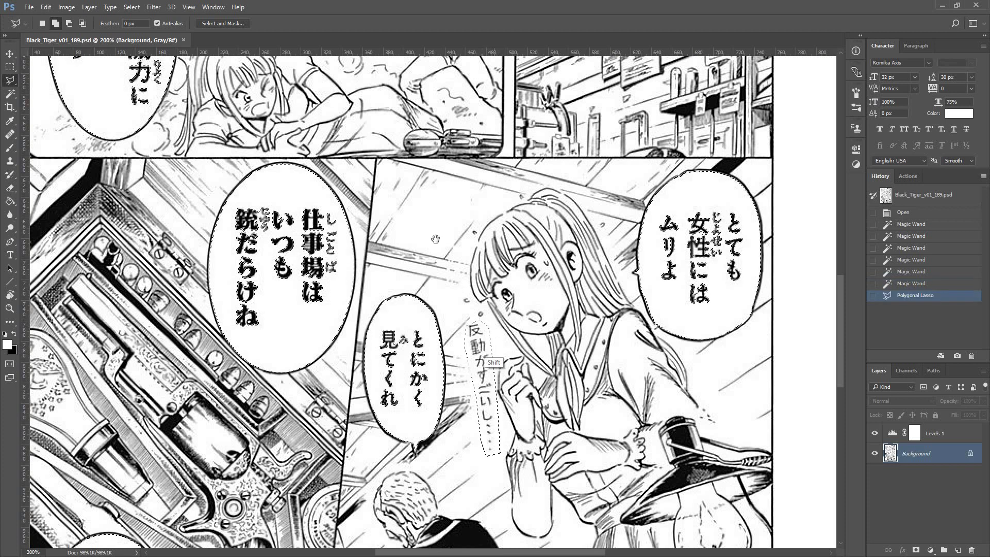
- Add the spiky shout balloon in page 189's first panel to the selection and run the balloon-cleaning action
left_click_drag(436, 236, 455, 291)
scroll(453, 290, "up", 5)
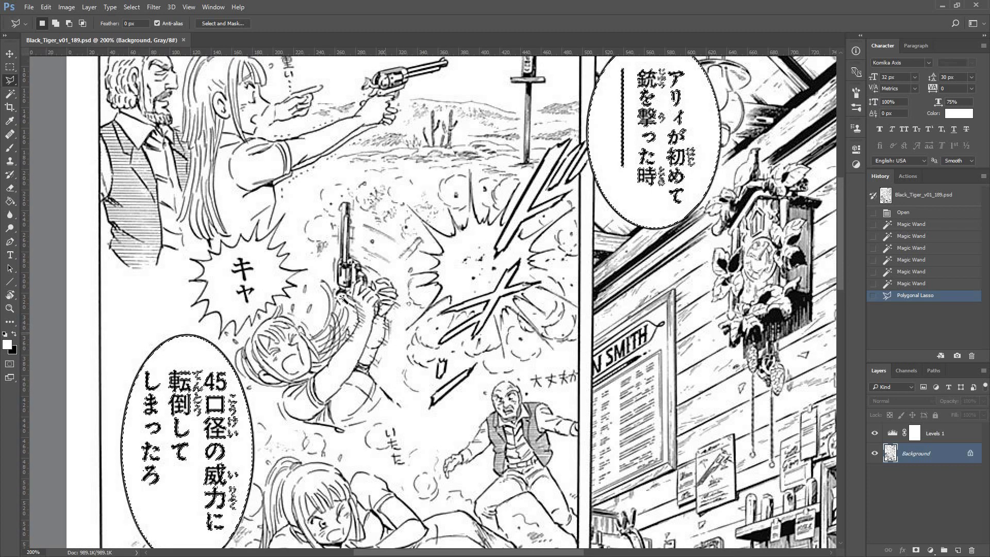
key("w")
left_click(274, 298, "shift")
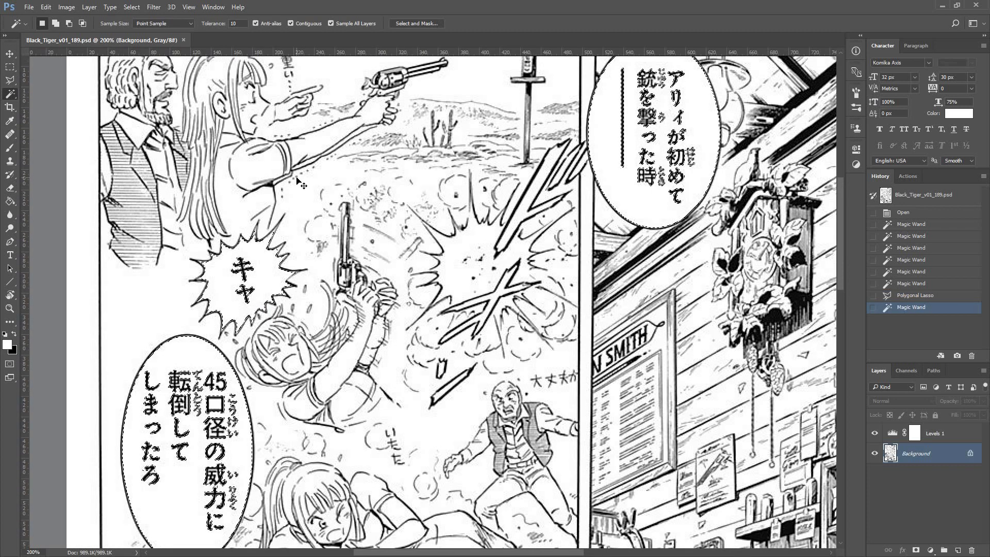
key("ctrl+minus")
key("ctrl+minus")
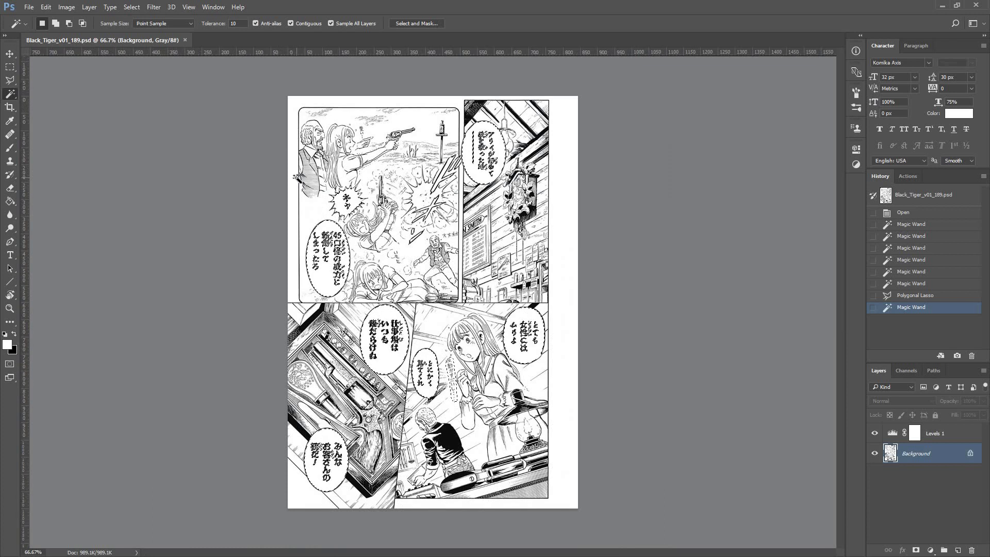
key("F2")
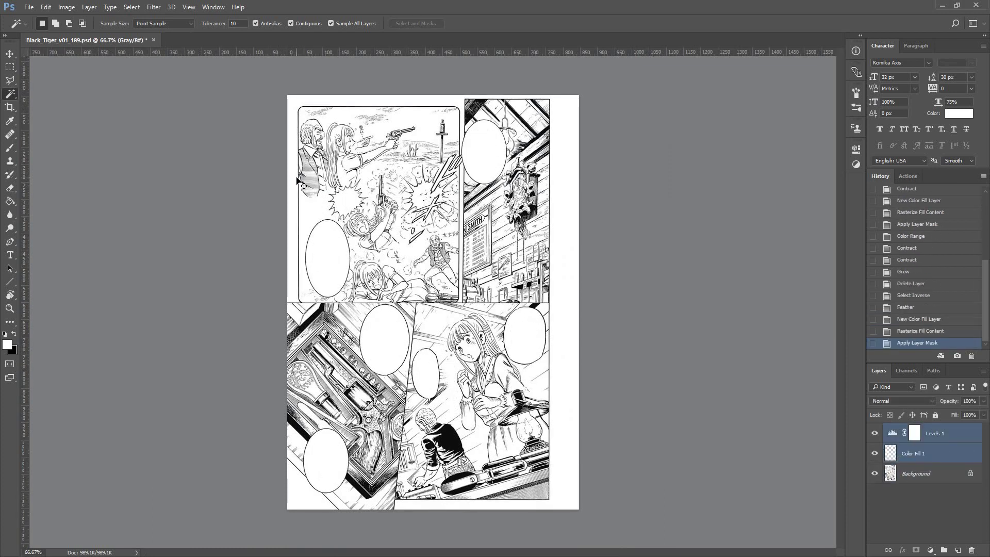
- Paint white on the Color Fill 1 layer over the handwritten text near the fallen girl, the bald man and the pointing hand in page 189's first panel
key("ctrl+plus")
key("ctrl+plus")
left_click_drag(501, 396, 508, 312)
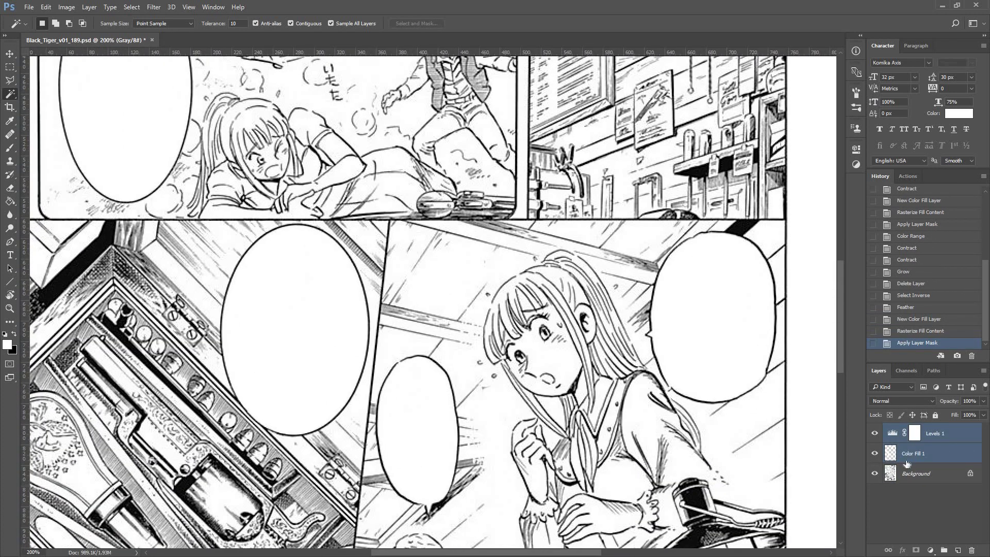
left_click(915, 454)
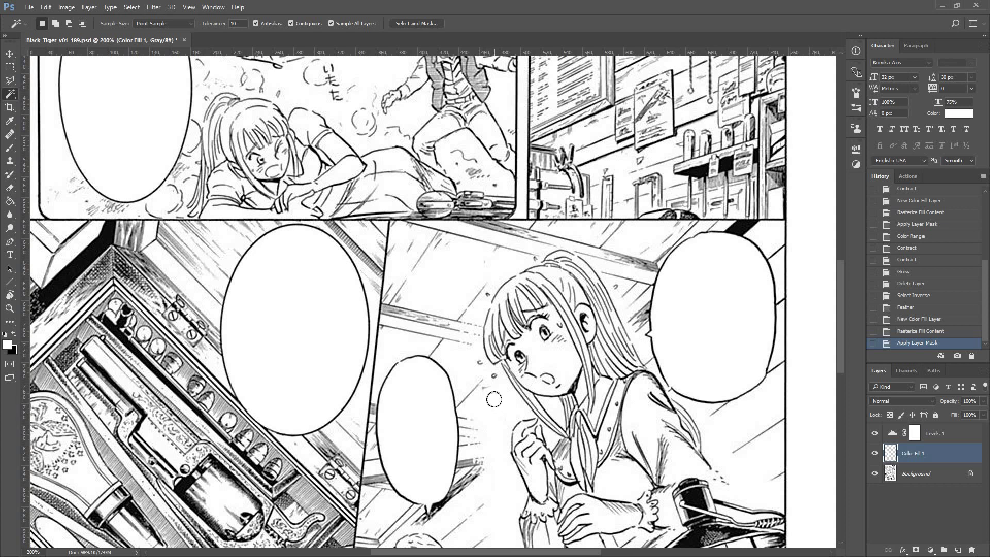
key("b")
left_click(382, 296)
mouse_move(329, 235)
left_mouse_down()
mouse_move(389, 361)
mouse_move(433, 407)
left_mouse_up()
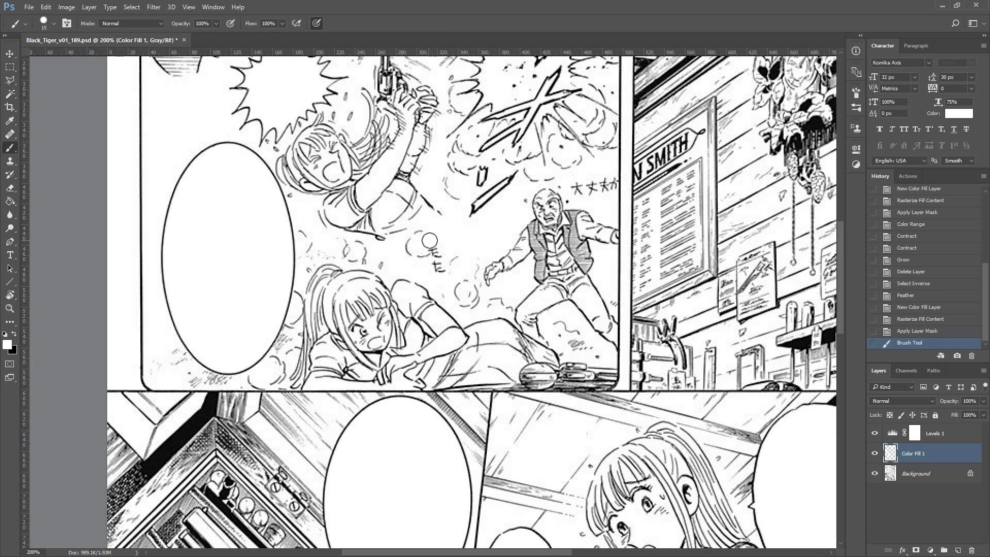
left_click_drag(429, 240, 439, 269)
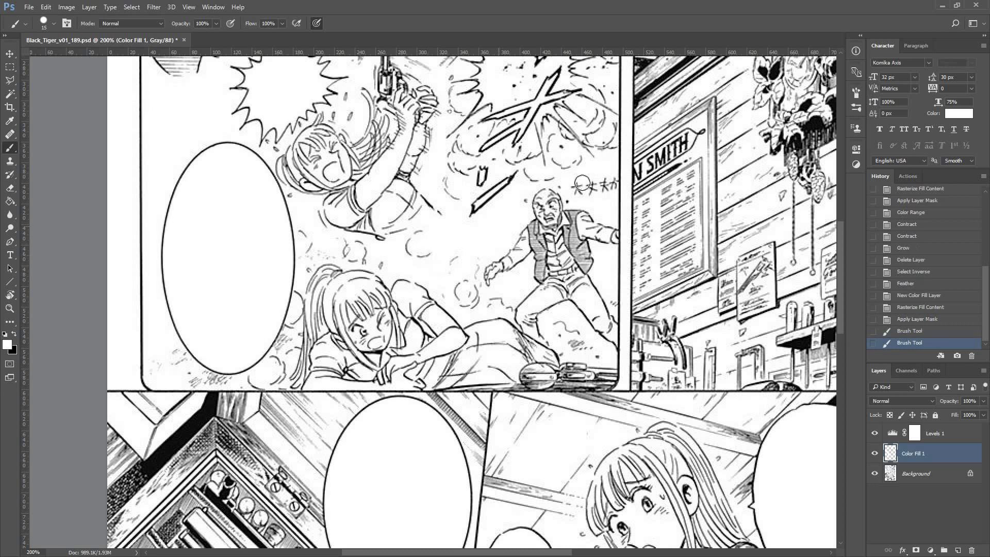
left_click_drag(582, 182, 609, 182)
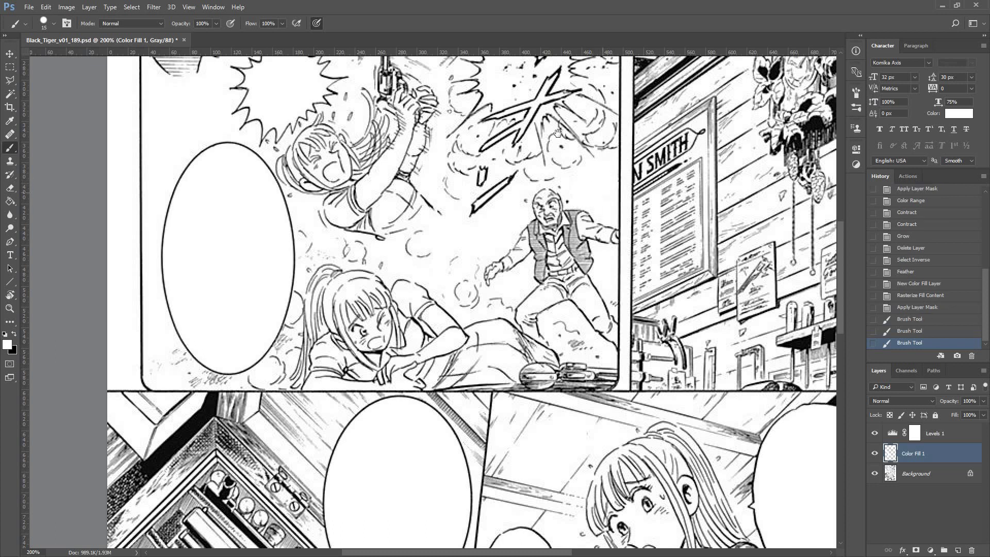
scroll(390, 171, "up", 10)
scroll(391, 171, "left", 2)
mouse_move(391, 171)
left_mouse_down()
mouse_move(382, 178)
mouse_move(386, 159)
mouse_move(428, 153)
left_mouse_up()
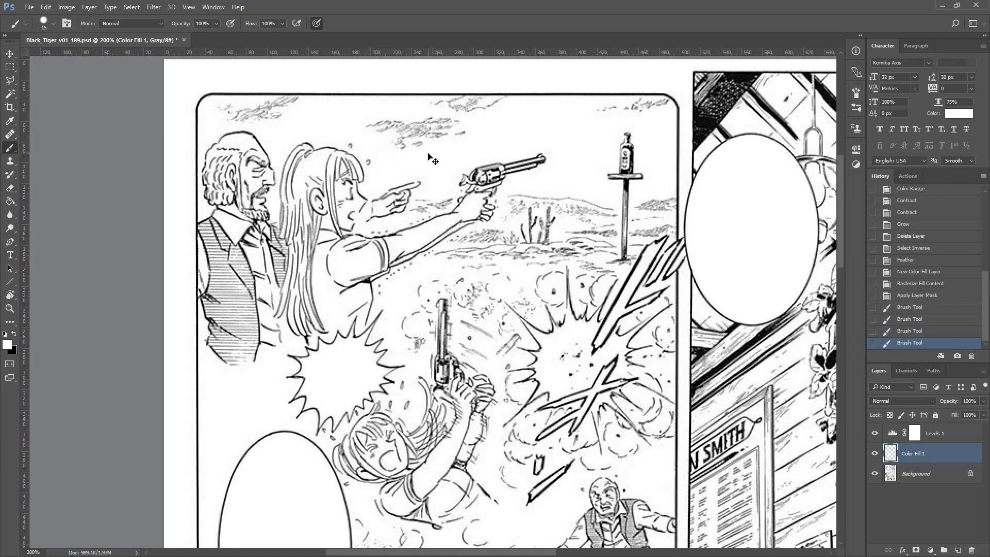
- Group page 189's Levels 1 and Color Fill 1 layers, then save and close the page
key("ctrl+minus")
key("ctrl+minus")
key("ctrl+minus")
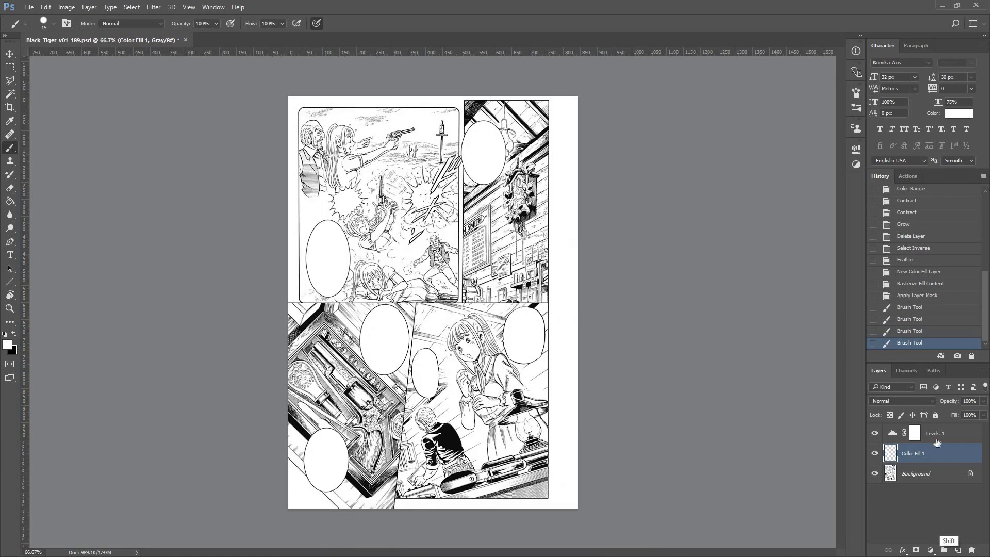
left_click(943, 442, "shift")
key("ctrl+g")
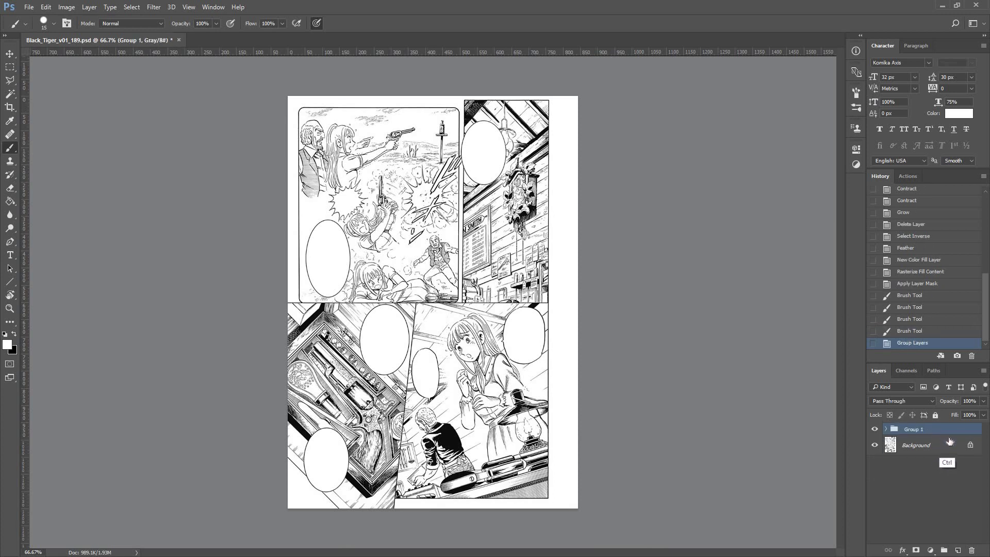
key("ctrl+s")
key("ctrl+w")
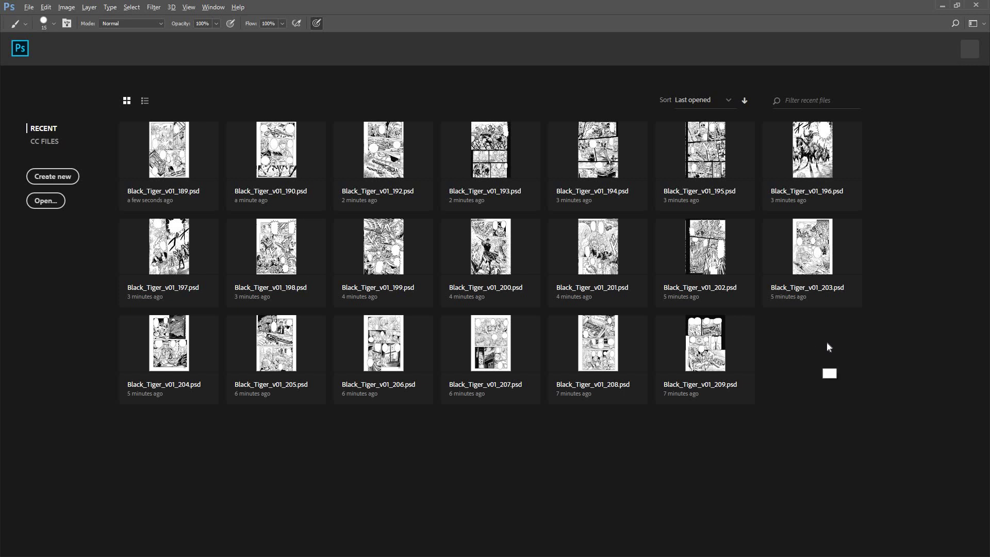
- Open the colour page images Black_Tiger_v01_183, 184 and 185 from the Special folder in Photoshop
key("alt+Tab")
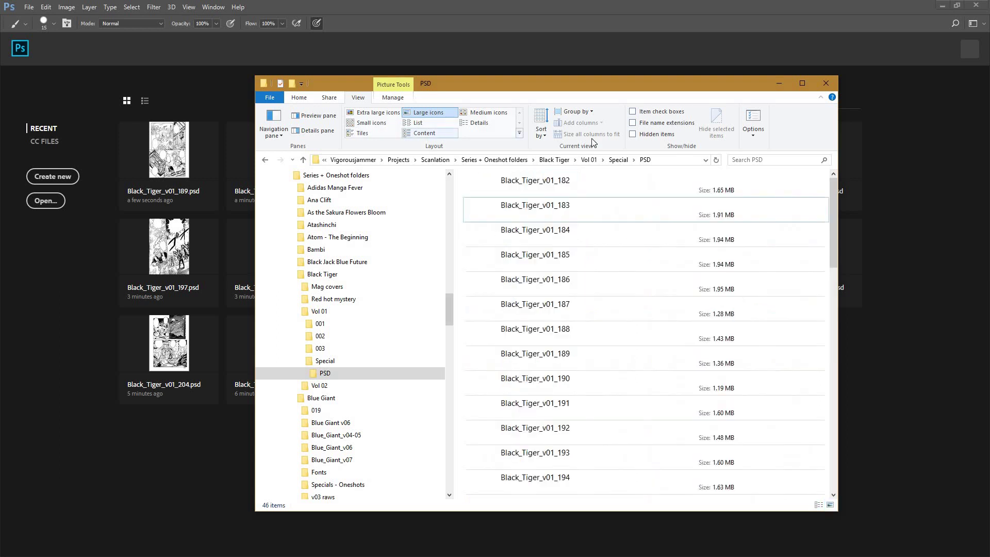
left_click(621, 160)
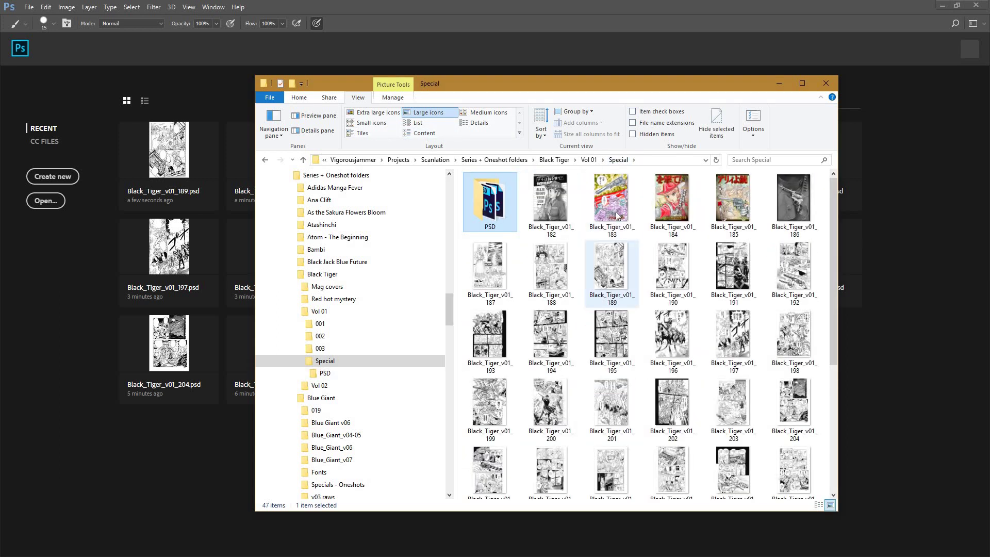
left_click(714, 219, "shift")
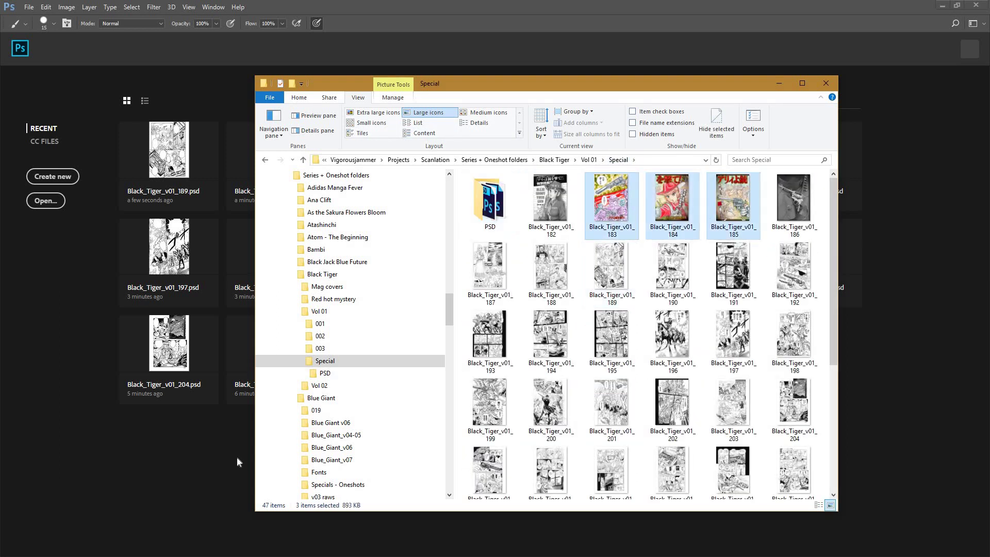
left_click_drag(236, 462, 189, 462)
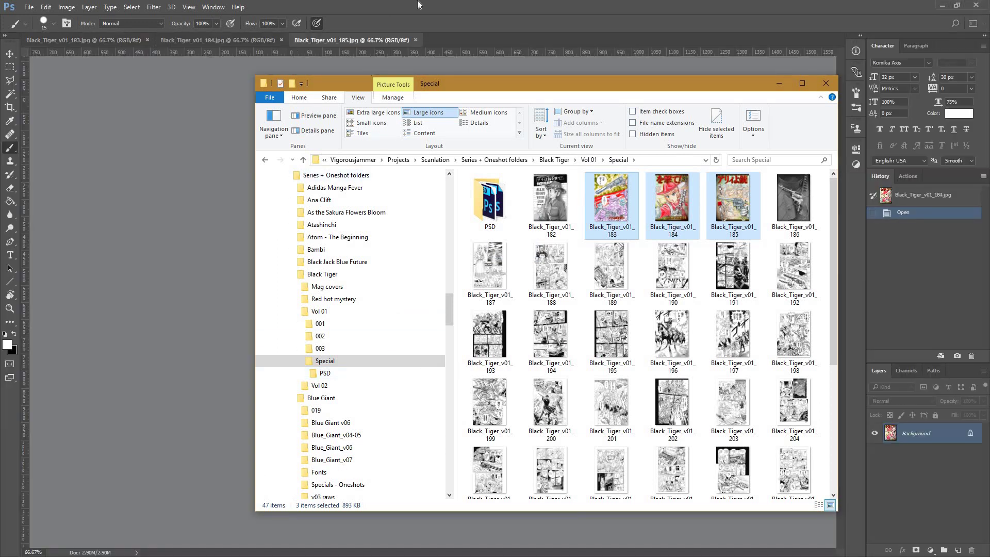
left_click(453, 20)
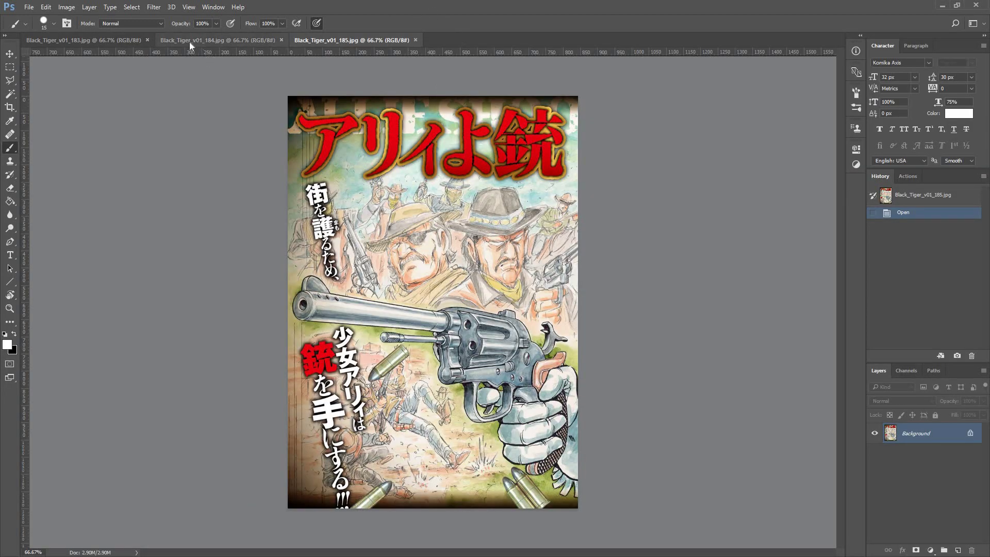
- Select page 183's two speech balloons with the Magic Wand and run the balloon-cleaning action
left_click(190, 41)
left_click(117, 40)
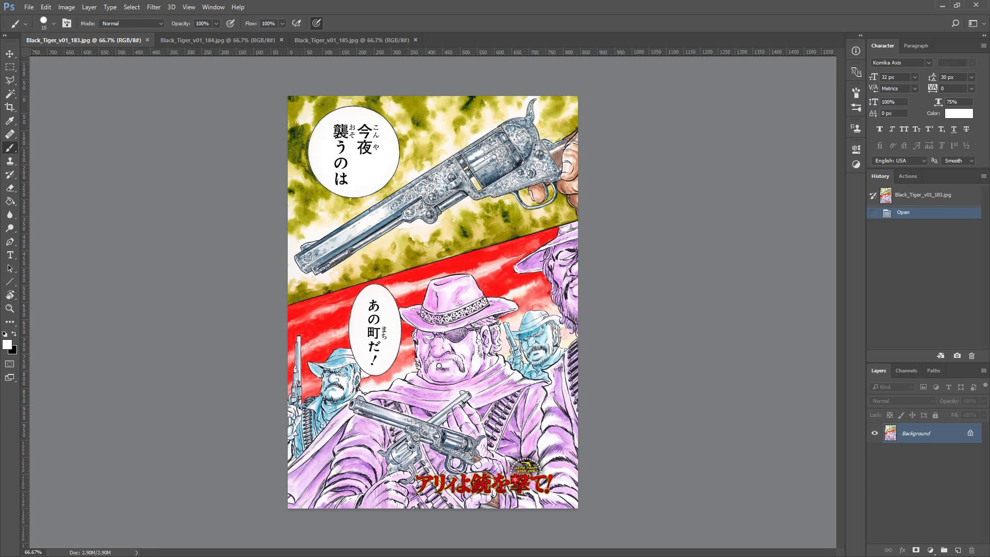
key("w")
left_click(394, 325)
left_click(376, 160, "shift")
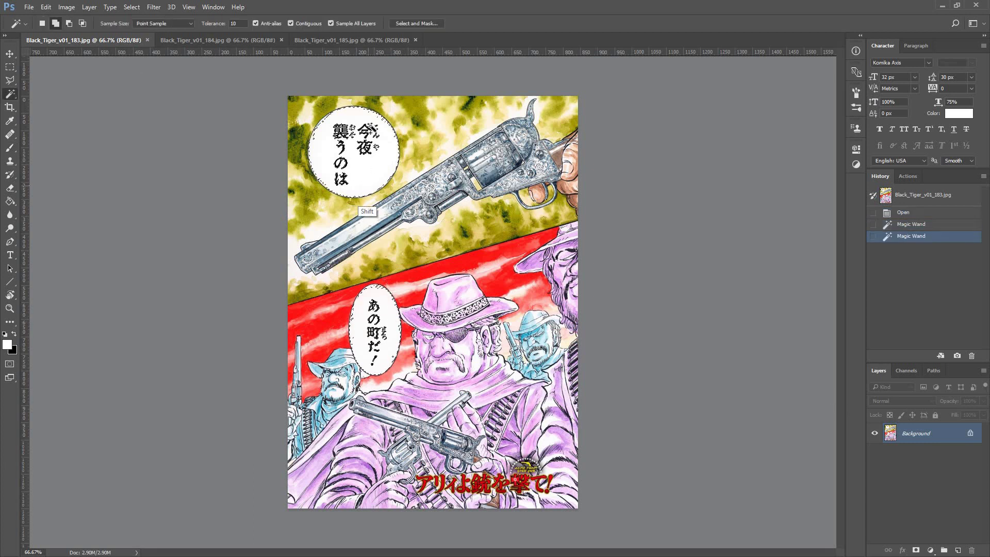
key("F2")
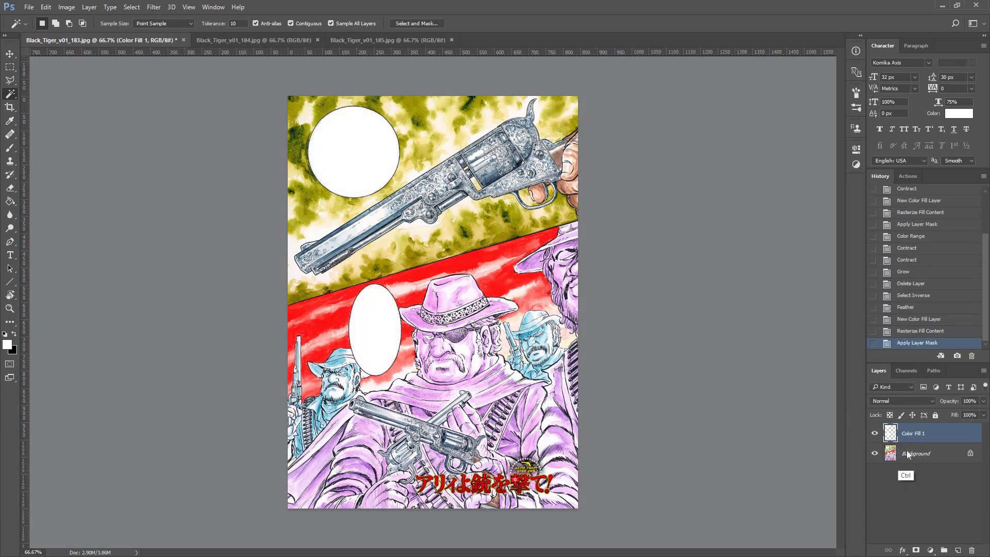
- Save page 183 in Photoshop format in the PSD folder, replacing the existing Black_Tiger_v01_183 file, and close it
key("ctrl+shift+s")
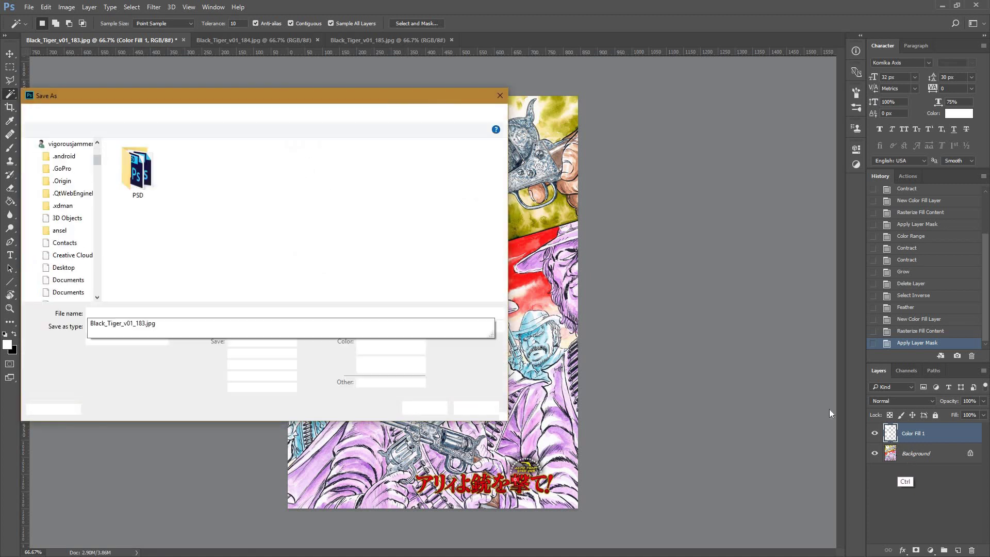
double_click(138, 170)
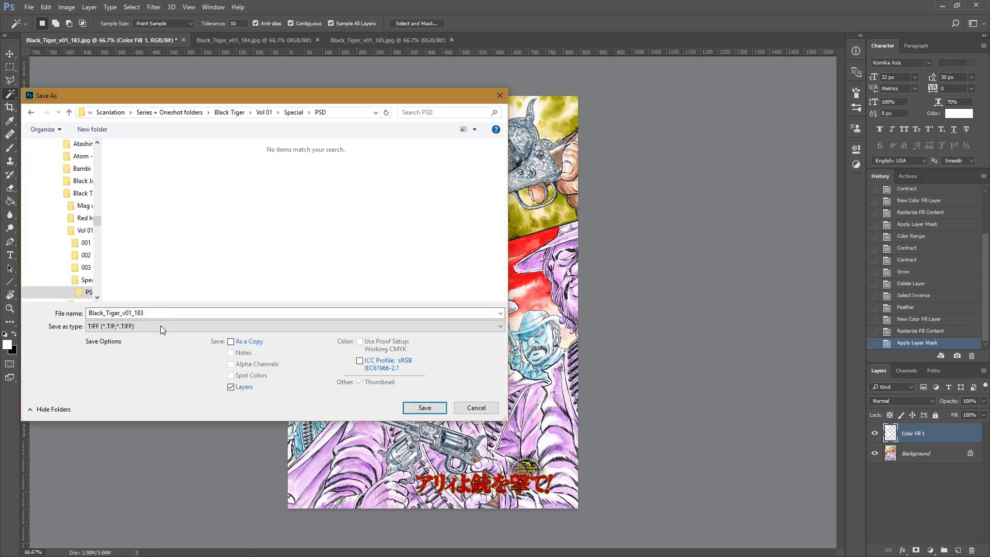
left_click(160, 324)
left_click(156, 335)
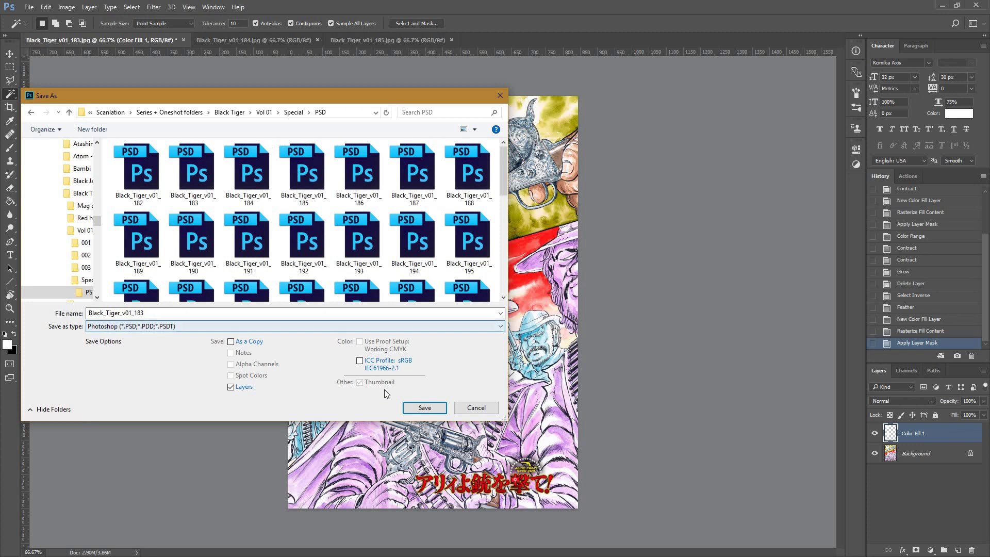
left_click(424, 408)
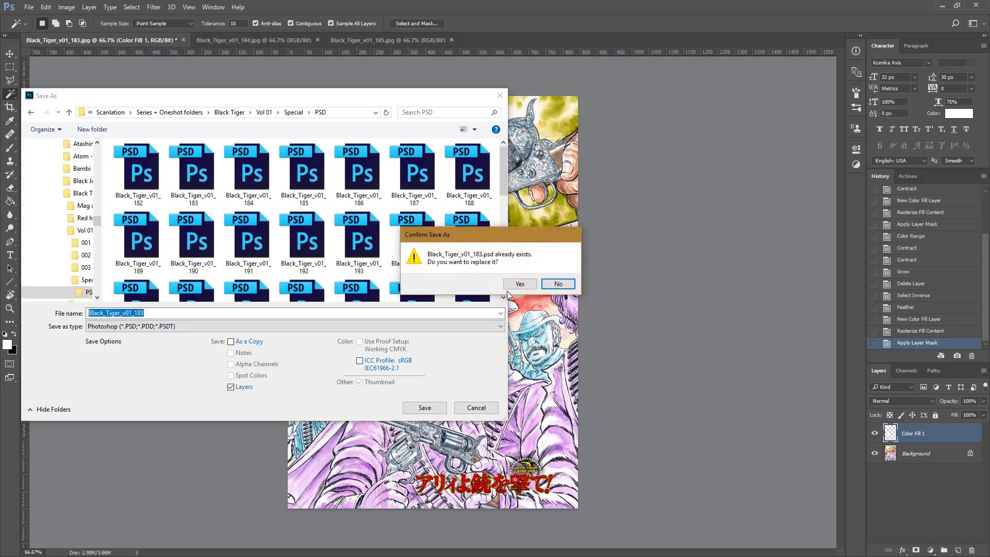
left_click(518, 284)
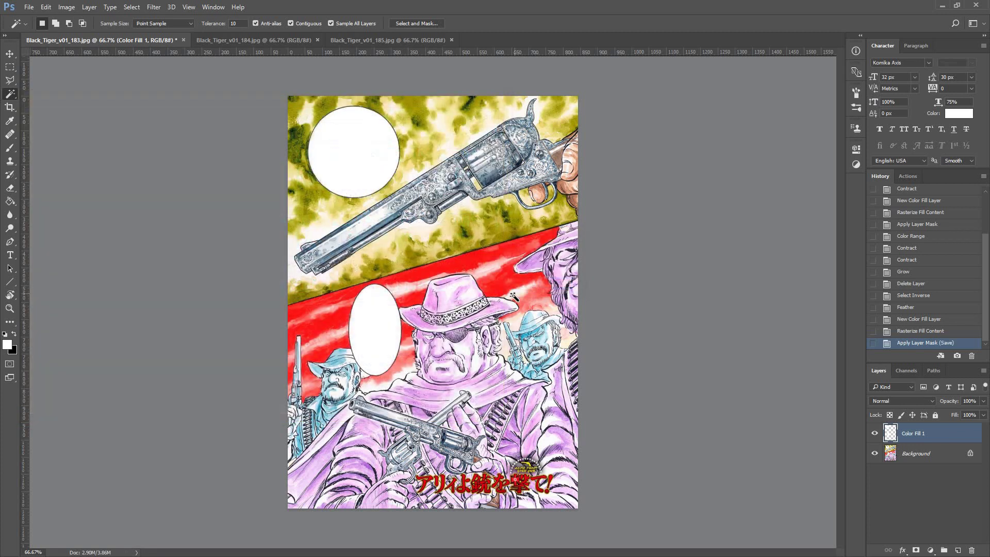
left_click(183, 40)
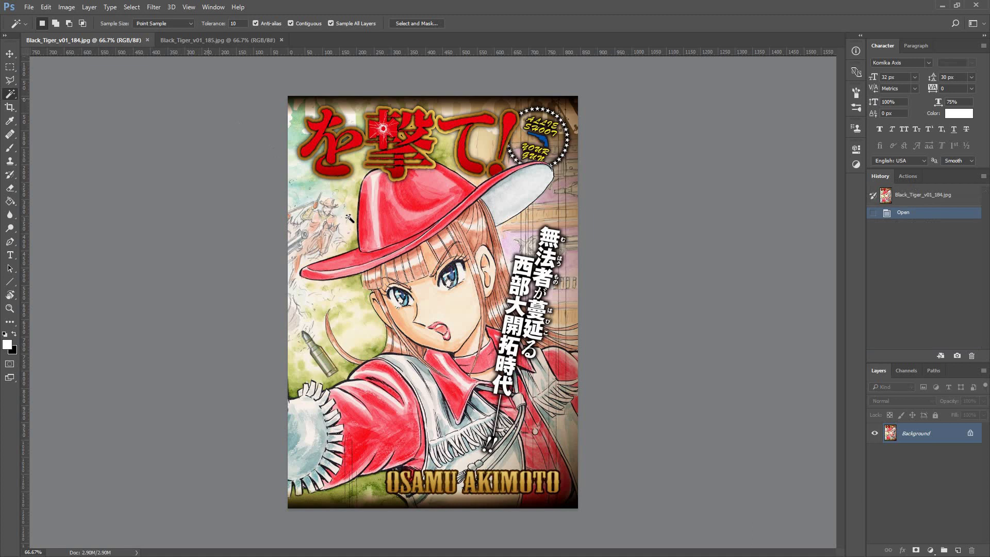
- Select the entire canvas of page 184 and copy its image
left_click(213, 44)
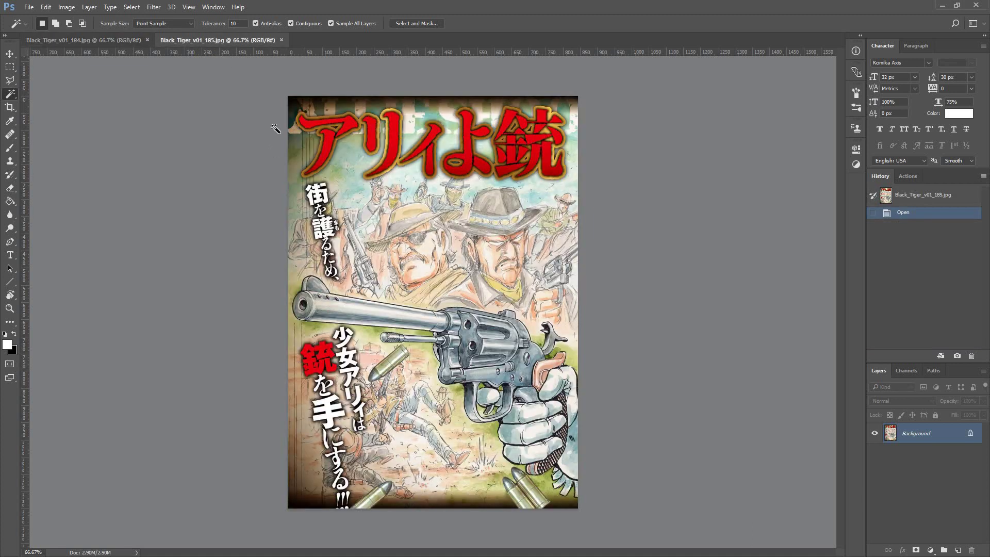
left_click(138, 44)
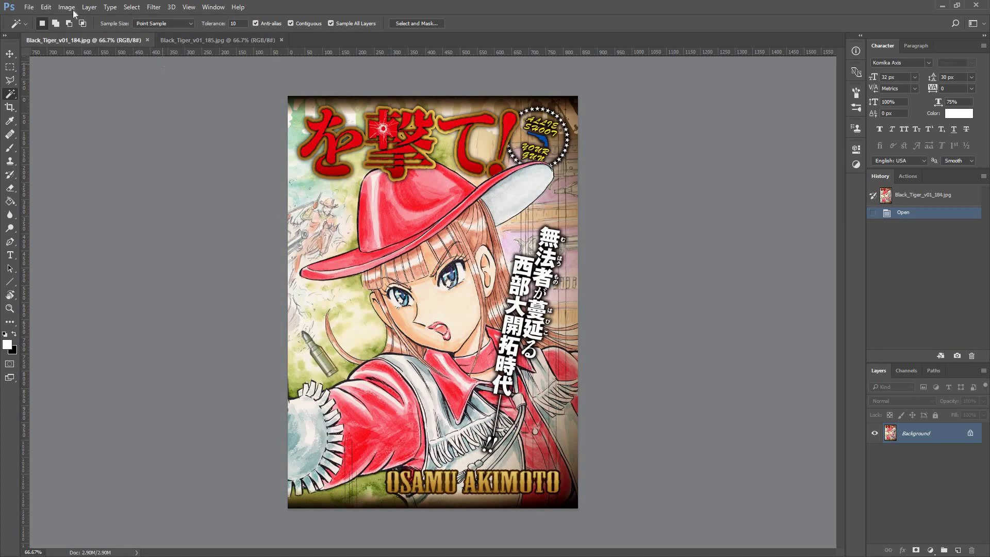
key("ctrl+a")
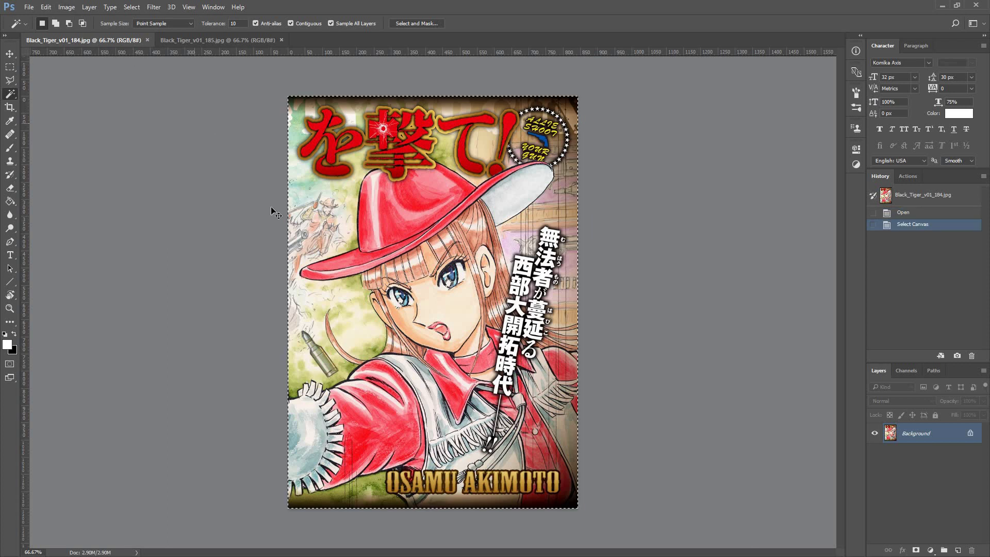
- Widen page 185's canvas to 200 percent, anchored at the middle of the left edge so the new space extends rightwards
left_click(183, 42)
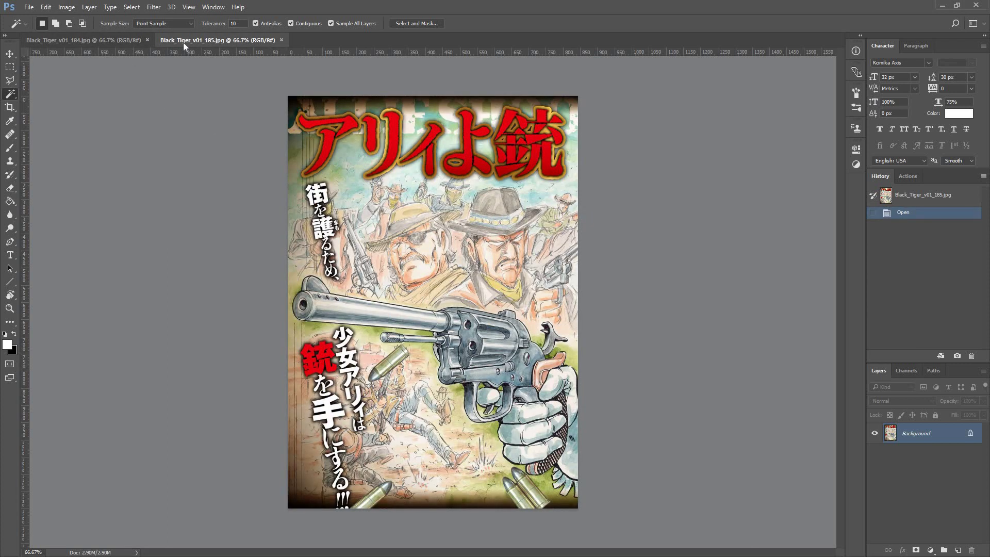
key("ctrl+alt+c")
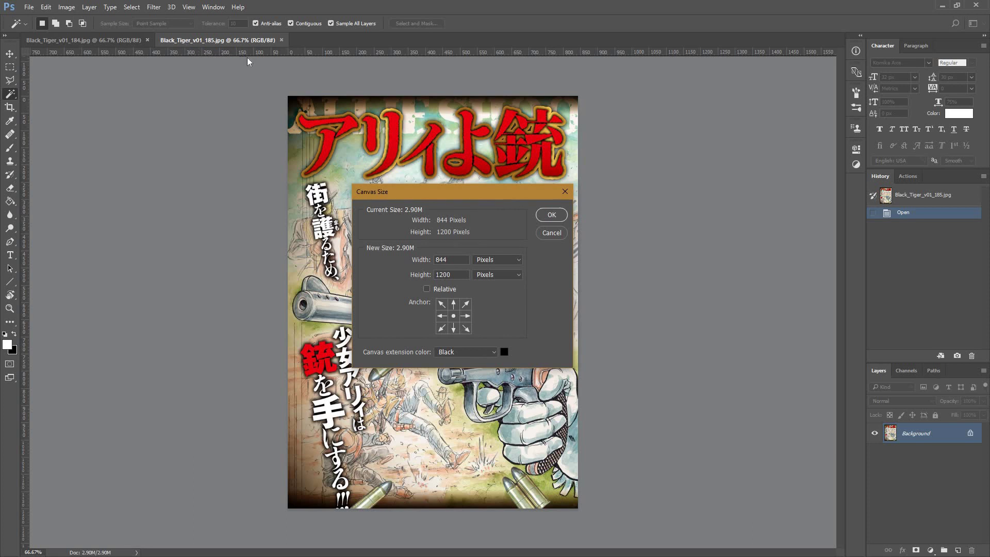
left_click(442, 316)
left_click(484, 265)
left_click(485, 268)
type("200")
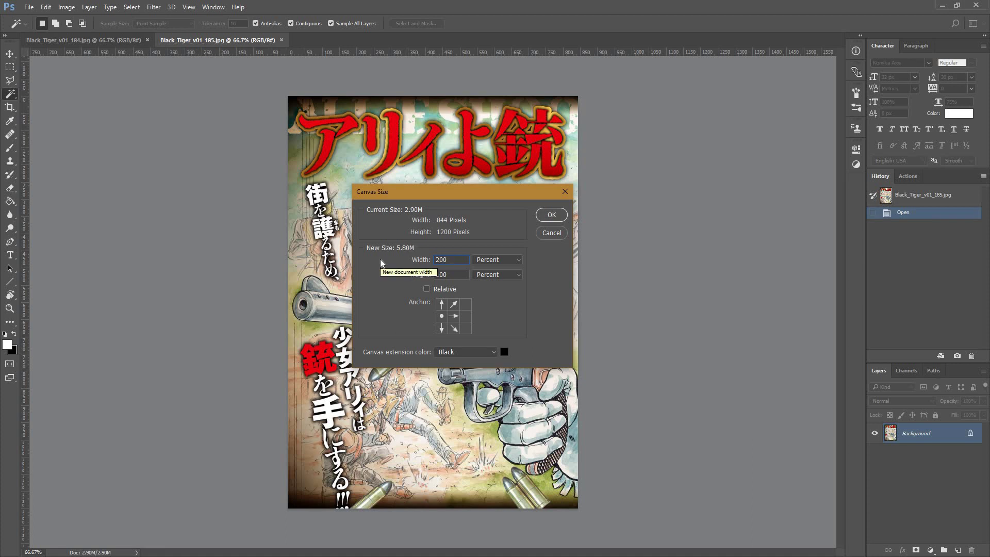
key("Return")
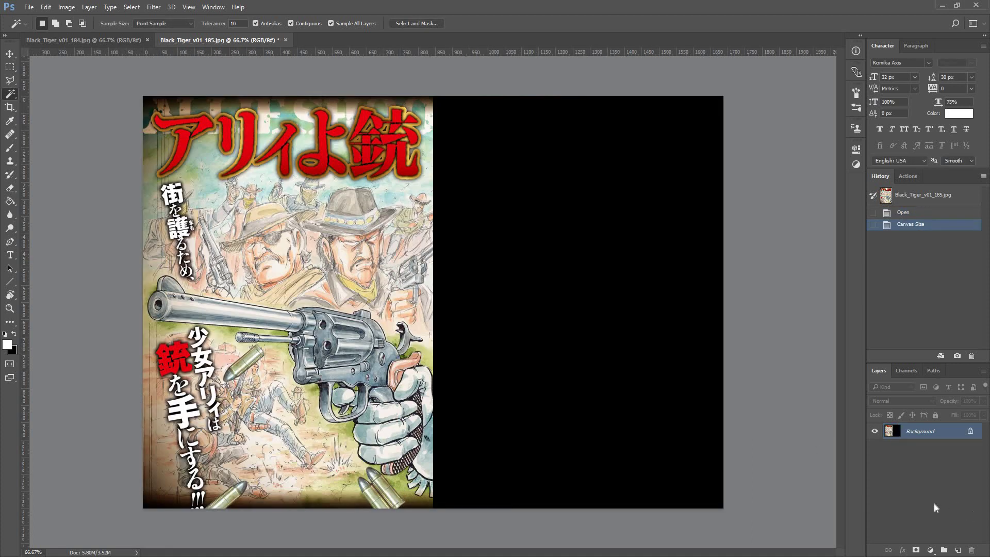
- Paste page 184's image into page 185 and move it into the empty right half, aligned flush with the other page
key("ctrl+v")
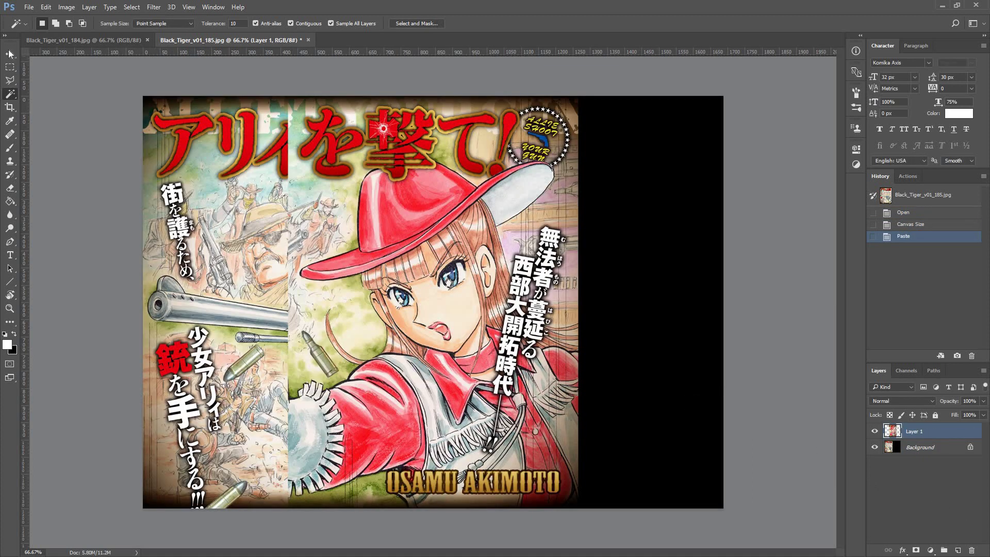
left_click(10, 53)
left_click_drag(479, 312, 625, 317)
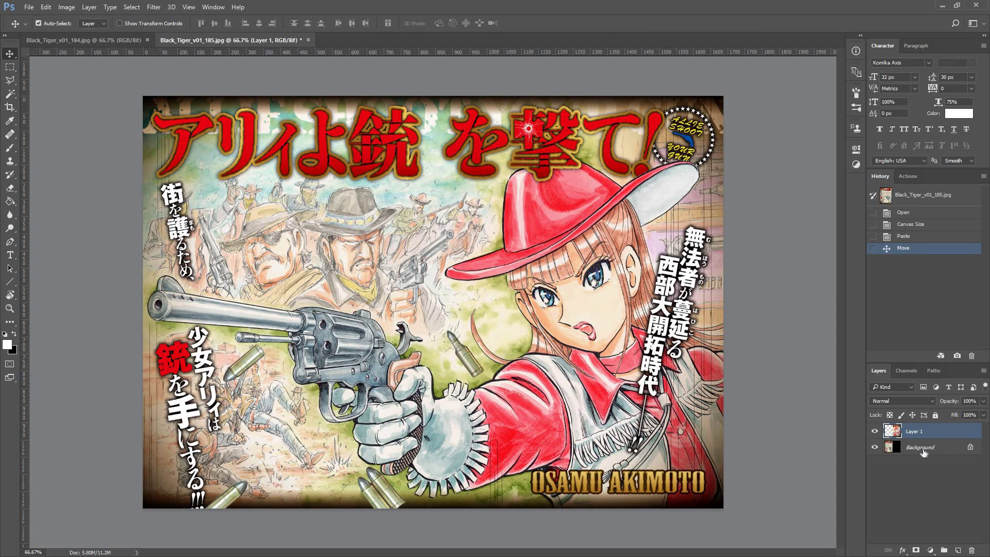
key("ctrl+1")
left_click_drag(565, 413, 559, 248)
key("ctrl")
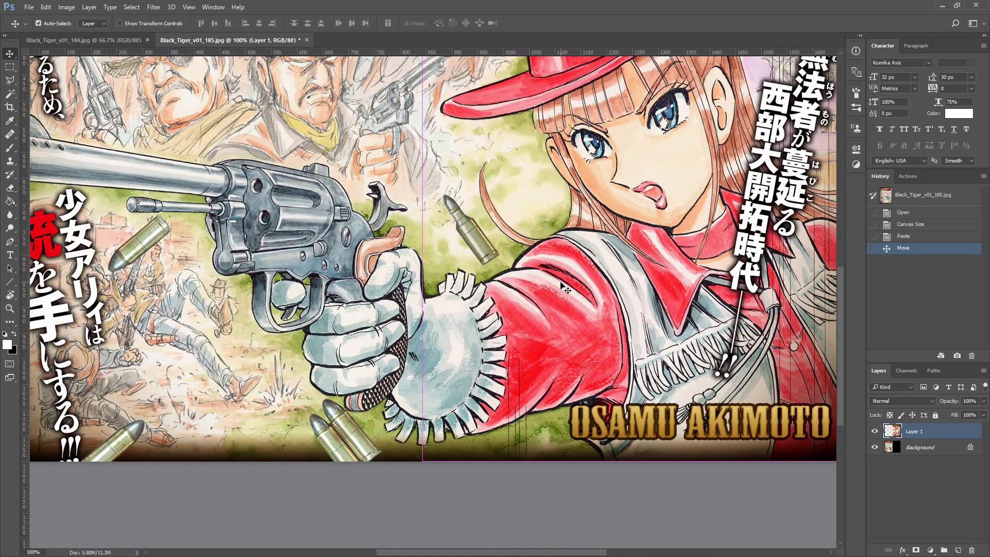
key("ctrl+minus")
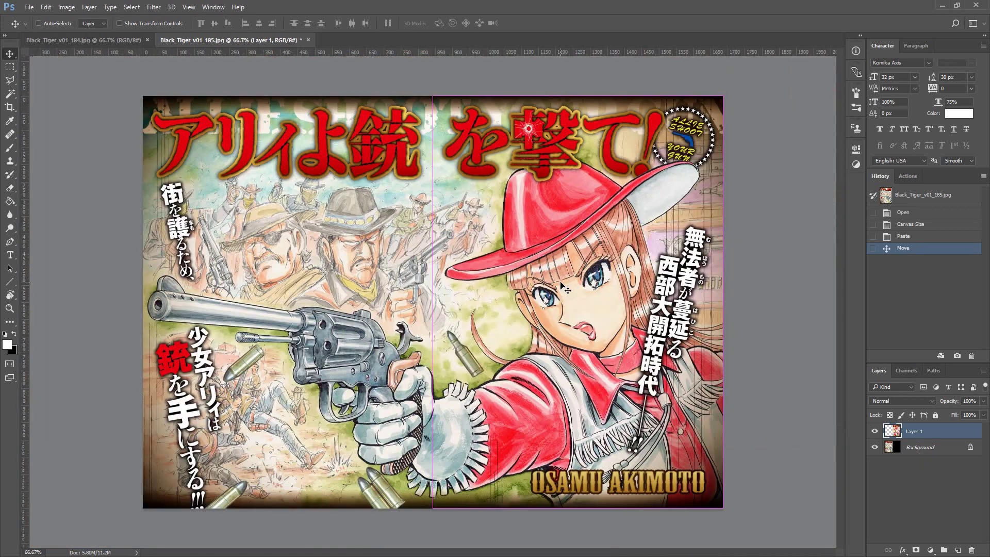
- Merge the pasted page layer with the Background layer
left_click(922, 447, "shift")
right_click(922, 447)
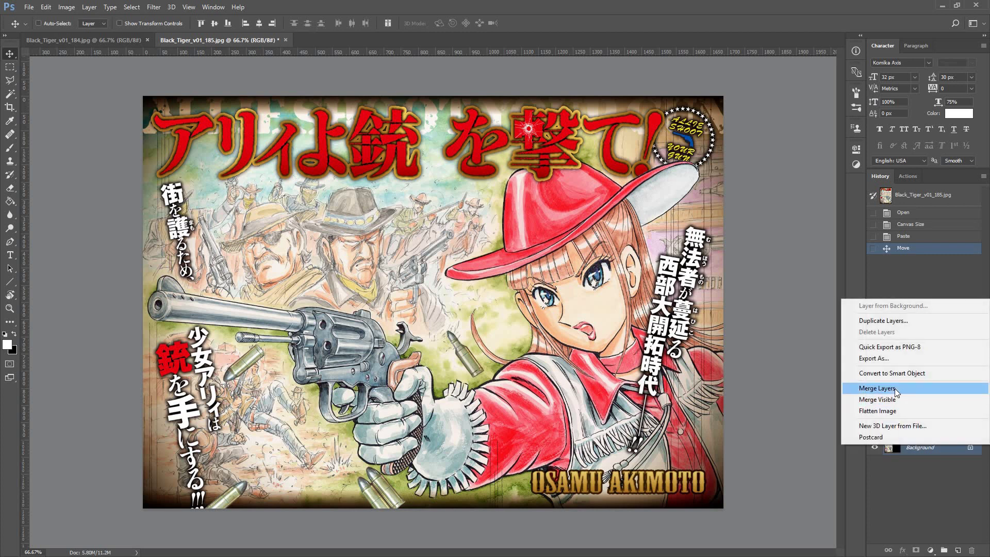
left_click(895, 388)
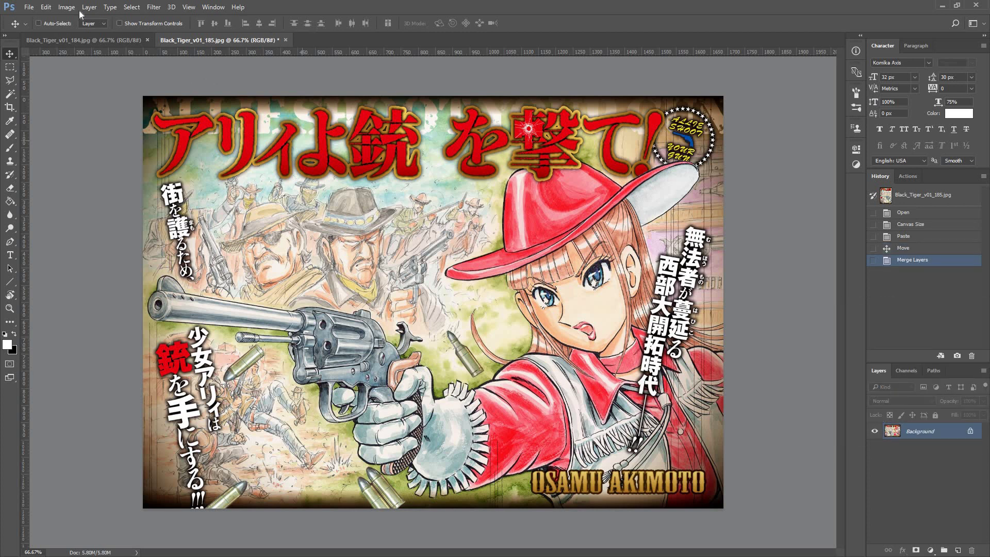
- Save the joined spread in Photoshop format as Black_Tiger_v01_184-185 in the PSD folder
left_click(30, 8)
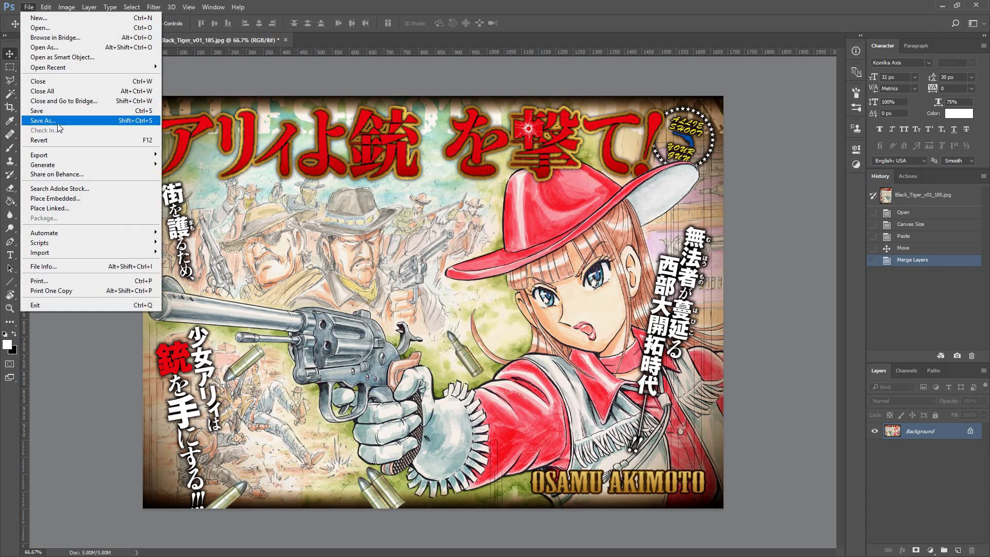
left_click(57, 121)
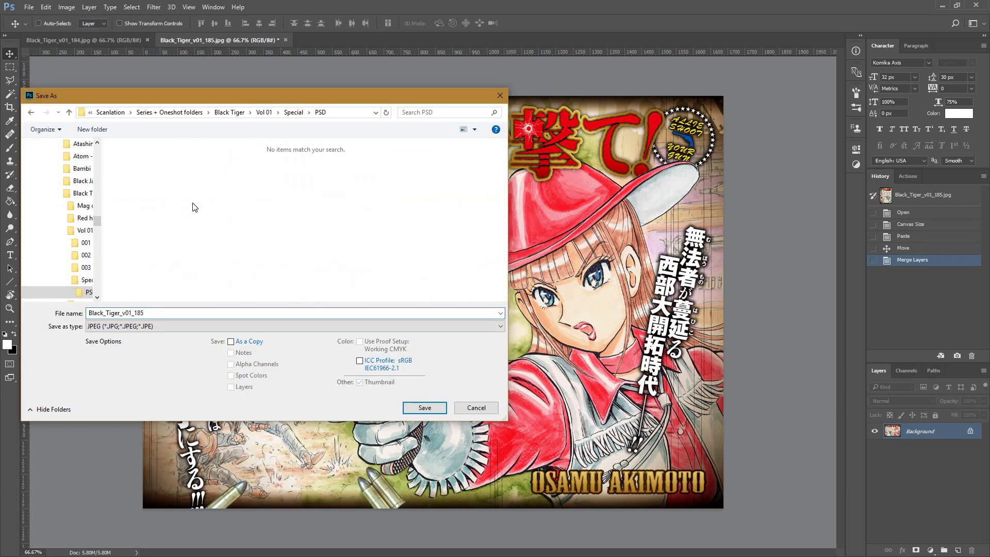
left_click(169, 326)
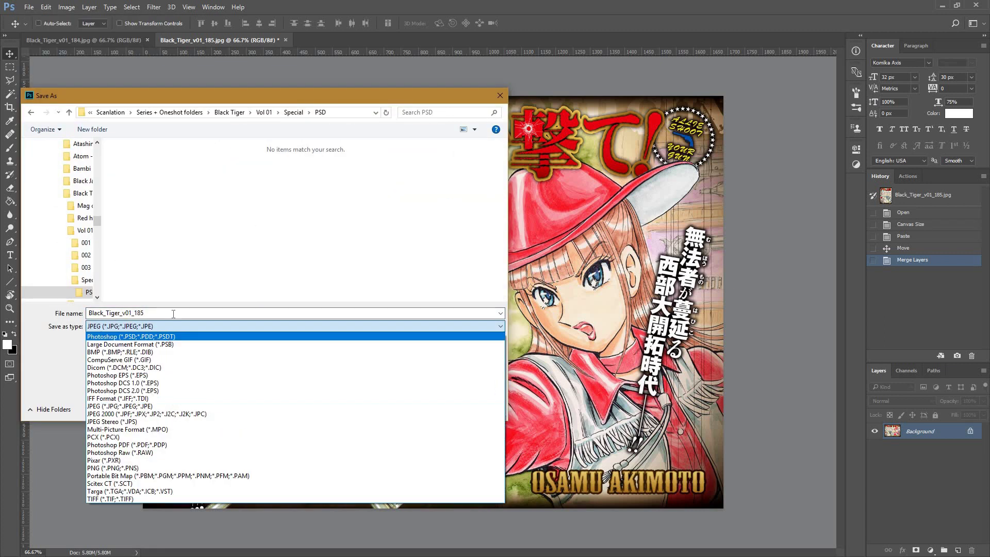
key("Return")
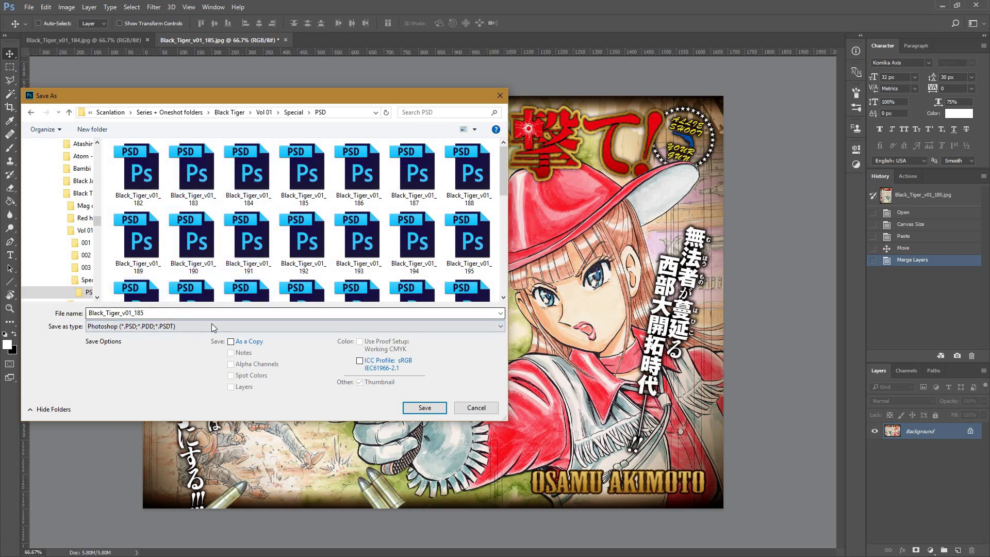
key("shift+Tab")
key("End")
key("BackSpace")
type("6")
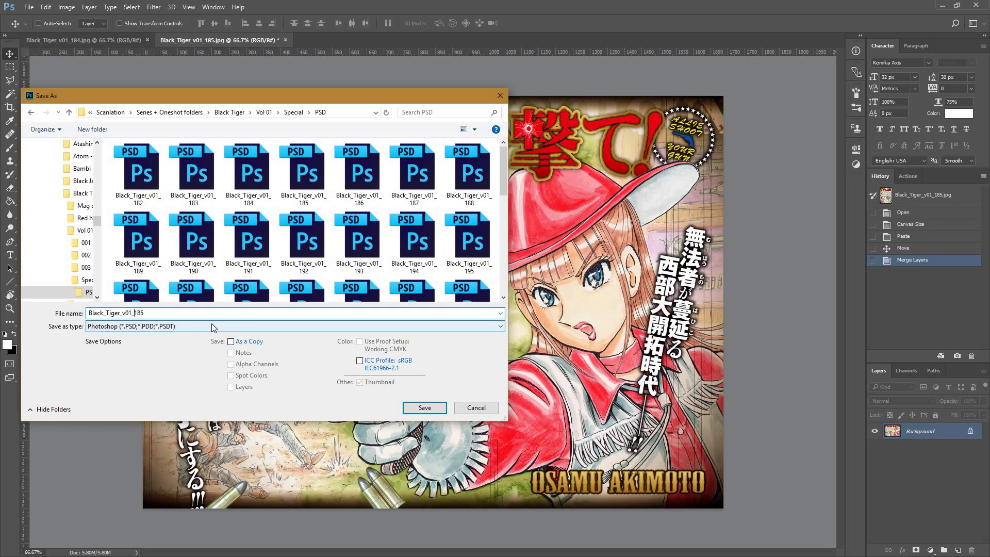
type("184-18")
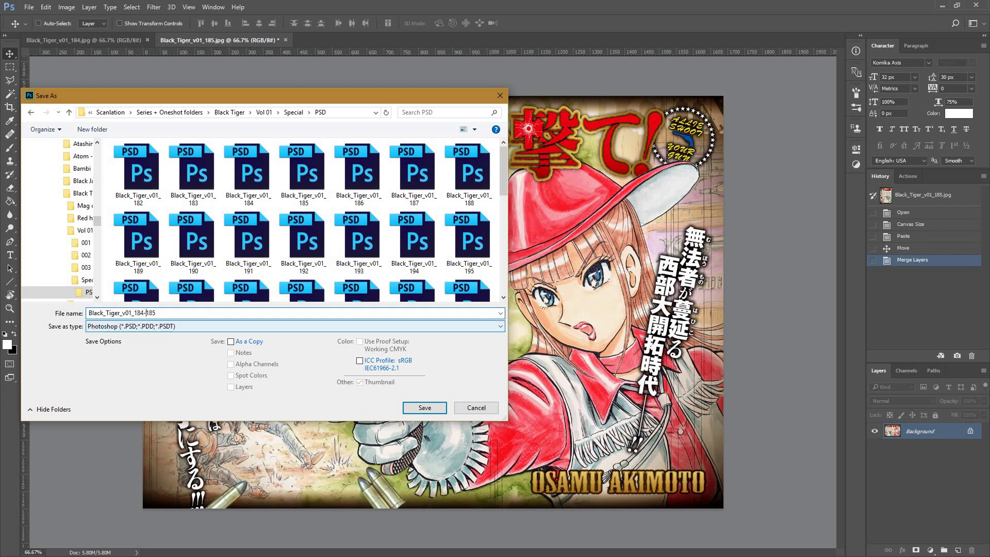
left_click(422, 407)
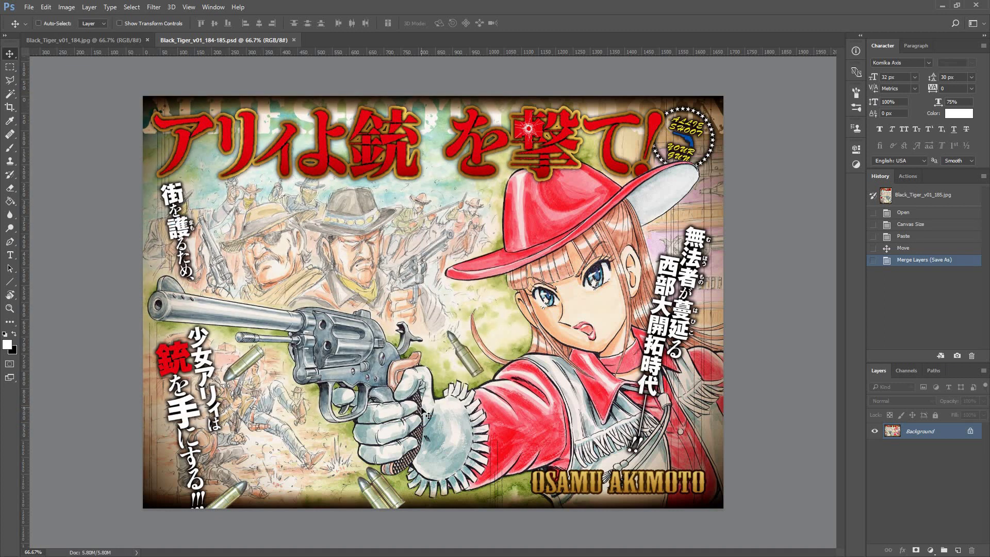